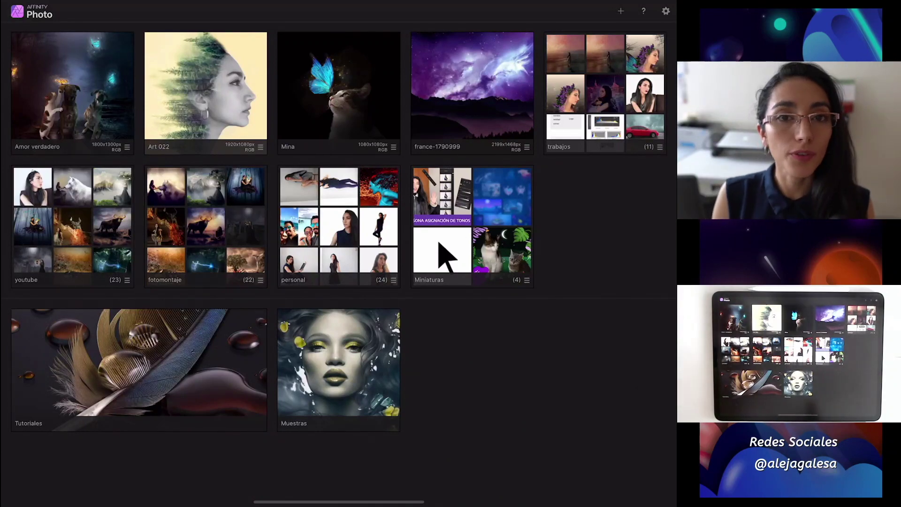
Step: Preview the Amor verdadero montage, return to the gallery, and show the new-document options
{"action": "left_click", "coordinate": [73, 89]}
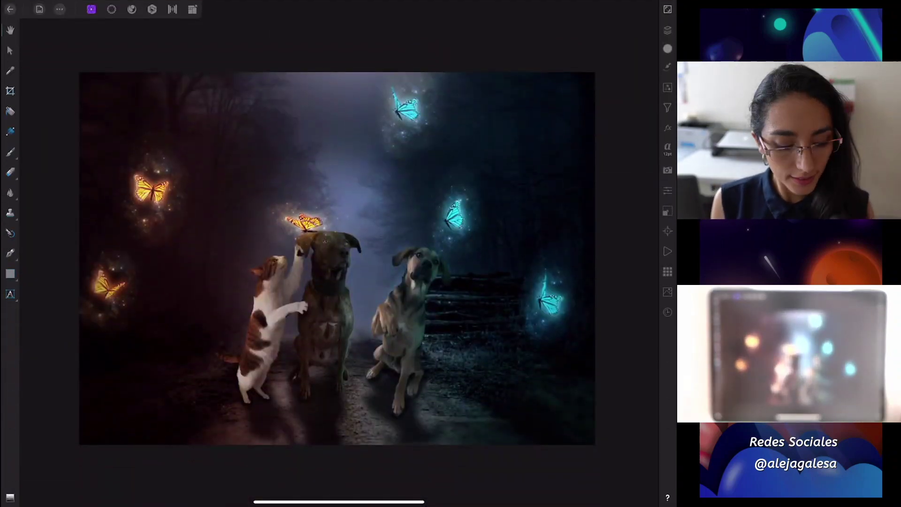
{"action": "left_click", "coordinate": [10, 9]}
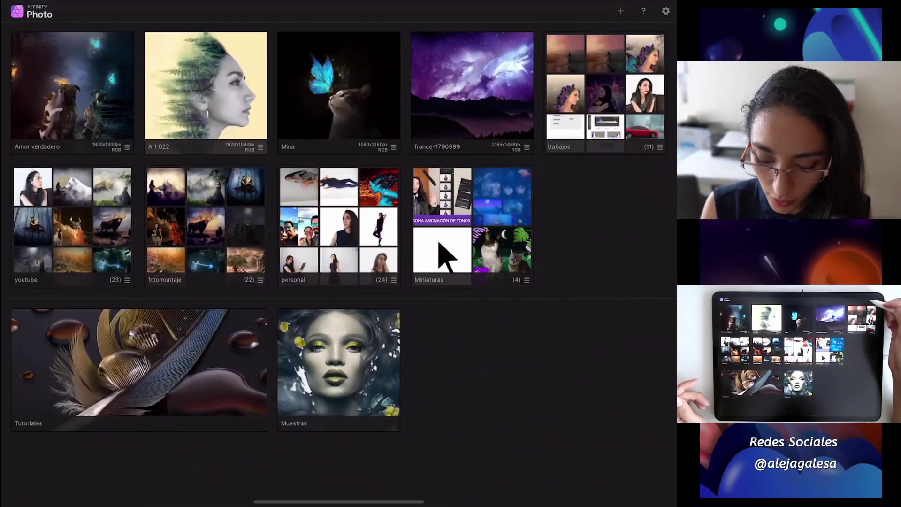
{"action": "left_click", "coordinate": [620, 11]}
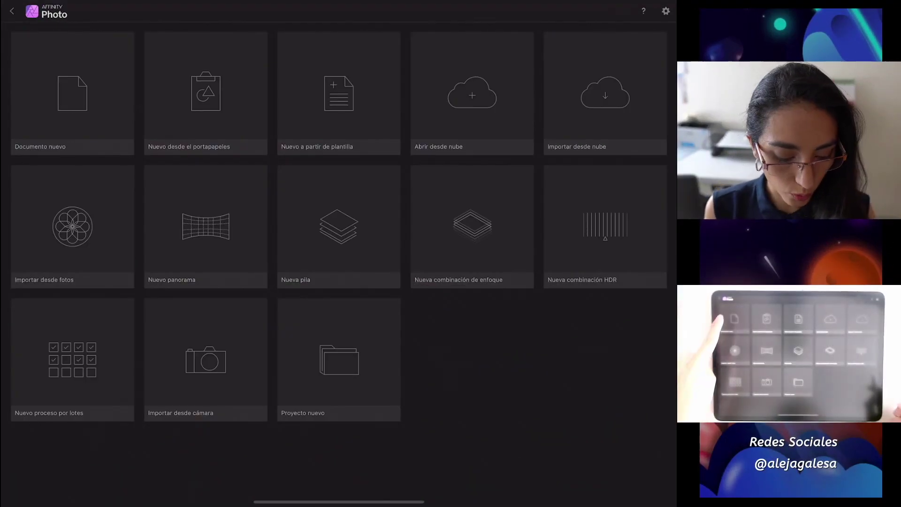
Step: Set the new document to Píxeles units, 1800 px wide by 1300 px high
{"action": "left_click", "coordinate": [72, 94]}
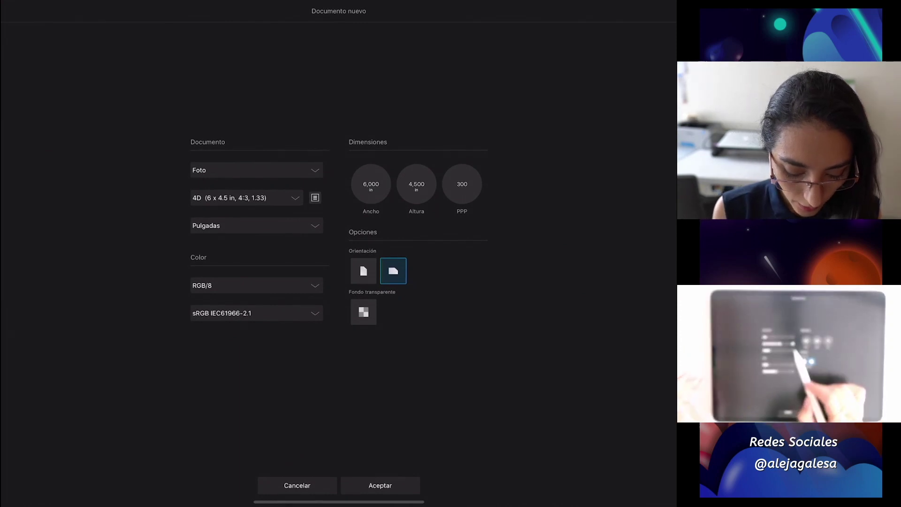
{"action": "left_click", "coordinate": [256, 226]}
{"action": "left_click", "coordinate": [372, 207]}
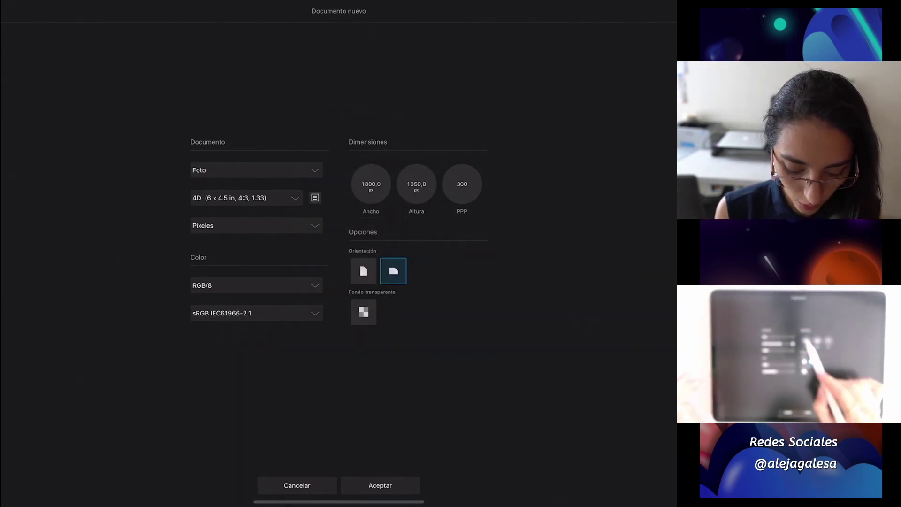
{"action": "left_click", "coordinate": [370, 184]}
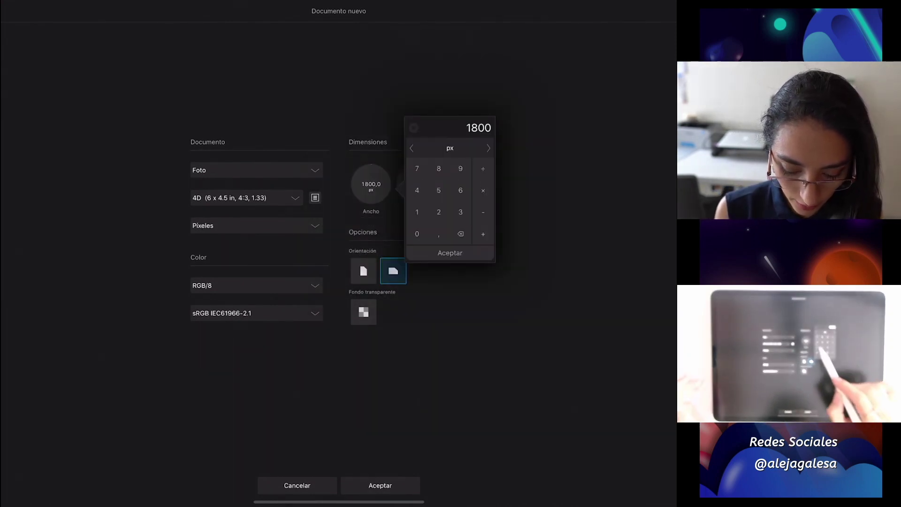
{"action": "left_click", "coordinate": [449, 253]}
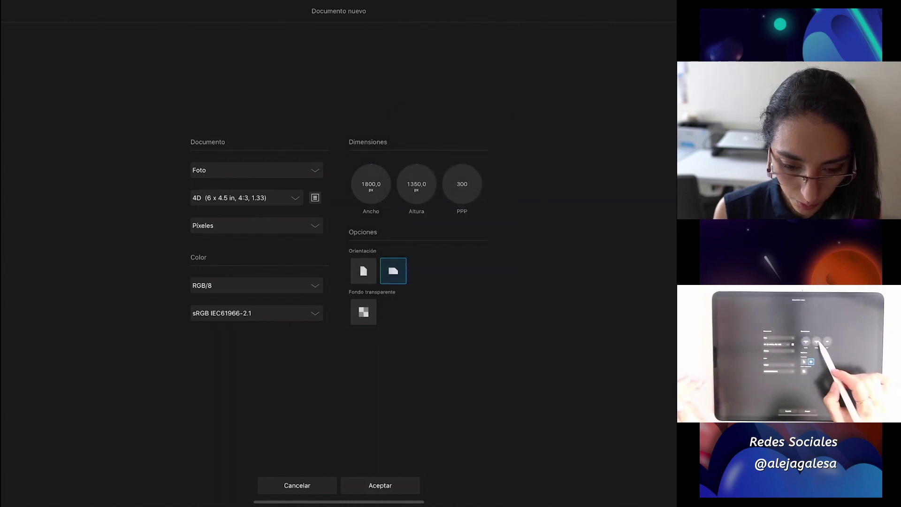
{"action": "left_click", "coordinate": [416, 184]}
{"action": "left_click", "coordinate": [462, 212]}
{"action": "left_click", "coordinate": [462, 234]}
{"action": "left_click", "coordinate": [462, 234]}
{"action": "left_click", "coordinate": [495, 252]}
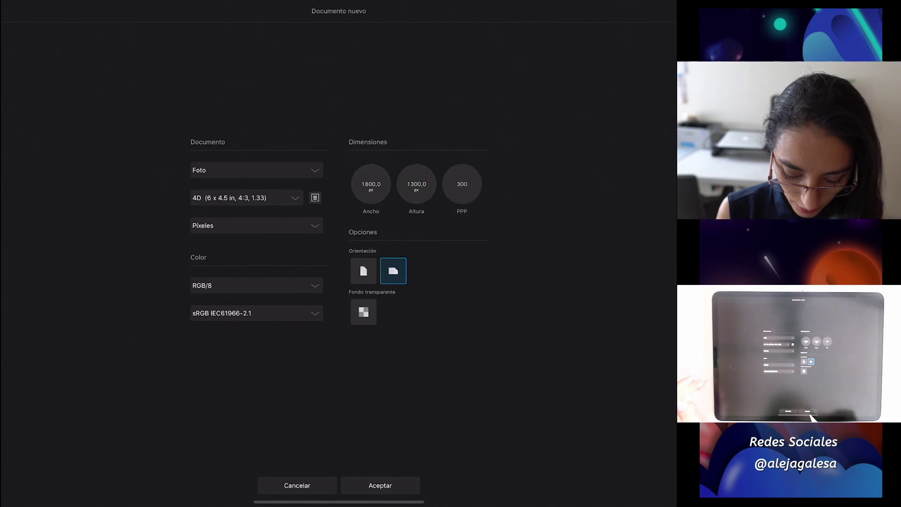
Step: Create the blank 1800 × 1300 px document on the canvas
{"action": "left_click", "coordinate": [380, 485]}
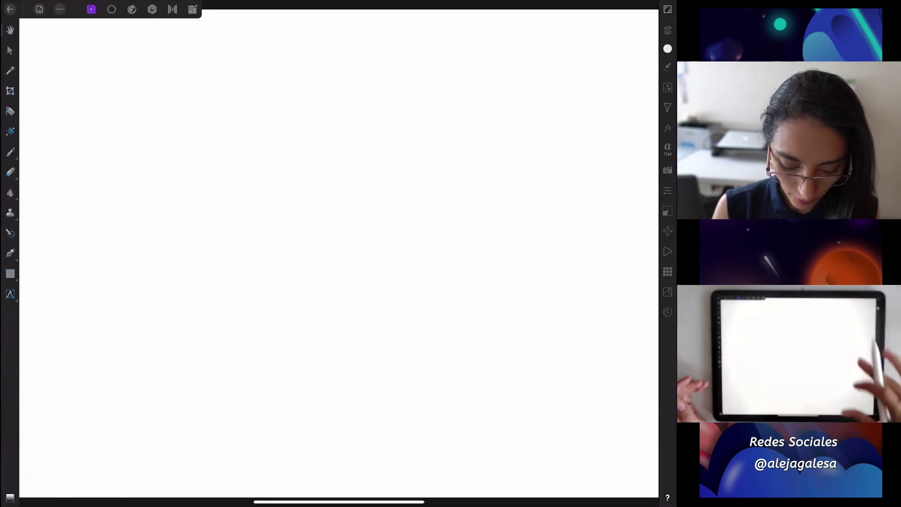
{"action": "scroll", "coordinate": [493, 294], "scroll_direction": "down", "scroll_amount": 3}
{"action": "left_click_drag", "start_coordinate": [464, 360], "coordinate": [463, 363]}
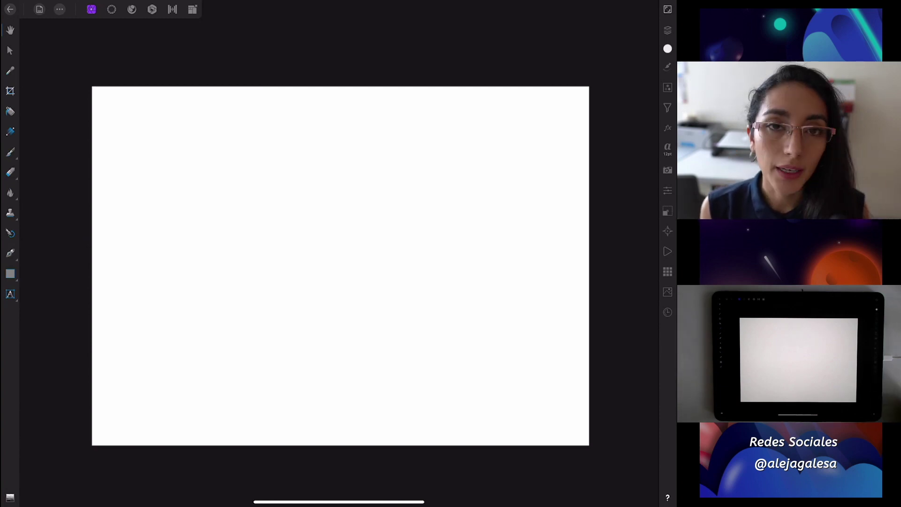
{"action": "left_click", "coordinate": [60, 10]}
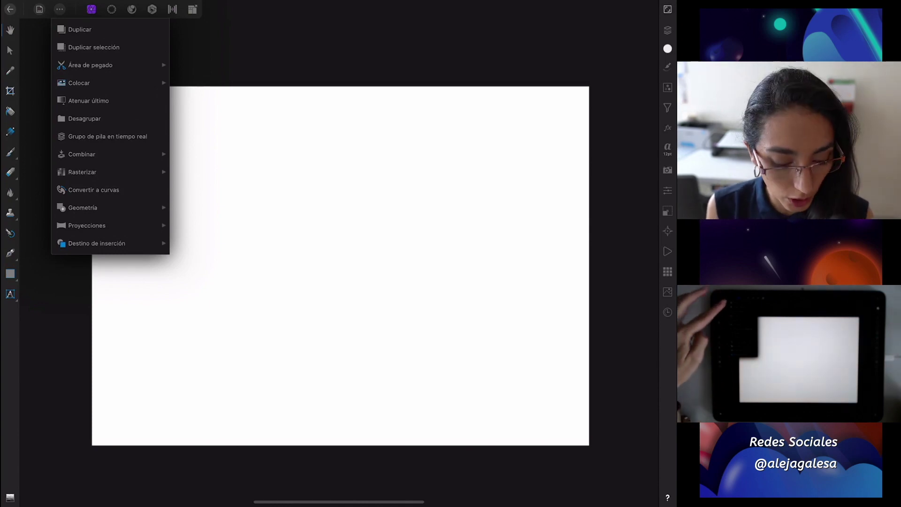
Step: Choose Colocar > Colocar desde la nube from the extra-commands menu
{"action": "left_click", "coordinate": [71, 84]}
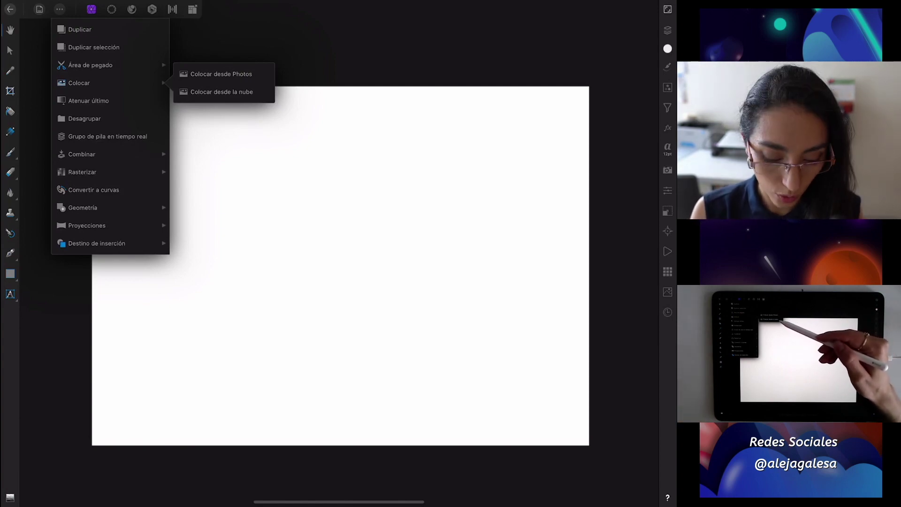
{"action": "left_click", "coordinate": [221, 91]}
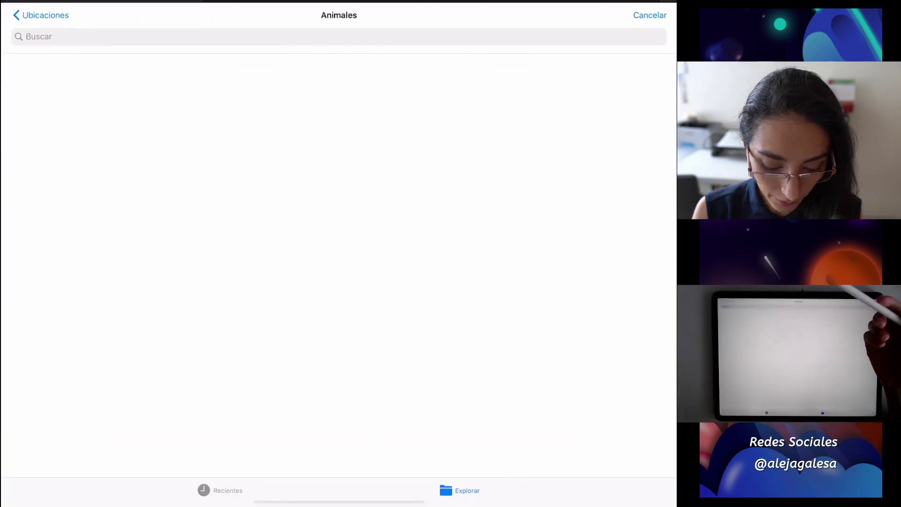
Step: Place the forest, dog, cat and Mariposas 3 images from Fotomontajes > Fotomontaje 23
{"action": "left_click", "coordinate": [37, 12]}
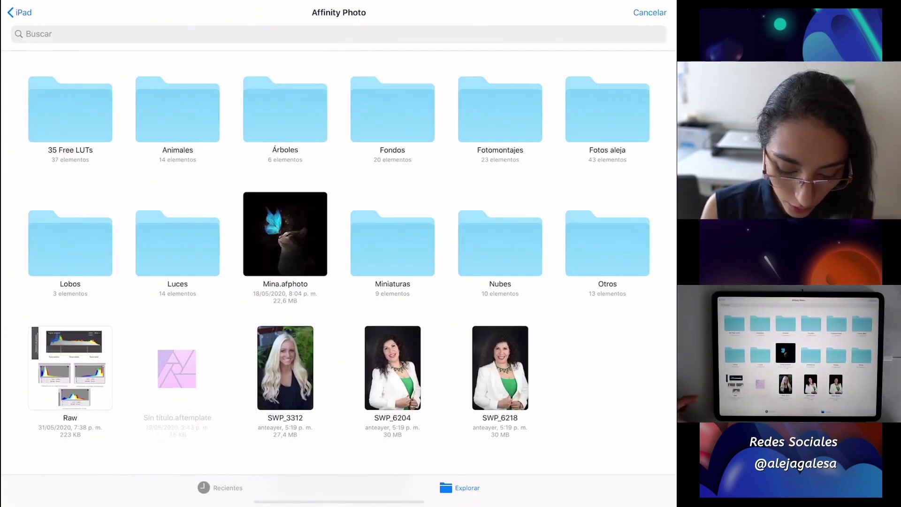
{"action": "left_click", "coordinate": [500, 111]}
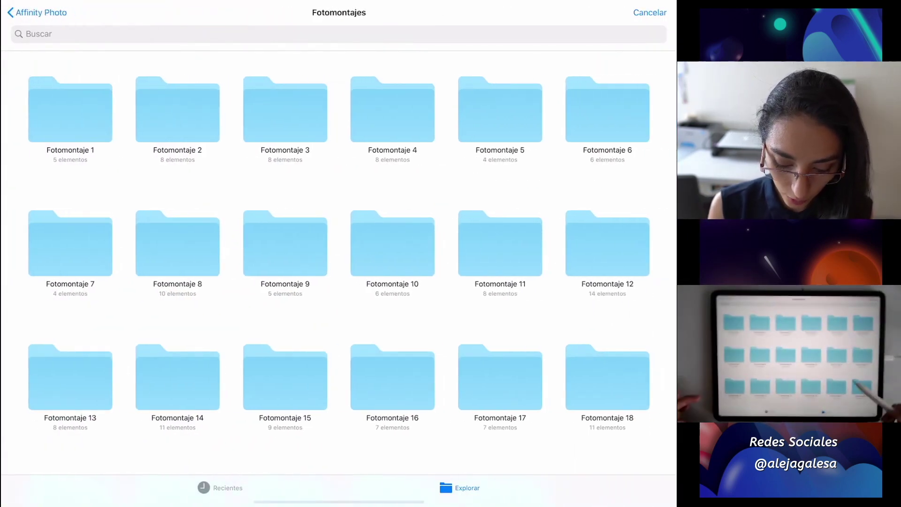
{"action": "scroll", "coordinate": [337, 258], "scroll_direction": "down", "scroll_amount": 3}
{"action": "left_click", "coordinate": [500, 349]}
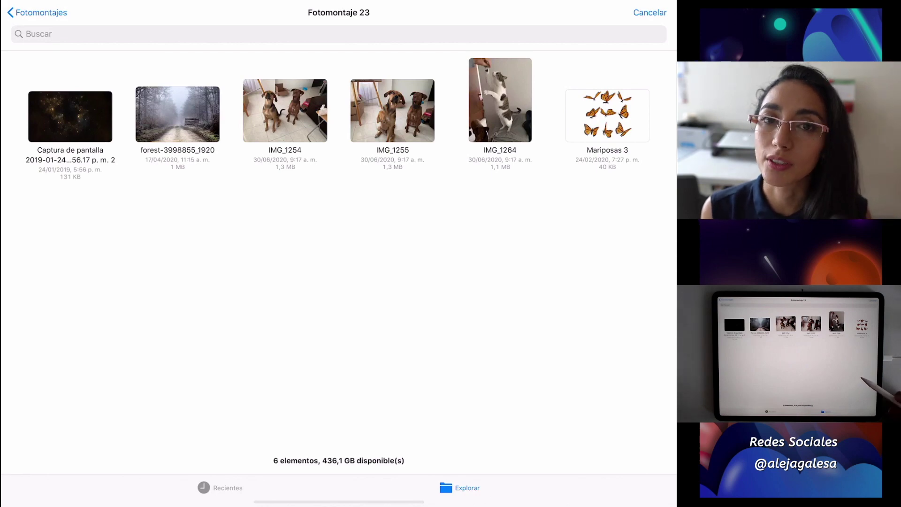
{"action": "left_click", "coordinate": [70, 117]}
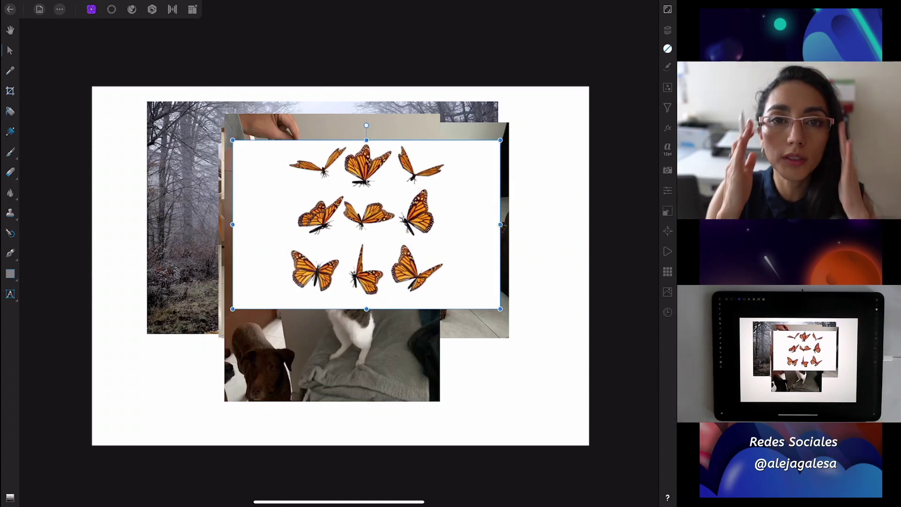
Step: Hide all six layers, deselect, then make only the foggy forest layer visible again
{"action": "left_click", "coordinate": [667, 30]}
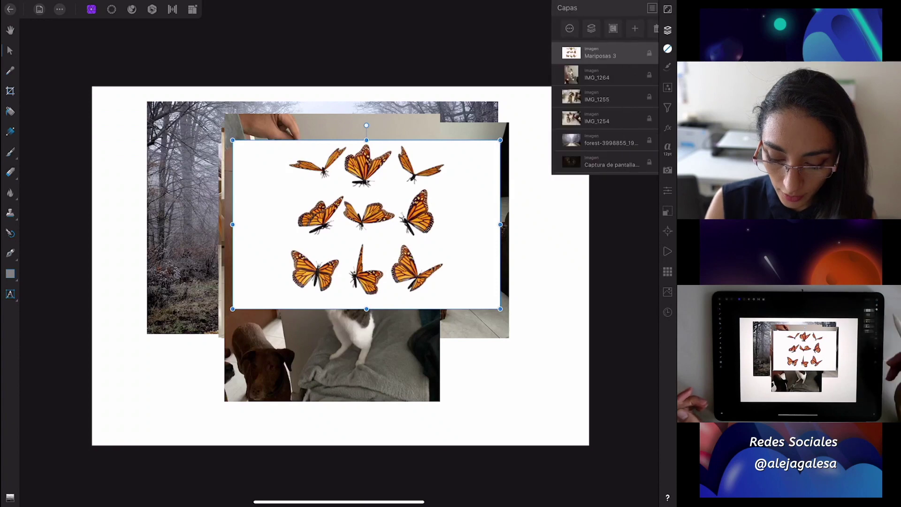
{"action": "left_click", "coordinate": [648, 162]}
{"action": "left_click", "coordinate": [649, 139]}
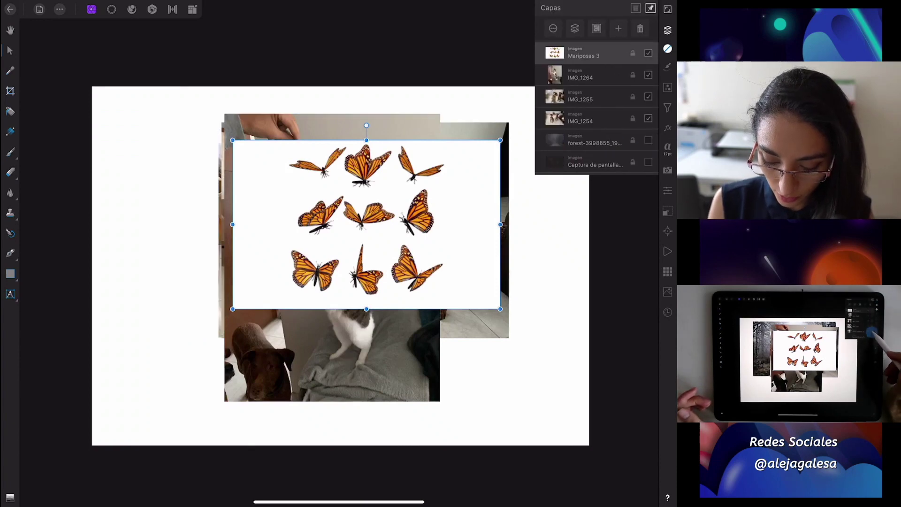
{"action": "left_click", "coordinate": [648, 118]}
{"action": "left_click", "coordinate": [648, 96]}
{"action": "left_click", "coordinate": [648, 75]}
{"action": "left_click", "coordinate": [648, 52]}
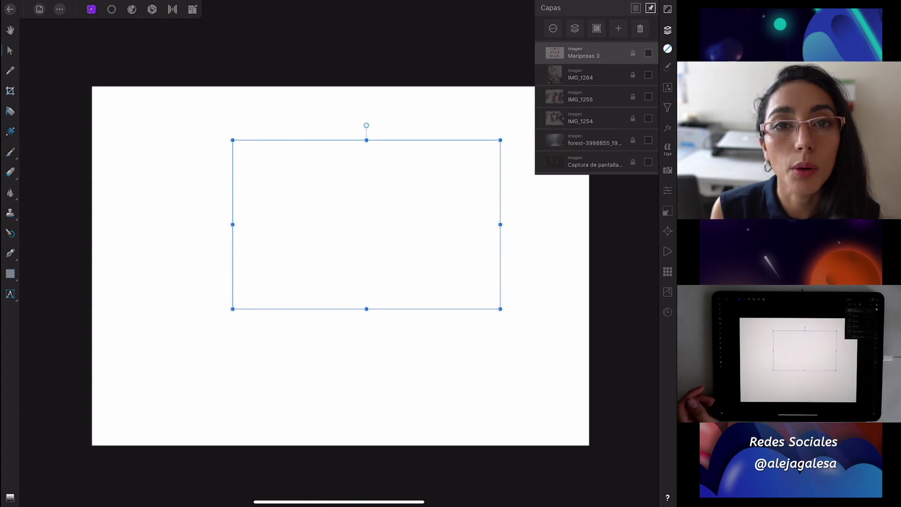
{"action": "key", "text": "ctrl+d"}
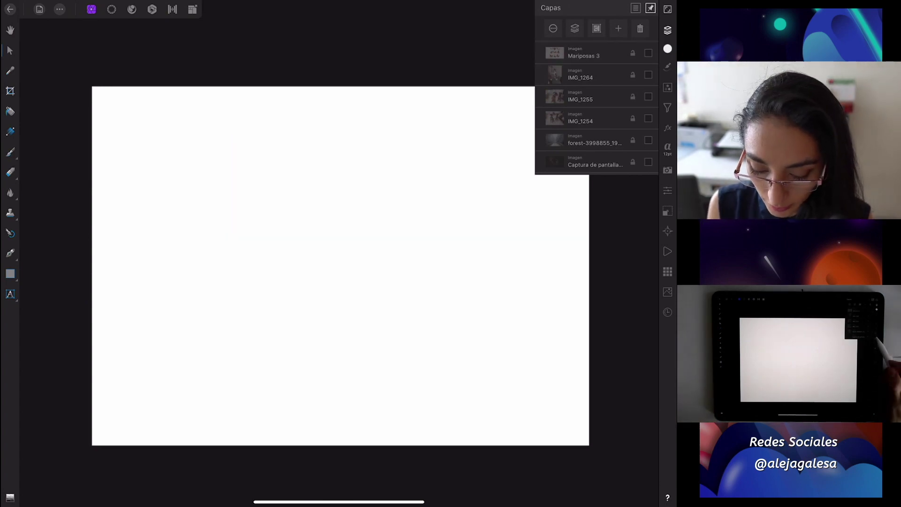
{"action": "left_click", "coordinate": [648, 139]}
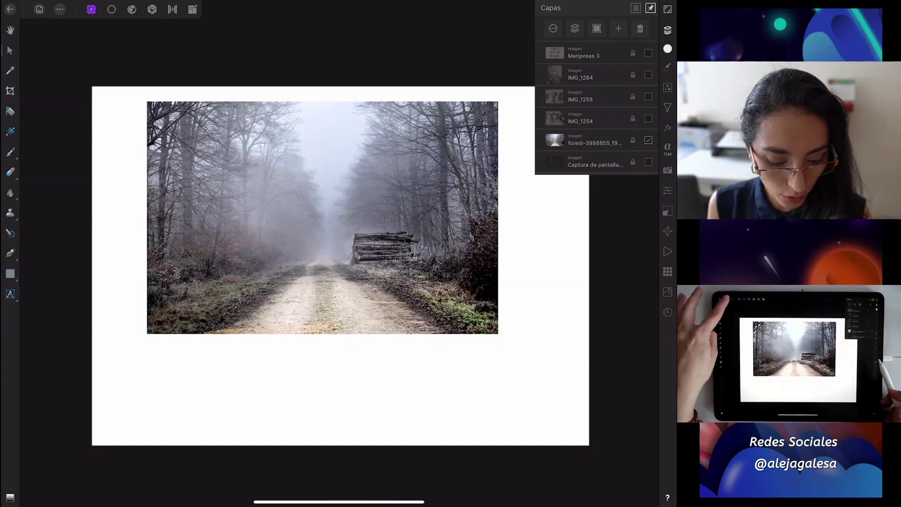
Step: Scale and shift the forest photo by its corner handles until it fills the page
{"action": "left_click", "coordinate": [60, 10]}
{"action": "left_click", "coordinate": [9, 50]}
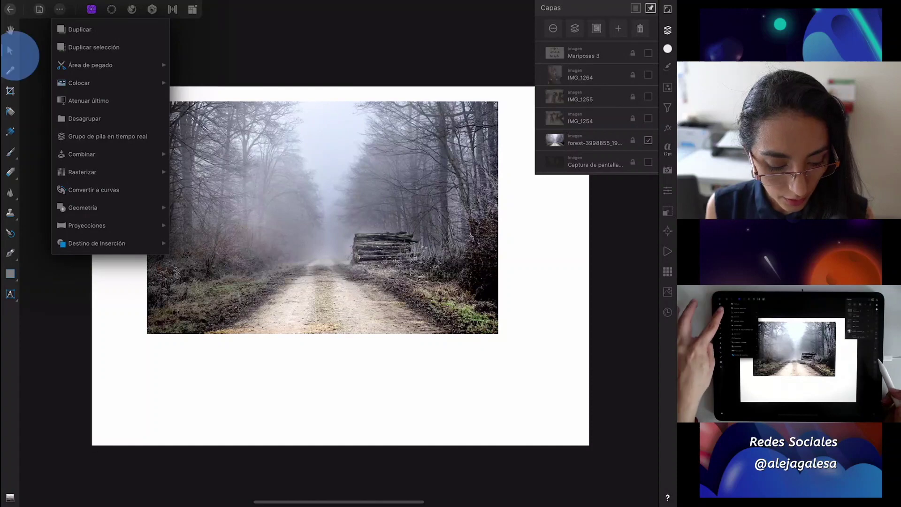
{"action": "left_click", "coordinate": [591, 139]}
{"action": "left_click_drag", "start_coordinate": [498, 334], "coordinate": [599, 402]}
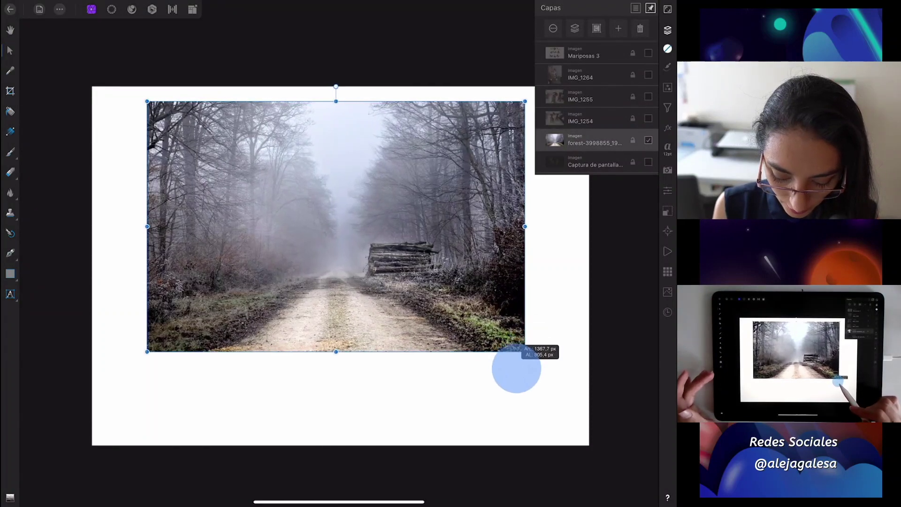
{"action": "left_click_drag", "start_coordinate": [449, 319], "coordinate": [394, 307]}
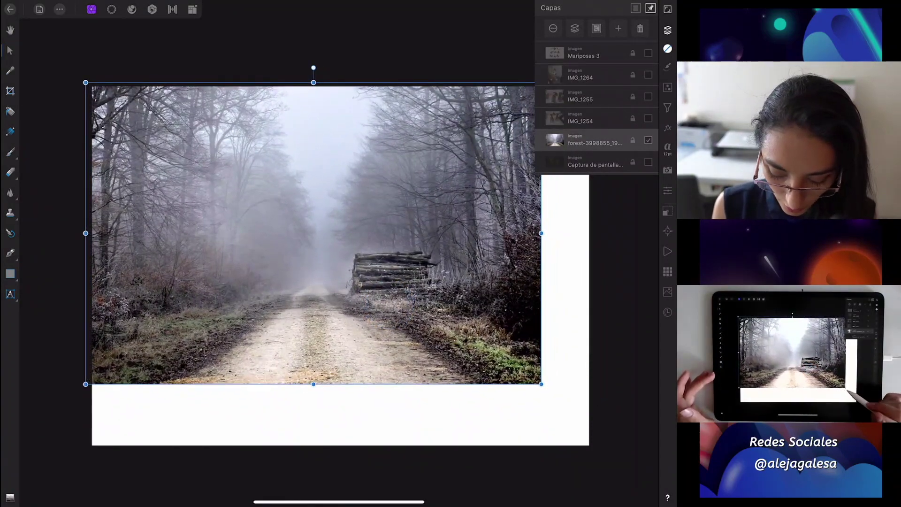
{"action": "left_click_drag", "start_coordinate": [540, 383], "coordinate": [598, 444]}
{"action": "left_click_drag", "start_coordinate": [500, 399], "coordinate": [461, 402]}
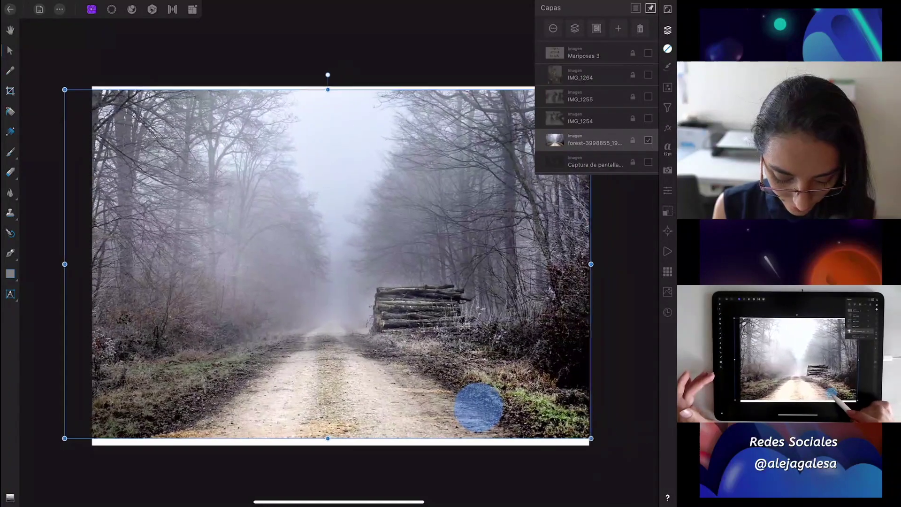
{"action": "left_click_drag", "start_coordinate": [573, 433], "coordinate": [621, 458]}
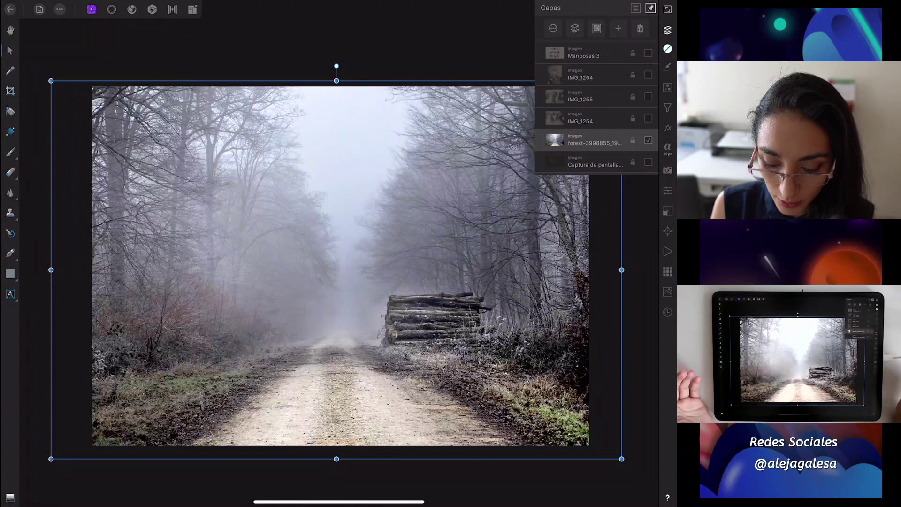
{"action": "left_click", "coordinate": [668, 87]}
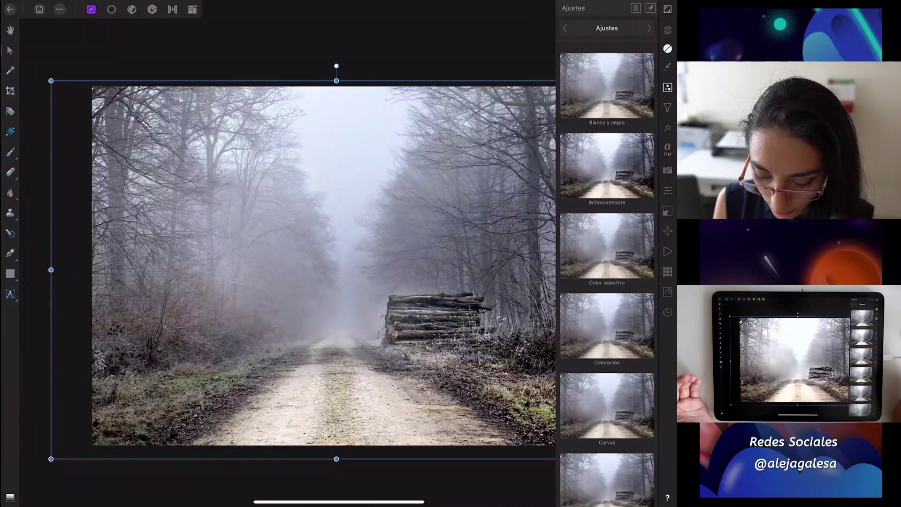
Step: Add a Curves adjustment and nest it inside the forest photo layer
{"action": "left_click", "coordinate": [606, 406]}
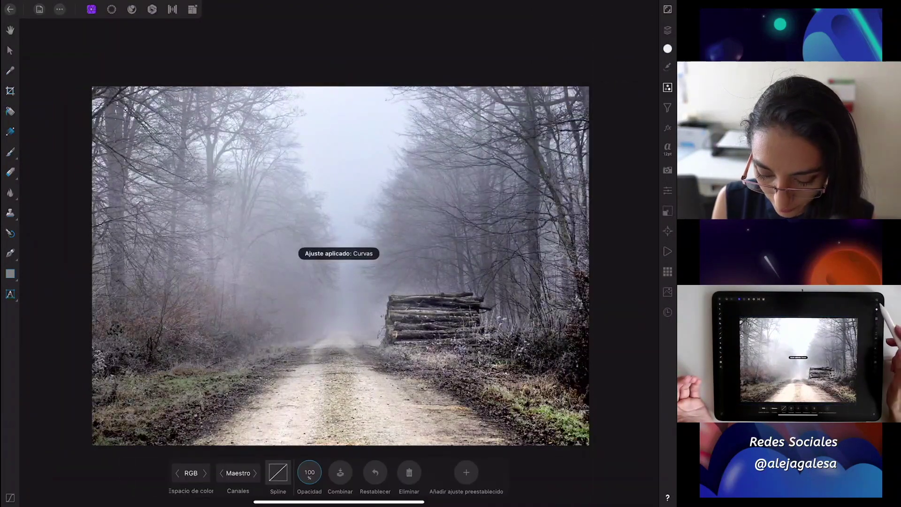
{"action": "left_click", "coordinate": [667, 30]}
{"action": "left_click", "coordinate": [599, 140]}
{"action": "left_click_drag", "start_coordinate": [600, 141], "coordinate": [600, 165]}
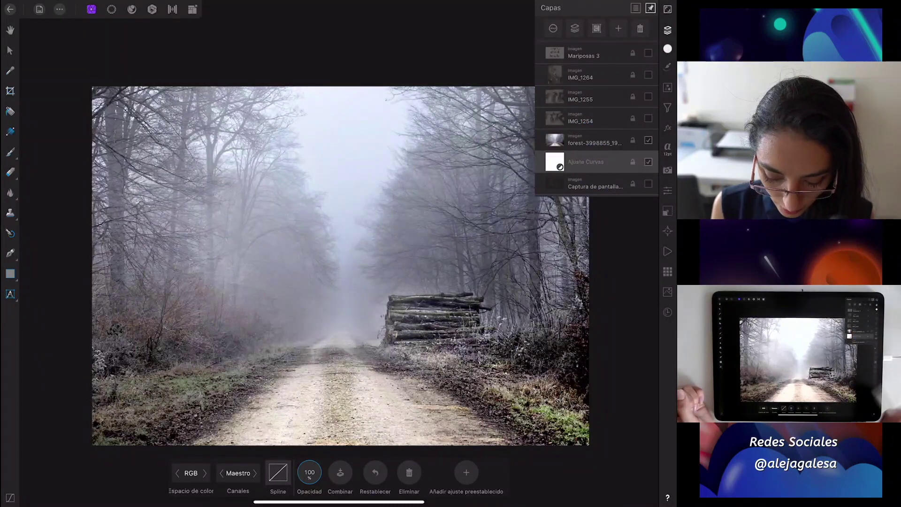
{"action": "left_click_drag", "start_coordinate": [564, 162], "coordinate": [566, 141]}
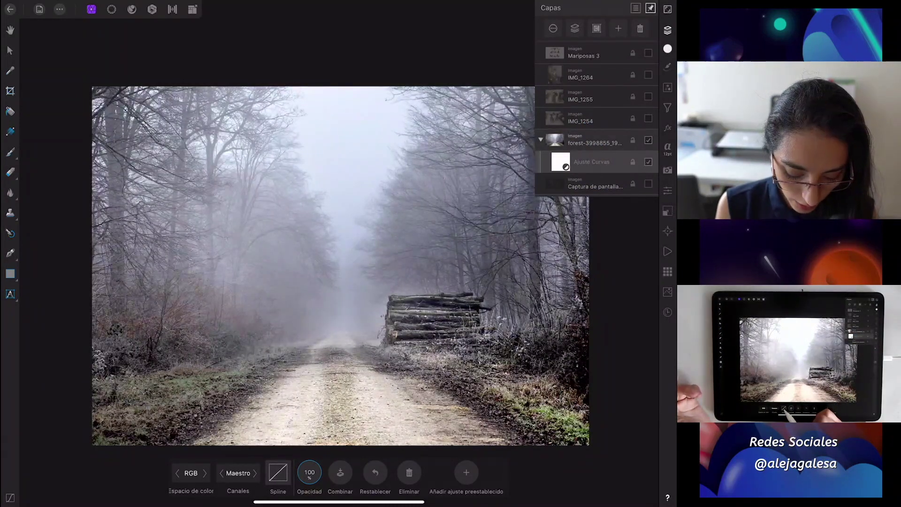
Step: Bend the curve's midpoint down to darken the forest photo's midtones
{"action": "left_click", "coordinate": [277, 472]}
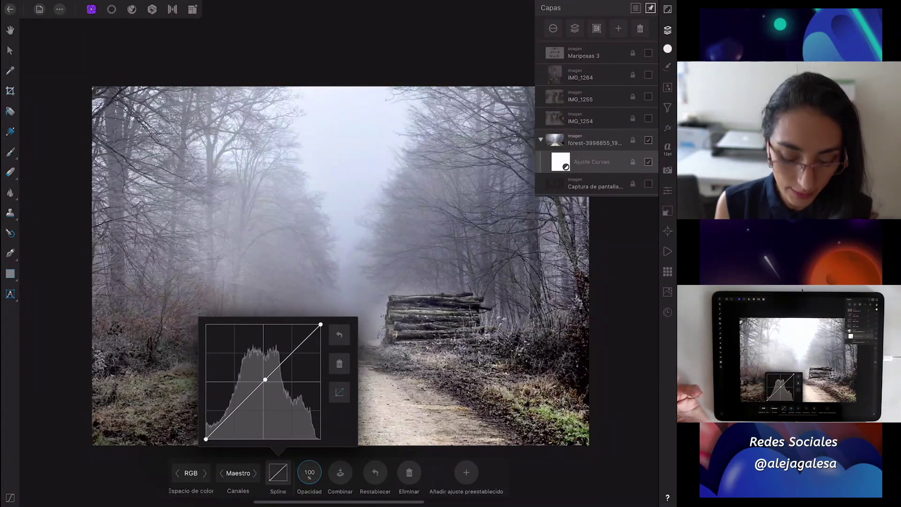
{"action": "left_click_drag", "start_coordinate": [265, 379], "coordinate": [271, 390]}
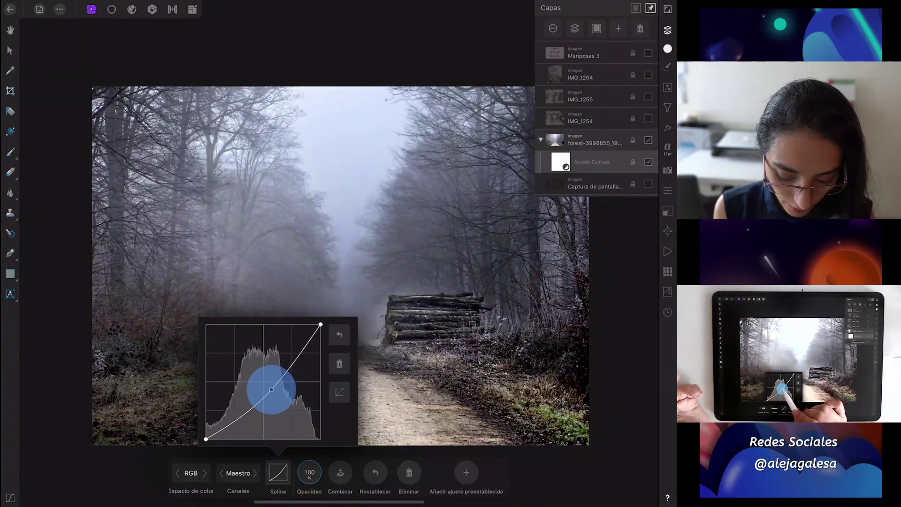
{"action": "left_click_drag", "start_coordinate": [275, 389], "coordinate": [277, 391]}
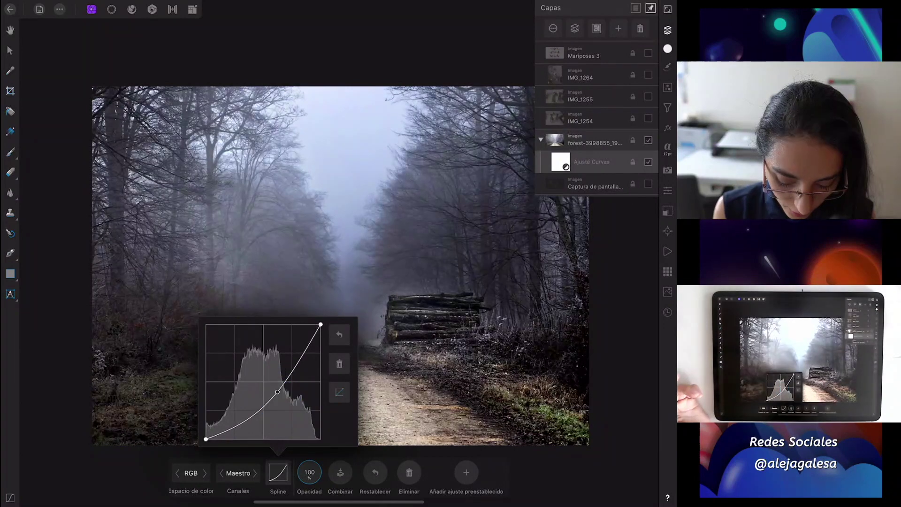
{"action": "left_click", "coordinate": [277, 473]}
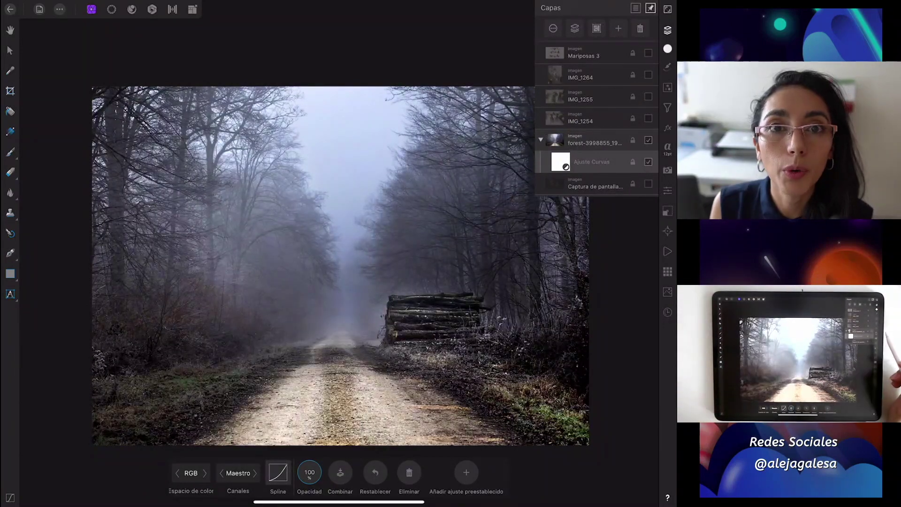
{"action": "left_click", "coordinate": [668, 87]}
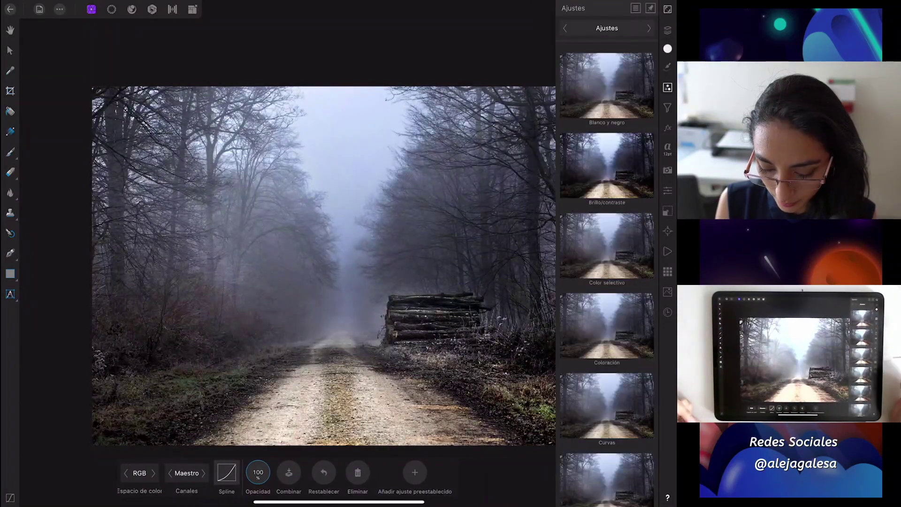
Step: Add a Levels adjustment with black at 16% and output white at 88%
{"action": "scroll", "coordinate": [607, 195], "scroll_direction": "down", "scroll_amount": 10}
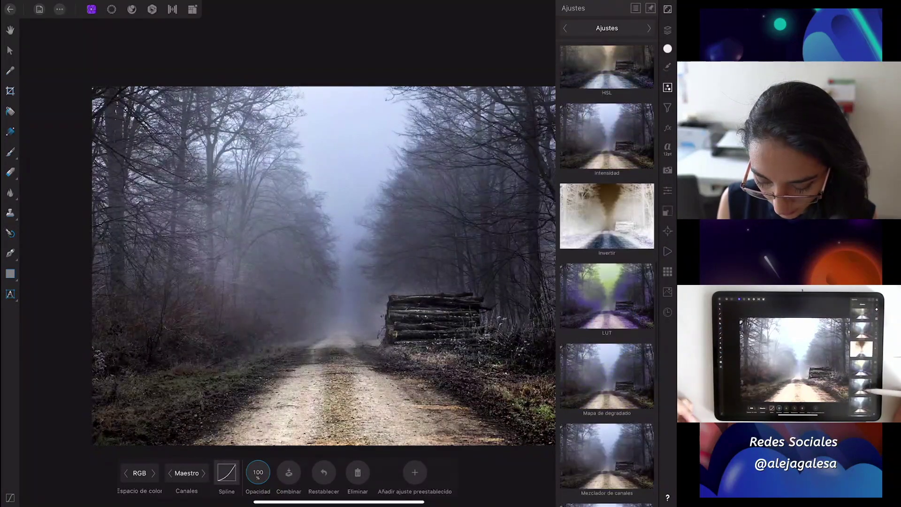
{"action": "scroll", "coordinate": [607, 272], "scroll_direction": "down", "scroll_amount": 5}
{"action": "left_click", "coordinate": [607, 364]}
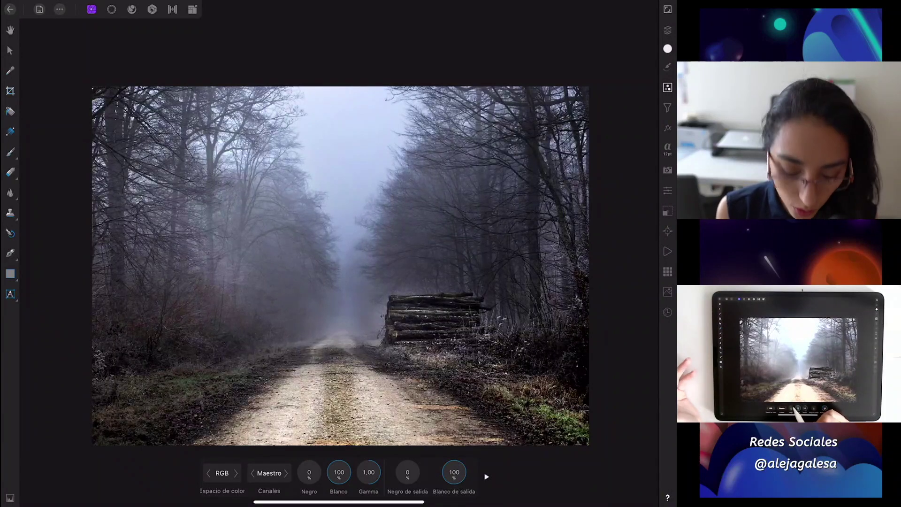
{"action": "left_click", "coordinate": [309, 472]}
{"action": "left_click_drag", "start_coordinate": [317, 460], "coordinate": [330, 442]}
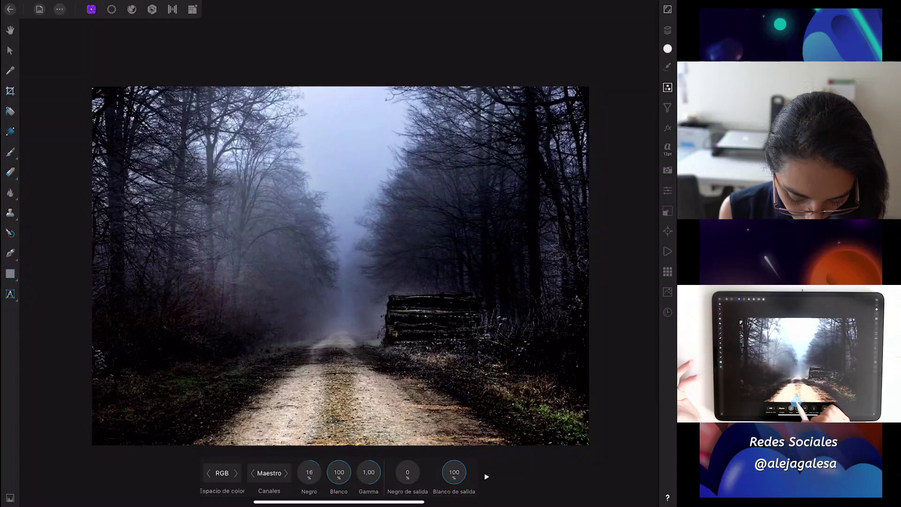
{"action": "left_click_drag", "start_coordinate": [453, 472], "coordinate": [452, 478]}
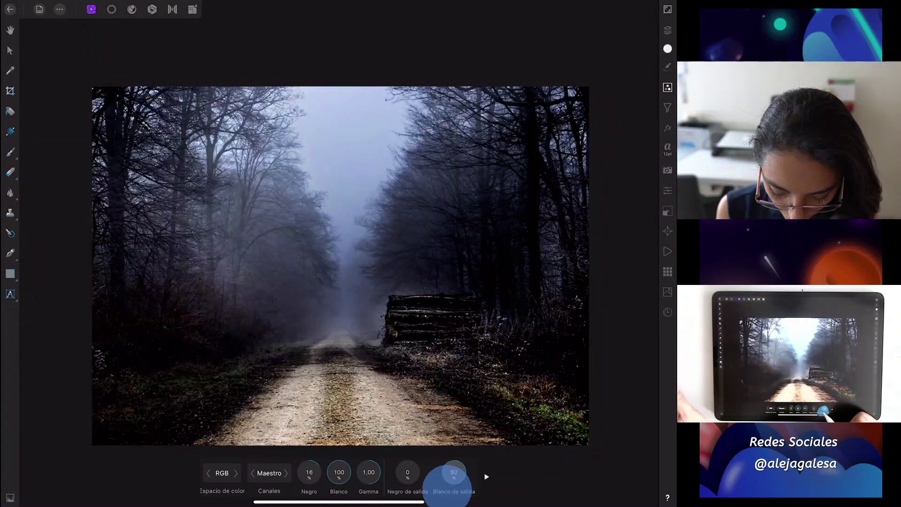
{"action": "left_click_drag", "start_coordinate": [450, 483], "coordinate": [448, 483]}
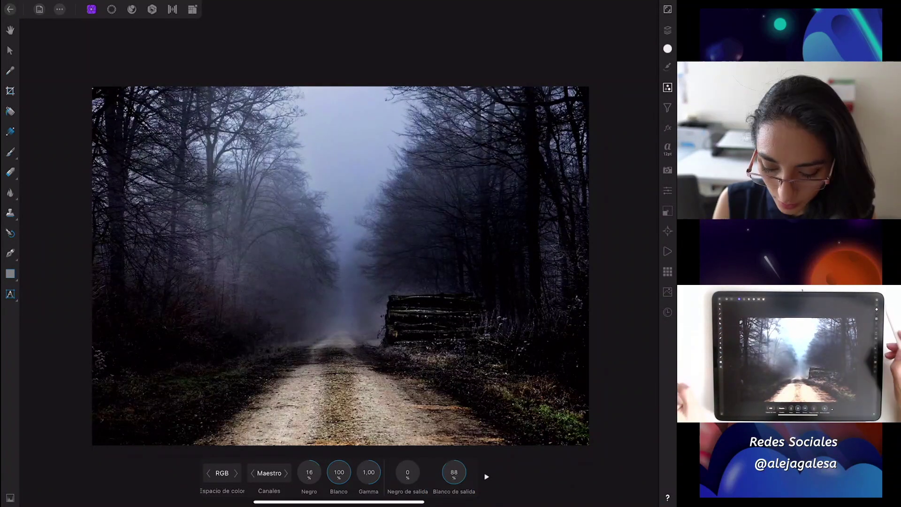
Step: Add a Brightness/Contrast adjustment from the Adjustments list
{"action": "left_click", "coordinate": [667, 30]}
{"action": "left_click", "coordinate": [668, 88]}
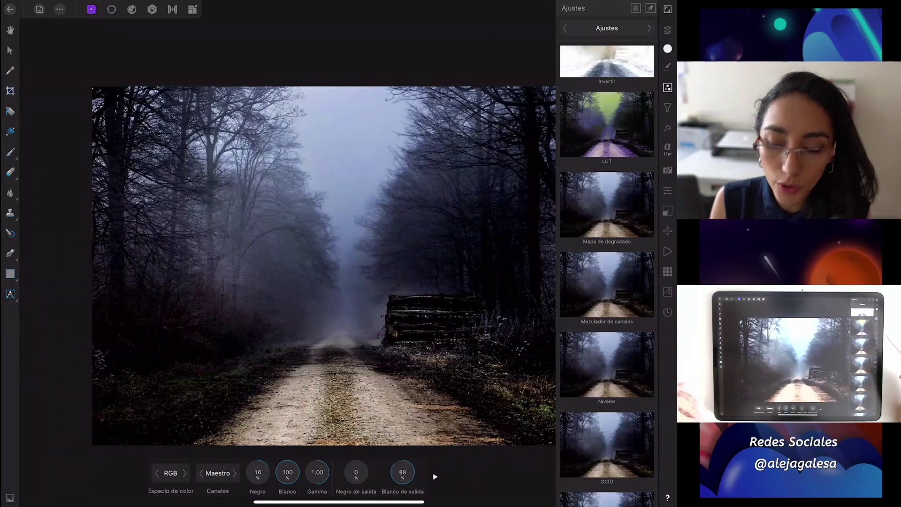
{"action": "scroll", "coordinate": [607, 263], "scroll_direction": "up", "scroll_amount": 4}
{"action": "scroll", "coordinate": [606, 300], "scroll_direction": "up", "scroll_amount": 10}
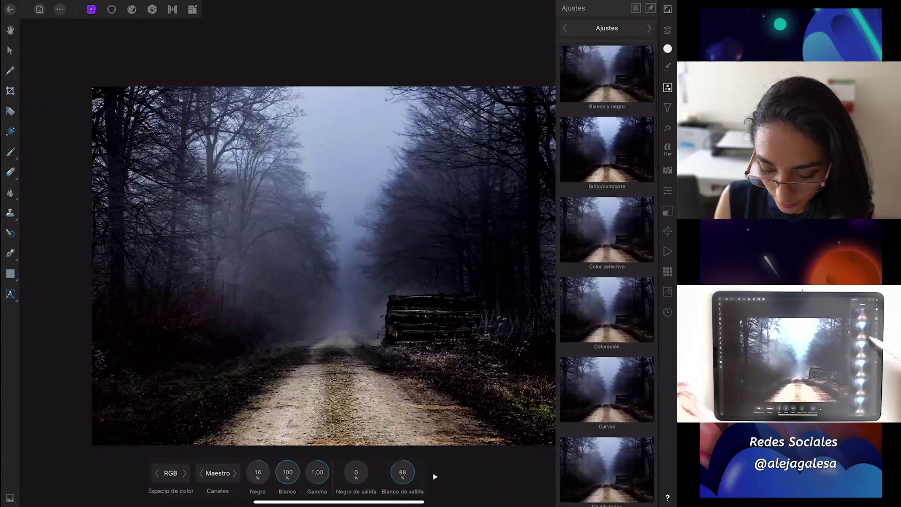
{"action": "left_click", "coordinate": [606, 167]}
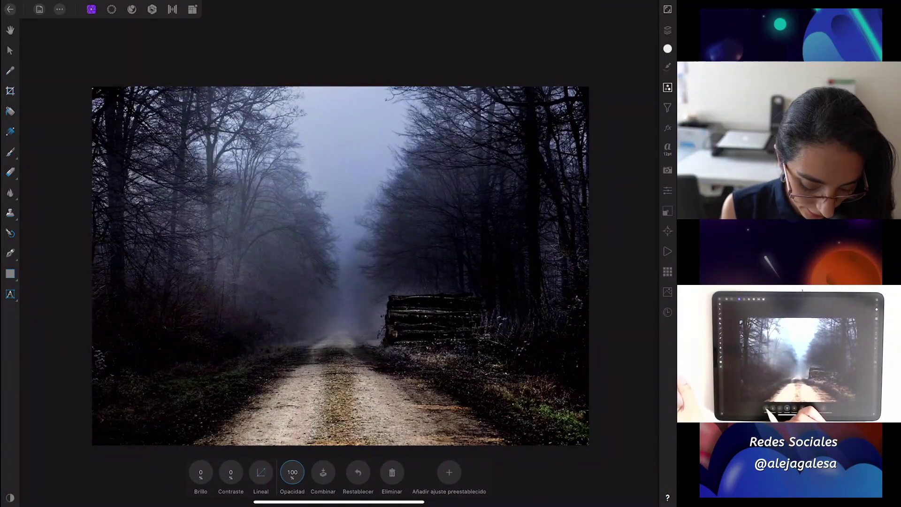
Step: Set the Brillo/contraste adjustment to brightness -83% and contrast -20%, leaving Lineal off
{"action": "left_click_drag", "start_coordinate": [201, 474], "coordinate": [205, 498]}
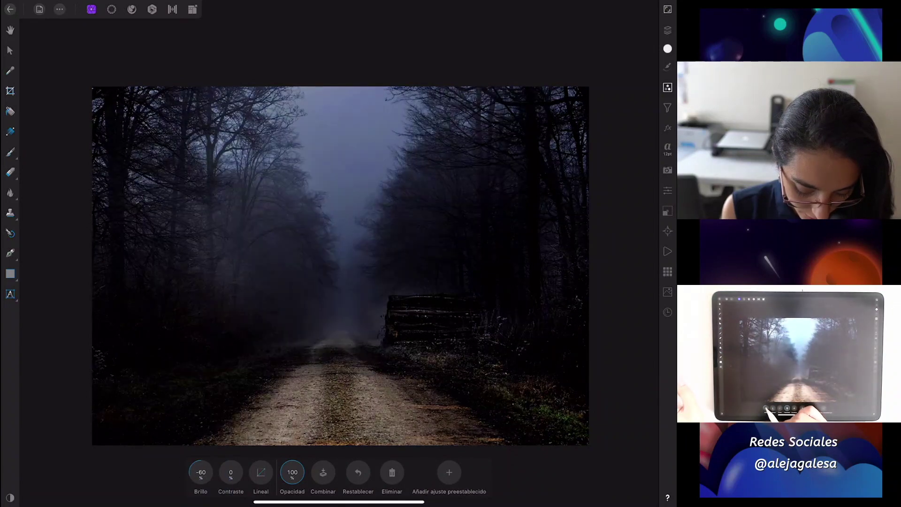
{"action": "mouse_move", "coordinate": [206, 497]}
{"action": "left_mouse_down"}
{"action": "mouse_move", "coordinate": [174, 499]}
{"action": "mouse_move", "coordinate": [197, 488]}
{"action": "mouse_move", "coordinate": [231, 497]}
{"action": "mouse_move", "coordinate": [233, 478]}
{"action": "left_mouse_up"}
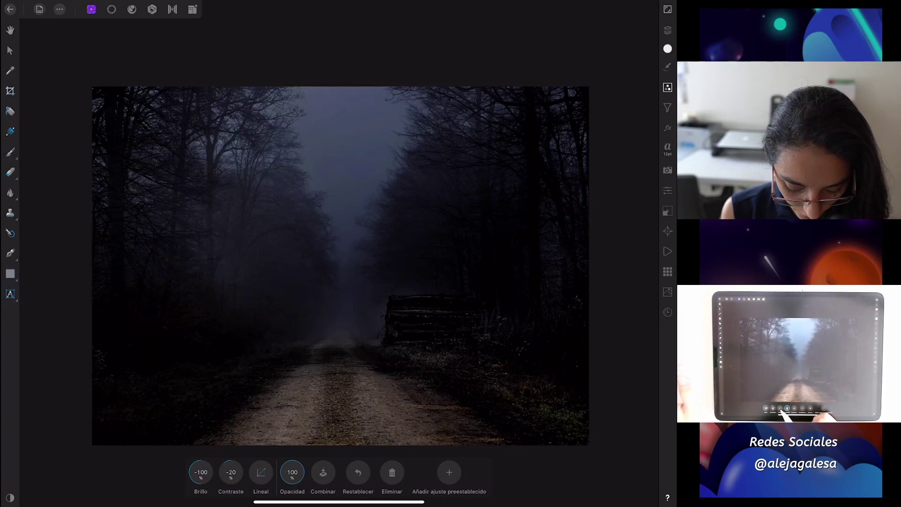
{"action": "left_click", "coordinate": [261, 472]}
{"action": "left_click", "coordinate": [261, 472]}
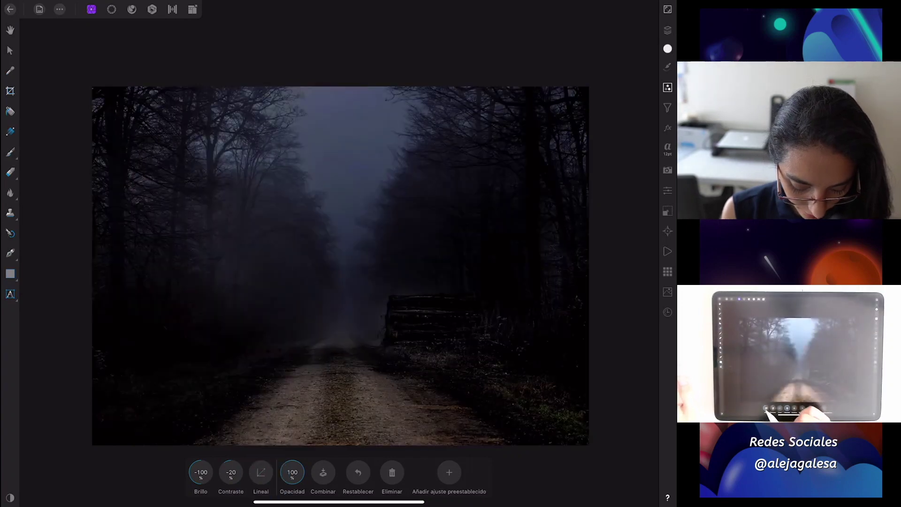
{"action": "left_click_drag", "start_coordinate": [201, 472], "coordinate": [201, 460]}
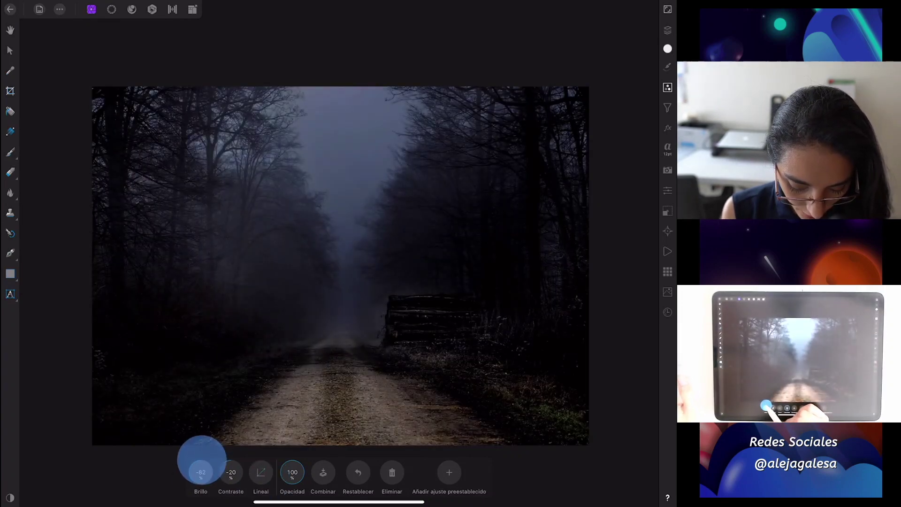
{"action": "left_click_drag", "start_coordinate": [202, 463], "coordinate": [200, 464]}
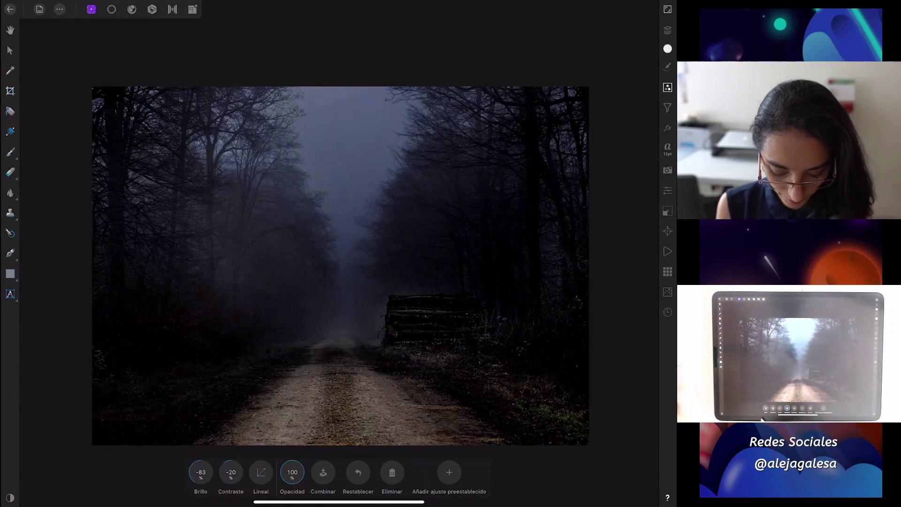
{"action": "left_click", "coordinate": [667, 30]}
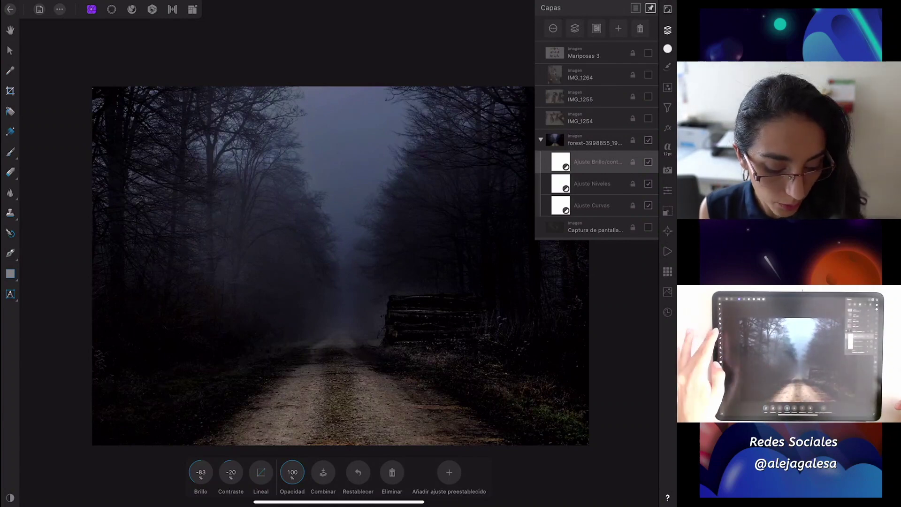
Step: Set up a soft black brush (opacity 48%, flow 72%, hardness 3%, ~356 px) on Ajuste Niveles
{"action": "left_click", "coordinate": [10, 152]}
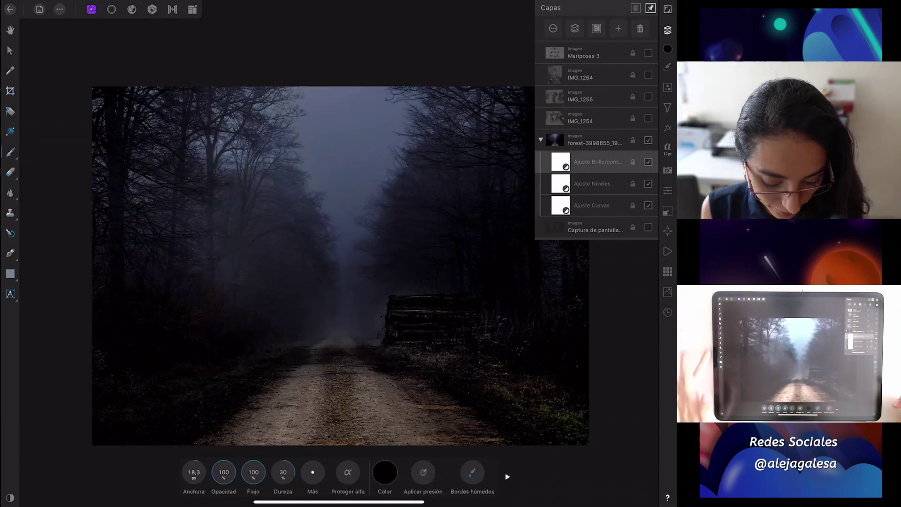
{"action": "left_click", "coordinate": [384, 473]}
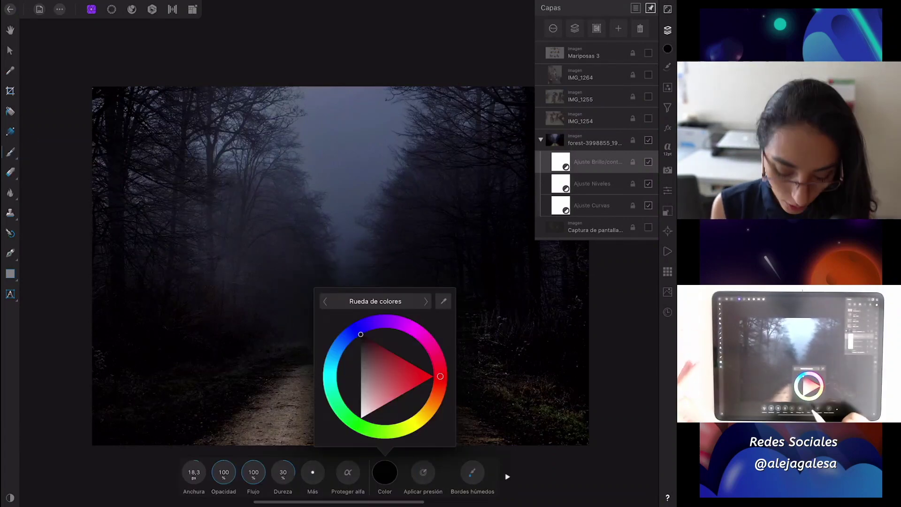
{"action": "left_click", "coordinate": [385, 472]}
{"action": "left_click_drag", "start_coordinate": [221, 479], "coordinate": [287, 474]}
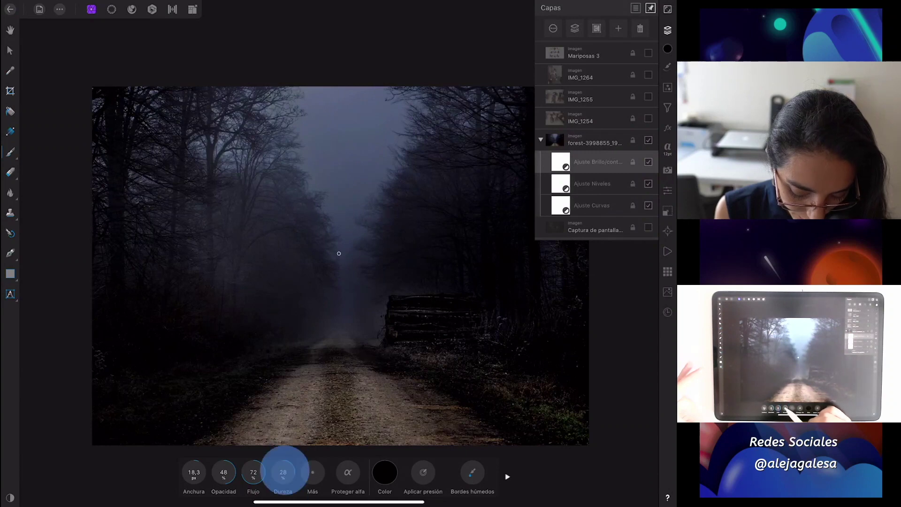
{"action": "left_click_drag", "start_coordinate": [193, 474], "coordinate": [209, 451]}
{"action": "left_click", "coordinate": [592, 184]}
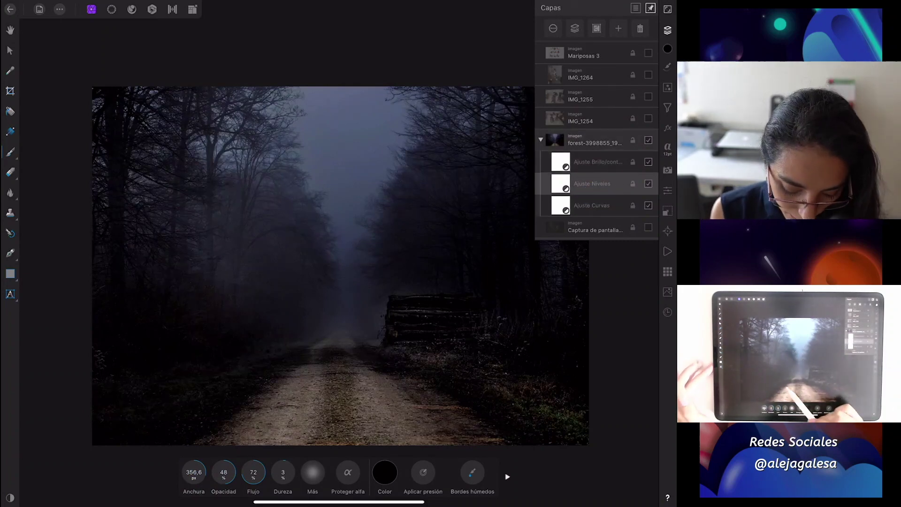
Step: Paint out the Levels darkening over the road and up into the fog
{"action": "left_click_drag", "start_coordinate": [280, 388], "coordinate": [303, 349]}
{"action": "left_click_drag", "start_coordinate": [313, 390], "coordinate": [313, 387]}
{"action": "left_click", "coordinate": [344, 375]}
{"action": "left_click", "coordinate": [393, 401]}
{"action": "left_click", "coordinate": [334, 316]}
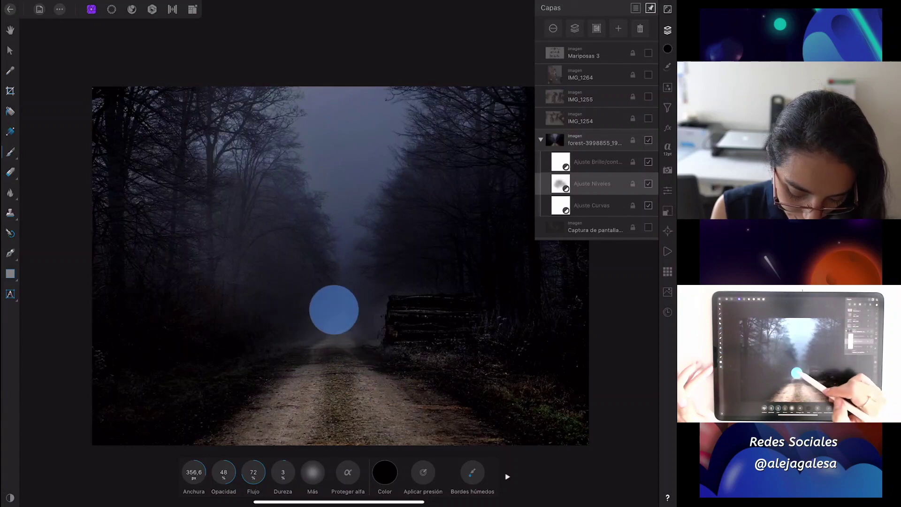
{"action": "left_click_drag", "start_coordinate": [309, 304], "coordinate": [312, 238]}
{"action": "left_click_drag", "start_coordinate": [368, 268], "coordinate": [349, 206]}
Step: Extend the Levels mask across the left fog, log pile and road with touch-ups
{"action": "left_click", "coordinate": [299, 315]}
{"action": "left_click_drag", "start_coordinate": [288, 314], "coordinate": [255, 390]}
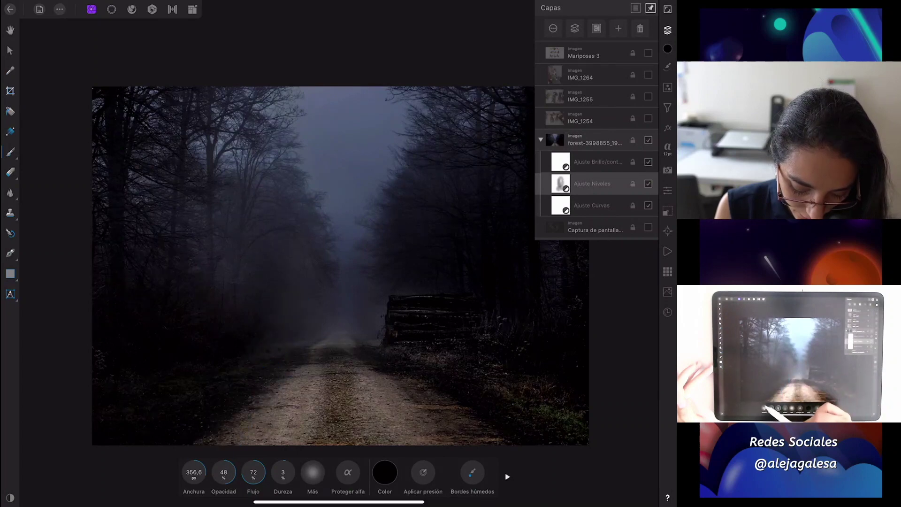
{"action": "left_click_drag", "start_coordinate": [411, 363], "coordinate": [500, 430]}
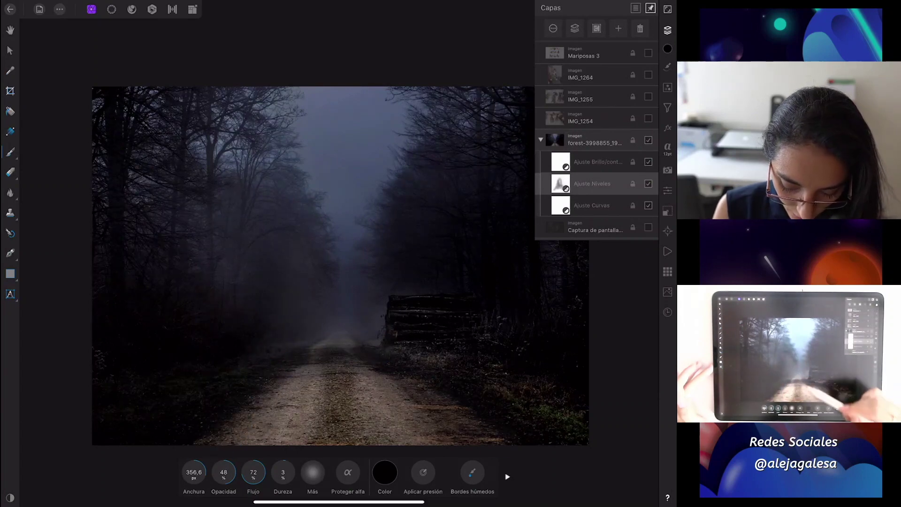
{"action": "mouse_move", "coordinate": [389, 320]}
{"action": "left_mouse_down"}
{"action": "mouse_move", "coordinate": [347, 192]}
{"action": "mouse_move", "coordinate": [287, 260]}
{"action": "mouse_move", "coordinate": [270, 374]}
{"action": "left_mouse_up"}
{"action": "left_click", "coordinate": [237, 410]}
{"action": "left_click", "coordinate": [298, 389]}
{"action": "left_click", "coordinate": [338, 323]}
{"action": "left_click", "coordinate": [438, 431]}
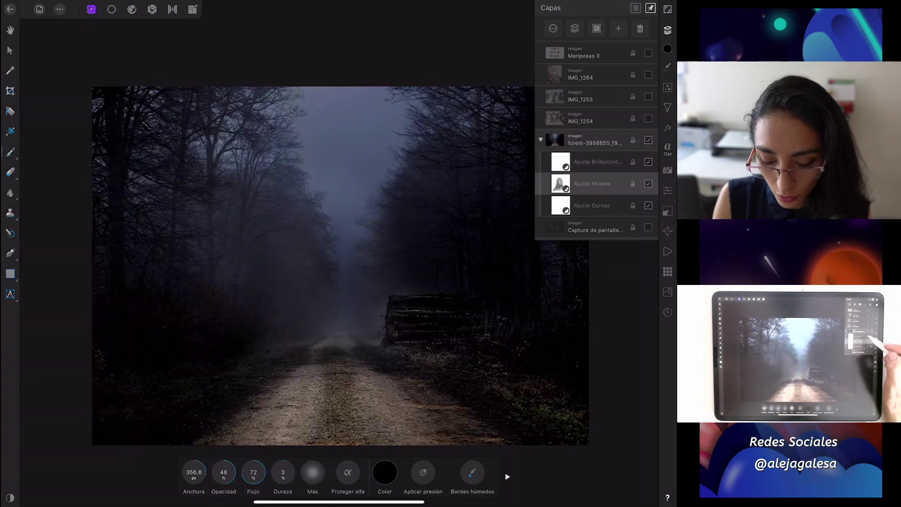
{"action": "left_click", "coordinate": [593, 161]}
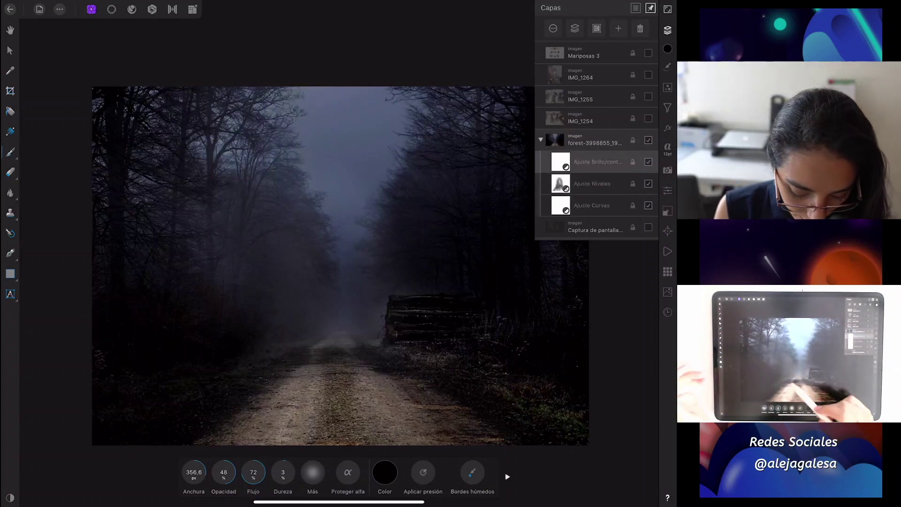
Step: Paint black on the brightness/contrast mask to lift the darkening from the central fog and road
{"action": "mouse_move", "coordinate": [303, 328]}
{"action": "left_mouse_down"}
{"action": "mouse_move", "coordinate": [312, 219]}
{"action": "mouse_move", "coordinate": [318, 306]}
{"action": "mouse_move", "coordinate": [344, 196]}
{"action": "mouse_move", "coordinate": [354, 275]}
{"action": "left_mouse_up"}
{"action": "left_click_drag", "start_coordinate": [367, 213], "coordinate": [378, 287]}
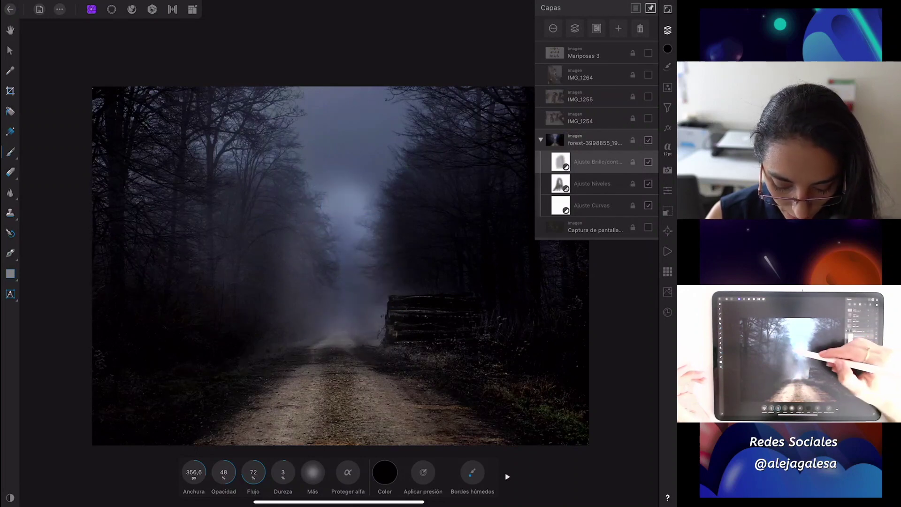
{"action": "mouse_move", "coordinate": [283, 253]}
{"action": "left_mouse_down"}
{"action": "mouse_move", "coordinate": [235, 432]}
{"action": "mouse_move", "coordinate": [246, 401]}
{"action": "left_mouse_up"}
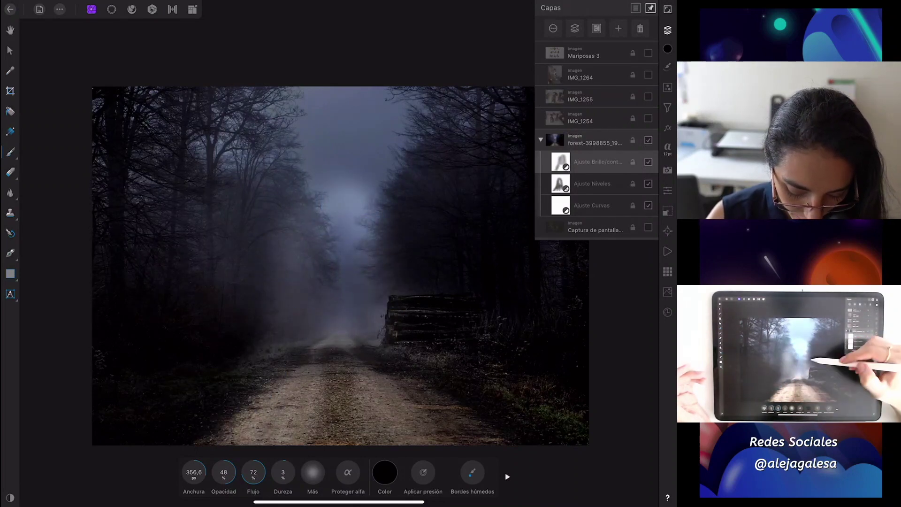
{"action": "left_click_drag", "start_coordinate": [397, 322], "coordinate": [439, 402]}
{"action": "left_click_drag", "start_coordinate": [369, 375], "coordinate": [395, 413]}
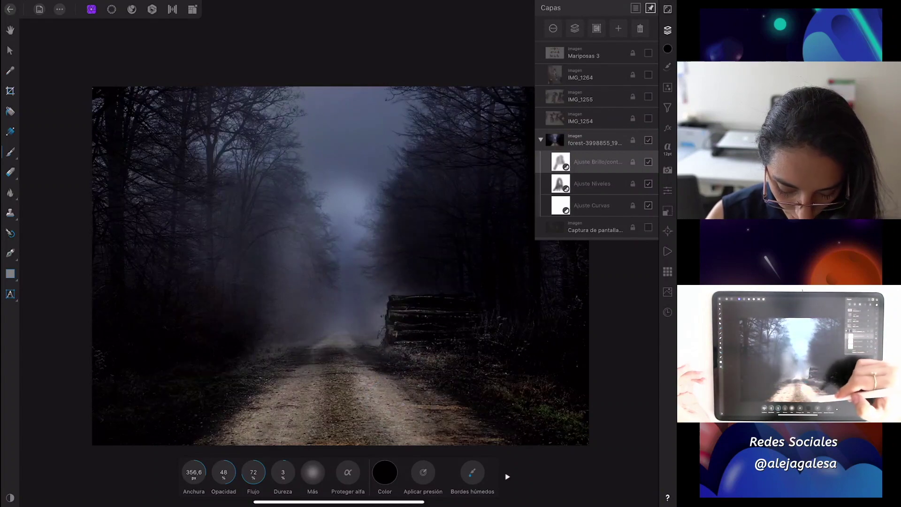
{"action": "left_click_drag", "start_coordinate": [302, 381], "coordinate": [300, 407]}
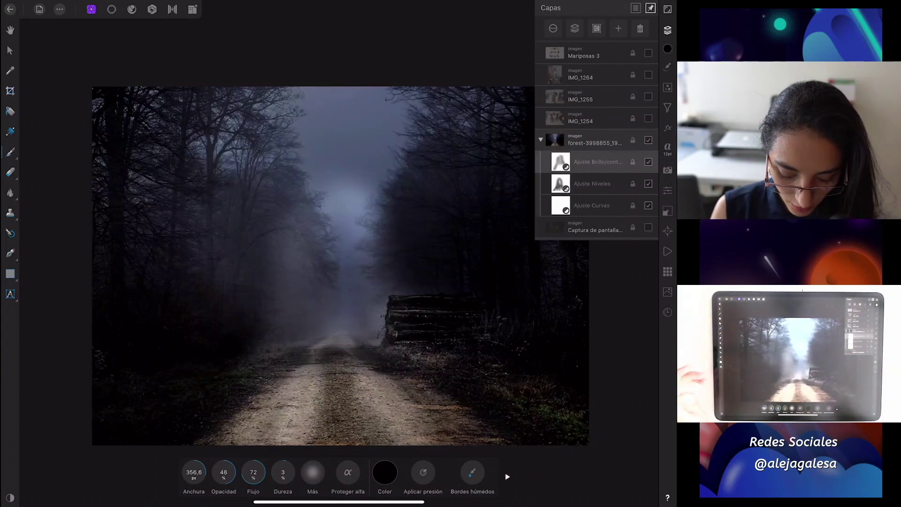
{"action": "key", "text": "ctrl+z"}
{"action": "key", "text": "ctrl+z"}
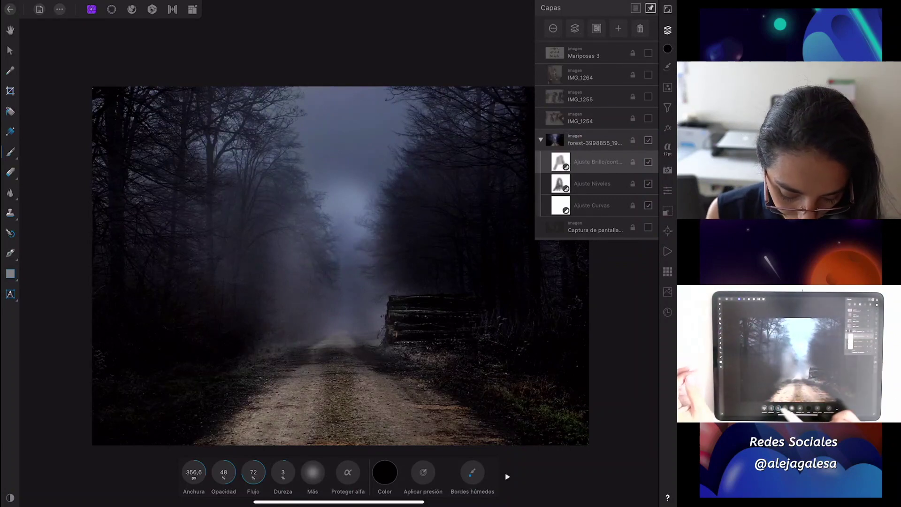
Step: At 61% brush opacity, darken the upper-centre fog slightly, then collapse the forest group
{"action": "mouse_move", "coordinate": [224, 472]}
{"action": "left_mouse_down"}
{"action": "mouse_move", "coordinate": [232, 449]}
{"action": "mouse_move", "coordinate": [229, 477]}
{"action": "mouse_move", "coordinate": [213, 407]}
{"action": "left_mouse_up"}
{"action": "mouse_move", "coordinate": [287, 200]}
{"action": "left_mouse_down"}
{"action": "mouse_move", "coordinate": [322, 161]}
{"action": "mouse_move", "coordinate": [392, 185]}
{"action": "mouse_move", "coordinate": [306, 175]}
{"action": "left_mouse_up"}
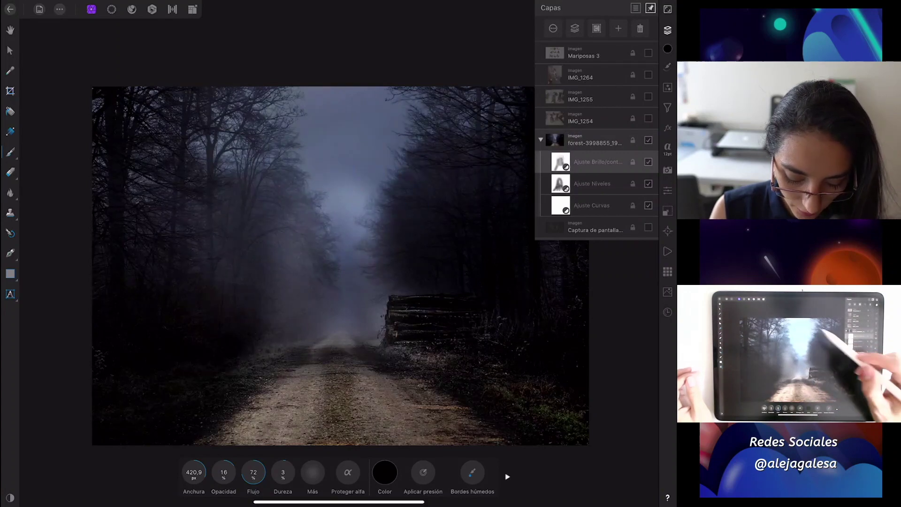
{"action": "mouse_move", "coordinate": [360, 183]}
{"action": "left_mouse_down"}
{"action": "mouse_move", "coordinate": [294, 181]}
{"action": "mouse_move", "coordinate": [281, 205]}
{"action": "mouse_move", "coordinate": [369, 176]}
{"action": "mouse_move", "coordinate": [302, 170]}
{"action": "left_mouse_up"}
{"action": "left_click_drag", "start_coordinate": [374, 185], "coordinate": [378, 184]}
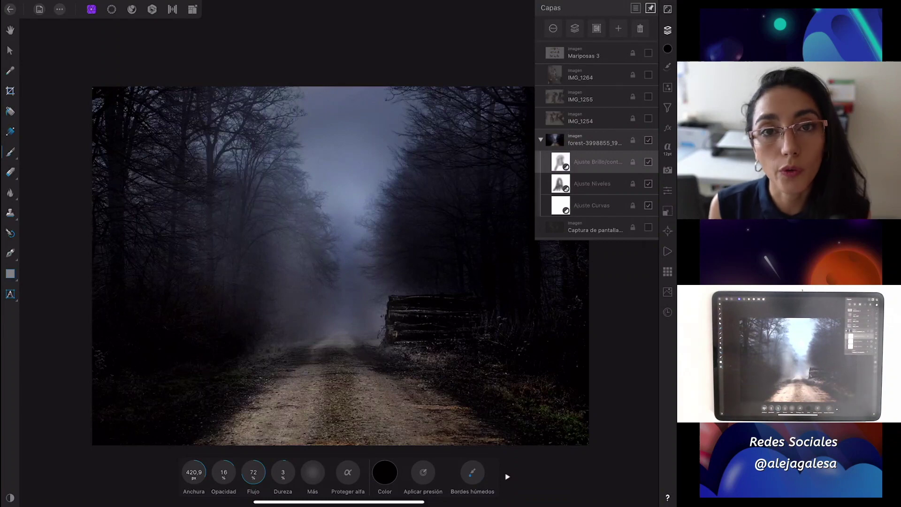
{"action": "left_click", "coordinate": [541, 140]}
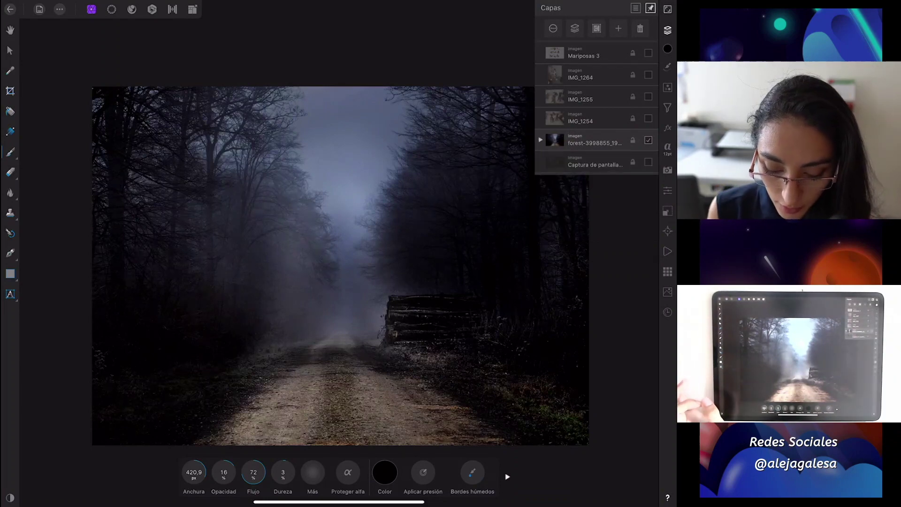
Step: Collapse the forest group and make the IMG_1254 and IMG_1255 dog photos visible
{"action": "left_click", "coordinate": [668, 29]}
{"action": "left_click", "coordinate": [10, 29]}
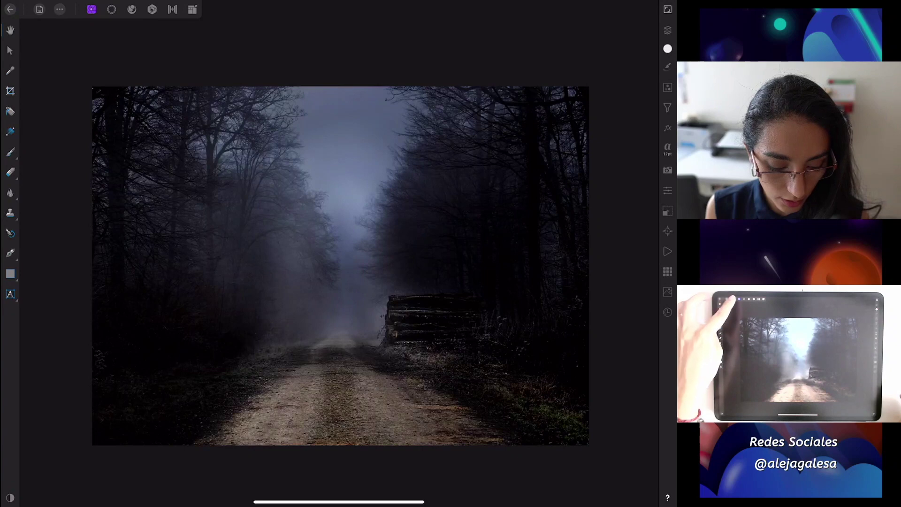
{"action": "left_click", "coordinate": [667, 29]}
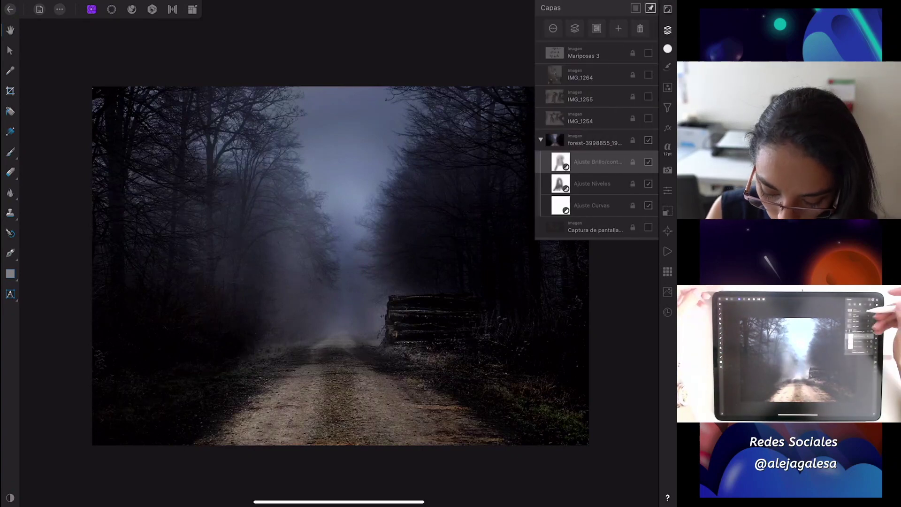
{"action": "left_click", "coordinate": [541, 140]}
{"action": "left_click", "coordinate": [648, 118]}
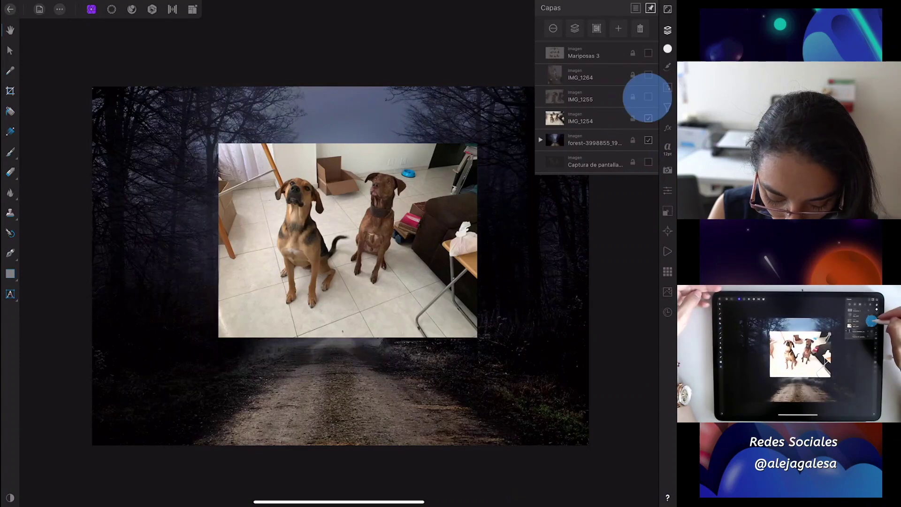
{"action": "left_click", "coordinate": [648, 97]}
{"action": "left_click", "coordinate": [591, 117]}
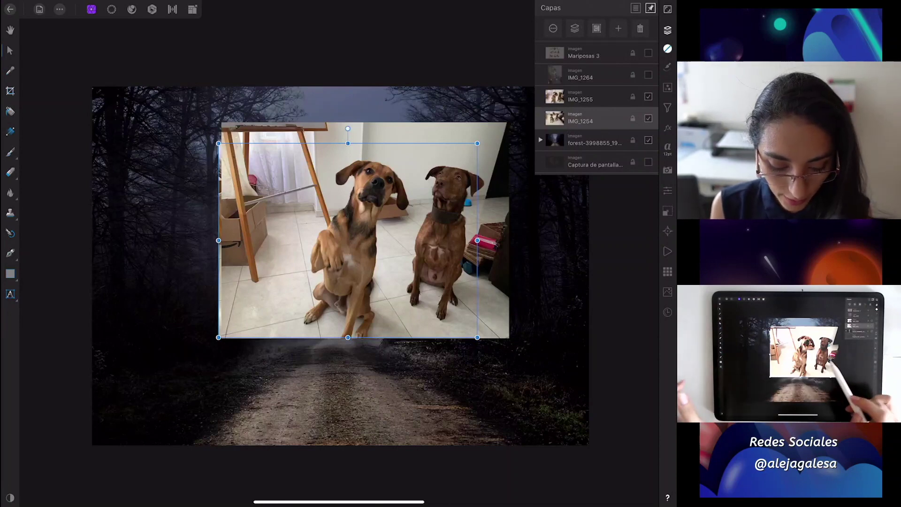
Step: Arrange the two dog photos as overlapping panels, with IMG_1254 at the lower right
{"action": "mouse_move", "coordinate": [419, 263]}
{"action": "left_mouse_down"}
{"action": "mouse_move", "coordinate": [265, 360]}
{"action": "mouse_move", "coordinate": [249, 352]}
{"action": "left_mouse_up"}
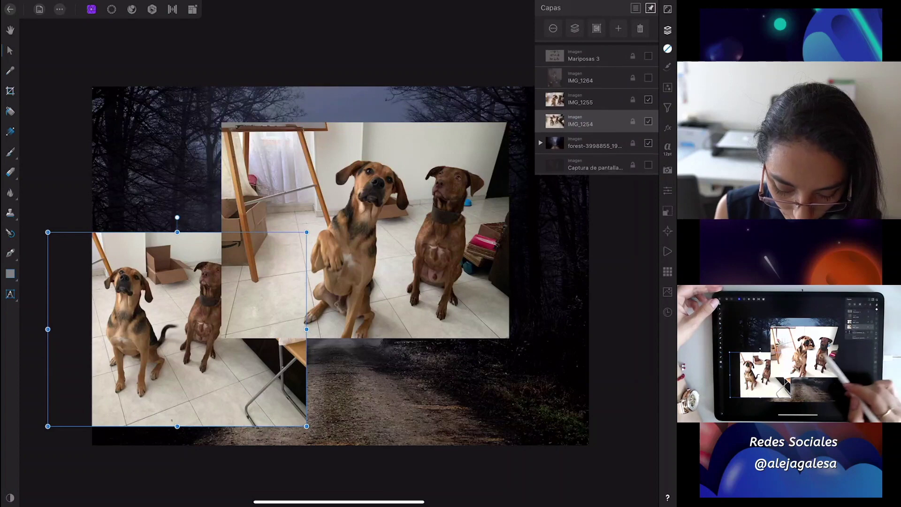
{"action": "left_click", "coordinate": [591, 97]}
{"action": "left_click_drag", "start_coordinate": [405, 261], "coordinate": [475, 308]}
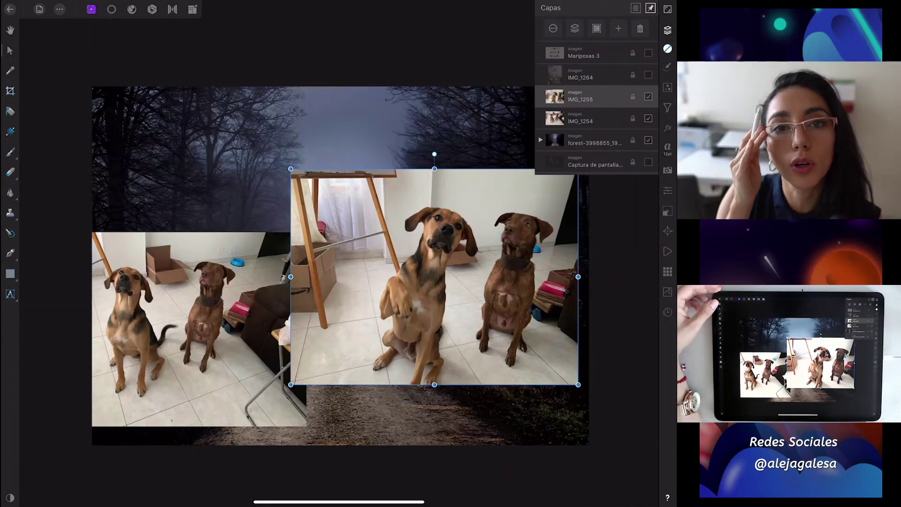
{"action": "left_click_drag", "start_coordinate": [495, 328], "coordinate": [460, 306]}
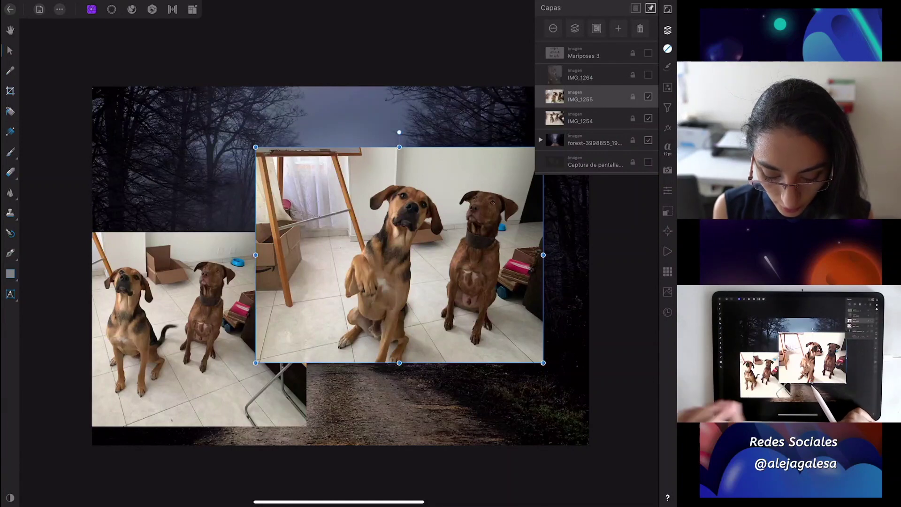
{"action": "left_click_drag", "start_coordinate": [410, 346], "coordinate": [432, 318]}
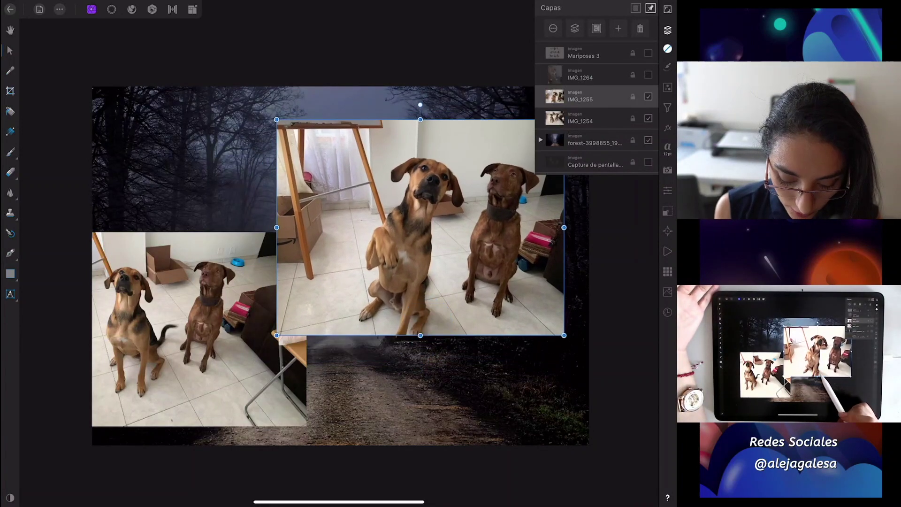
{"action": "left_click", "coordinate": [188, 352]}
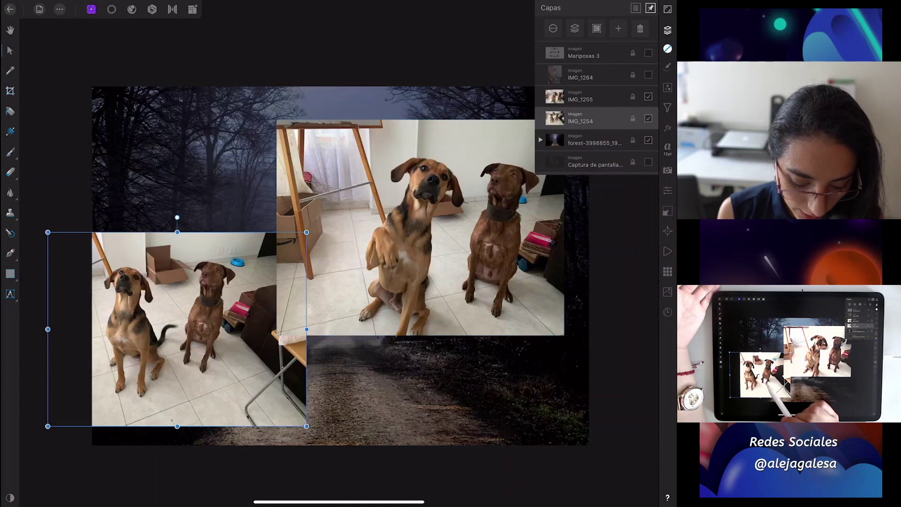
{"action": "left_click_drag", "start_coordinate": [224, 348], "coordinate": [267, 332]}
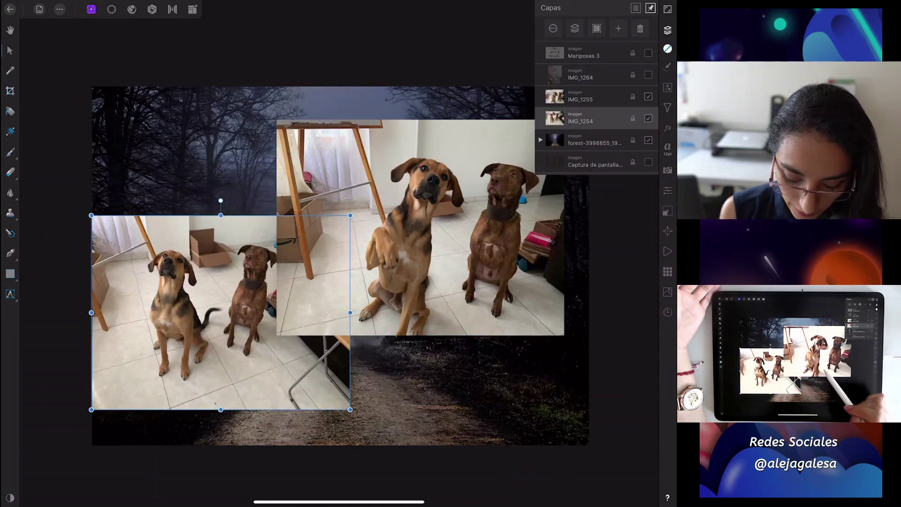
{"action": "mouse_move", "coordinate": [274, 362]}
{"action": "left_mouse_down"}
{"action": "mouse_move", "coordinate": [358, 386]}
{"action": "mouse_move", "coordinate": [413, 381]}
{"action": "left_mouse_up"}
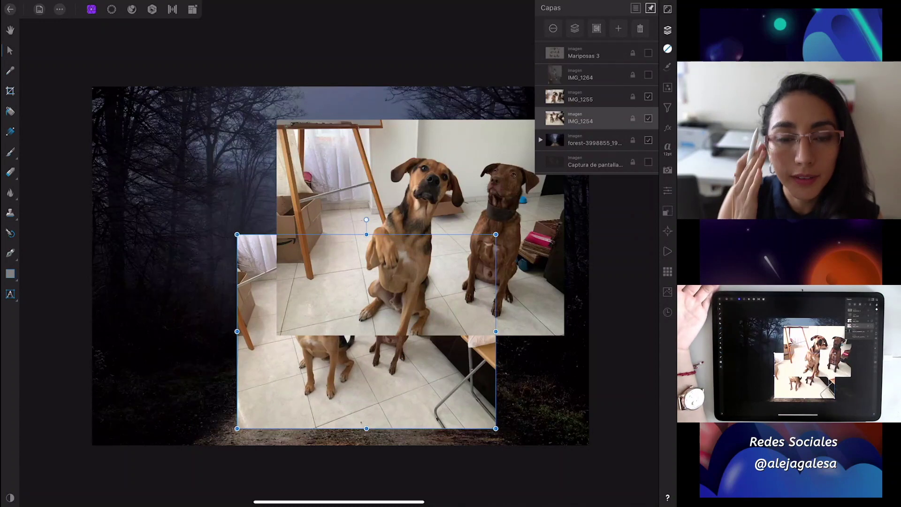
{"action": "left_click_drag", "start_coordinate": [361, 422], "coordinate": [188, 356]}
{"action": "mouse_move", "coordinate": [210, 279]}
{"action": "left_mouse_down"}
{"action": "mouse_move", "coordinate": [250, 331]}
{"action": "mouse_move", "coordinate": [483, 386]}
{"action": "mouse_move", "coordinate": [428, 362]}
{"action": "left_mouse_up"}
Step: Move IMG_1255 up to the top, then show the IMG_1264 cat photo and place it on the left
{"action": "left_click", "coordinate": [458, 178]}
{"action": "mouse_move", "coordinate": [457, 178]}
{"action": "left_mouse_down"}
{"action": "mouse_move", "coordinate": [461, 126]}
{"action": "mouse_move", "coordinate": [453, 138]}
{"action": "left_mouse_up"}
{"action": "left_click", "coordinate": [648, 75]}
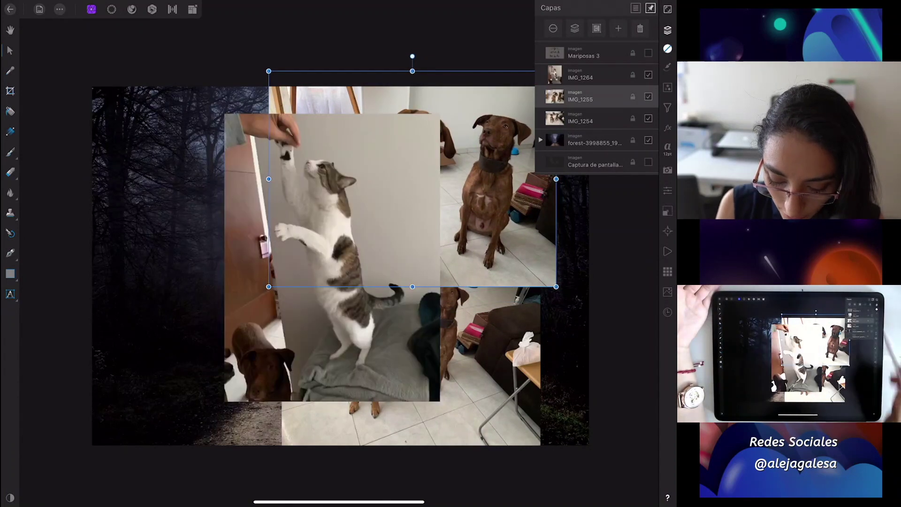
{"action": "left_click_drag", "start_coordinate": [332, 346], "coordinate": [201, 340]}
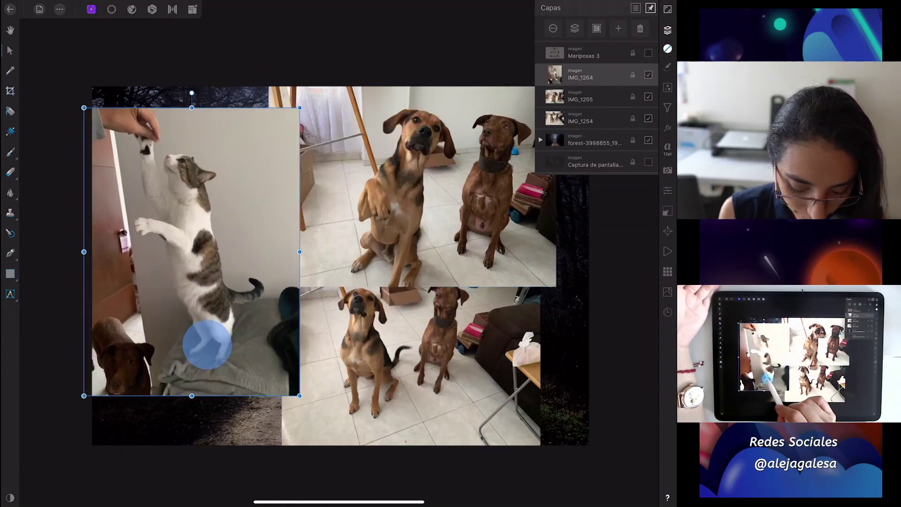
{"action": "left_click", "coordinate": [411, 366]}
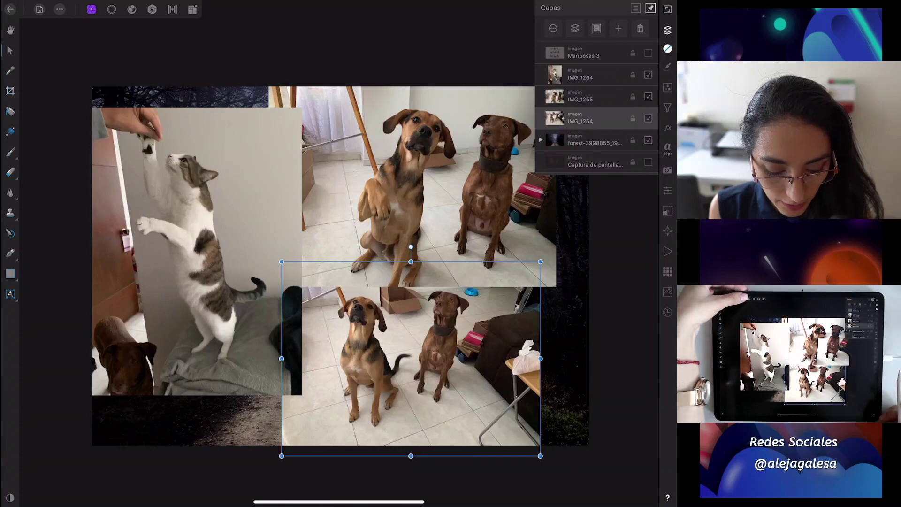
{"action": "left_click", "coordinate": [112, 9]}
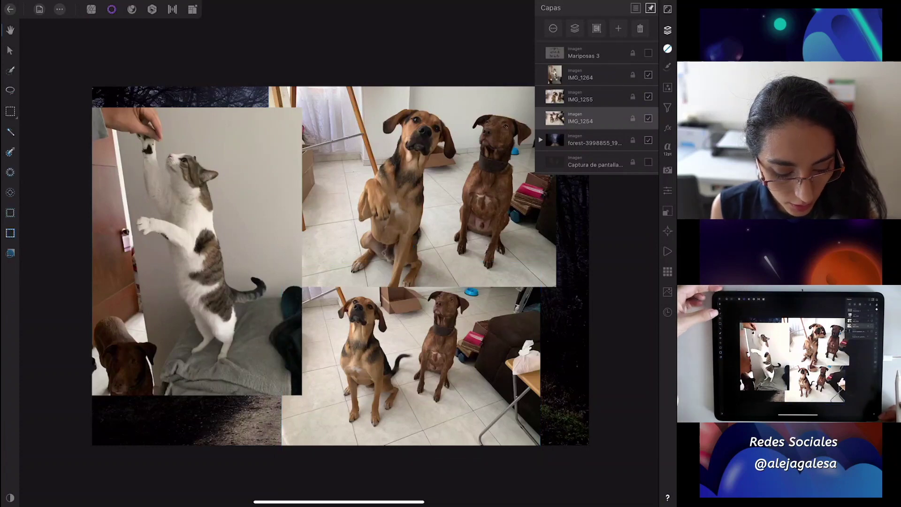
Step: Toggle the tool help labels and check the lower dog photo's visibility
{"action": "left_click", "coordinate": [668, 497]}
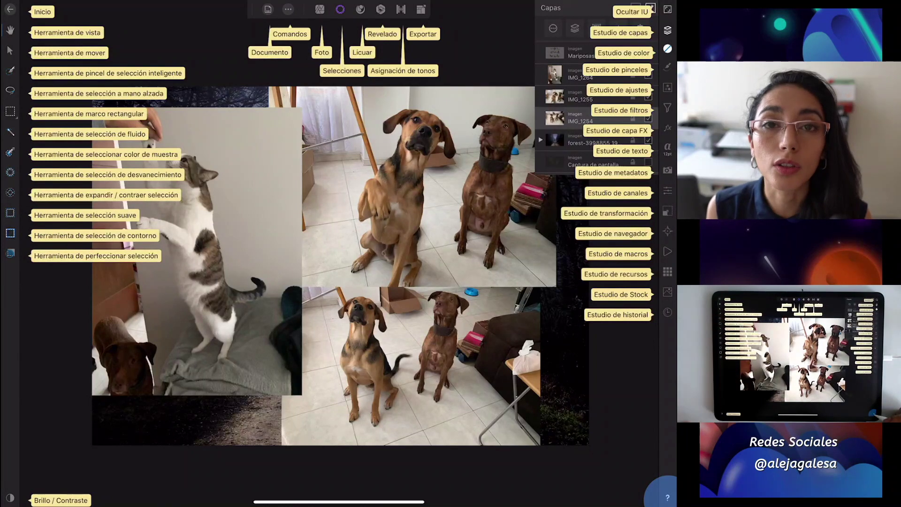
{"action": "left_click", "coordinate": [10, 71]}
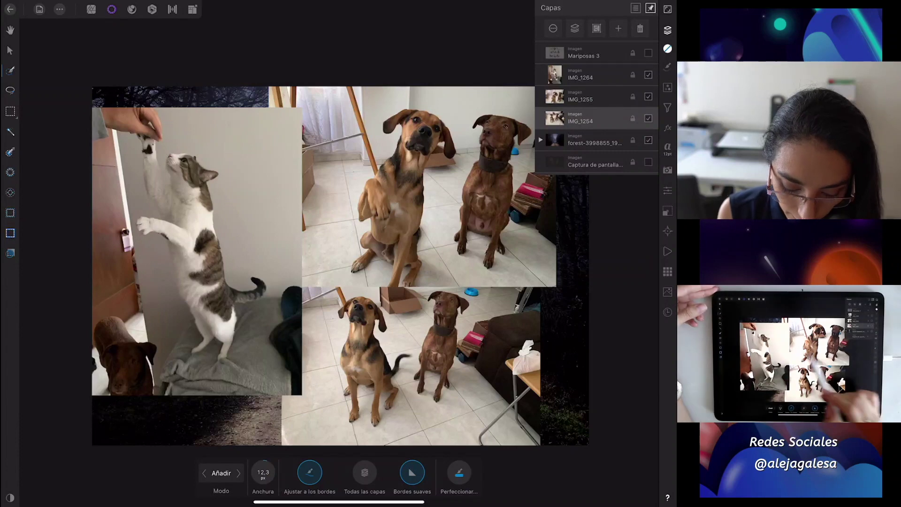
{"action": "left_click", "coordinate": [649, 119]}
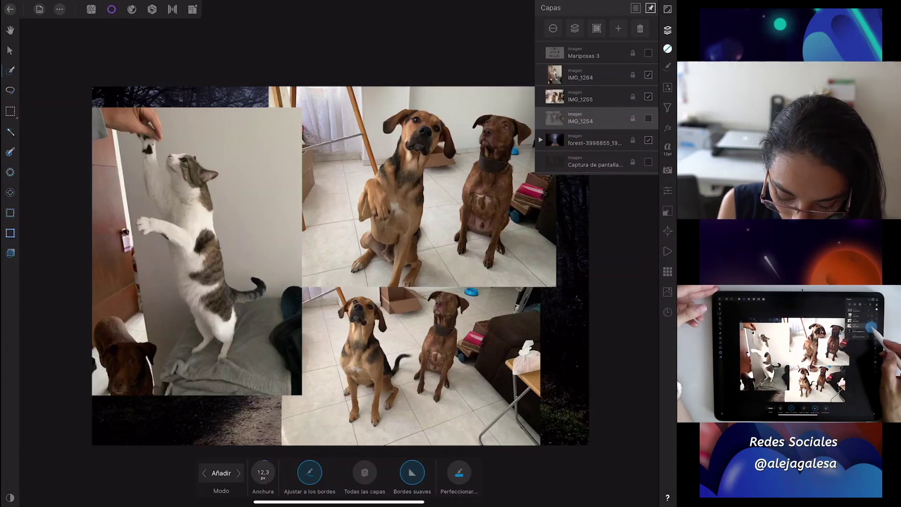
{"action": "left_click", "coordinate": [648, 118]}
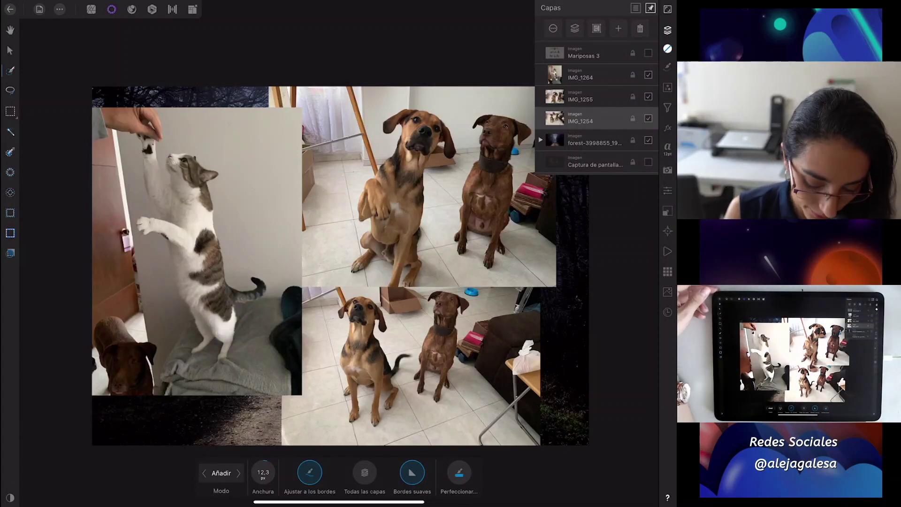
{"action": "scroll", "coordinate": [328, 263], "scroll_direction": "up", "scroll_amount": 3}
Step: Brush-select the cat, subtract the area by its arm, refine the edge and apply as a mask
{"action": "mouse_move", "coordinate": [275, 416]}
{"action": "left_mouse_down"}
{"action": "mouse_move", "coordinate": [284, 345]}
{"action": "mouse_move", "coordinate": [211, 145]}
{"action": "mouse_move", "coordinate": [201, 256]}
{"action": "mouse_move", "coordinate": [246, 352]}
{"action": "mouse_move", "coordinate": [206, 301]}
{"action": "left_mouse_up"}
{"action": "left_click_drag", "start_coordinate": [167, 190], "coordinate": [201, 141]}
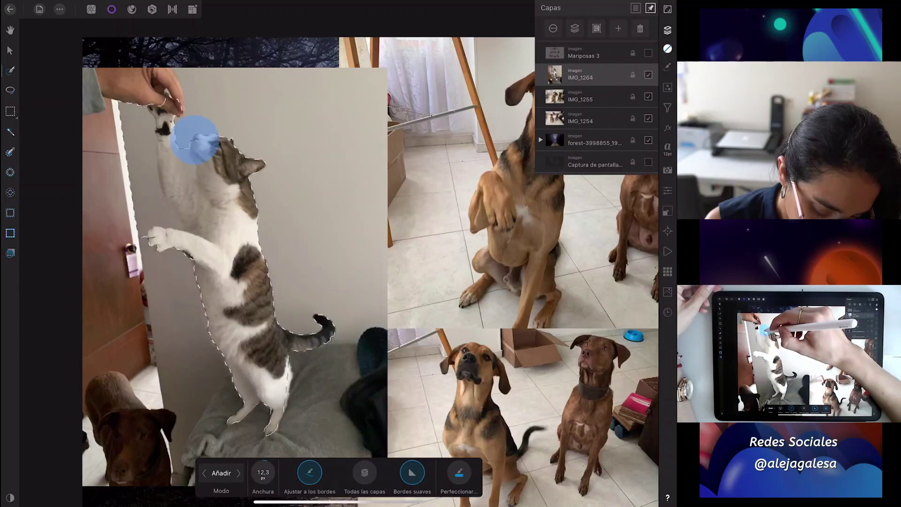
{"action": "mouse_move", "coordinate": [142, 216]}
{"action": "left_mouse_down"}
{"action": "mouse_move", "coordinate": [148, 148]}
{"action": "mouse_move", "coordinate": [176, 96]}
{"action": "left_mouse_up"}
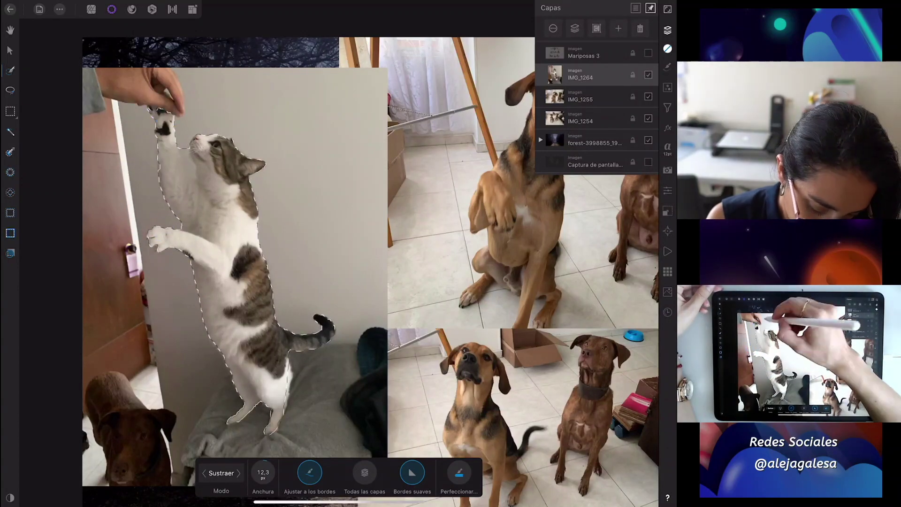
{"action": "left_click", "coordinate": [239, 473]}
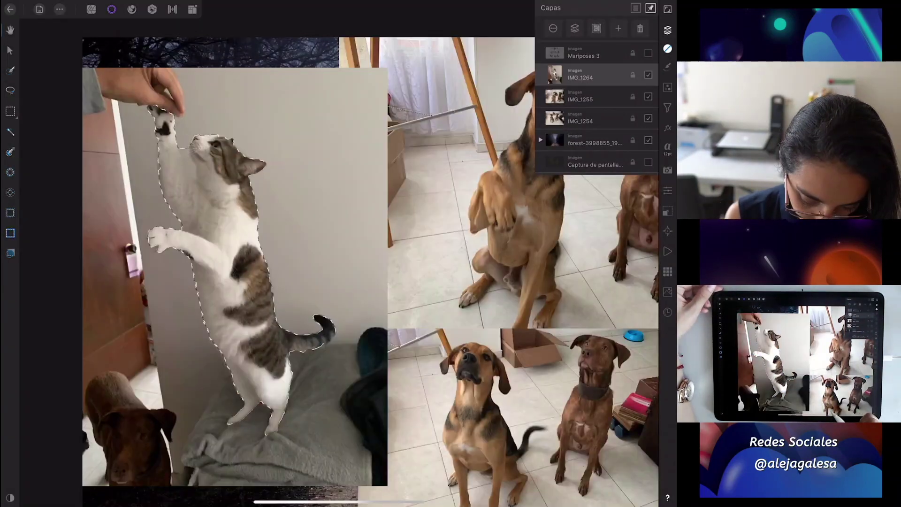
{"action": "left_click", "coordinate": [459, 473]}
{"action": "left_click_drag", "start_coordinate": [185, 161], "coordinate": [161, 171]}
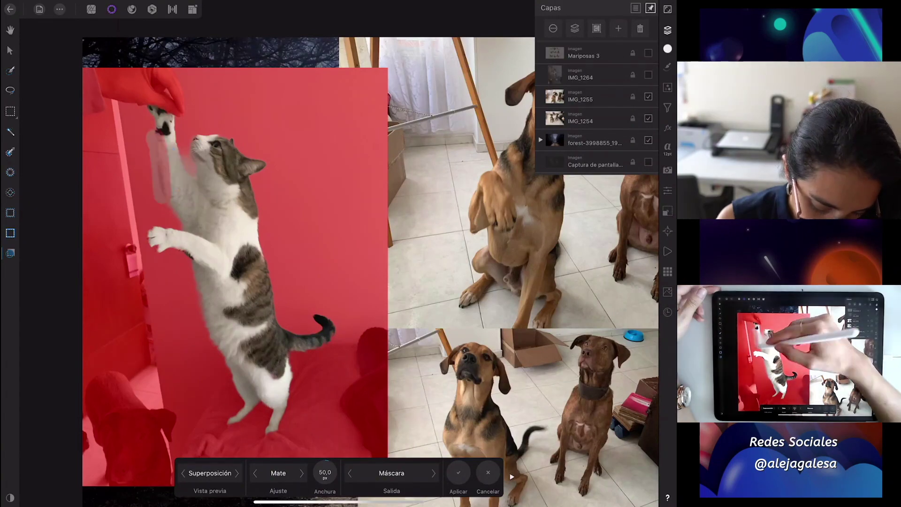
{"action": "left_click", "coordinate": [458, 473]}
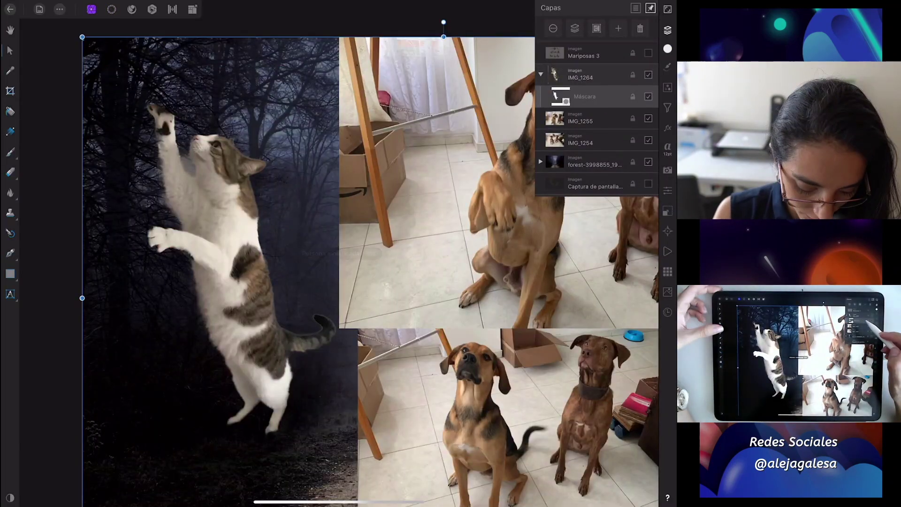
{"action": "left_click", "coordinate": [10, 152]}
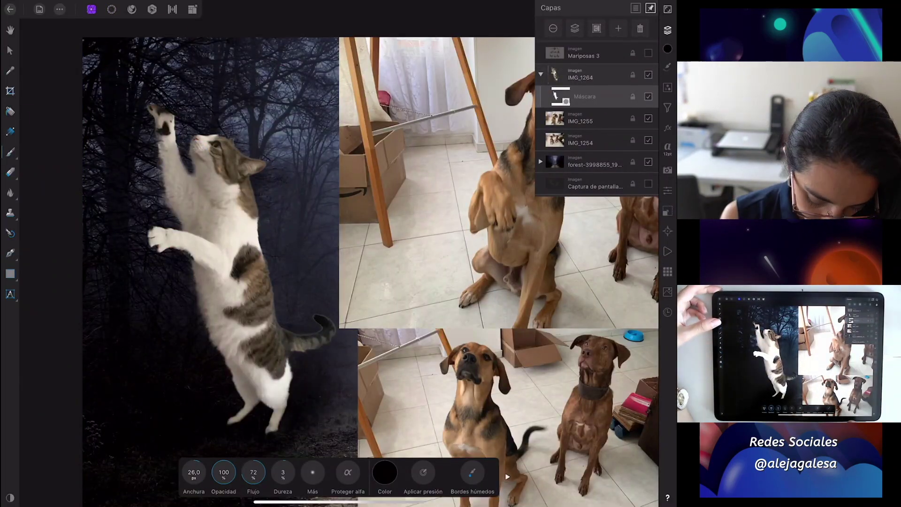
Step: Select both dogs in IMG_1255 and apply the refined selection as a mask
{"action": "left_click", "coordinate": [581, 121]}
{"action": "left_click", "coordinate": [111, 9]}
{"action": "left_click_drag", "start_coordinate": [343, 143], "coordinate": [280, 292]}
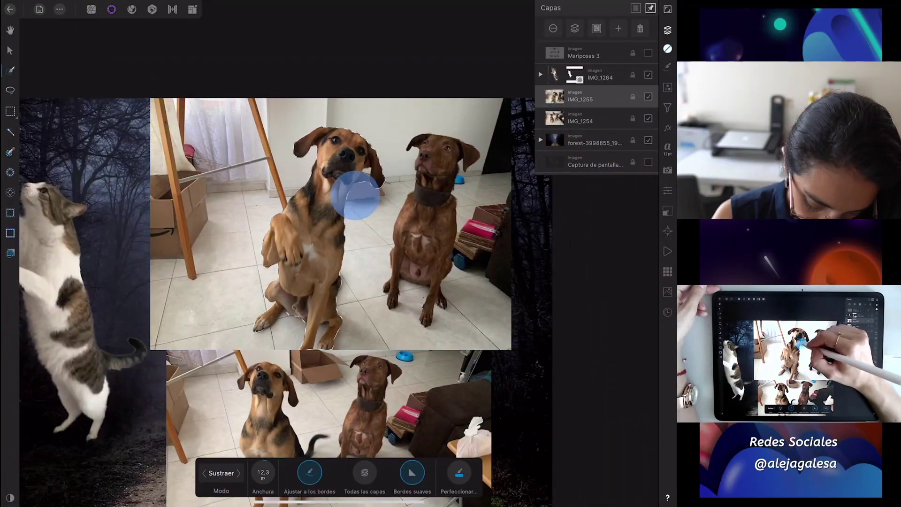
{"action": "mouse_move", "coordinate": [376, 141]}
{"action": "left_mouse_down"}
{"action": "mouse_move", "coordinate": [385, 193]}
{"action": "mouse_move", "coordinate": [459, 263]}
{"action": "left_mouse_up"}
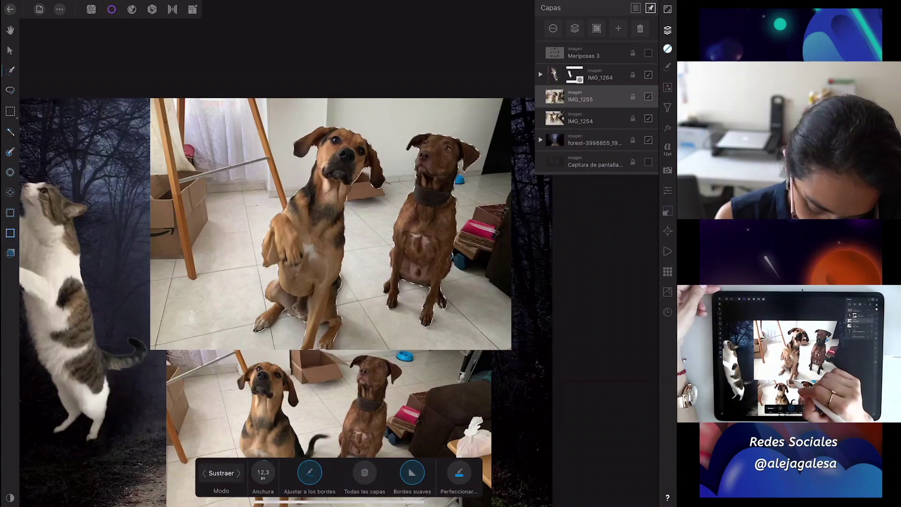
{"action": "left_click", "coordinate": [458, 473]}
{"action": "left_click", "coordinate": [458, 473]}
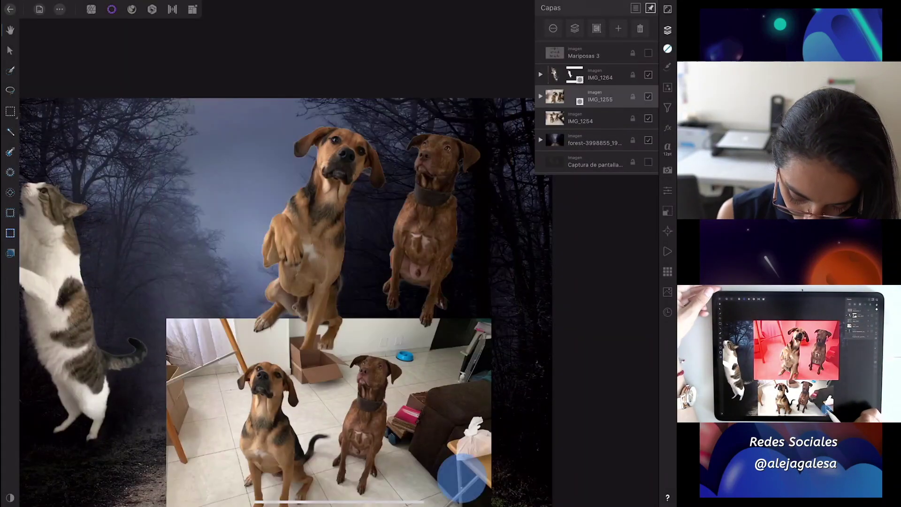
Step: On IMG_1254, trim the leg selection with a 5 px Subtract Selection Brush
{"action": "left_click", "coordinate": [591, 118]}
{"action": "scroll", "coordinate": [277, 328], "scroll_direction": "up", "scroll_amount": 5}
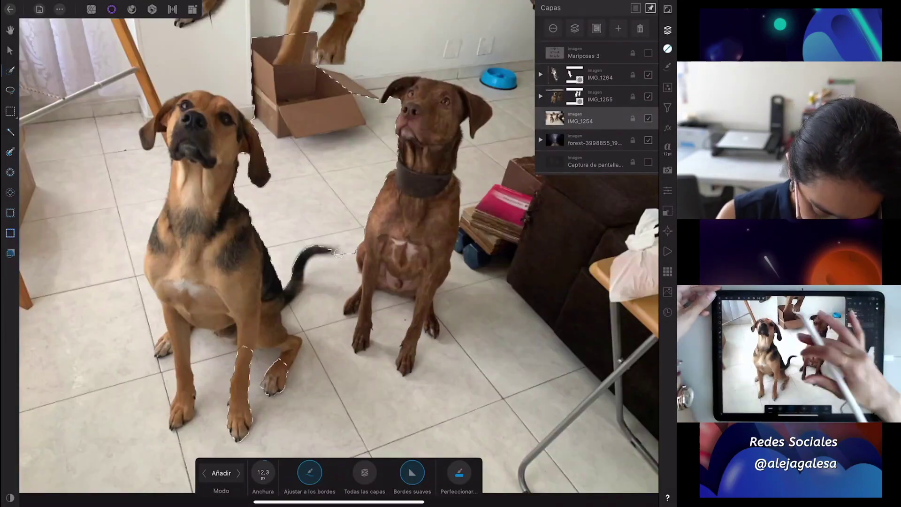
{"action": "left_click", "coordinate": [238, 473]}
{"action": "left_click", "coordinate": [238, 473]}
{"action": "left_click_drag", "start_coordinate": [263, 473], "coordinate": [264, 488]}
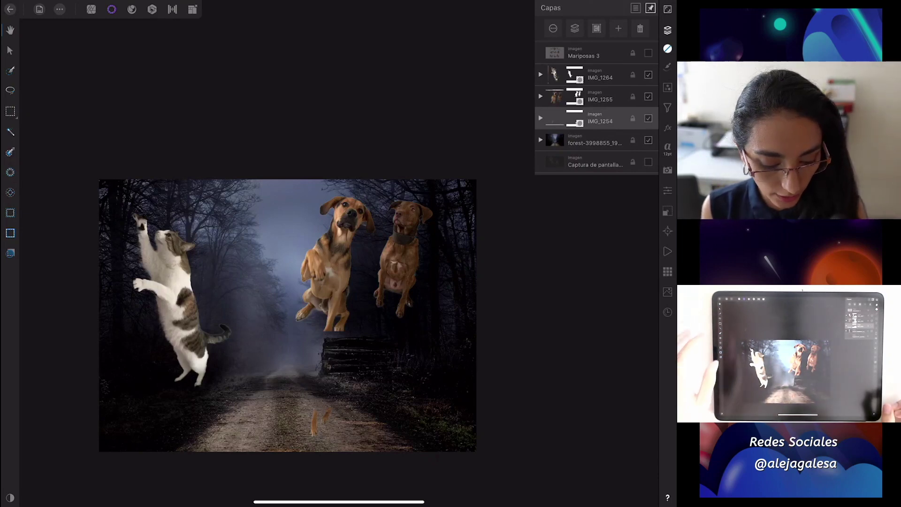
Step: Move the IMG_1254 dog legs up on the canvas and select the IMG_1255 two-dog layer
{"action": "left_click", "coordinate": [91, 9]}
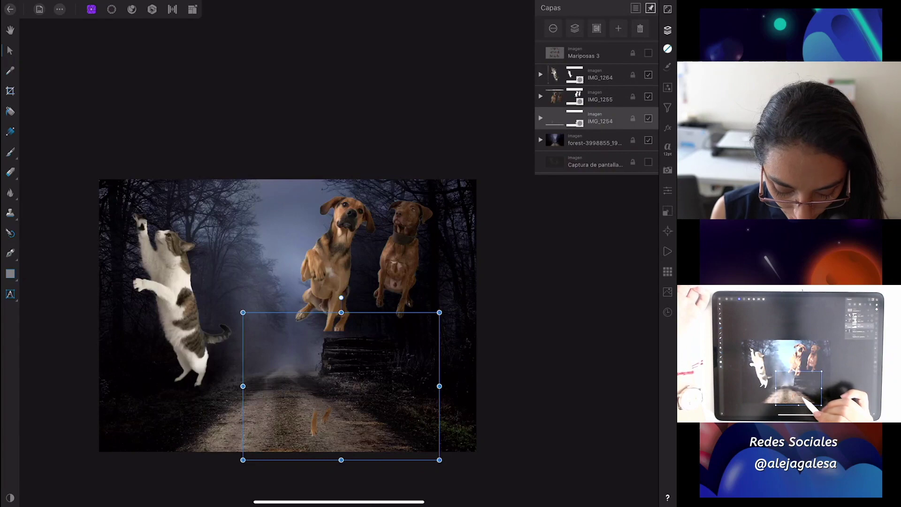
{"action": "left_click_drag", "start_coordinate": [335, 415], "coordinate": [342, 382]}
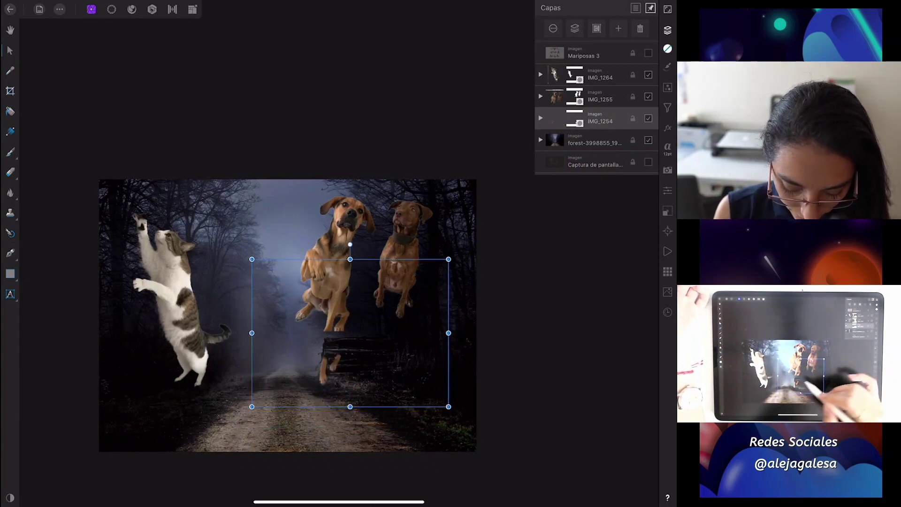
{"action": "scroll", "coordinate": [420, 266], "scroll_direction": "up", "scroll_amount": 3}
{"action": "scroll", "coordinate": [419, 265], "scroll_direction": "down", "scroll_amount": 3}
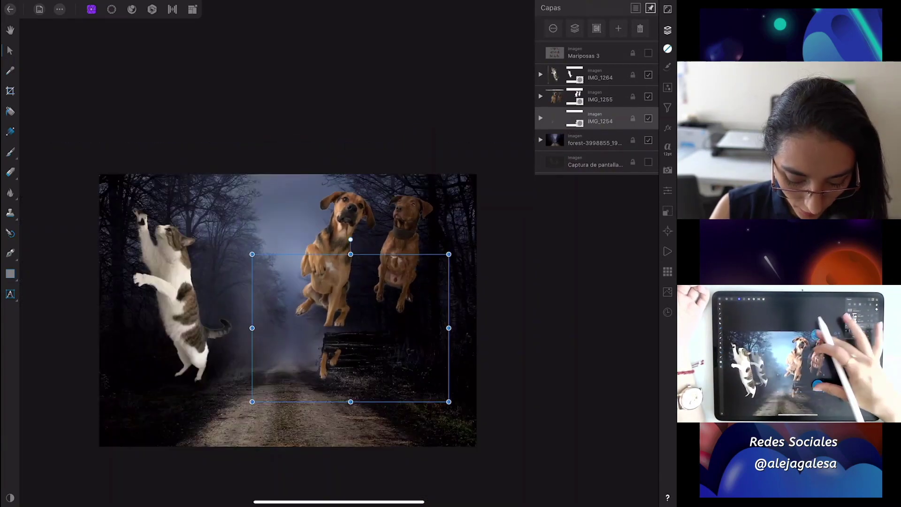
{"action": "scroll", "coordinate": [429, 252], "scroll_direction": "up", "scroll_amount": 3}
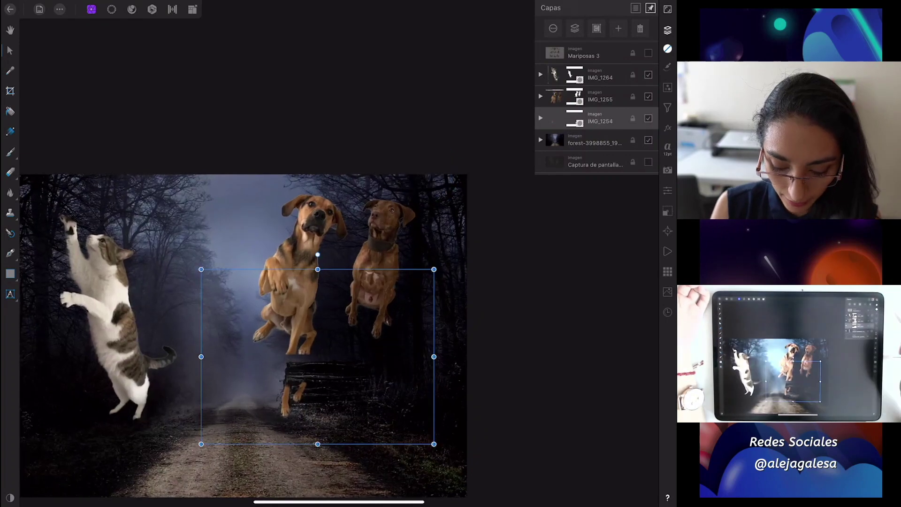
{"action": "left_click", "coordinate": [557, 99]}
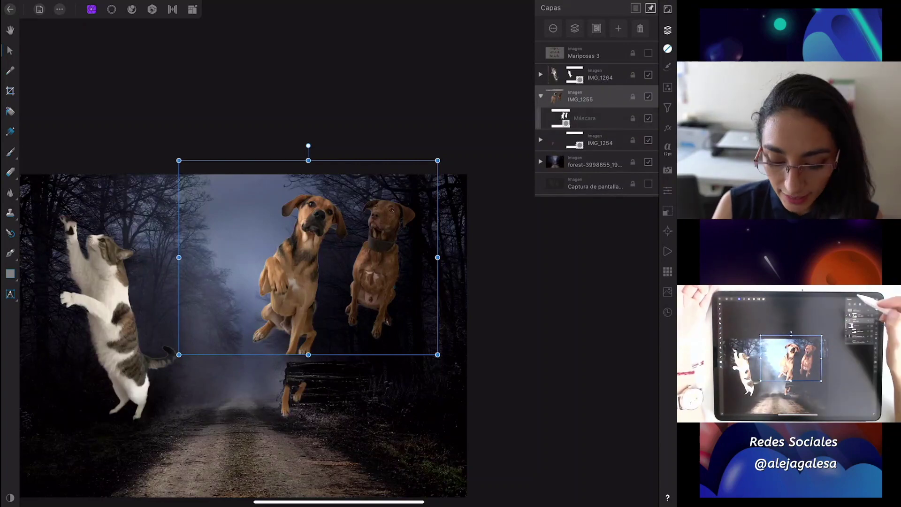
{"action": "left_click", "coordinate": [575, 28]}
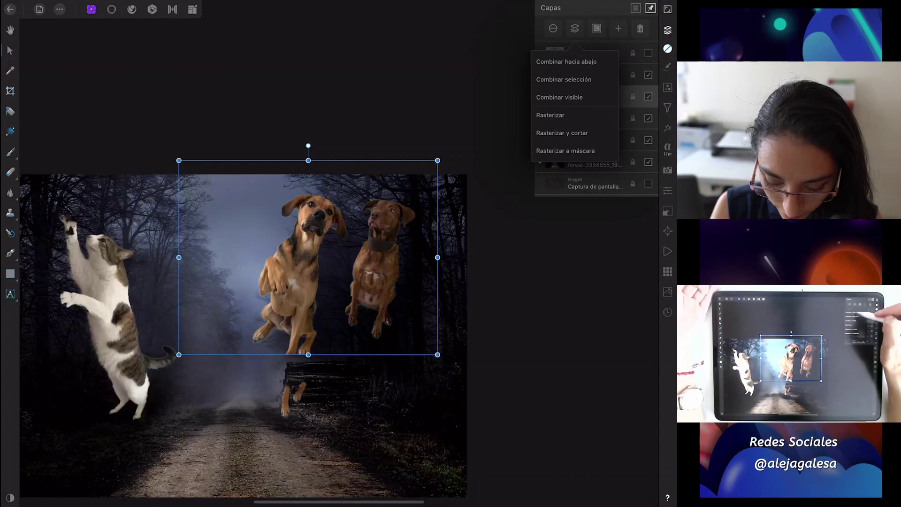
Step: Rasterize IMG_1255, lasso the right brown dog and refine it into a new masked layer
{"action": "left_click", "coordinate": [550, 115]}
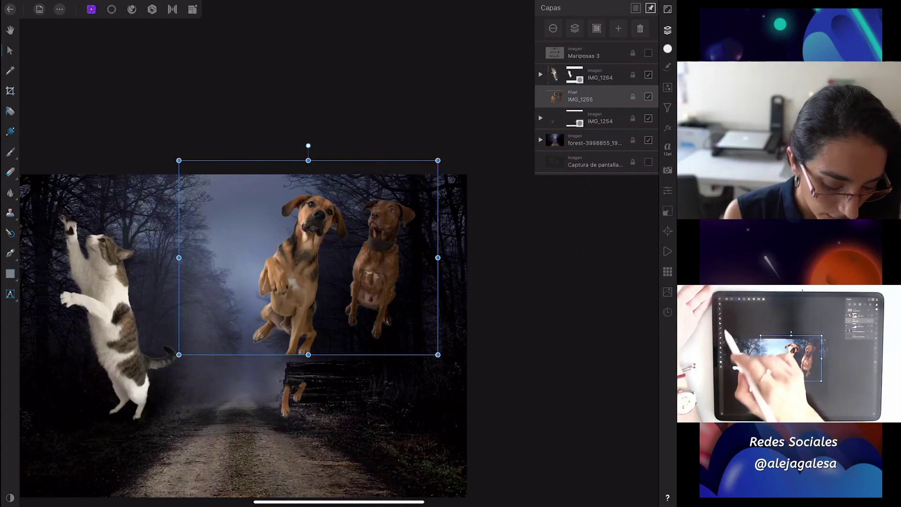
{"action": "left_click", "coordinate": [111, 9]}
{"action": "left_click", "coordinate": [9, 111]}
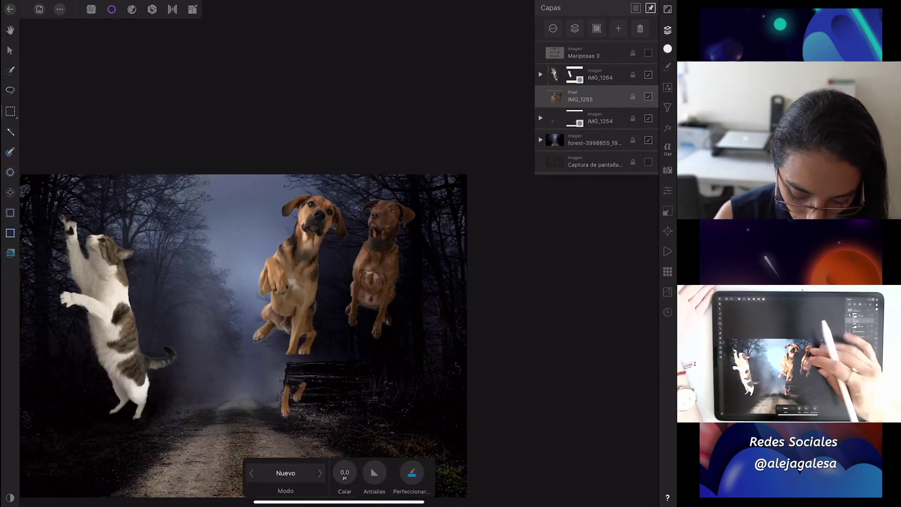
{"action": "scroll", "coordinate": [369, 253], "scroll_direction": "up", "scroll_amount": 5}
{"action": "left_click", "coordinate": [10, 91]}
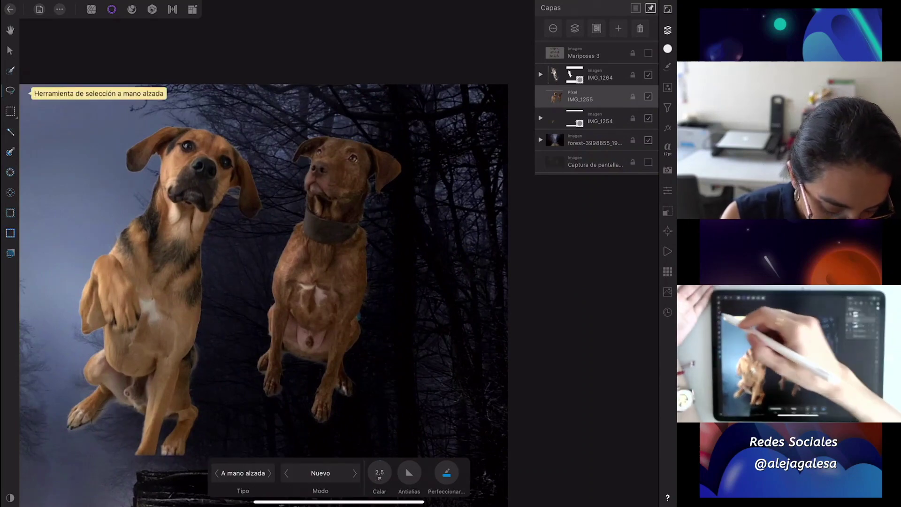
{"action": "mouse_move", "coordinate": [383, 368]}
{"action": "left_mouse_down"}
{"action": "mouse_move", "coordinate": [361, 421]}
{"action": "mouse_move", "coordinate": [261, 254]}
{"action": "mouse_move", "coordinate": [273, 150]}
{"action": "mouse_move", "coordinate": [362, 120]}
{"action": "mouse_move", "coordinate": [394, 251]}
{"action": "mouse_move", "coordinate": [385, 349]}
{"action": "left_mouse_up"}
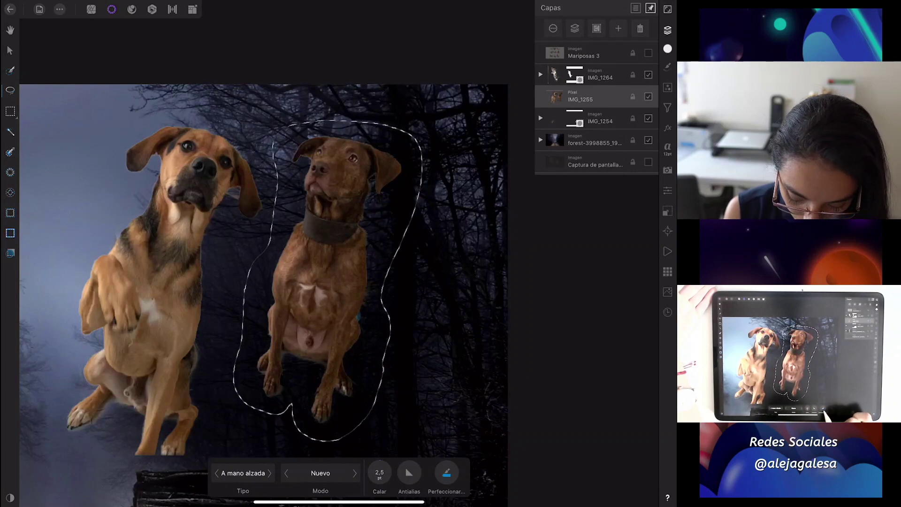
{"action": "left_click", "coordinate": [446, 473]}
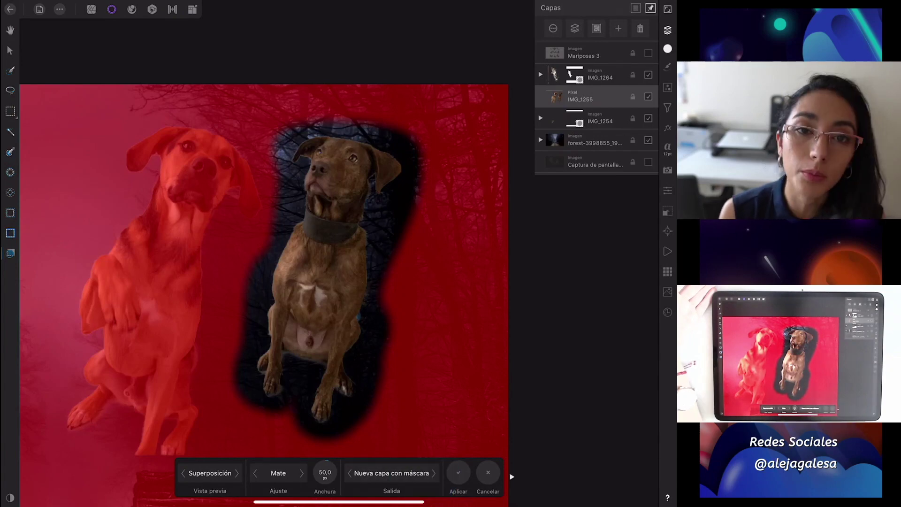
{"action": "left_click", "coordinate": [458, 473]}
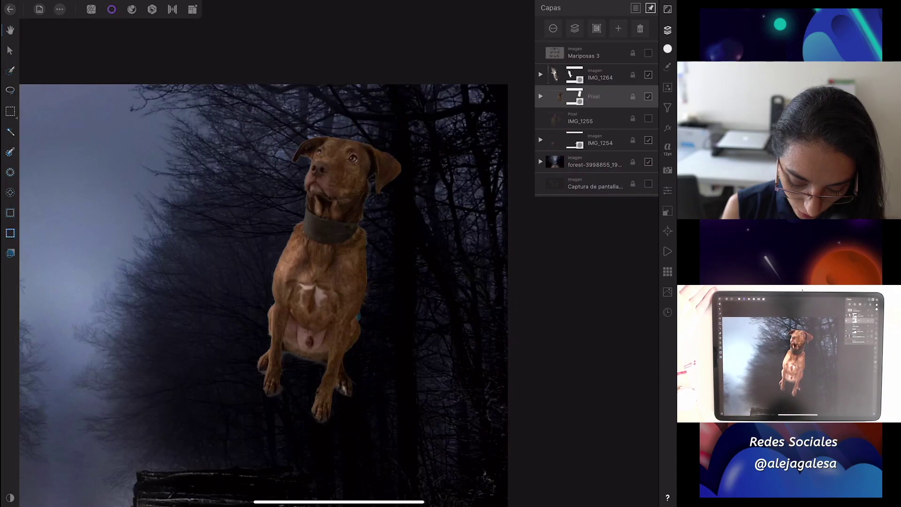
Step: Erase the brown dog from the IMG_1255 layer with the Erase Brush
{"action": "scroll", "coordinate": [417, 258], "scroll_direction": "down", "scroll_amount": 5}
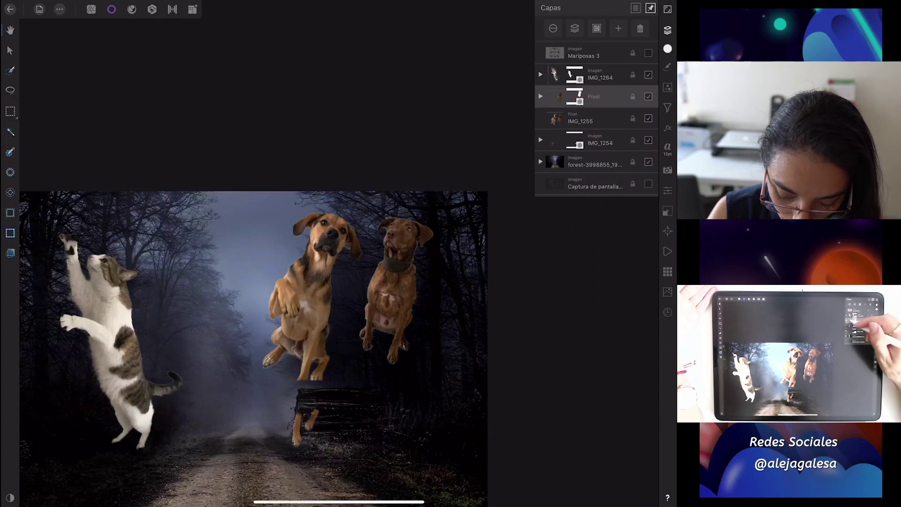
{"action": "left_click", "coordinate": [582, 118]}
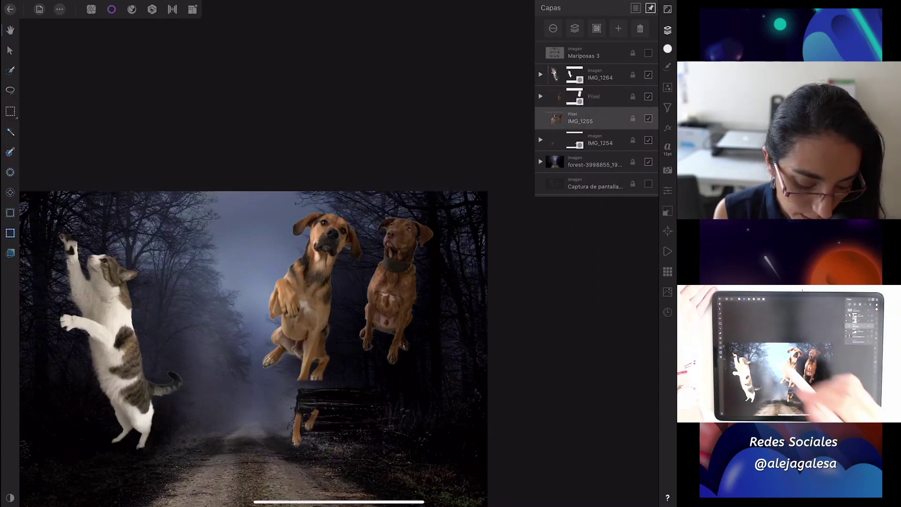
{"action": "left_click", "coordinate": [94, 13]}
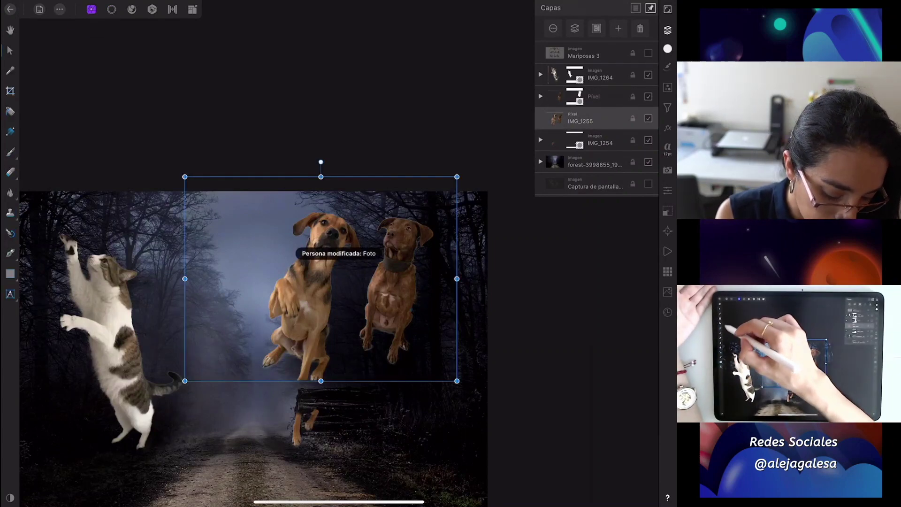
{"action": "left_click", "coordinate": [10, 172]}
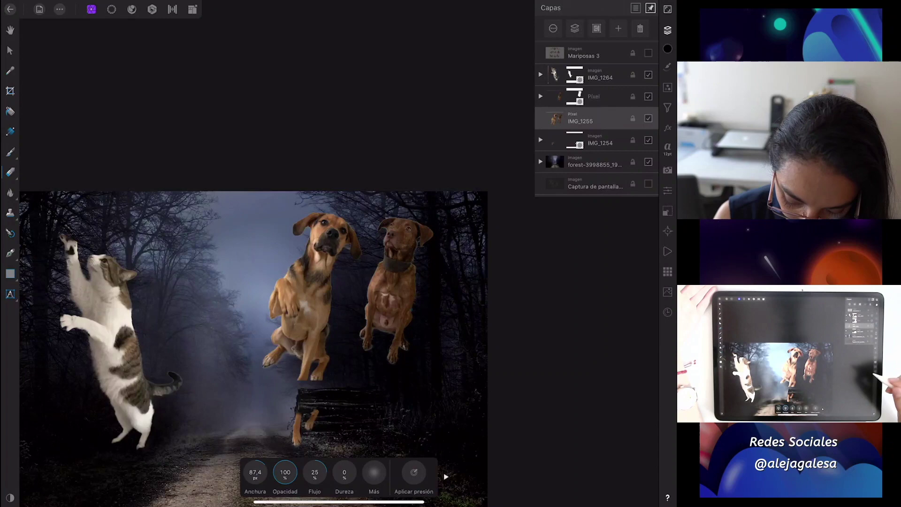
{"action": "mouse_move", "coordinate": [406, 322]}
{"action": "left_mouse_down"}
{"action": "mouse_move", "coordinate": [388, 368]}
{"action": "mouse_move", "coordinate": [368, 301]}
{"action": "mouse_move", "coordinate": [388, 238]}
{"action": "mouse_move", "coordinate": [408, 258]}
{"action": "mouse_move", "coordinate": [432, 225]}
{"action": "mouse_move", "coordinate": [400, 285]}
{"action": "mouse_move", "coordinate": [396, 256]}
{"action": "mouse_move", "coordinate": [376, 277]}
{"action": "mouse_move", "coordinate": [418, 252]}
{"action": "mouse_move", "coordinate": [410, 274]}
{"action": "mouse_move", "coordinate": [388, 221]}
{"action": "mouse_move", "coordinate": [406, 325]}
{"action": "left_mouse_up"}
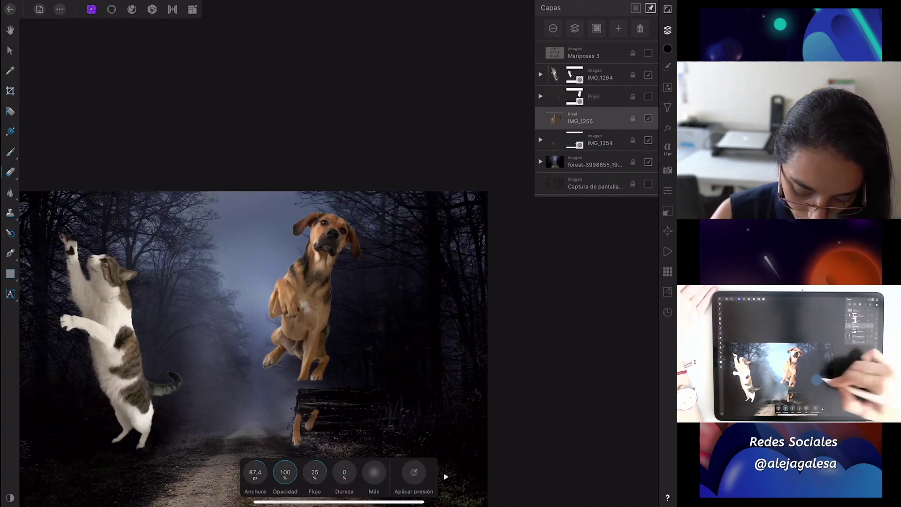
Step: Move the tan dog down-left over the path and erase the grey strip above it at 110,1 px
{"action": "left_click", "coordinate": [10, 51]}
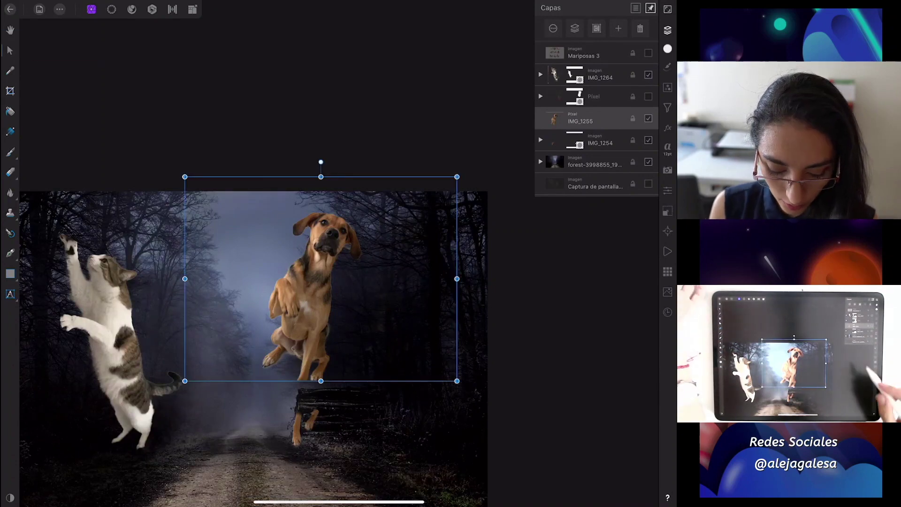
{"action": "mouse_move", "coordinate": [310, 234]}
{"action": "left_mouse_down"}
{"action": "mouse_move", "coordinate": [272, 308]}
{"action": "mouse_move", "coordinate": [278, 294]}
{"action": "left_mouse_up"}
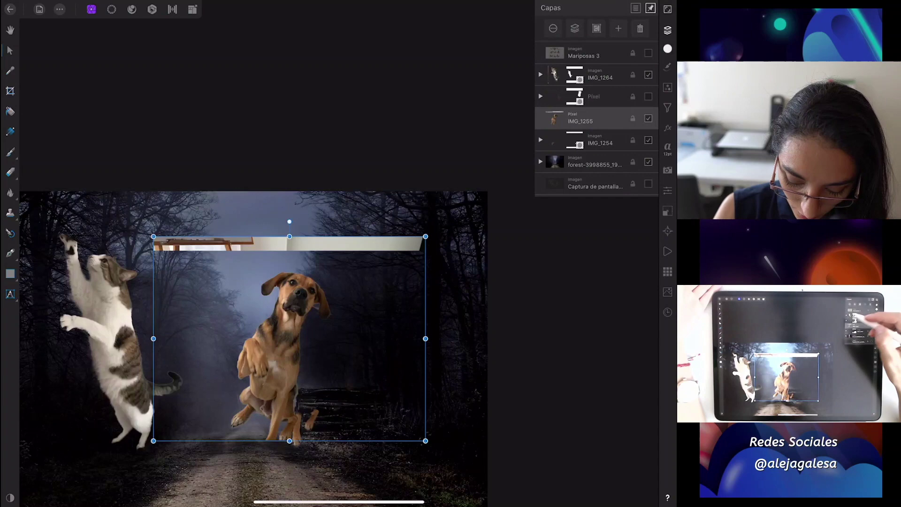
{"action": "left_click", "coordinate": [9, 172]}
{"action": "mouse_move", "coordinate": [413, 244]}
{"action": "left_mouse_down"}
{"action": "mouse_move", "coordinate": [344, 249]}
{"action": "mouse_move", "coordinate": [368, 221]}
{"action": "mouse_move", "coordinate": [375, 235]}
{"action": "left_mouse_up"}
{"action": "left_click_drag", "start_coordinate": [262, 454], "coordinate": [277, 454]}
{"action": "mouse_move", "coordinate": [160, 244]}
{"action": "left_mouse_down"}
{"action": "mouse_move", "coordinate": [374, 228]}
{"action": "mouse_move", "coordinate": [342, 248]}
{"action": "mouse_move", "coordinate": [245, 250]}
{"action": "mouse_move", "coordinate": [235, 233]}
{"action": "mouse_move", "coordinate": [358, 211]}
{"action": "mouse_move", "coordinate": [332, 244]}
{"action": "left_mouse_up"}
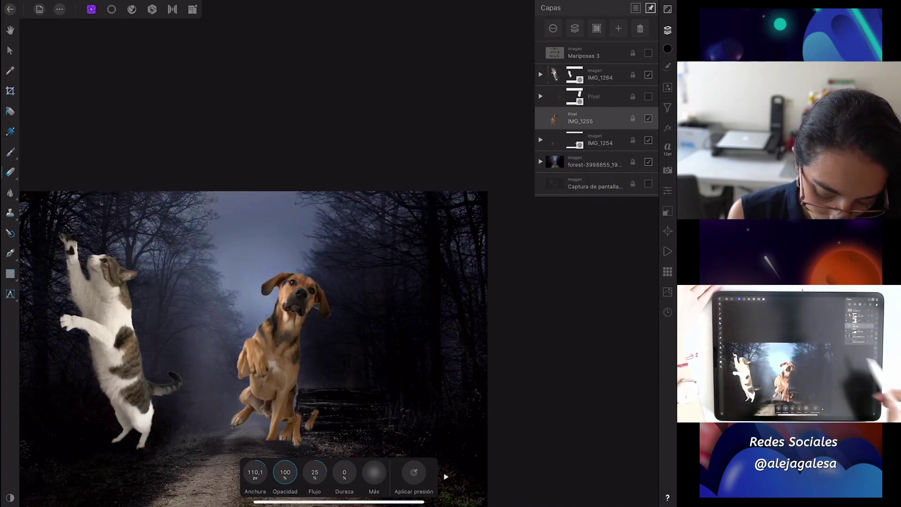
Step: Shrink the tan dog slightly and select the IMG_1254 legs layer
{"action": "left_click", "coordinate": [10, 50]}
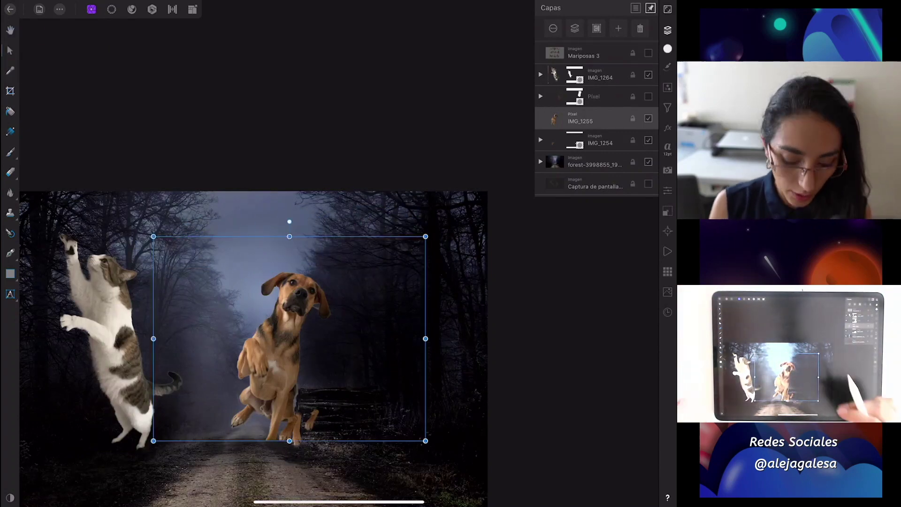
{"action": "left_click_drag", "start_coordinate": [425, 441], "coordinate": [392, 402]}
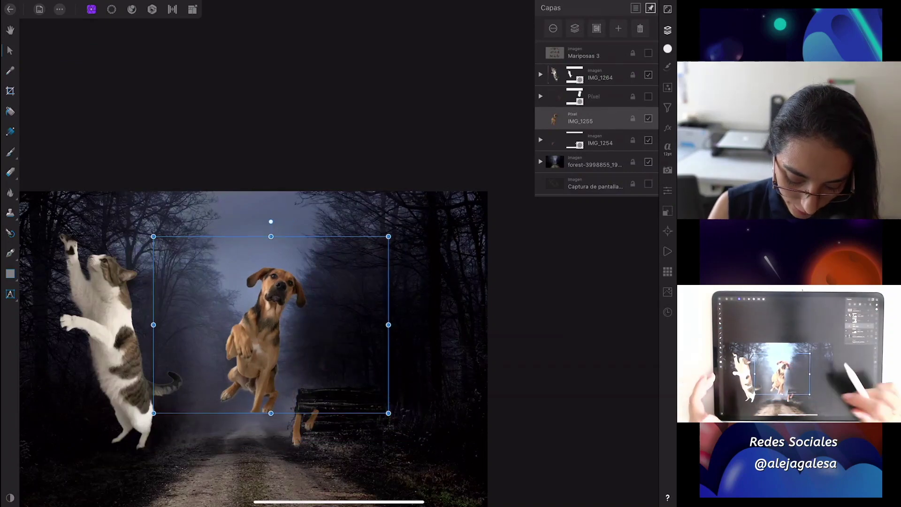
{"action": "scroll", "coordinate": [416, 231], "scroll_direction": "up", "scroll_amount": 5}
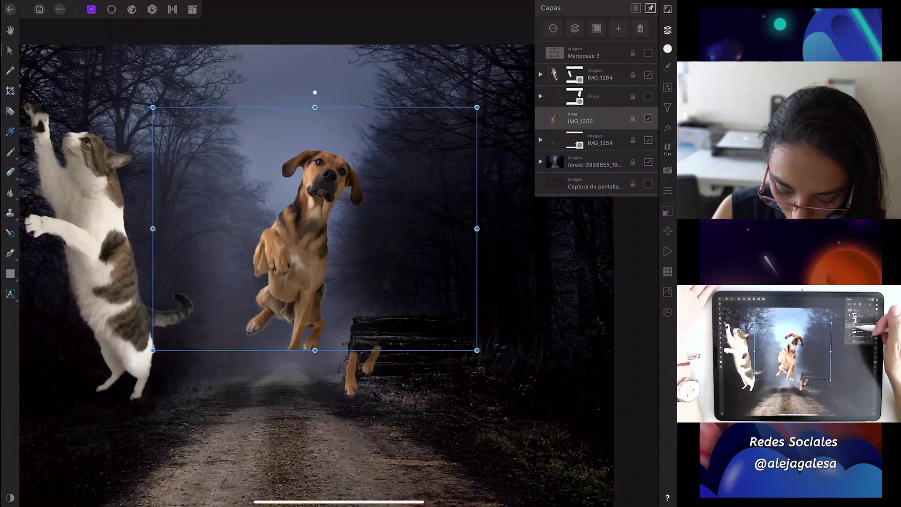
{"action": "left_click", "coordinate": [598, 141]}
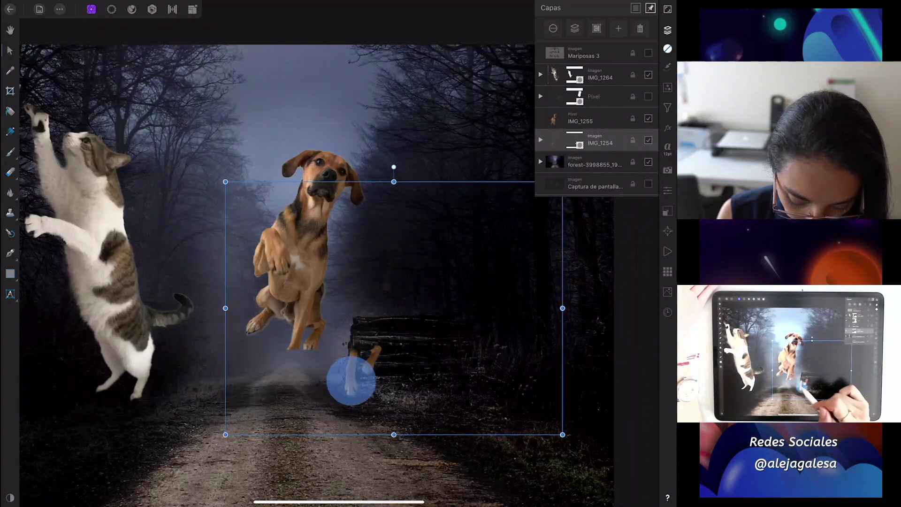
Step: Position the IMG_1254 legs under the tan dog and stack IMG_1254 above IMG_1255
{"action": "left_click_drag", "start_coordinate": [352, 378], "coordinate": [292, 360]}
{"action": "scroll", "coordinate": [389, 338], "scroll_direction": "up", "scroll_amount": 5}
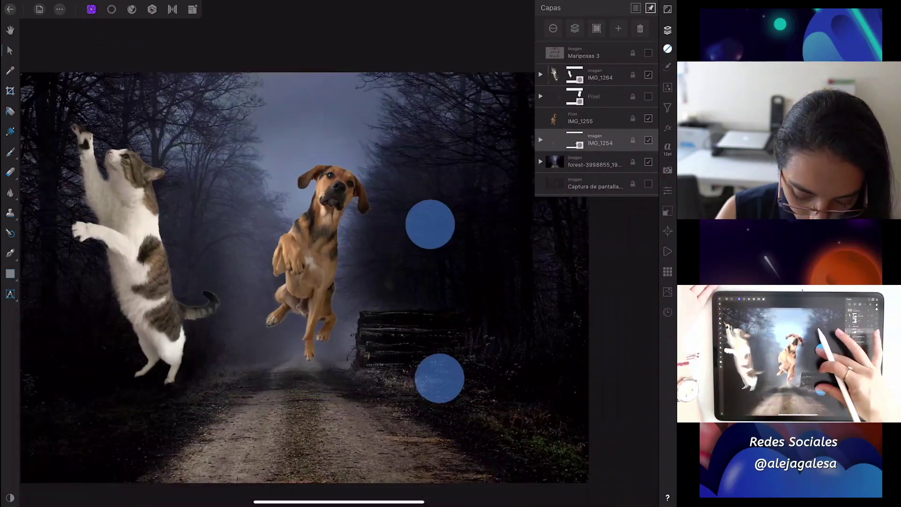
{"action": "scroll", "coordinate": [390, 338], "scroll_direction": "down", "scroll_amount": 5}
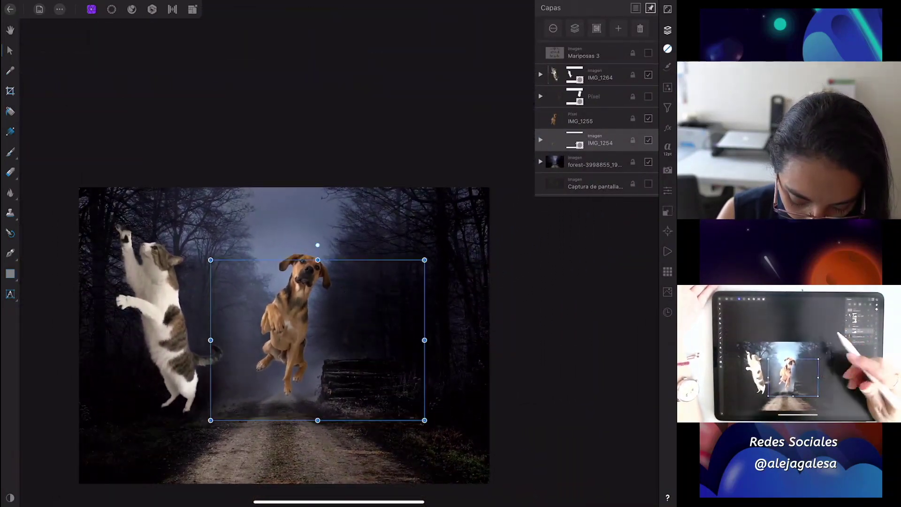
{"action": "left_click_drag", "start_coordinate": [425, 257], "coordinate": [518, 190]}
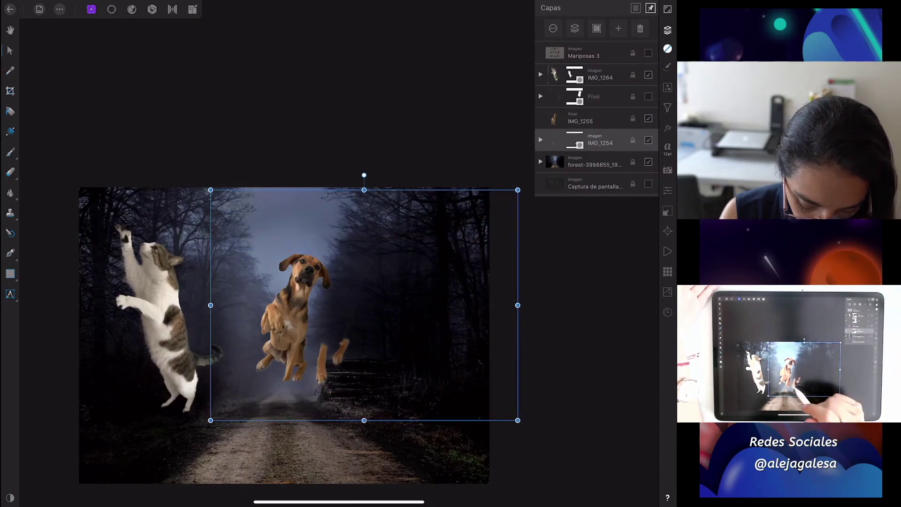
{"action": "left_click_drag", "start_coordinate": [325, 380], "coordinate": [291, 408]}
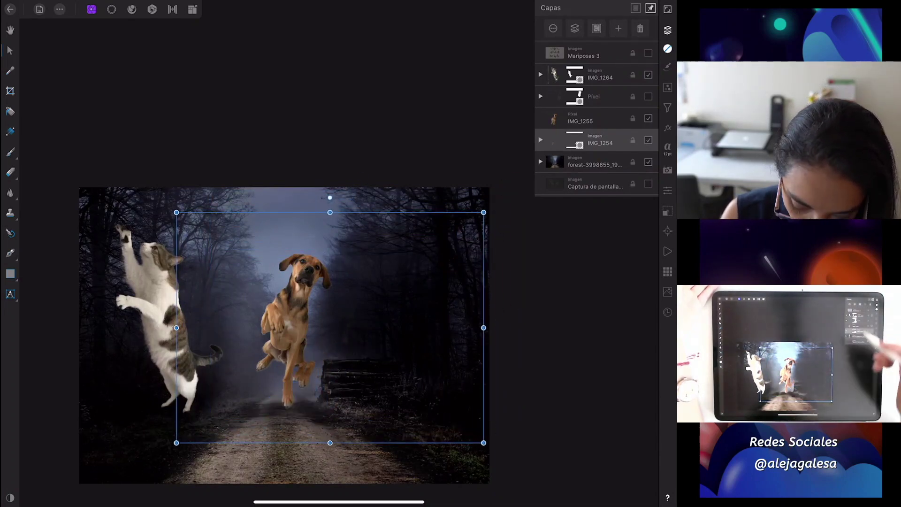
{"action": "left_click", "coordinate": [608, 143]}
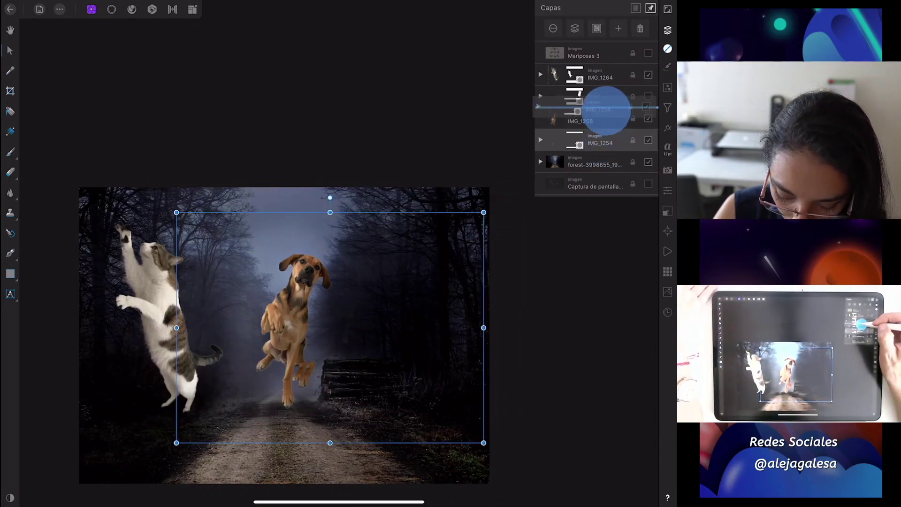
{"action": "left_click_drag", "start_coordinate": [609, 139], "coordinate": [604, 112]}
{"action": "scroll", "coordinate": [460, 300], "scroll_direction": "up", "scroll_amount": 5}
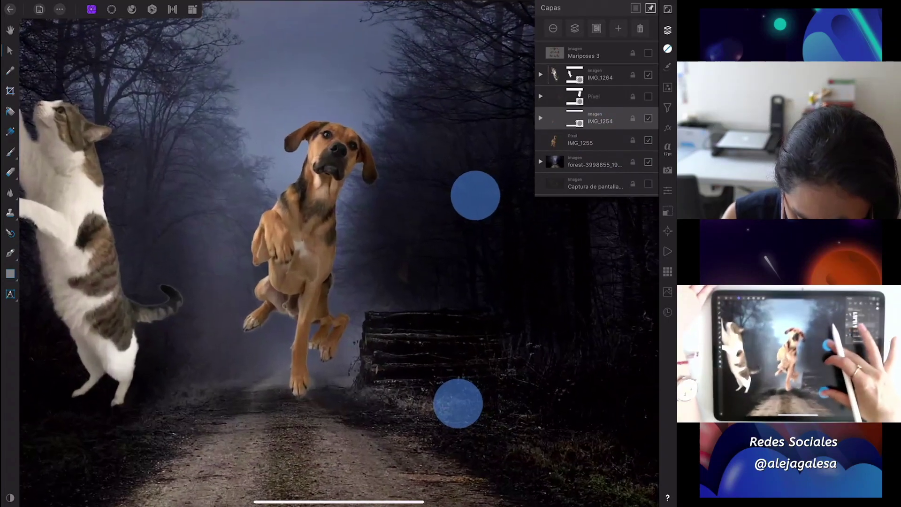
{"action": "left_click_drag", "start_coordinate": [302, 378], "coordinate": [306, 364]}
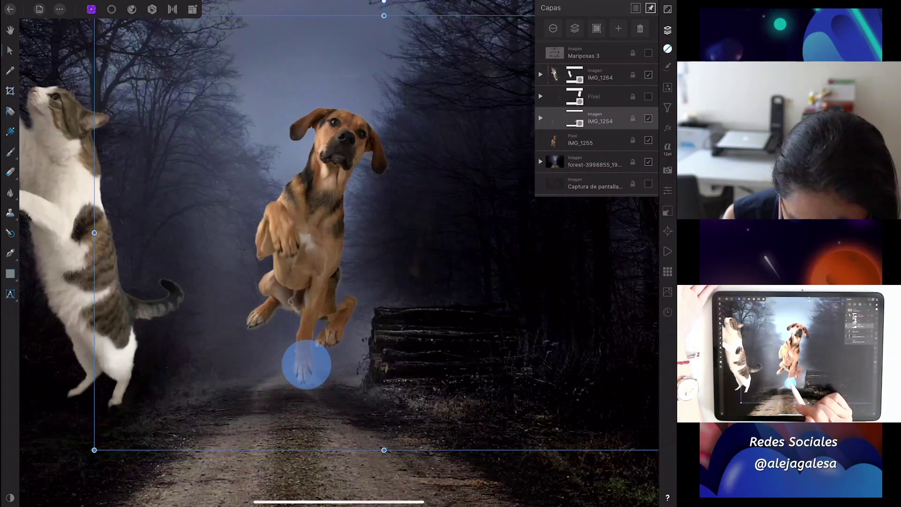
{"action": "scroll", "coordinate": [492, 333], "scroll_direction": "down", "scroll_amount": 5}
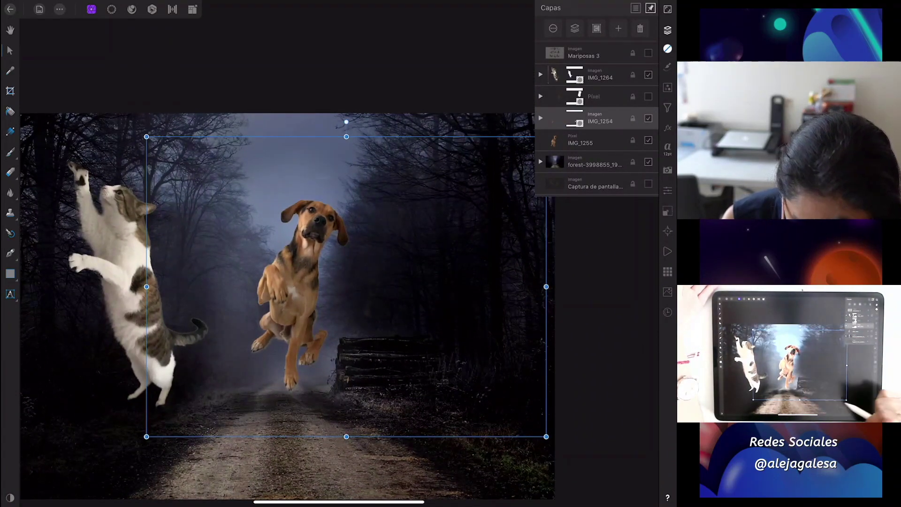
Step: Shrink the leaping dog, tilt it about -5.6° and settle it over the path by the woodpile
{"action": "left_click_drag", "start_coordinate": [546, 436], "coordinate": [517, 415]}
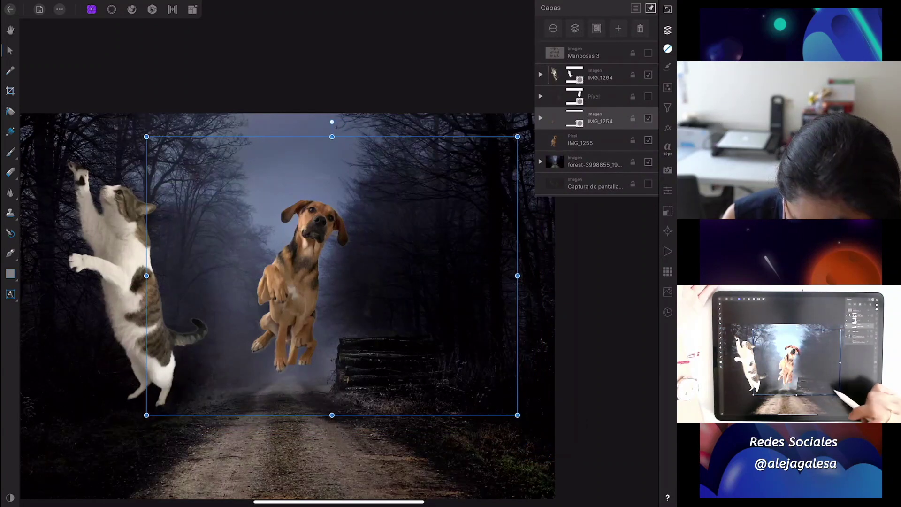
{"action": "left_click_drag", "start_coordinate": [308, 336], "coordinate": [314, 359]}
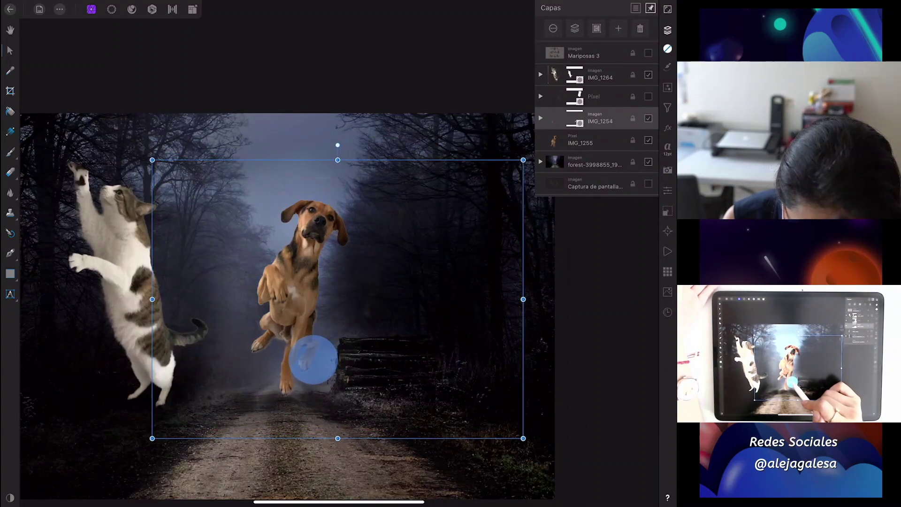
{"action": "left_click_drag", "start_coordinate": [335, 145], "coordinate": [350, 146]}
{"action": "left_click_drag", "start_coordinate": [307, 342], "coordinate": [326, 343]}
{"action": "left_click_drag", "start_coordinate": [533, 318], "coordinate": [527, 317]}
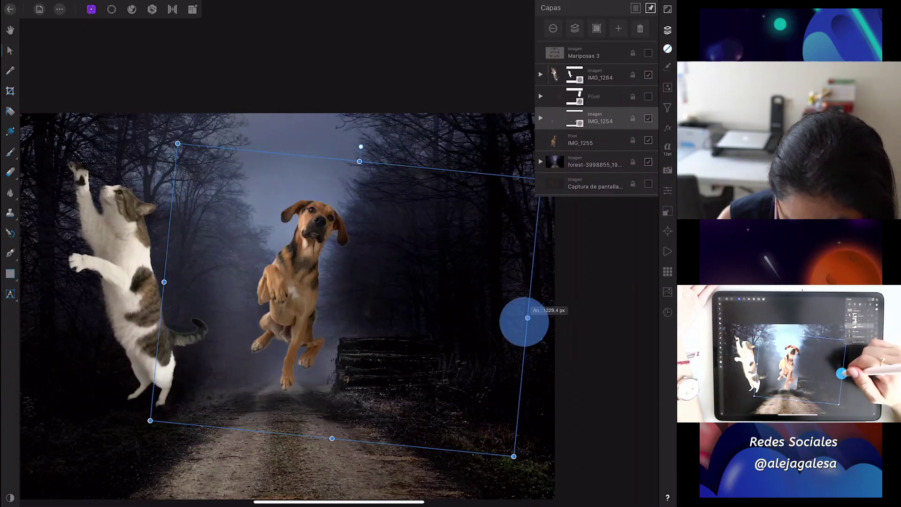
{"action": "left_click_drag", "start_coordinate": [306, 314], "coordinate": [309, 313]}
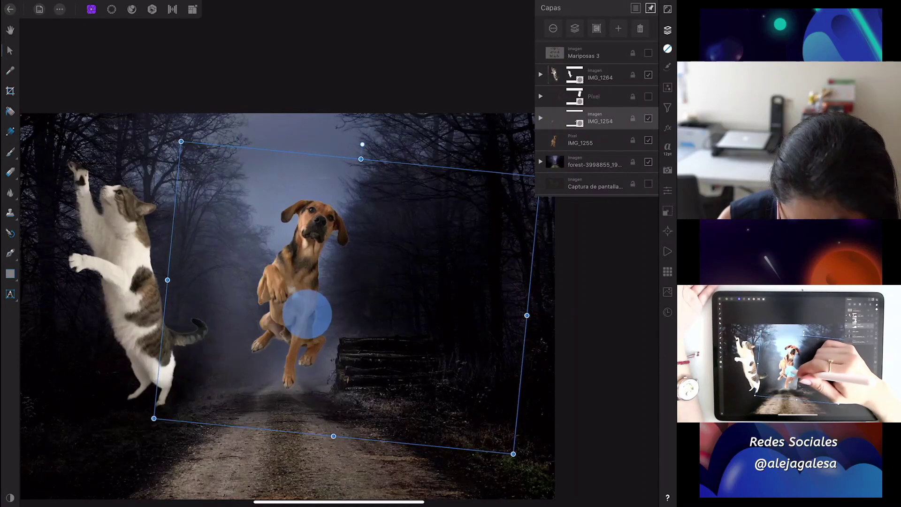
{"action": "left_click_drag", "start_coordinate": [181, 142], "coordinate": [195, 154]}
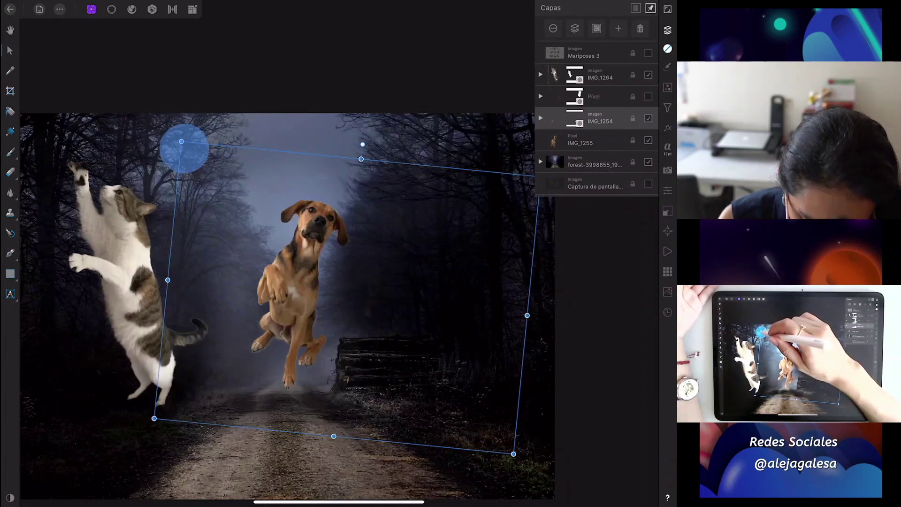
{"action": "mouse_move", "coordinate": [428, 367]}
{"action": "left_mouse_down"}
{"action": "mouse_move", "coordinate": [413, 368]}
{"action": "mouse_move", "coordinate": [418, 363]}
{"action": "left_mouse_up"}
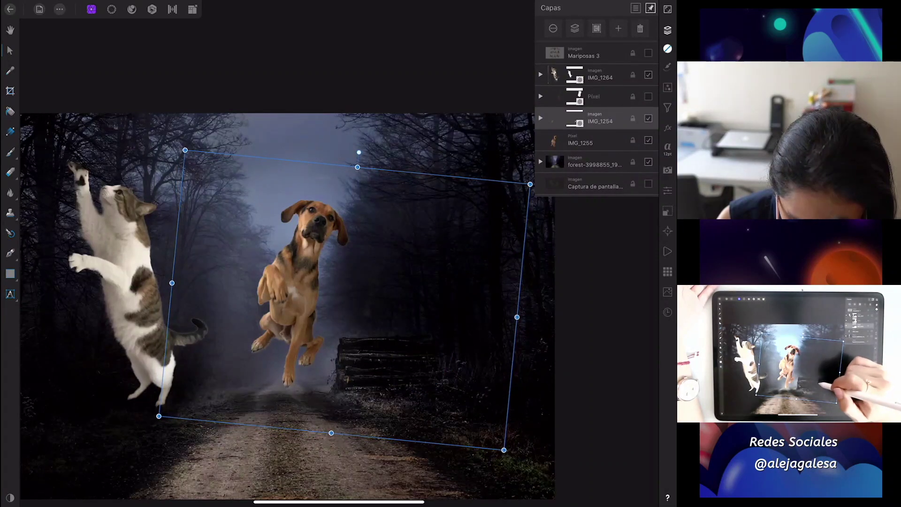
{"action": "left_click_drag", "start_coordinate": [422, 364], "coordinate": [425, 368]}
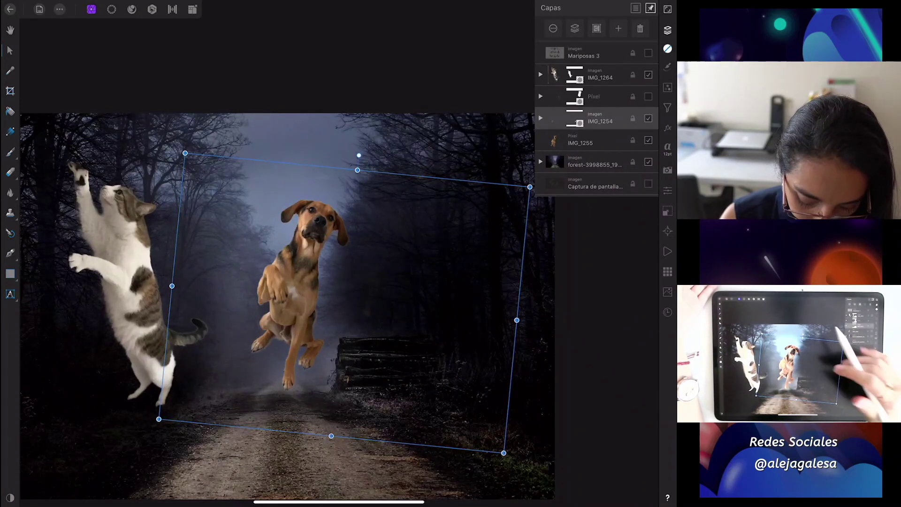
{"action": "left_click", "coordinate": [591, 162]}
Step: Rasterize the IMG_1254 dog layer into plain pixels
{"action": "scroll", "coordinate": [375, 300], "scroll_direction": "up", "scroll_amount": 3}
{"action": "scroll", "coordinate": [381, 305], "scroll_direction": "up", "scroll_amount": 3}
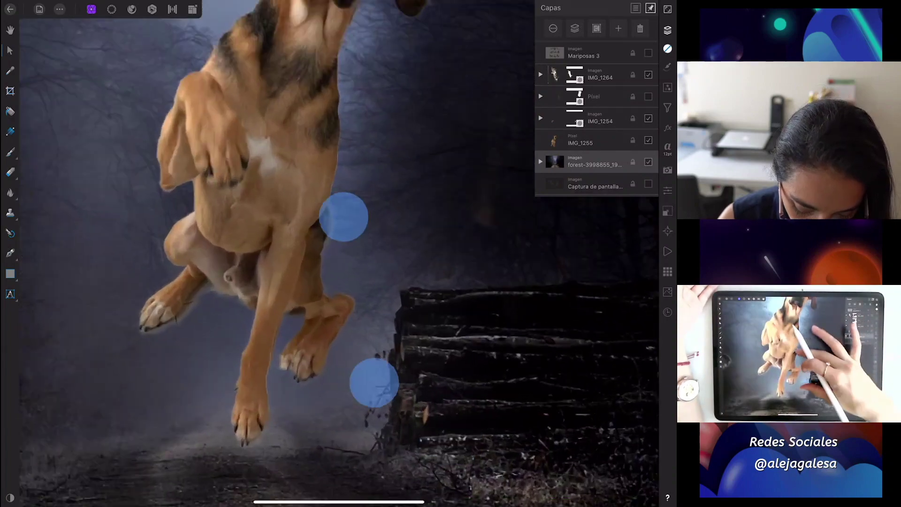
{"action": "scroll", "coordinate": [359, 299], "scroll_direction": "up", "scroll_amount": 2}
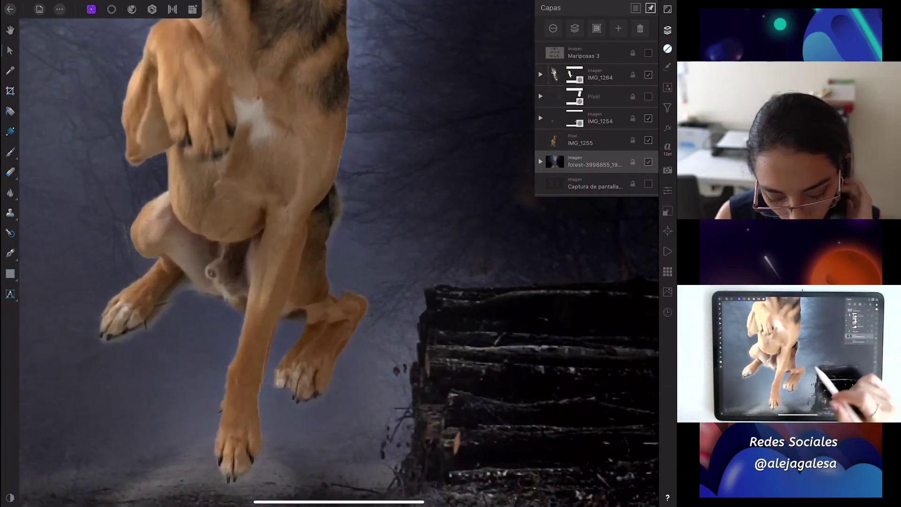
{"action": "left_click", "coordinate": [599, 118]}
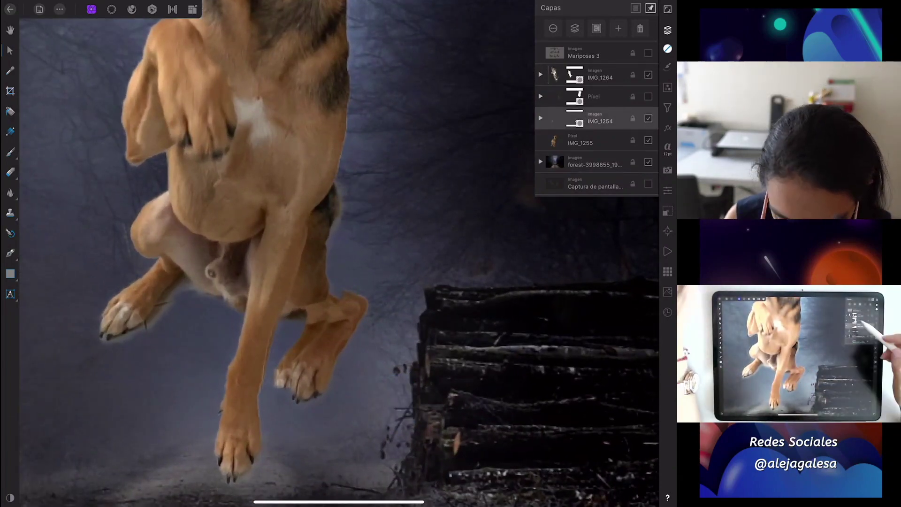
{"action": "left_click", "coordinate": [550, 98]}
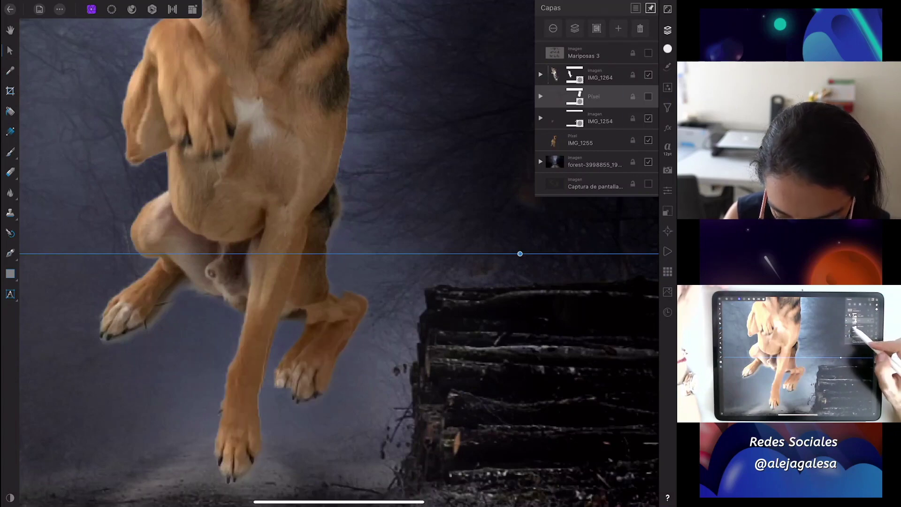
{"action": "left_click", "coordinate": [599, 118]}
{"action": "left_click", "coordinate": [575, 28]}
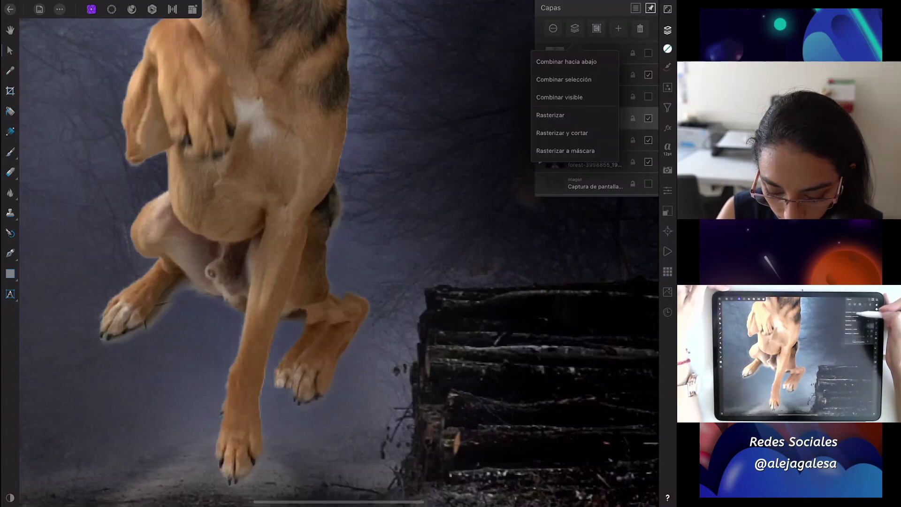
{"action": "left_click", "coordinate": [550, 115]}
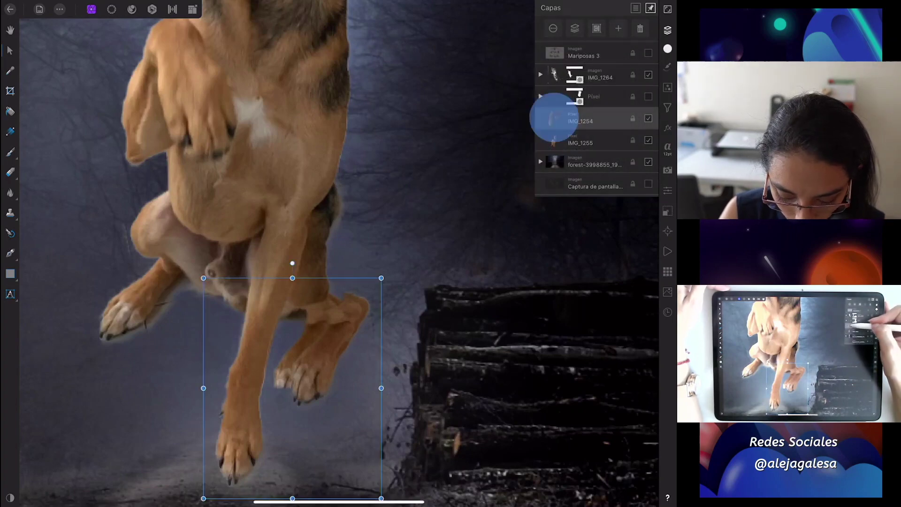
Step: Draw a rectangular marquee around the dog's lower hind paw and open Refine
{"action": "left_click", "coordinate": [111, 9]}
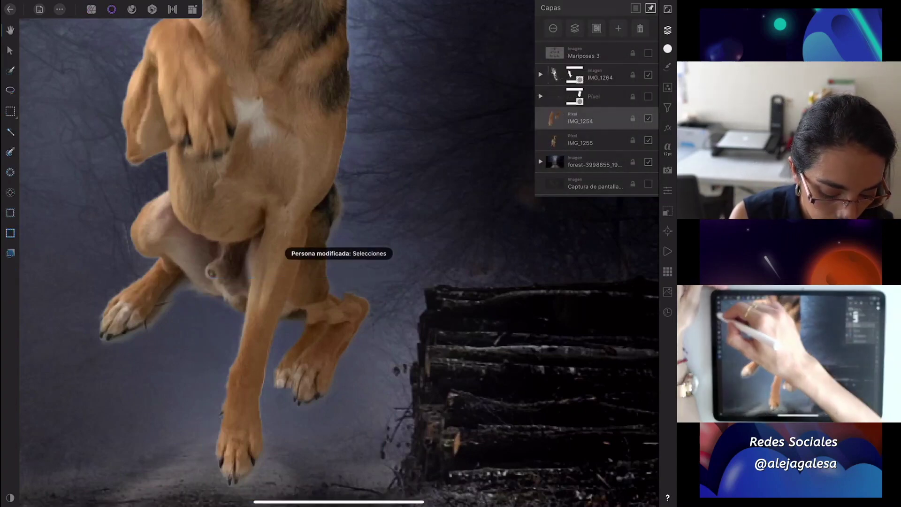
{"action": "left_click", "coordinate": [10, 111]}
{"action": "mouse_move", "coordinate": [405, 367]}
{"action": "left_mouse_down"}
{"action": "mouse_move", "coordinate": [300, 394]}
{"action": "mouse_move", "coordinate": [282, 409]}
{"action": "left_mouse_up"}
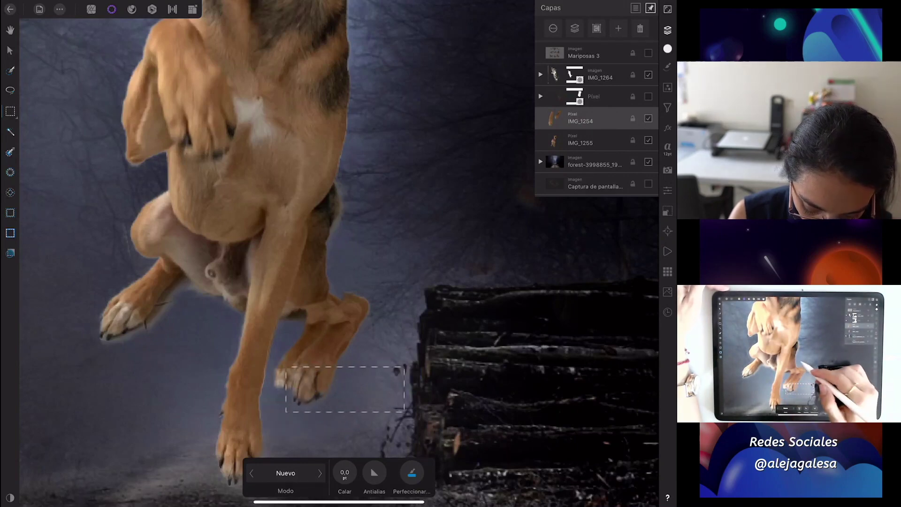
{"action": "left_click_drag", "start_coordinate": [303, 296], "coordinate": [305, 405]}
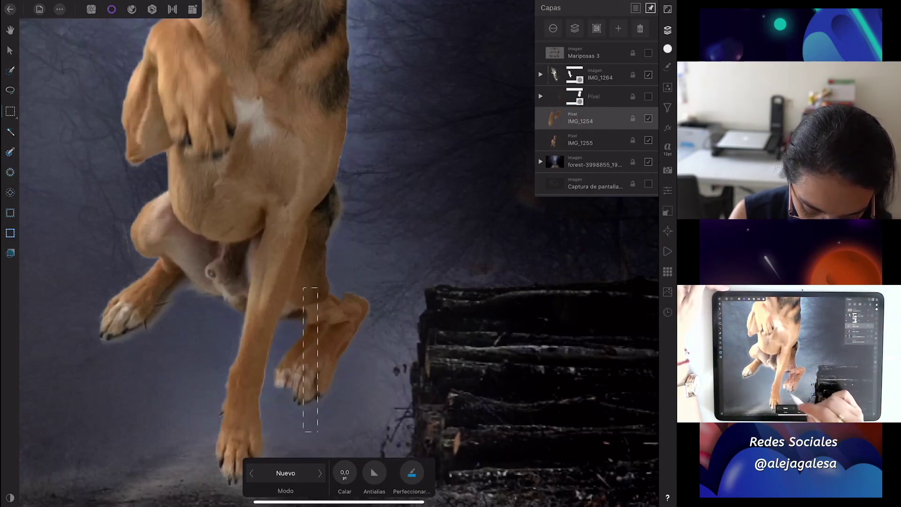
{"action": "left_click_drag", "start_coordinate": [286, 314], "coordinate": [407, 403]}
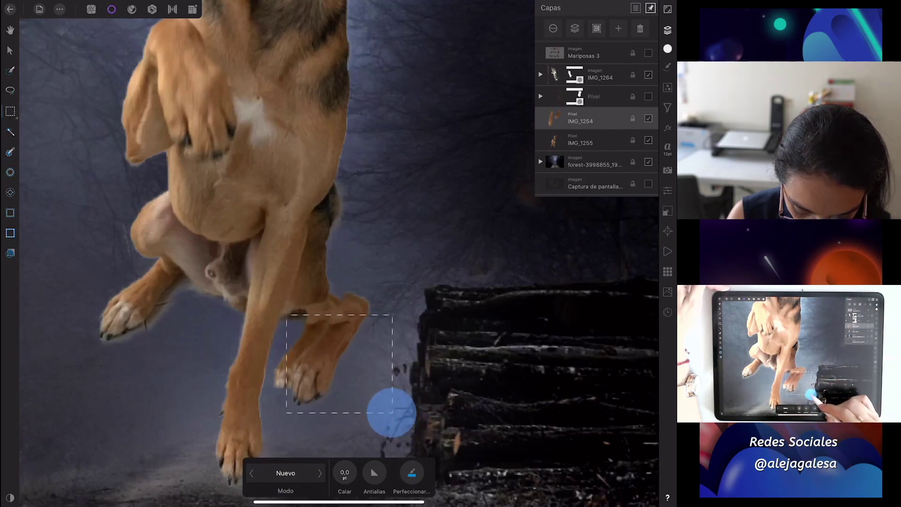
{"action": "left_click_drag", "start_coordinate": [379, 411], "coordinate": [381, 411]}
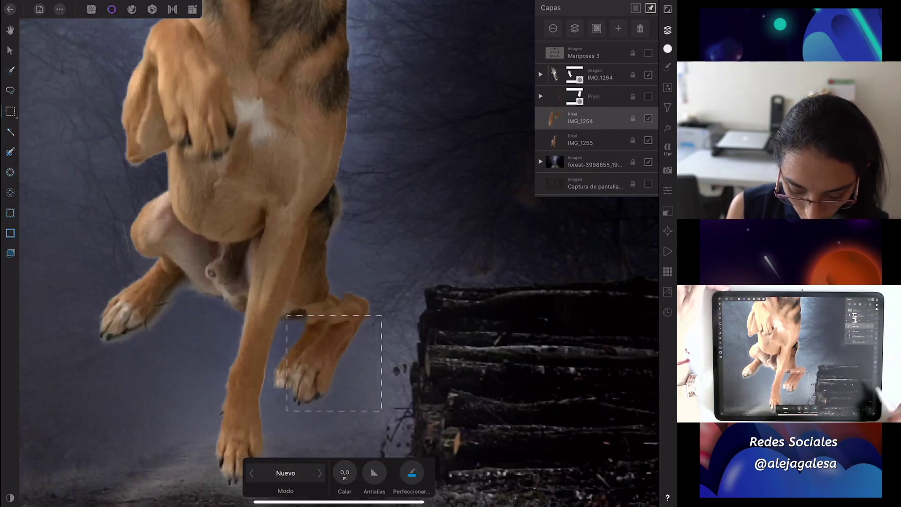
{"action": "left_click", "coordinate": [411, 474]}
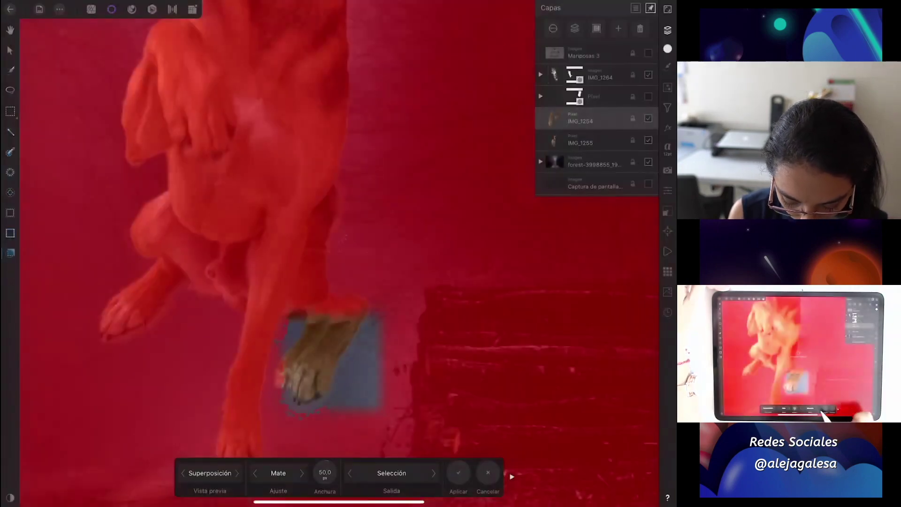
Step: Output the refined paw selection as a new masked layer and rasterize it into pixels
{"action": "left_click", "coordinate": [433, 473]}
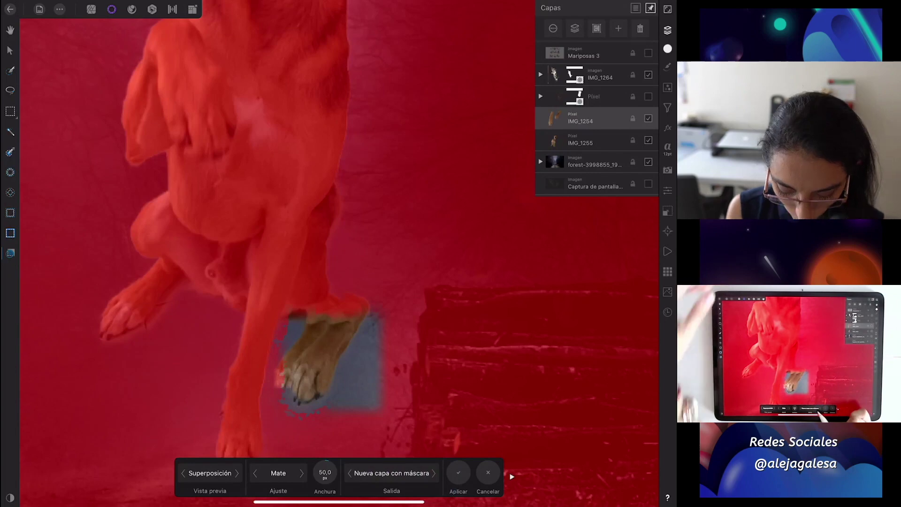
{"action": "left_click", "coordinate": [458, 473]}
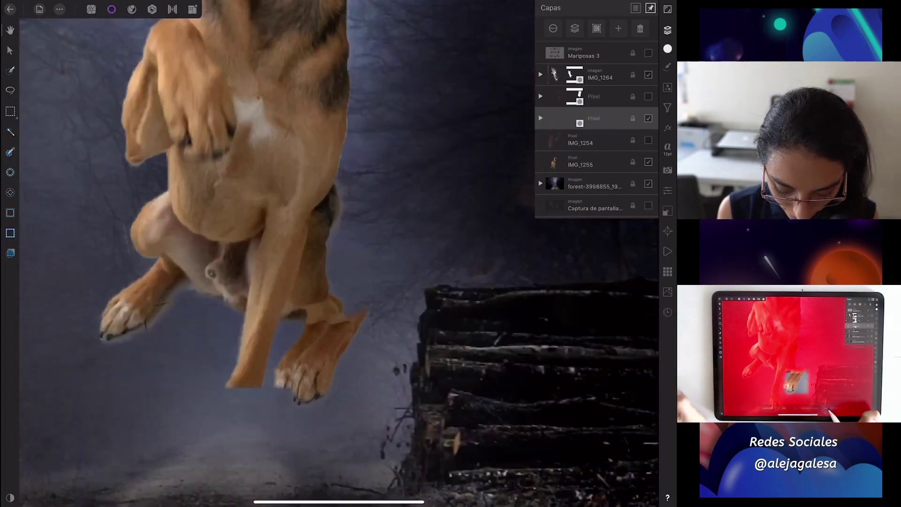
{"action": "left_click", "coordinate": [549, 121]}
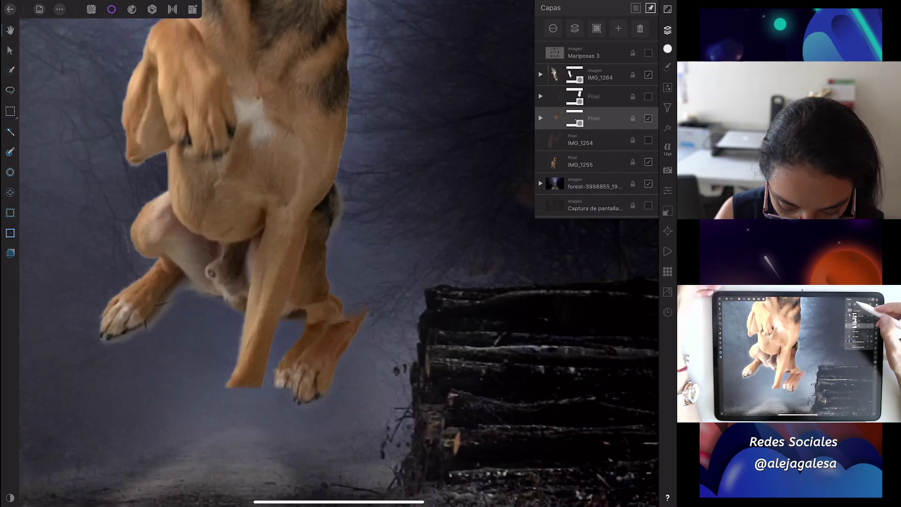
{"action": "left_click", "coordinate": [578, 118]}
{"action": "left_click", "coordinate": [563, 115]}
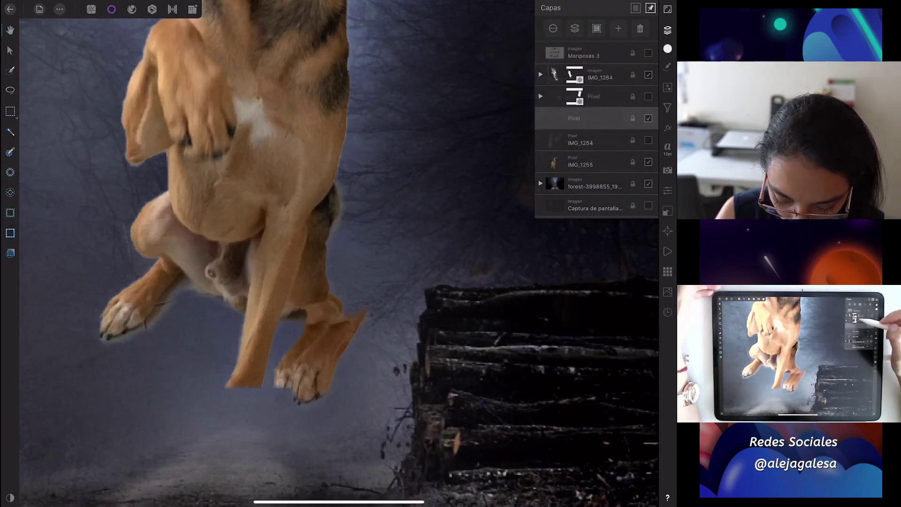
Step: Nudge the paw copy slightly left and down and shrink it a little
{"action": "left_click", "coordinate": [10, 50]}
{"action": "mouse_move", "coordinate": [320, 372]}
{"action": "left_mouse_down"}
{"action": "mouse_move", "coordinate": [296, 372]}
{"action": "mouse_move", "coordinate": [307, 370]}
{"action": "left_mouse_up"}
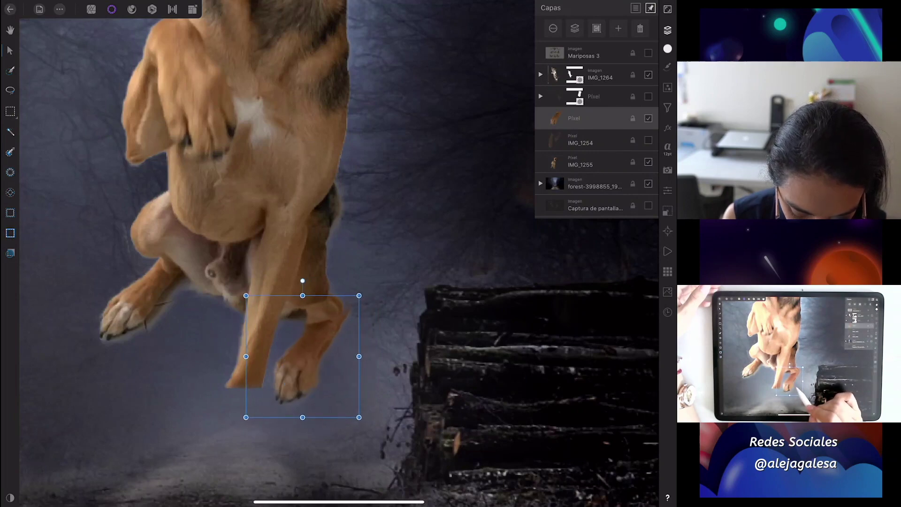
{"action": "left_click_drag", "start_coordinate": [312, 368], "coordinate": [307, 377]}
{"action": "left_click_drag", "start_coordinate": [353, 305], "coordinate": [350, 306]}
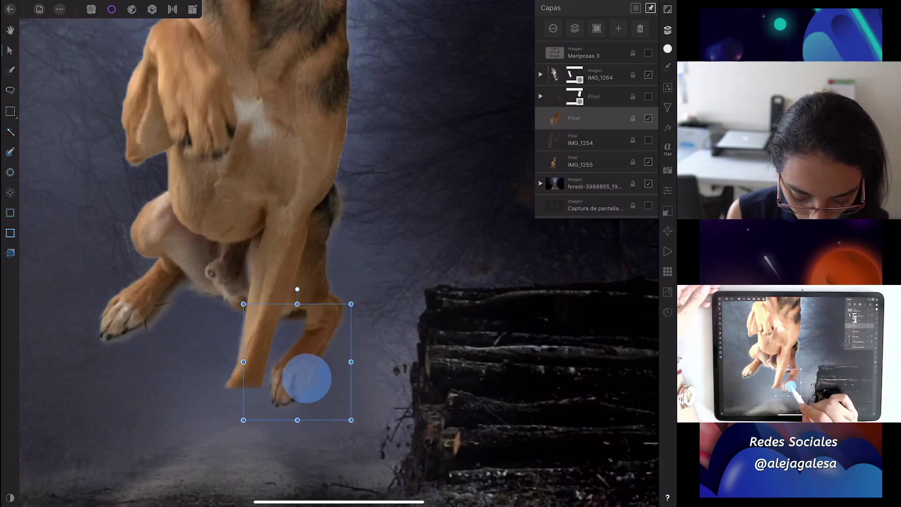
Step: Show the original IMG_1254 dog layer again and hide the separated paw layer
{"action": "left_click", "coordinate": [594, 183]}
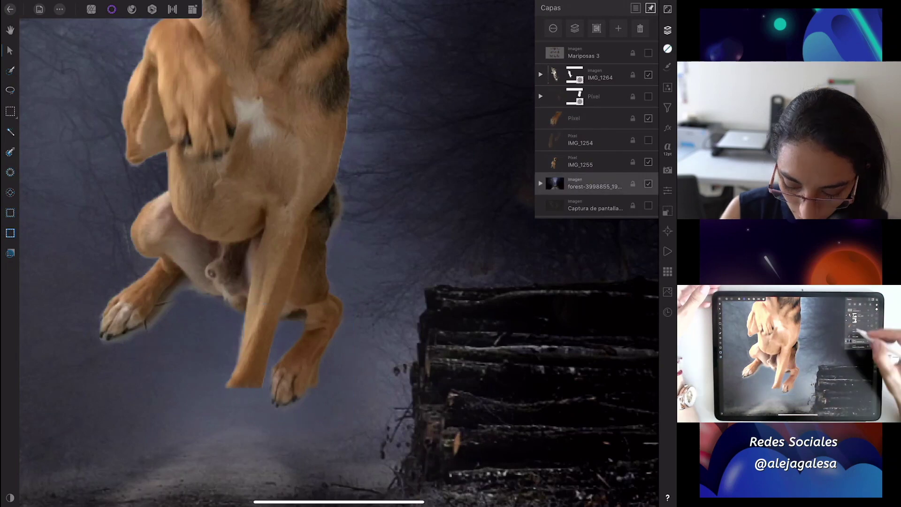
{"action": "left_click", "coordinate": [594, 161]}
{"action": "left_click", "coordinate": [648, 140]}
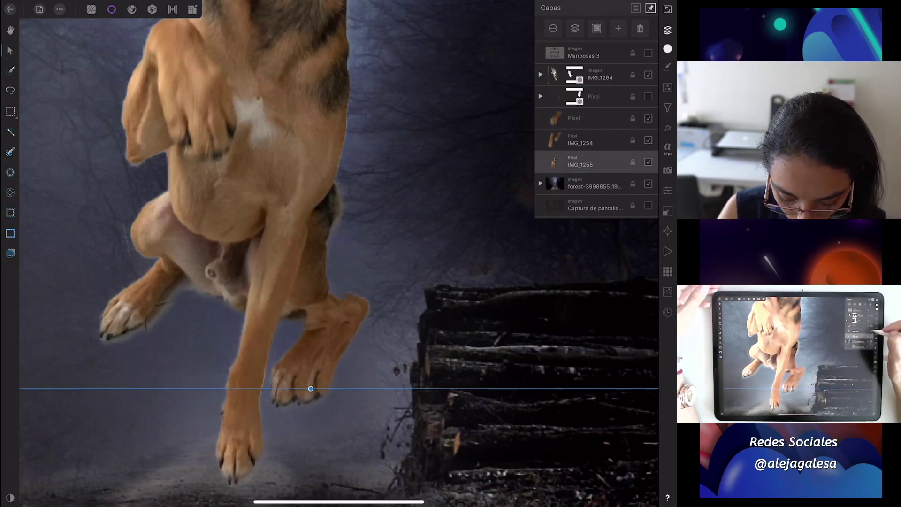
{"action": "left_click", "coordinate": [594, 141]}
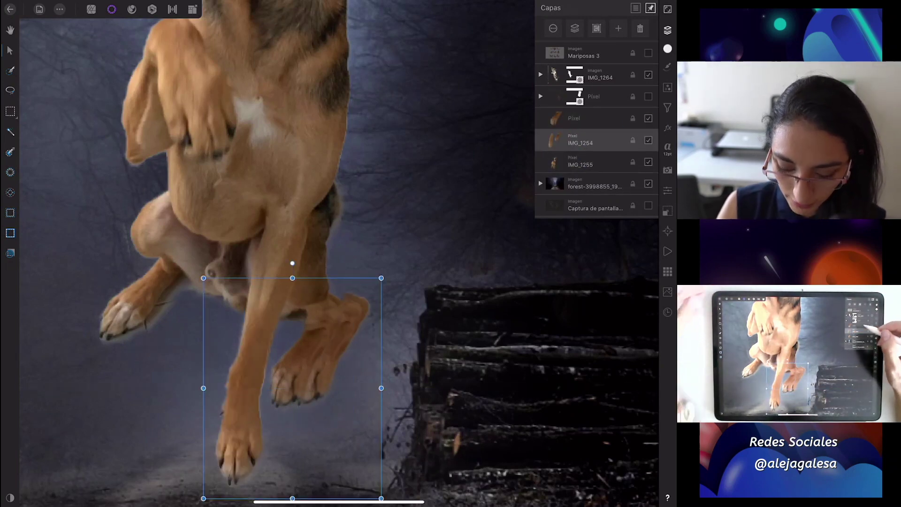
{"action": "left_click", "coordinate": [649, 118]}
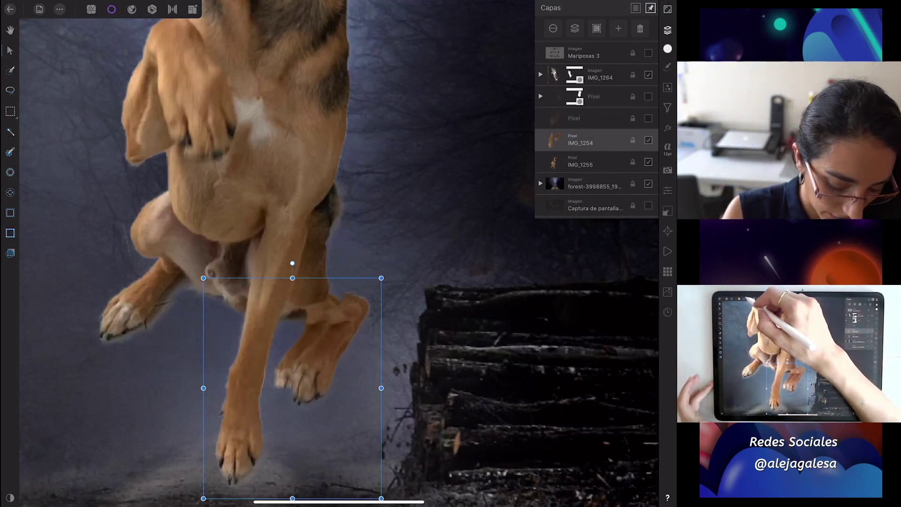
{"action": "left_click", "coordinate": [91, 9]}
{"action": "left_click", "coordinate": [10, 172]}
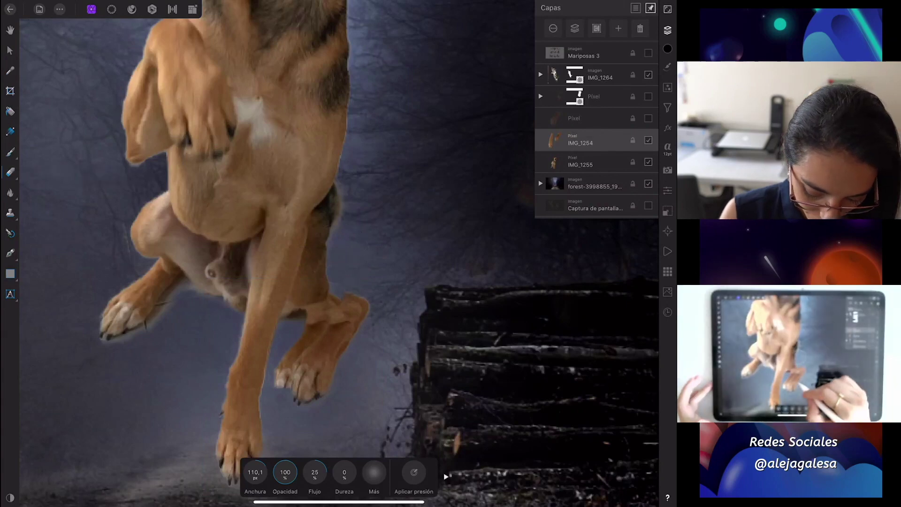
Step: Erase the lower paw's toes and touch up the tan dog's leg edge on IMG_1255 with a smaller brush
{"action": "mouse_move", "coordinate": [353, 325]}
{"action": "left_mouse_down"}
{"action": "mouse_move", "coordinate": [338, 314]}
{"action": "mouse_move", "coordinate": [295, 398]}
{"action": "mouse_move", "coordinate": [343, 351]}
{"action": "mouse_move", "coordinate": [332, 366]}
{"action": "mouse_move", "coordinate": [352, 325]}
{"action": "mouse_move", "coordinate": [338, 361]}
{"action": "left_mouse_up"}
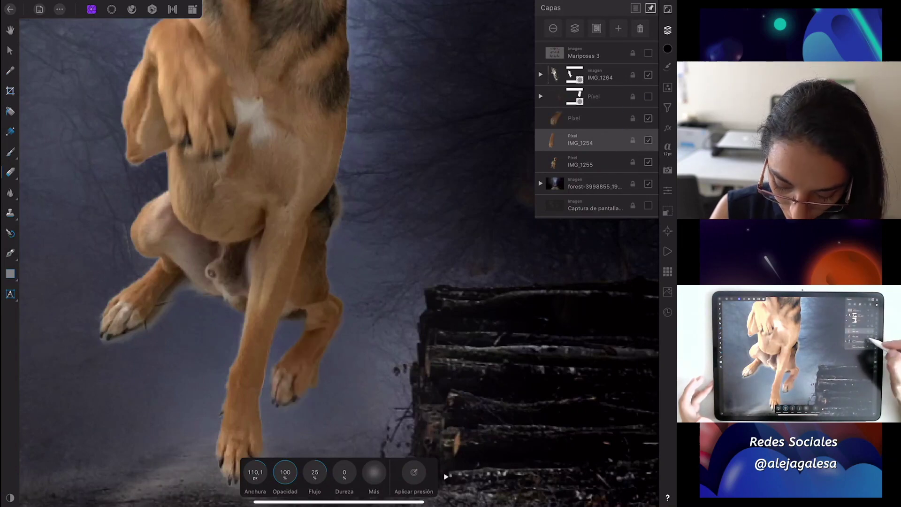
{"action": "left_click", "coordinate": [587, 161]}
{"action": "left_click_drag", "start_coordinate": [255, 472], "coordinate": [242, 472]}
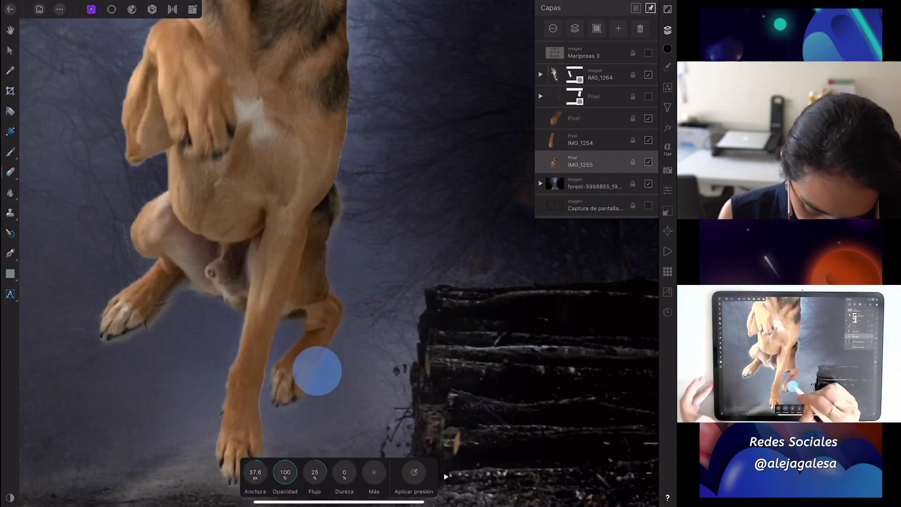
{"action": "left_click_drag", "start_coordinate": [298, 397], "coordinate": [332, 342]}
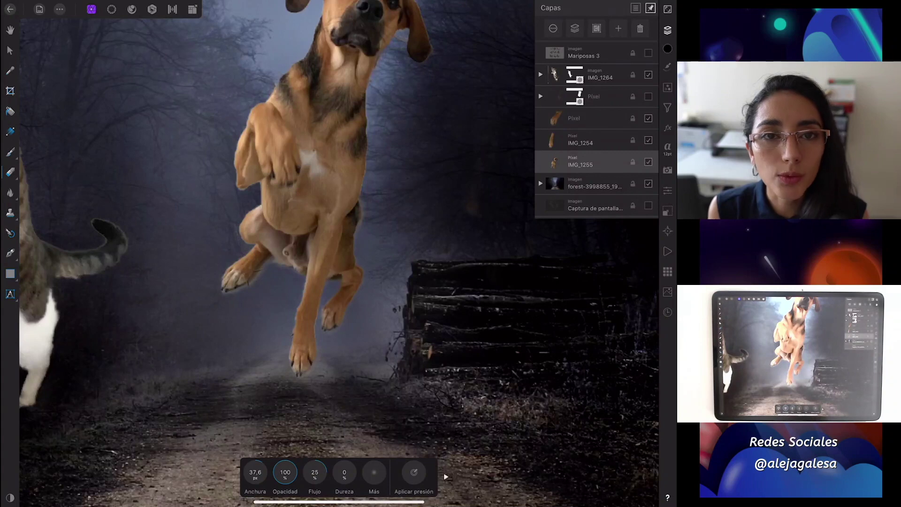
Step: Group the Pixel, IMG_1254 and IMG_1255 layers and check the group's visibility
{"action": "scroll", "coordinate": [429, 236], "scroll_direction": "down", "scroll_amount": 3}
{"action": "scroll", "coordinate": [418, 293], "scroll_direction": "down", "scroll_amount": 3}
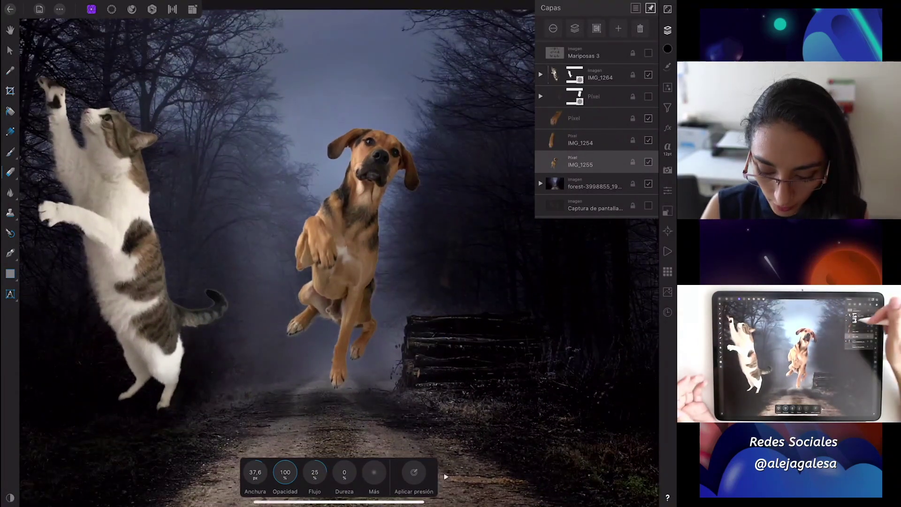
{"action": "left_click", "coordinate": [591, 140]}
{"action": "left_click", "coordinate": [591, 117]}
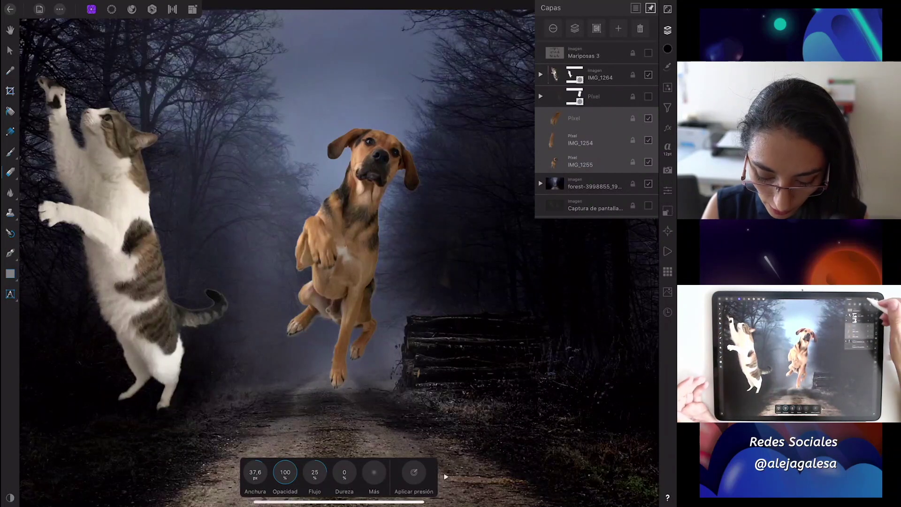
{"action": "left_click", "coordinate": [575, 28]}
{"action": "left_click", "coordinate": [648, 118]}
{"action": "left_click", "coordinate": [648, 117]}
{"action": "left_click", "coordinate": [541, 118]}
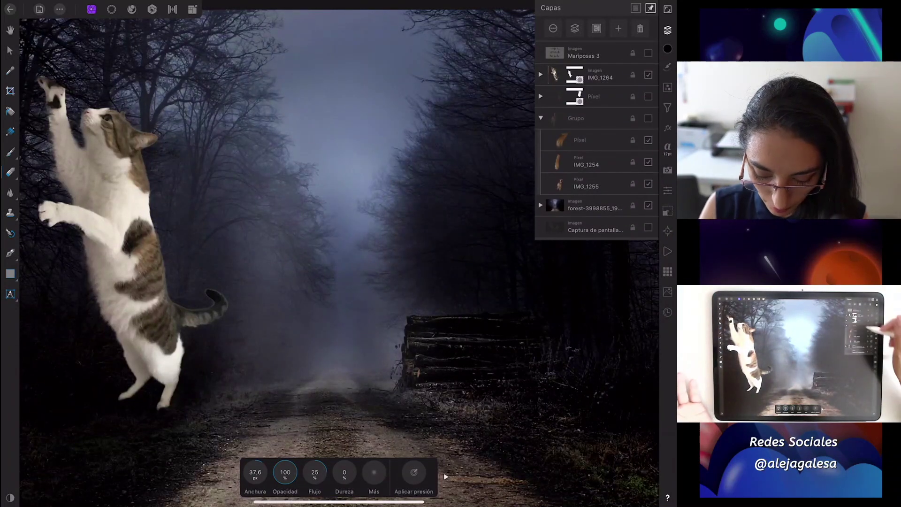
{"action": "left_click", "coordinate": [541, 118]}
{"action": "left_click", "coordinate": [648, 118]}
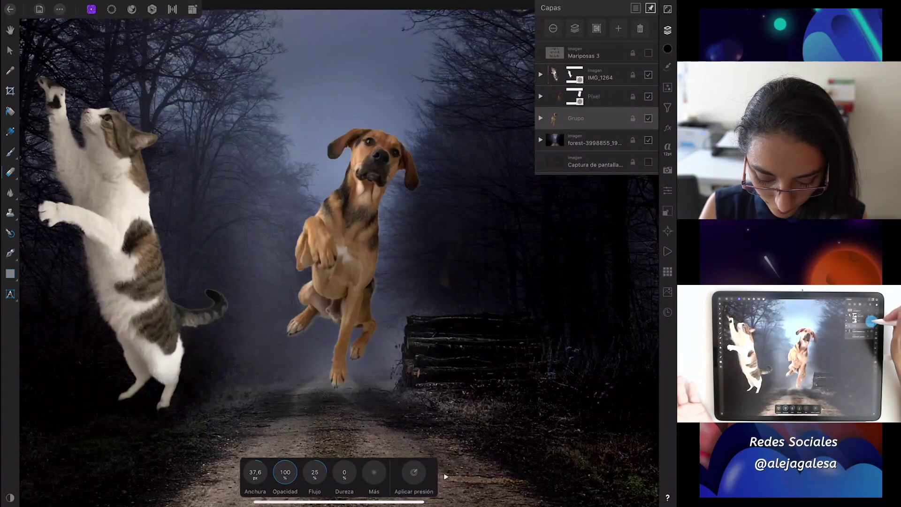
{"action": "scroll", "coordinate": [492, 295], "scroll_direction": "down", "scroll_amount": 5}
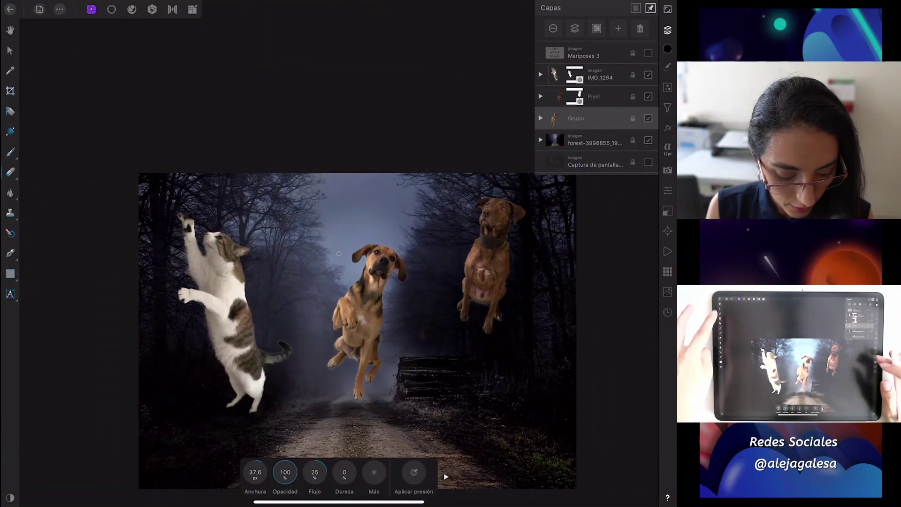
Step: Move the brown dog Pixel layer down and to the left
{"action": "left_click", "coordinate": [10, 50]}
{"action": "left_click", "coordinate": [496, 257]}
{"action": "left_click_drag", "start_coordinate": [495, 257], "coordinate": [411, 337]}
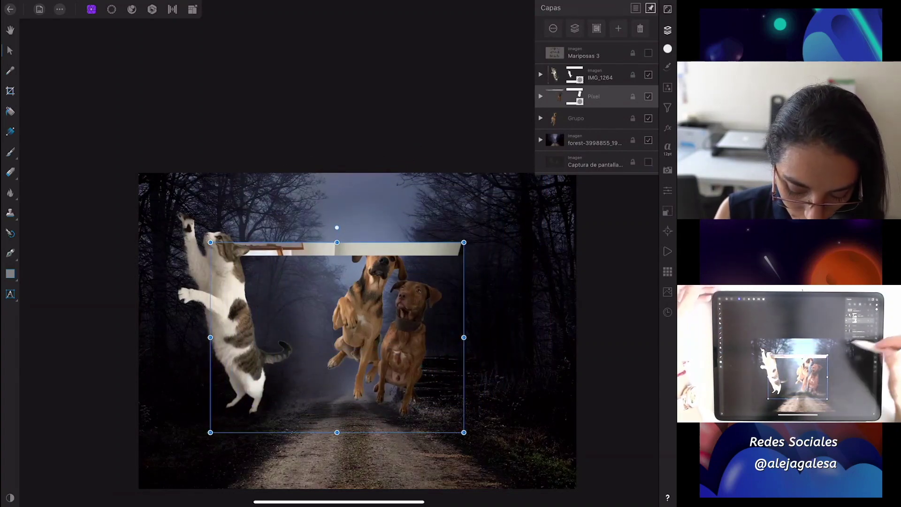
{"action": "left_click_drag", "start_coordinate": [435, 316], "coordinate": [459, 306]}
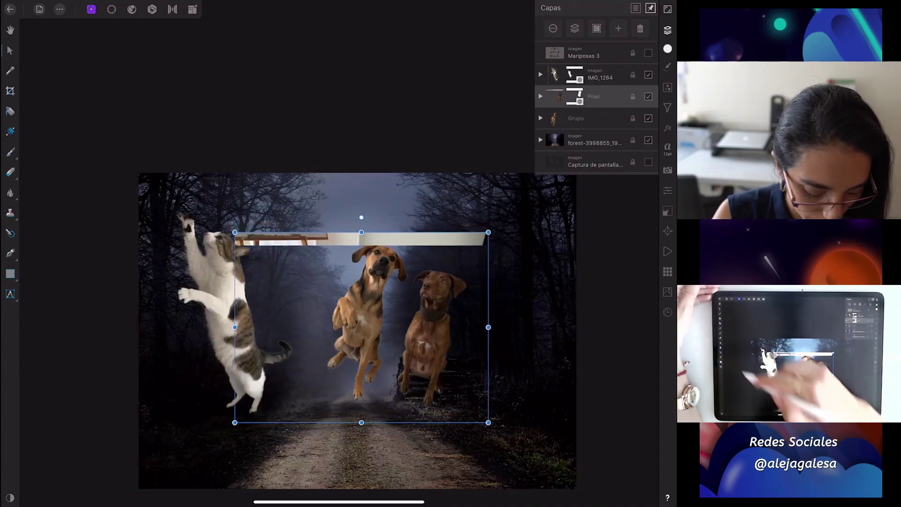
Step: Erase the stray white strip above the dogs with a 152 px Erase Brush
{"action": "left_click", "coordinate": [10, 172]}
{"action": "left_click", "coordinate": [70, 161]}
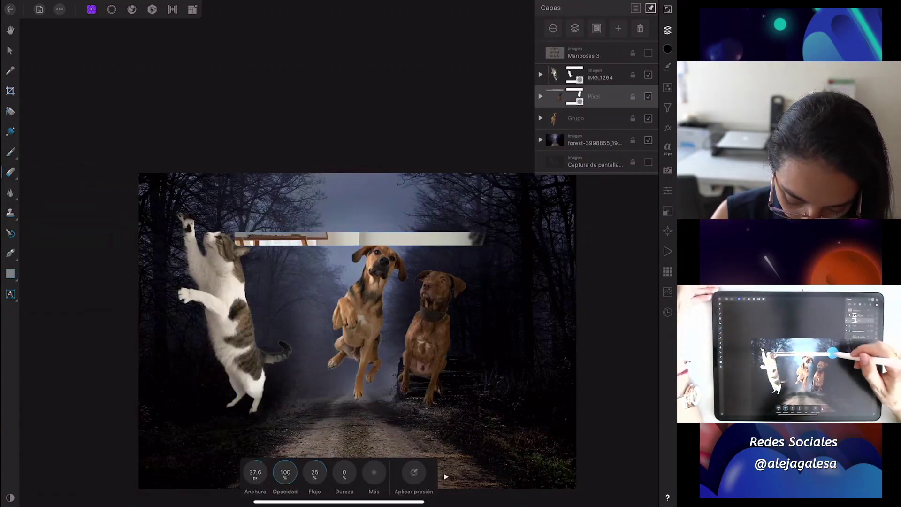
{"action": "left_click_drag", "start_coordinate": [255, 472], "coordinate": [301, 472]}
{"action": "mouse_move", "coordinate": [432, 234]}
{"action": "left_mouse_down"}
{"action": "mouse_move", "coordinate": [469, 240]}
{"action": "mouse_move", "coordinate": [352, 242]}
{"action": "mouse_move", "coordinate": [439, 227]}
{"action": "mouse_move", "coordinate": [259, 236]}
{"action": "mouse_move", "coordinate": [241, 246]}
{"action": "mouse_move", "coordinate": [255, 250]}
{"action": "mouse_move", "coordinate": [296, 217]}
{"action": "mouse_move", "coordinate": [347, 228]}
{"action": "left_mouse_up"}
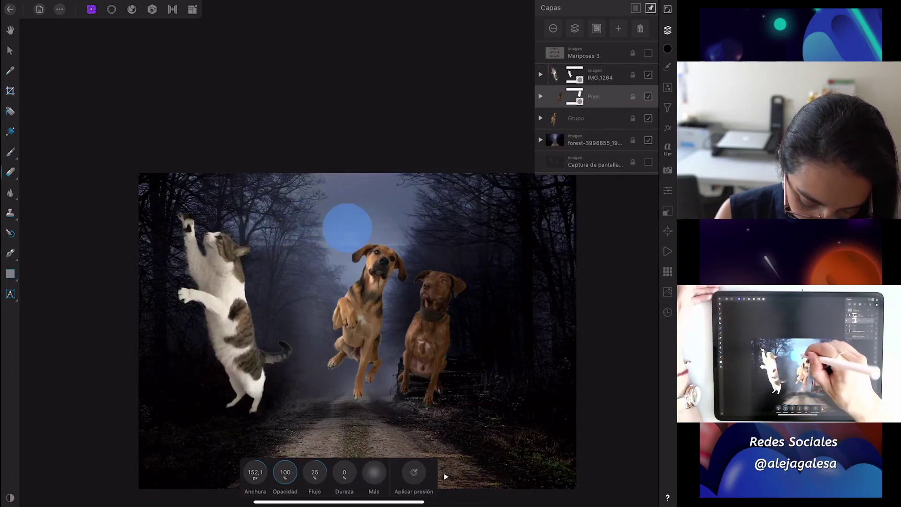
Step: Enlarge the brown dog proportionally, shift it left and tilt it slightly clockwise
{"action": "key", "text": "v"}
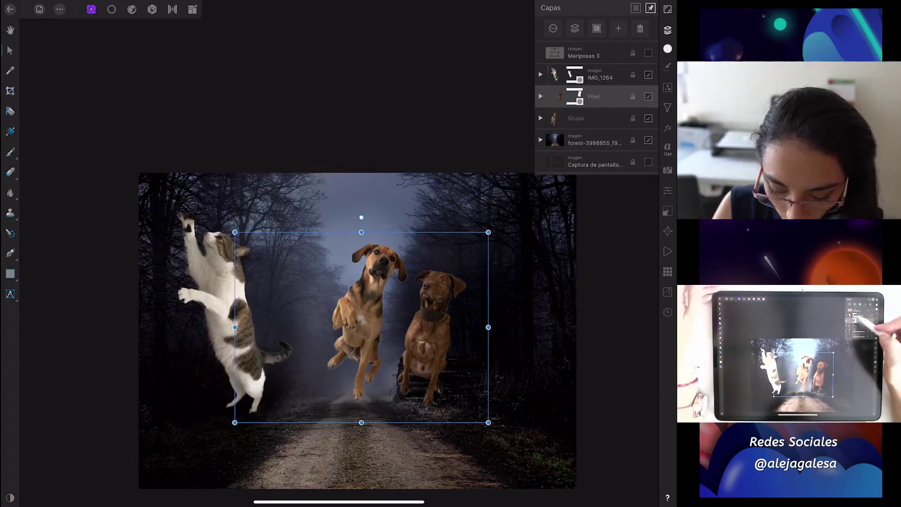
{"action": "mouse_move", "coordinate": [438, 331]}
{"action": "left_mouse_down"}
{"action": "mouse_move", "coordinate": [321, 319]}
{"action": "mouse_move", "coordinate": [372, 368]}
{"action": "mouse_move", "coordinate": [367, 374]}
{"action": "left_mouse_up"}
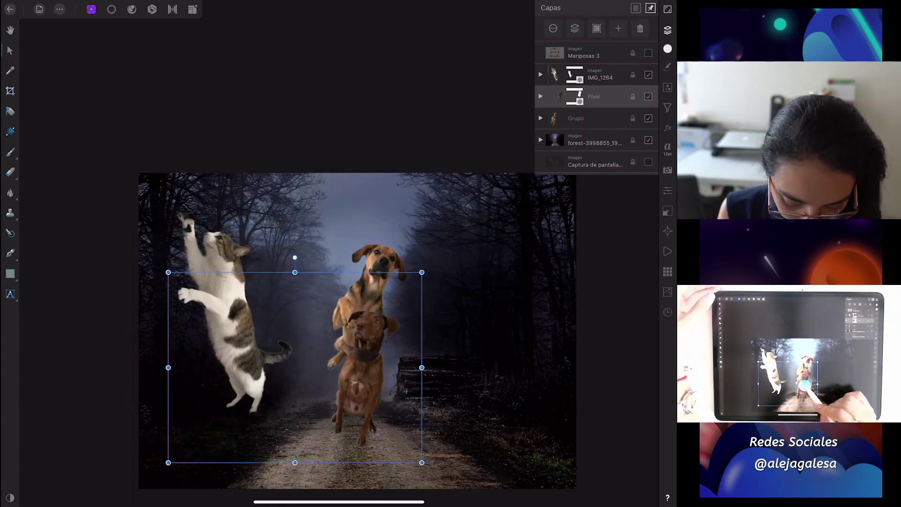
{"action": "left_click_drag", "start_coordinate": [422, 272], "coordinate": [457, 243]}
{"action": "left_click_drag", "start_coordinate": [396, 346], "coordinate": [368, 352]}
{"action": "left_click_drag", "start_coordinate": [284, 235], "coordinate": [274, 235]}
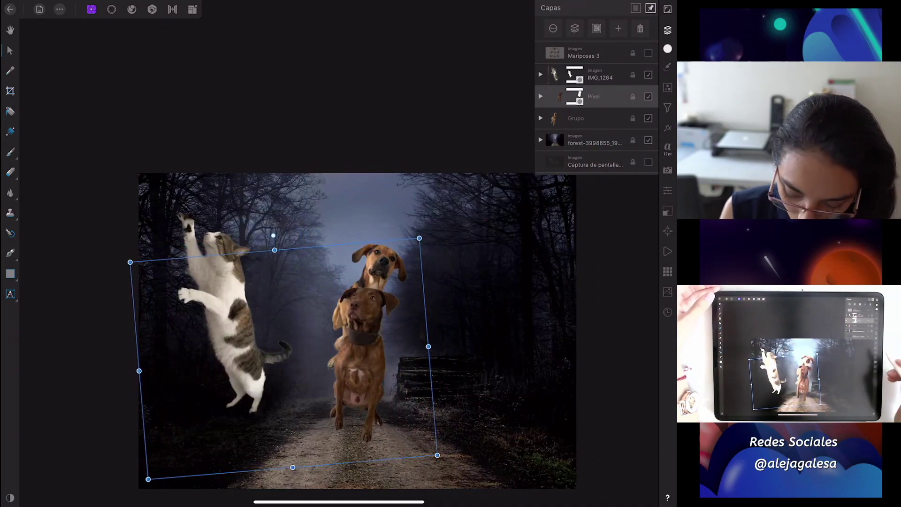
Step: Flip the brown dog horizontally and settle it, slightly rotated, in the road's centre
{"action": "left_click", "coordinate": [668, 211]}
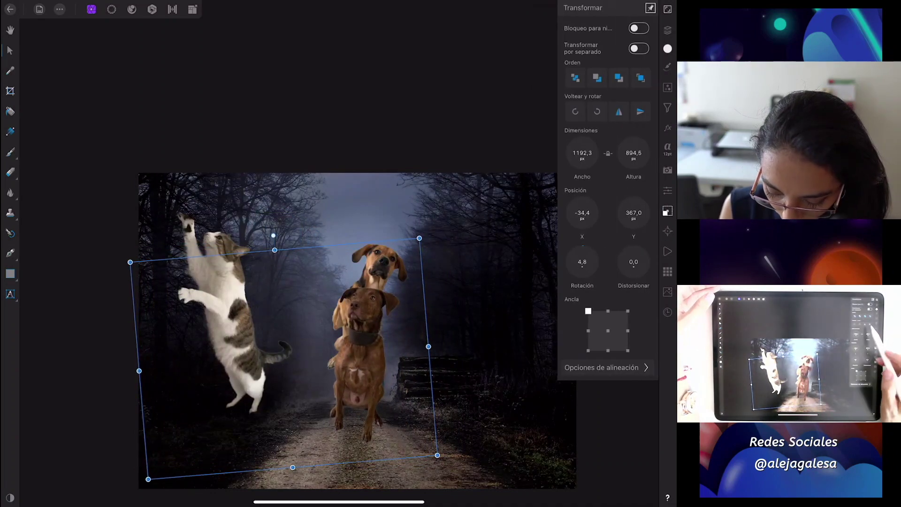
{"action": "left_click", "coordinate": [618, 111]}
{"action": "left_click", "coordinate": [667, 211]}
{"action": "left_click_drag", "start_coordinate": [204, 395], "coordinate": [348, 417]}
{"action": "left_click_drag", "start_coordinate": [429, 257], "coordinate": [444, 259]}
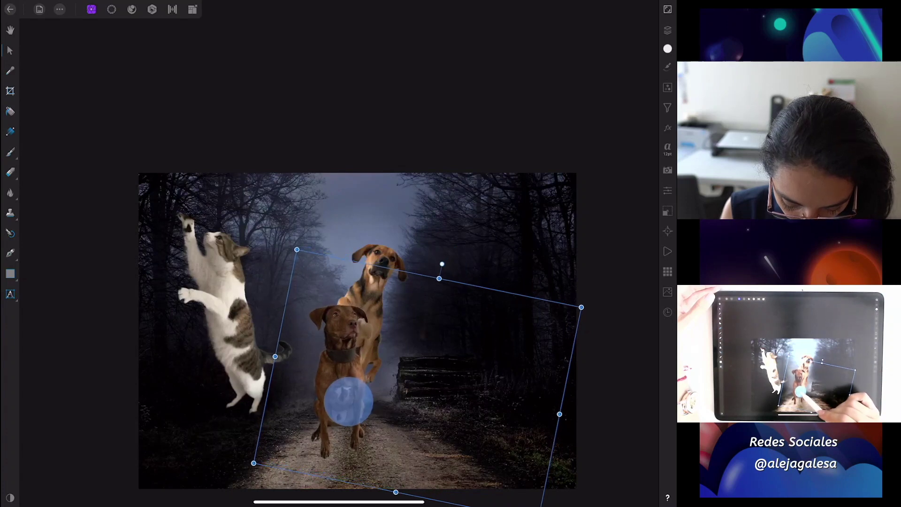
{"action": "left_click_drag", "start_coordinate": [349, 396], "coordinate": [348, 400]}
{"action": "left_click", "coordinate": [580, 311]}
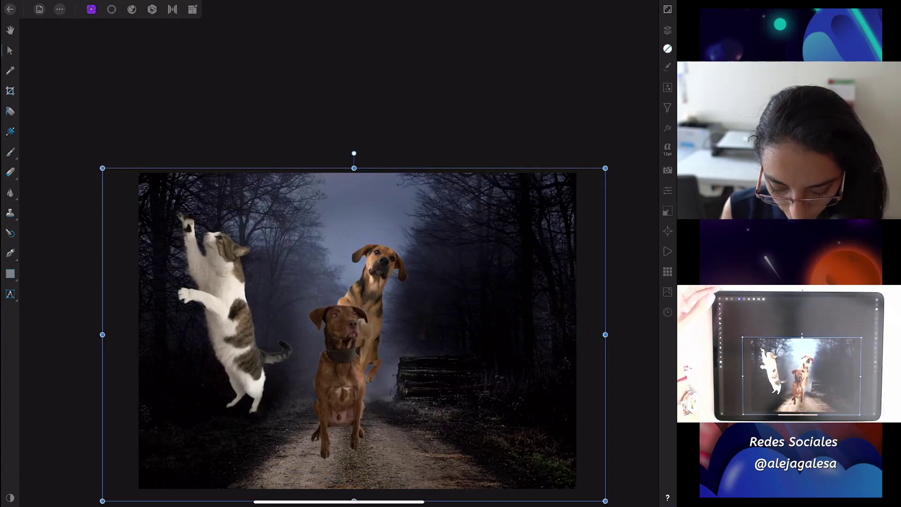
{"action": "left_click", "coordinate": [667, 31]}
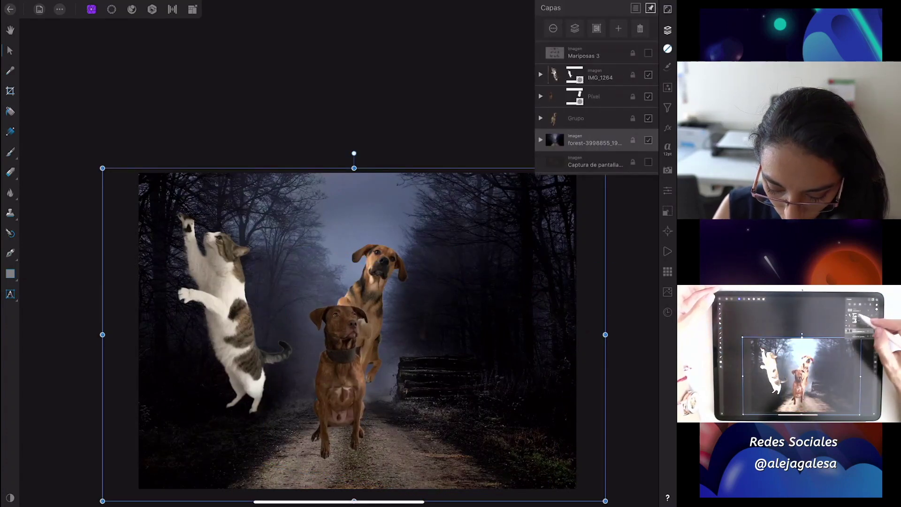
Step: Move the Grupo tan dog right and down beside the brown dog
{"action": "left_click", "coordinate": [559, 118]}
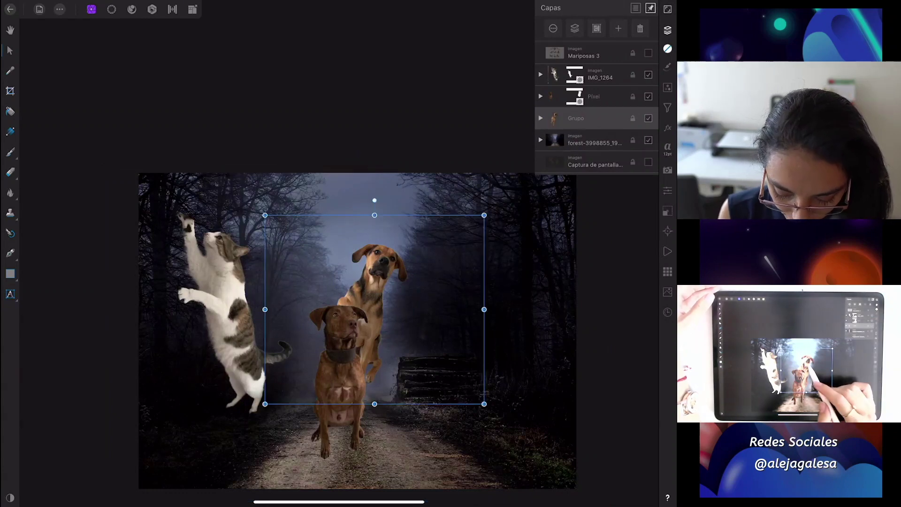
{"action": "left_click_drag", "start_coordinate": [378, 268], "coordinate": [448, 328]}
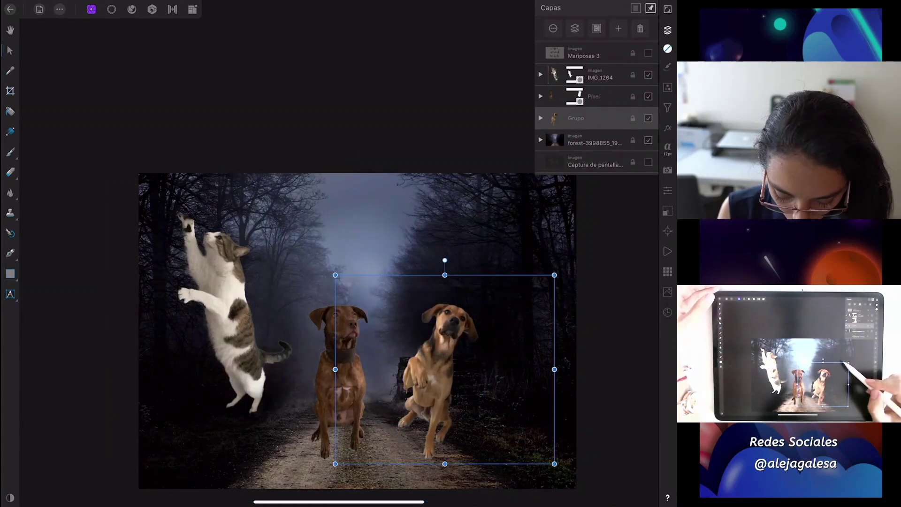
{"action": "left_click_drag", "start_coordinate": [442, 362], "coordinate": [425, 370]}
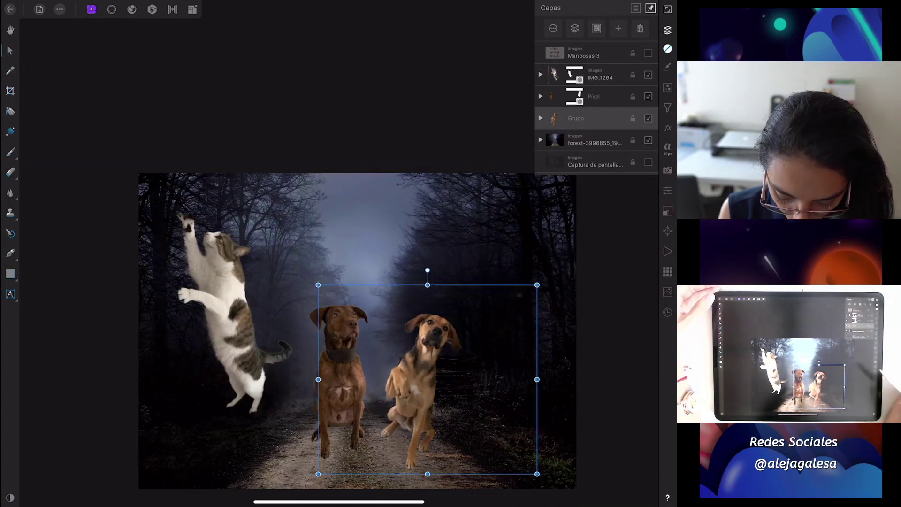
Step: Move the IMG_1264 cat right and down and erase the stray vertical bar beside it
{"action": "left_click", "coordinate": [594, 140]}
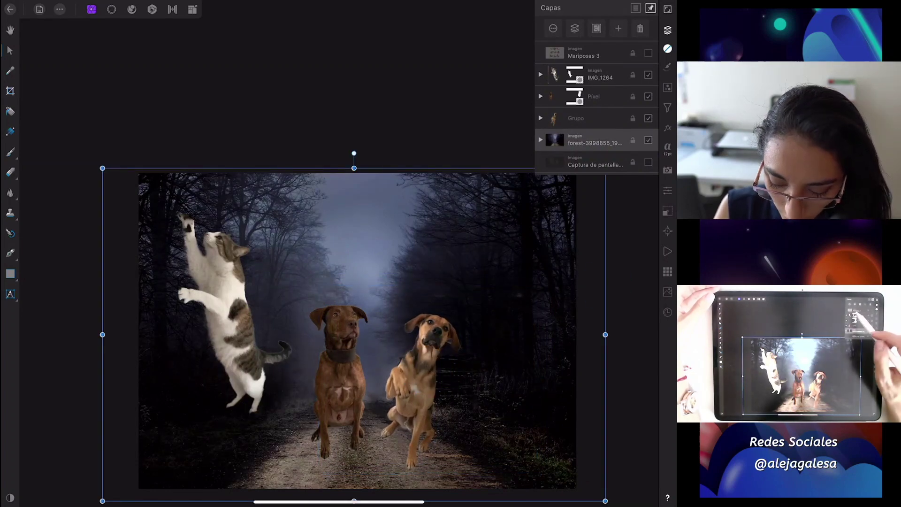
{"action": "left_click", "coordinate": [600, 75]}
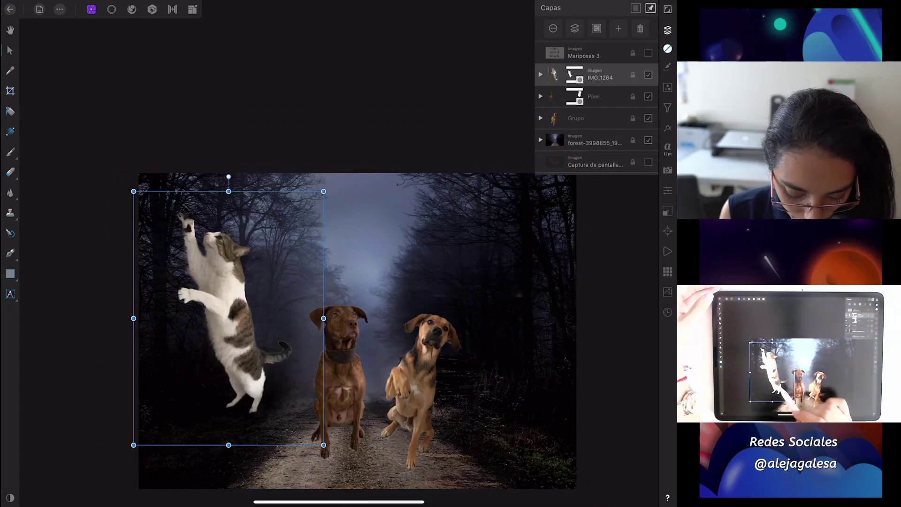
{"action": "mouse_move", "coordinate": [249, 361]}
{"action": "left_mouse_down"}
{"action": "mouse_move", "coordinate": [288, 417]}
{"action": "mouse_move", "coordinate": [277, 391]}
{"action": "left_mouse_up"}
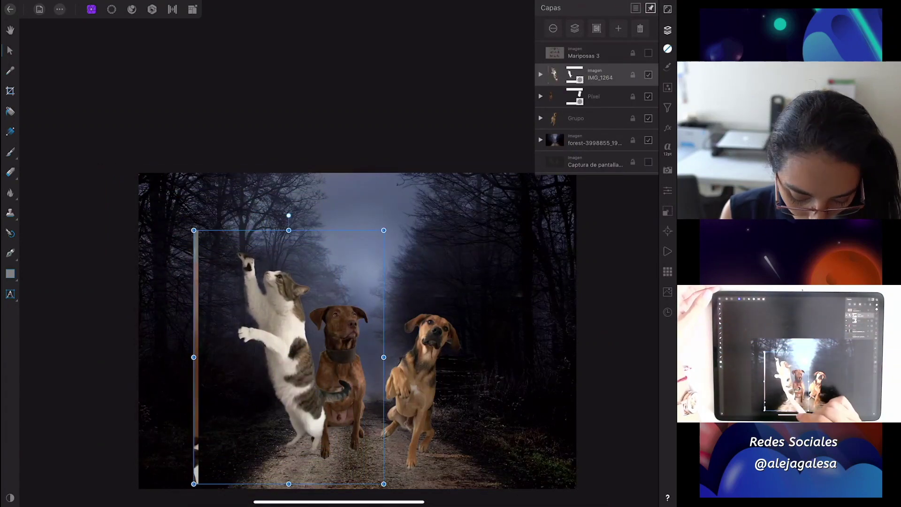
{"action": "left_click_drag", "start_coordinate": [282, 357], "coordinate": [287, 335]}
{"action": "left_click", "coordinate": [9, 172]}
{"action": "left_click_drag", "start_coordinate": [200, 462], "coordinate": [203, 207]}
Step: Flip the cat horizontally, shrink it and place it against the brown dog
{"action": "left_click", "coordinate": [10, 50]}
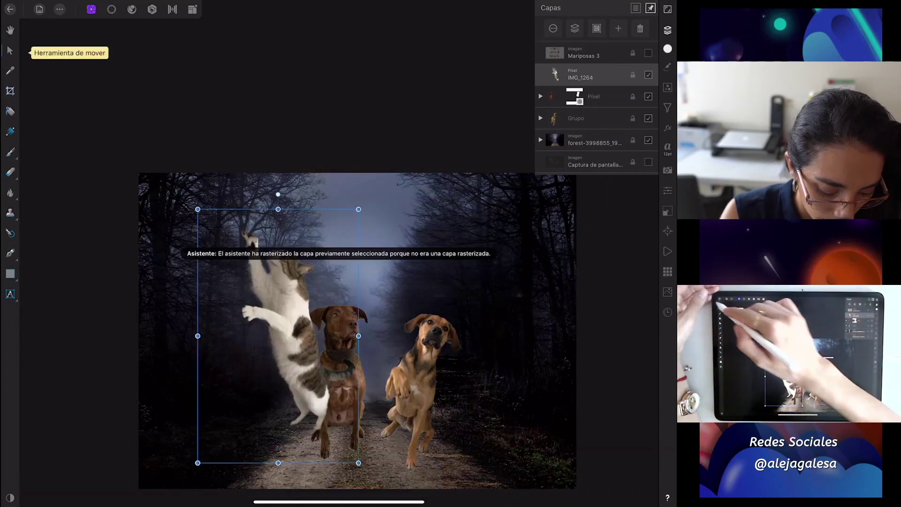
{"action": "left_click", "coordinate": [667, 211]}
{"action": "left_click", "coordinate": [619, 111]}
{"action": "left_click", "coordinate": [667, 210]}
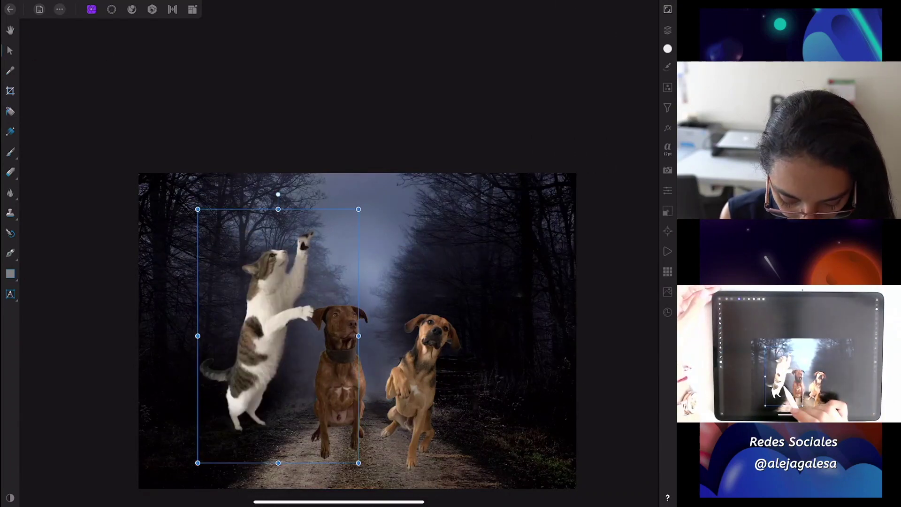
{"action": "left_click_drag", "start_coordinate": [272, 369], "coordinate": [287, 417]}
{"action": "left_click_drag", "start_coordinate": [373, 259], "coordinate": [312, 346]}
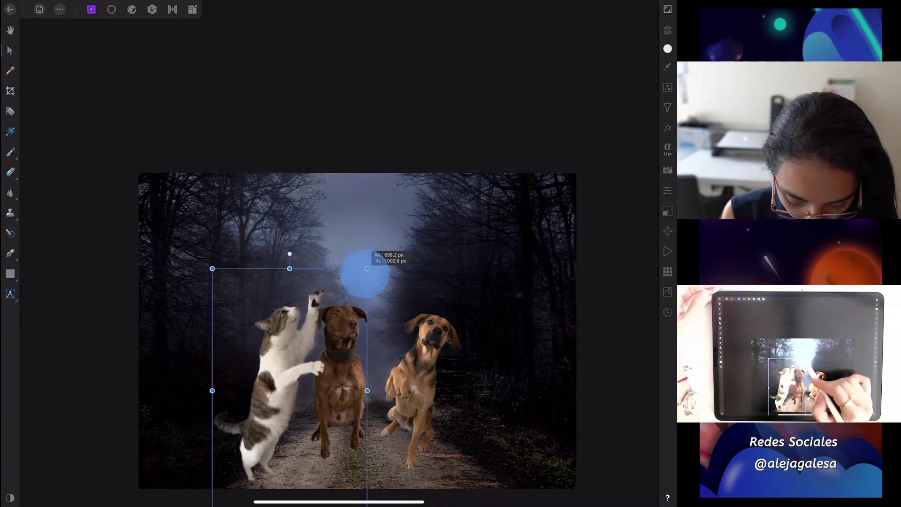
{"action": "mouse_move", "coordinate": [263, 404]}
{"action": "left_mouse_down"}
{"action": "mouse_move", "coordinate": [298, 389]}
{"action": "mouse_move", "coordinate": [291, 383]}
{"action": "left_mouse_up"}
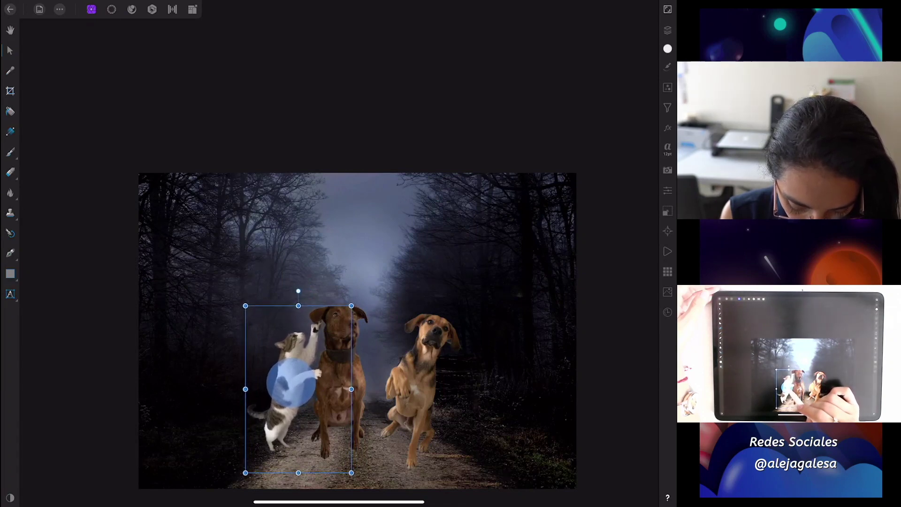
{"action": "scroll", "coordinate": [333, 349], "scroll_direction": "up", "scroll_amount": 5}
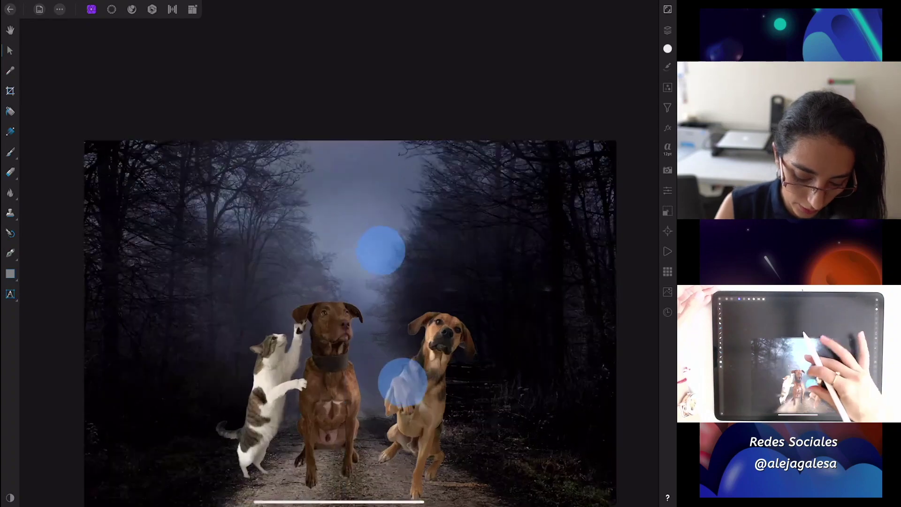
{"action": "scroll", "coordinate": [328, 244], "scroll_direction": "up", "scroll_amount": 3}
{"action": "left_click_drag", "start_coordinate": [272, 383], "coordinate": [286, 381]}
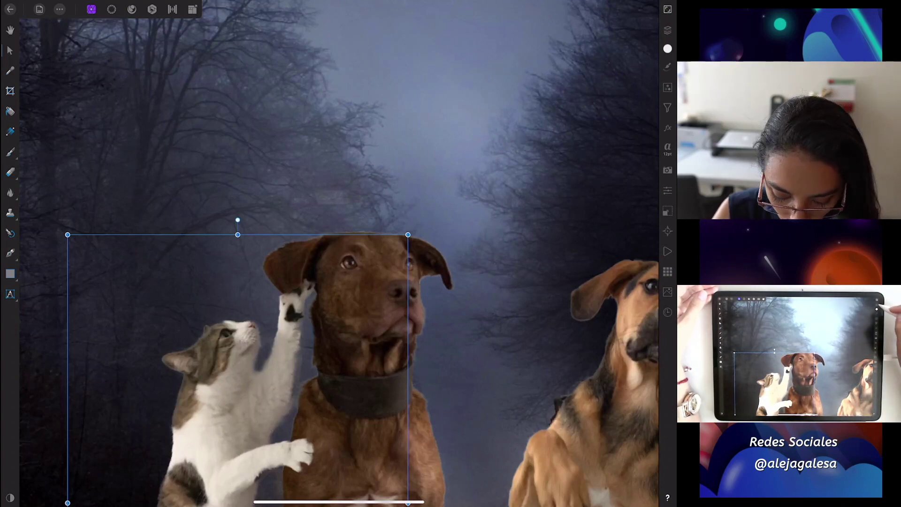
{"action": "left_click", "coordinate": [667, 30]}
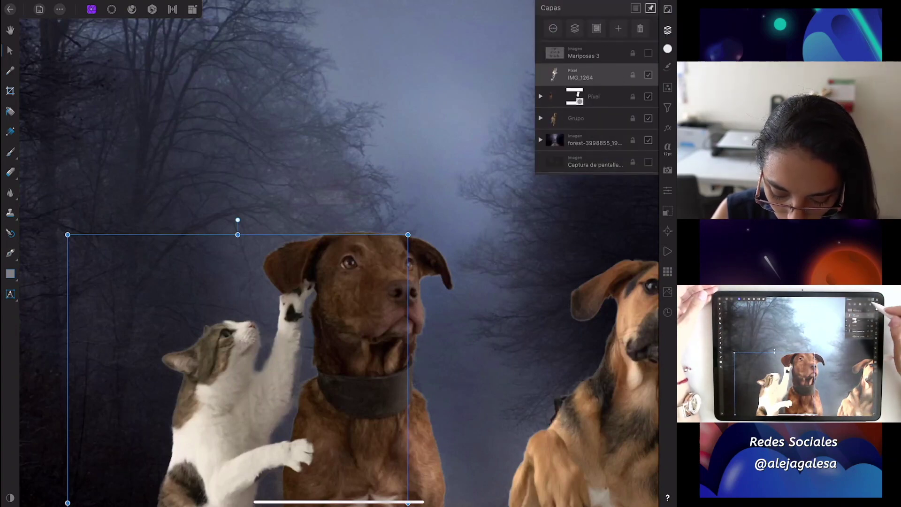
{"action": "left_click", "coordinate": [618, 28]}
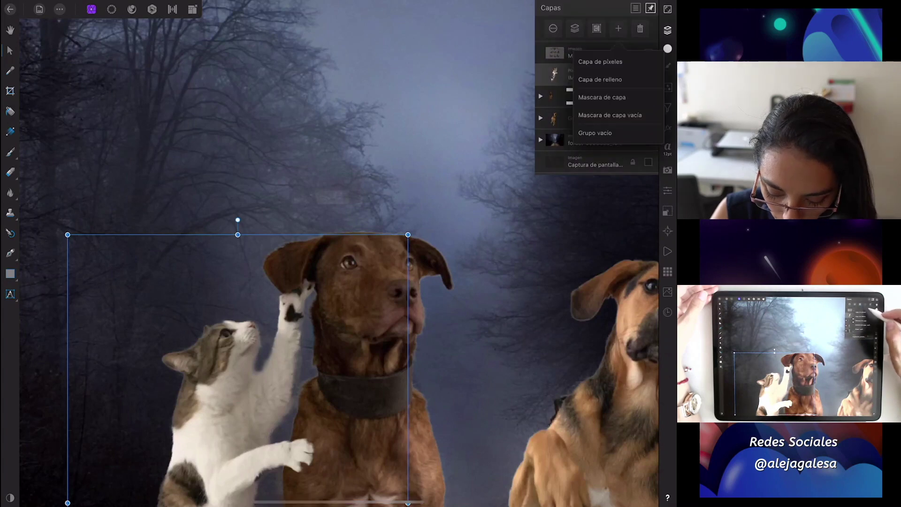
Step: Add a layer mask to IMG_1264 and paint it at 86% opacity over the paw and ear
{"action": "left_click", "coordinate": [601, 98]}
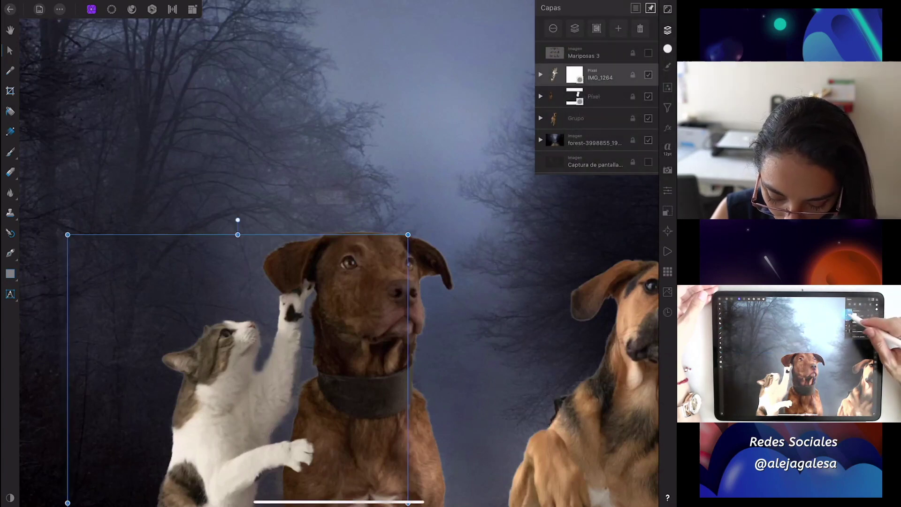
{"action": "left_click", "coordinate": [585, 97]}
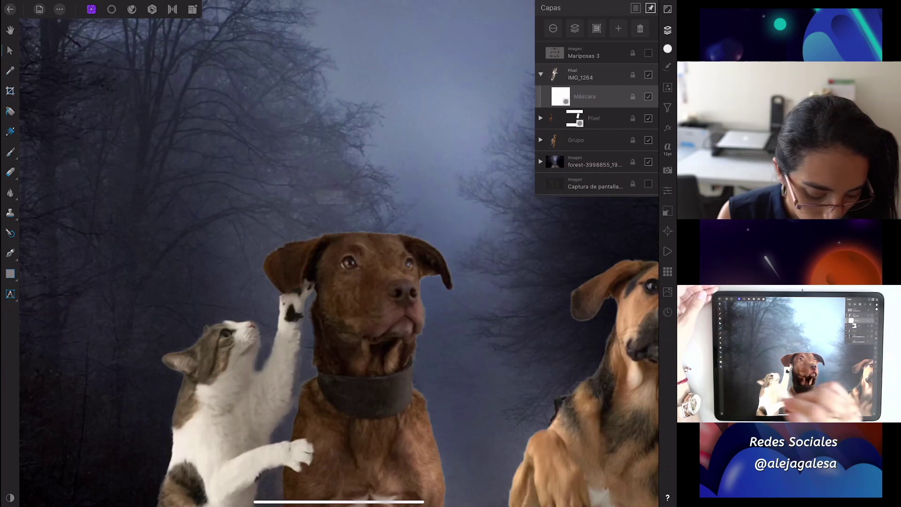
{"action": "left_click", "coordinate": [10, 172]}
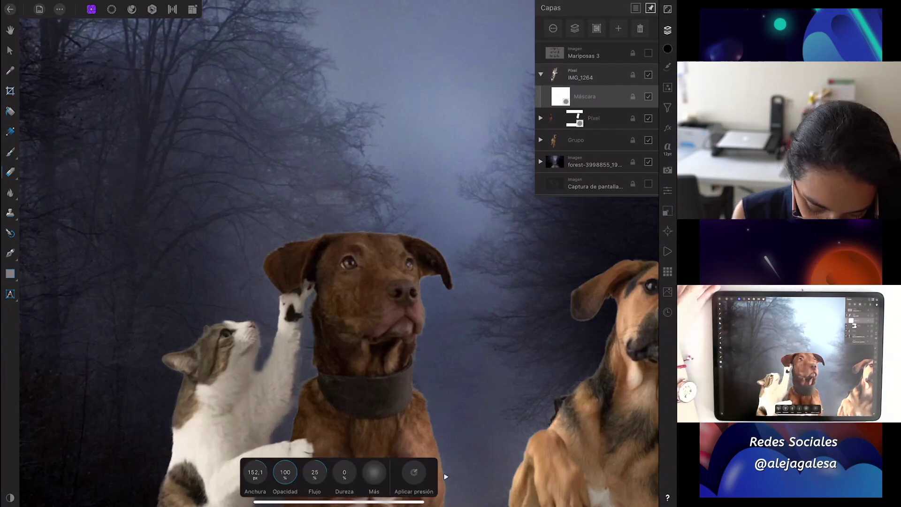
{"action": "left_click", "coordinate": [10, 151]}
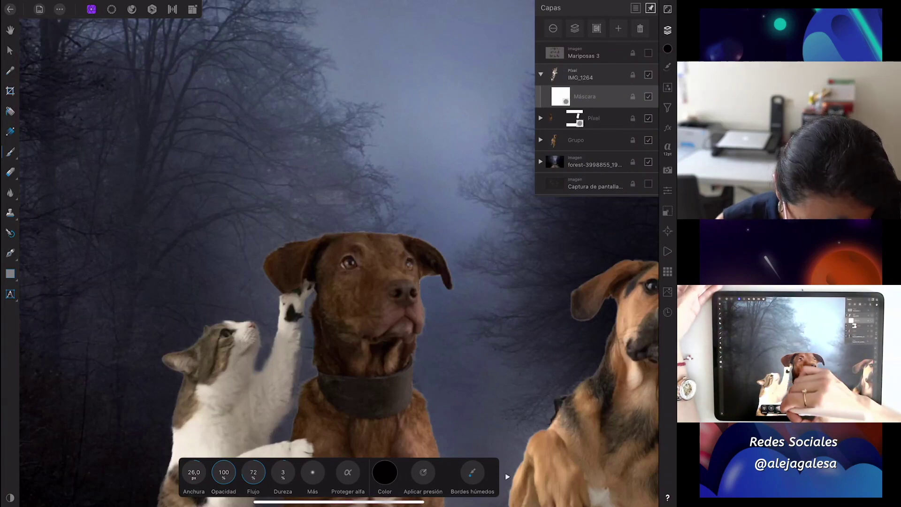
{"action": "left_click_drag", "start_coordinate": [223, 472], "coordinate": [217, 472]}
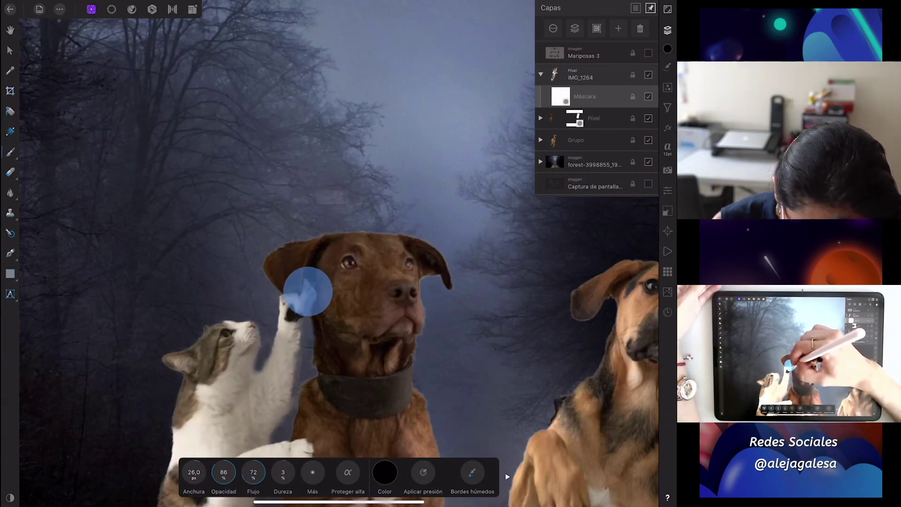
{"action": "left_click", "coordinate": [285, 287]}
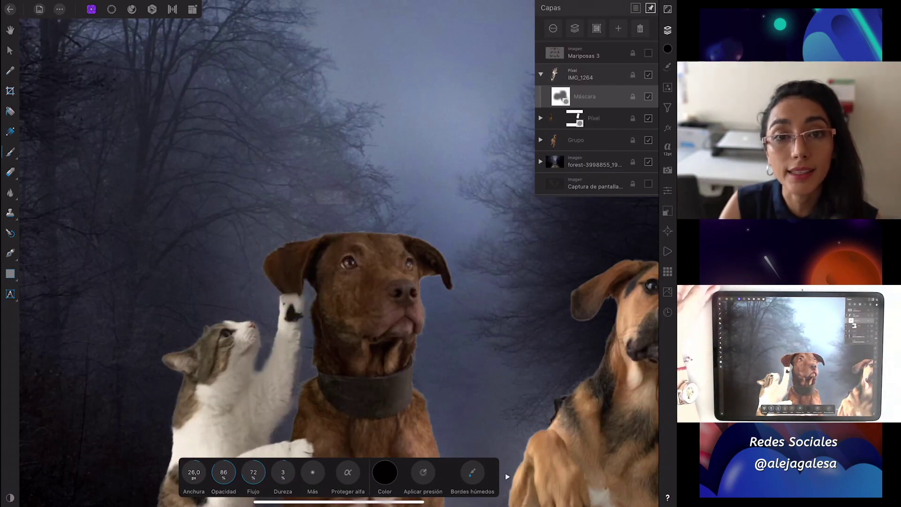
{"action": "left_click", "coordinate": [289, 273]}
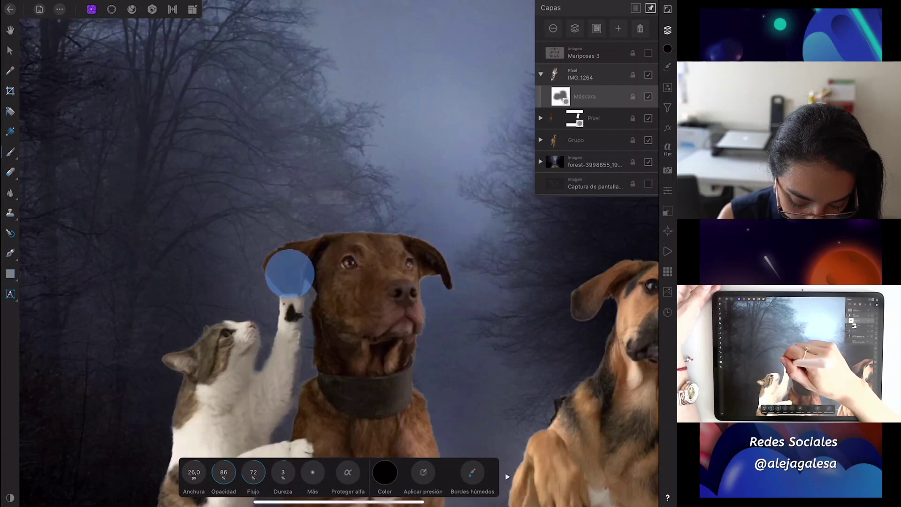
{"action": "scroll", "coordinate": [467, 271], "scroll_direction": "down", "scroll_amount": 5}
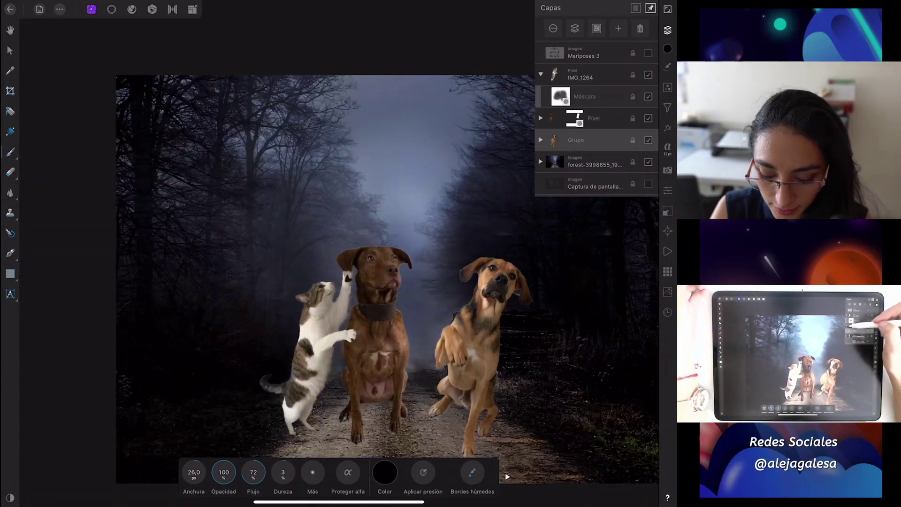
Step: Rasterize the Grupo, Pixel and IMG_1264 layers together with their masks
{"action": "left_click", "coordinate": [540, 74]}
{"action": "left_click", "coordinate": [540, 96]}
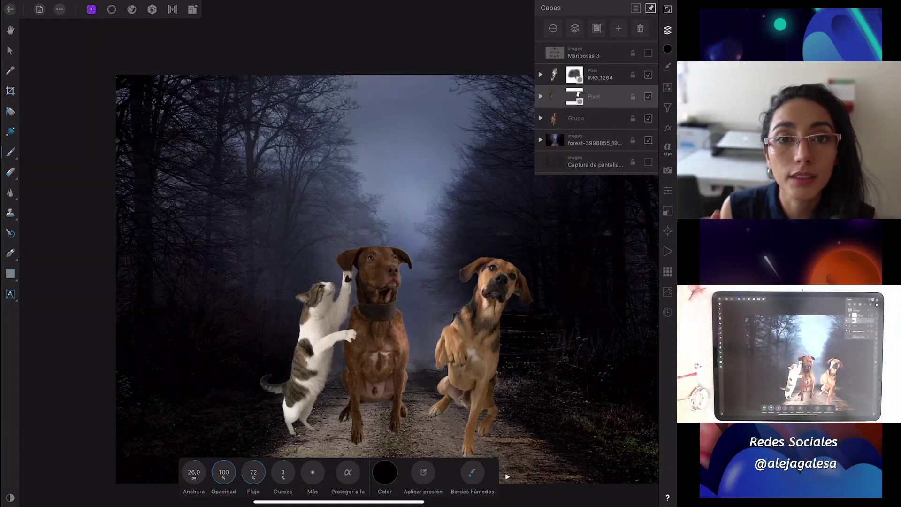
{"action": "left_click", "coordinate": [587, 118]}
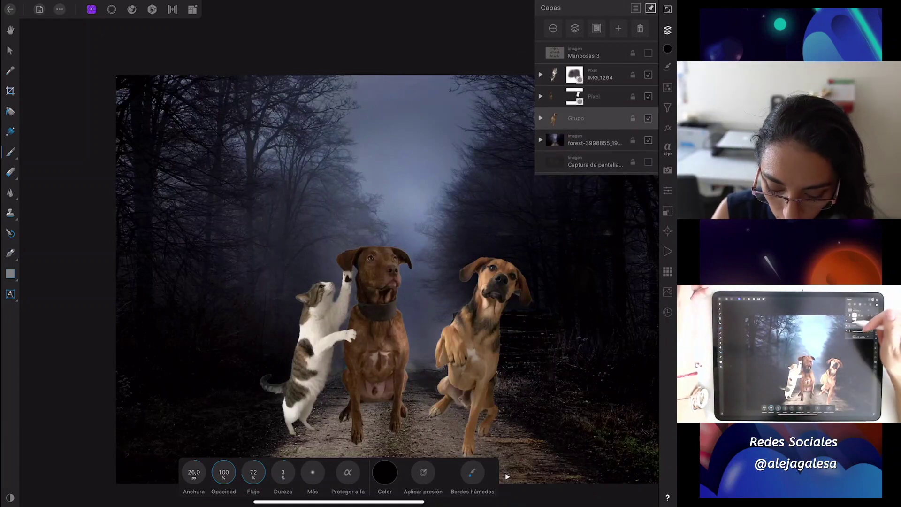
{"action": "left_click", "coordinate": [575, 28]}
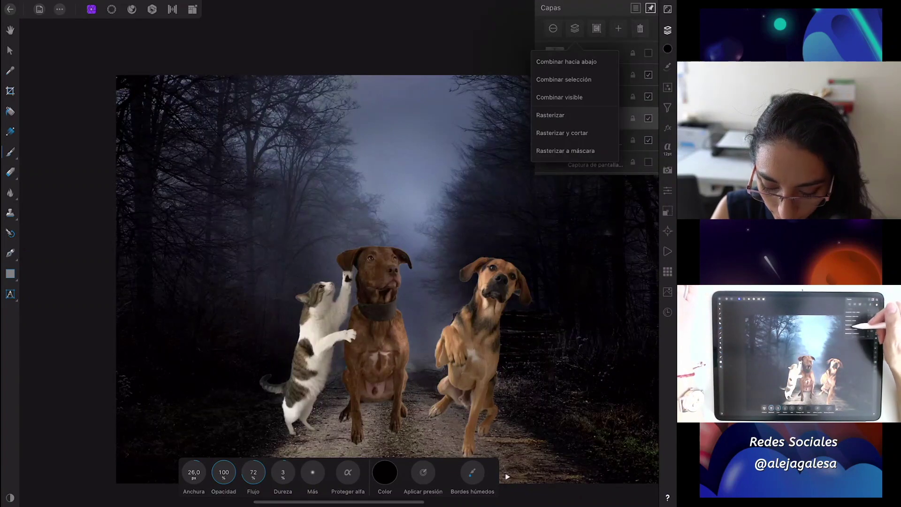
{"action": "left_click", "coordinate": [558, 115]}
{"action": "left_click", "coordinate": [594, 97]}
{"action": "left_click", "coordinate": [574, 28]}
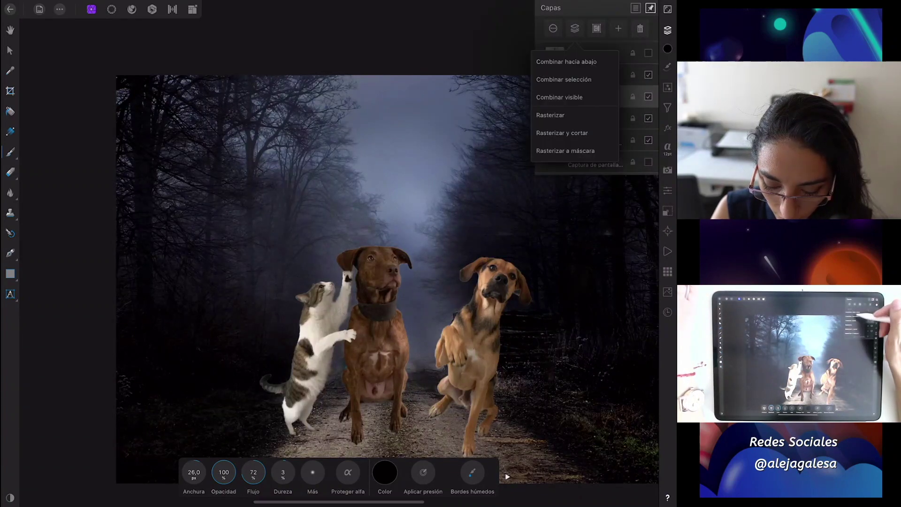
{"action": "left_click", "coordinate": [593, 75]}
{"action": "left_click", "coordinate": [575, 28]}
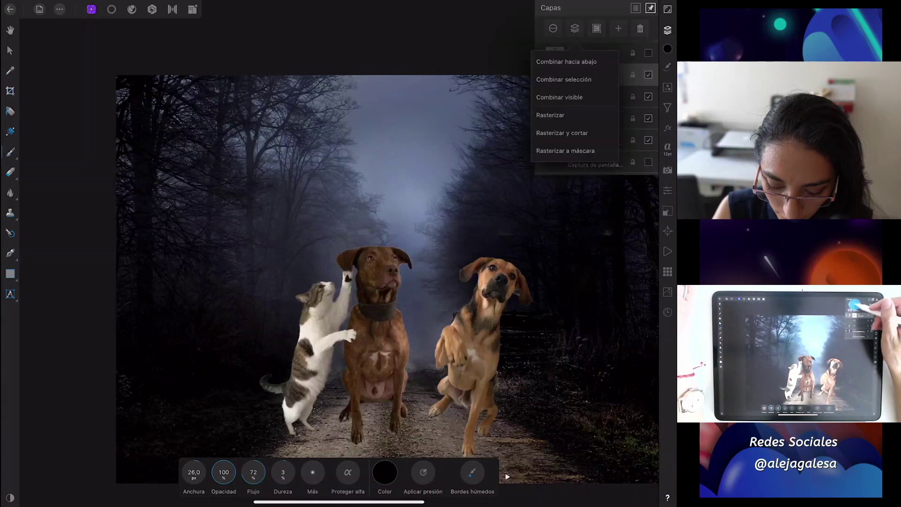
{"action": "left_click", "coordinate": [550, 114]}
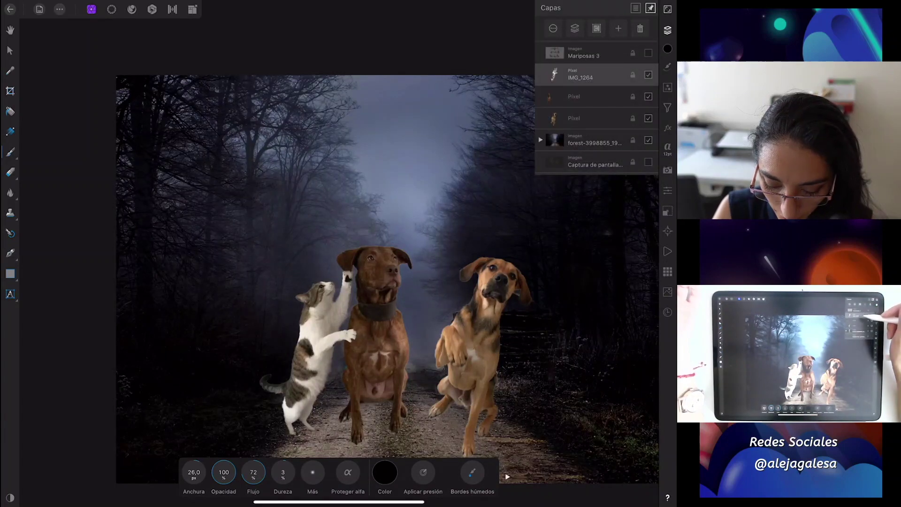
Step: Select the three animal layers and group them with Ctrl+G
{"action": "left_click", "coordinate": [667, 31]}
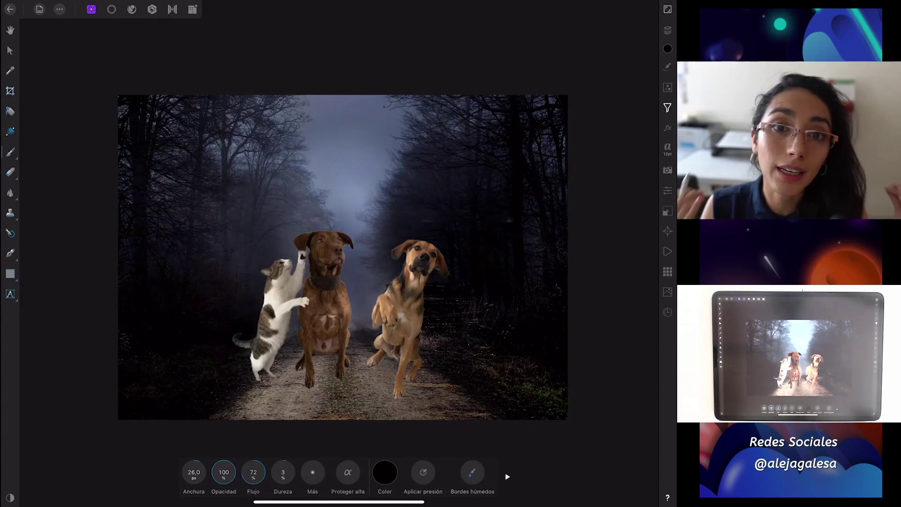
{"action": "left_click", "coordinate": [667, 30]}
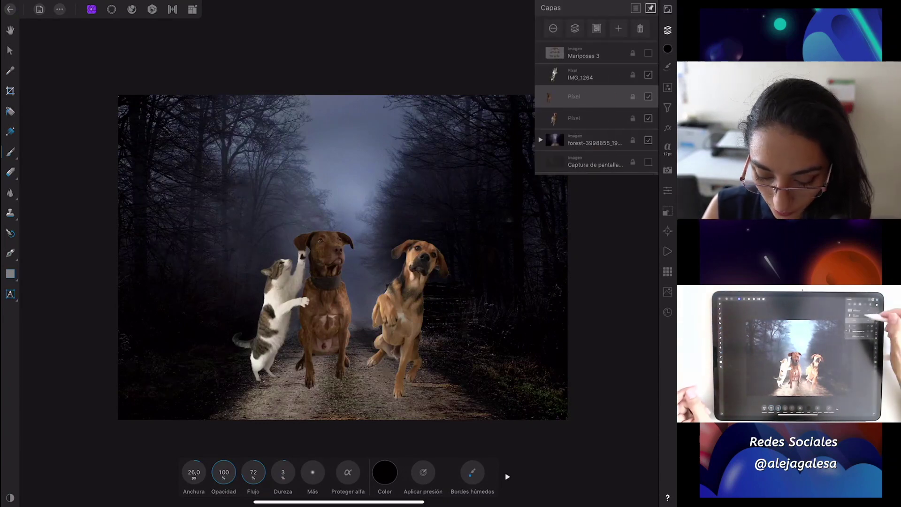
{"action": "left_click", "coordinate": [591, 75]}
{"action": "left_click", "coordinate": [591, 118]}
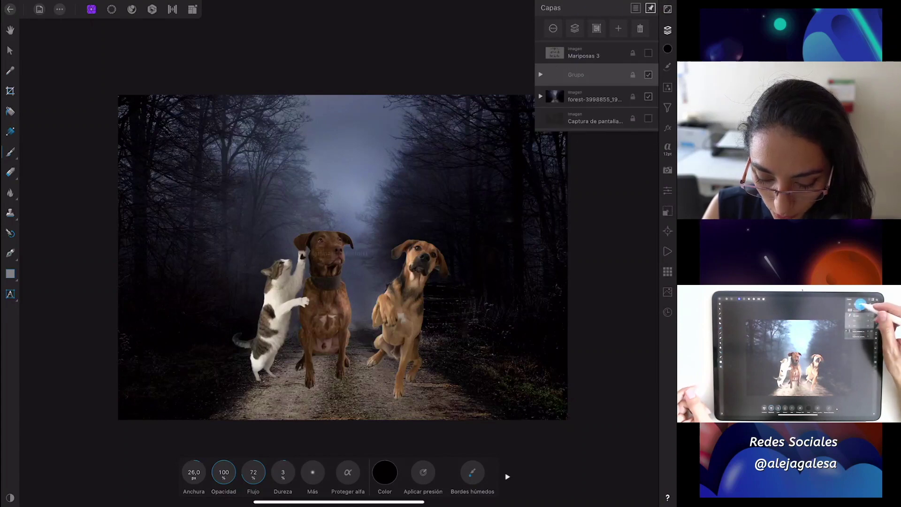
{"action": "key", "text": "ctrl+g"}
{"action": "left_click", "coordinate": [587, 96]}
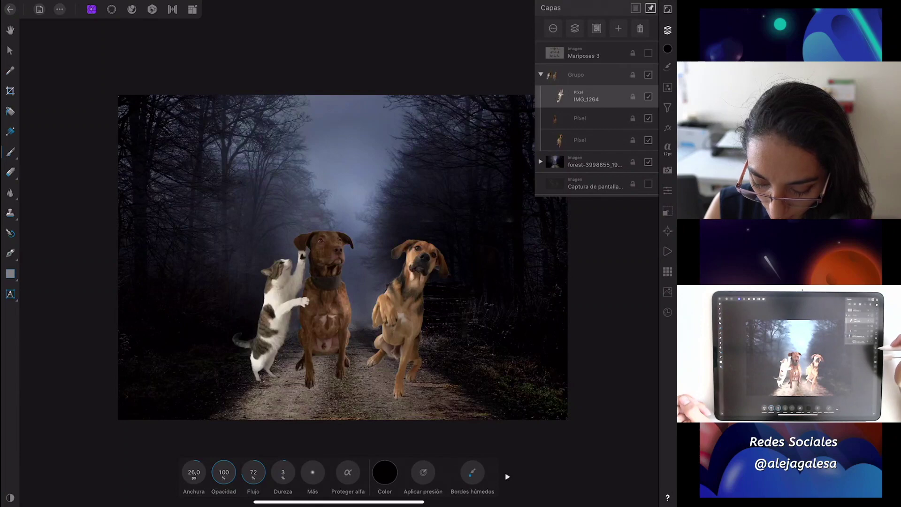
{"action": "left_click", "coordinate": [667, 87]}
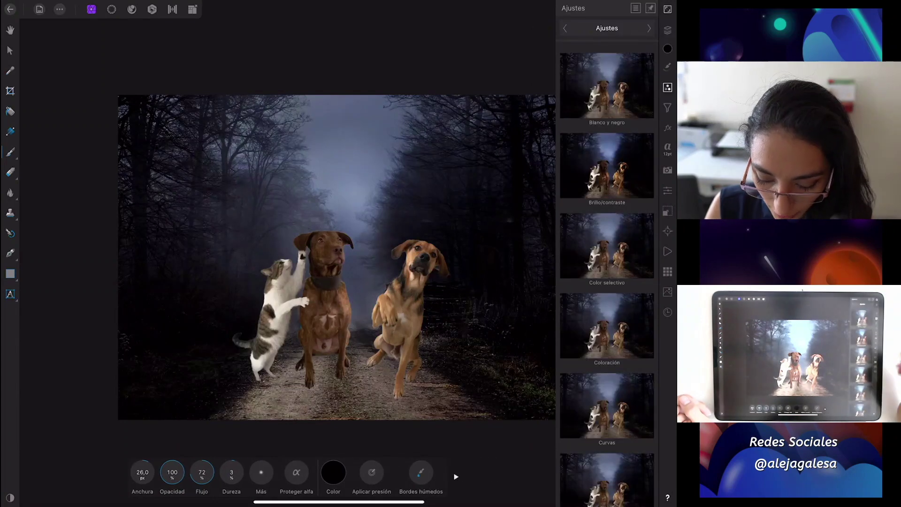
Step: Add an HSL adjustment to the animals with saturation -18% and luminance -7%
{"action": "scroll", "coordinate": [610, 399], "scroll_direction": "down", "scroll_amount": 10}
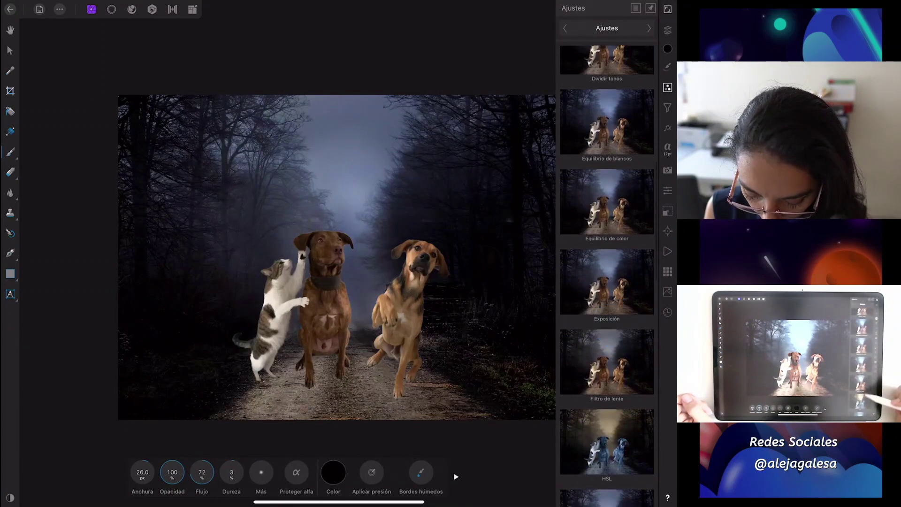
{"action": "left_click", "coordinate": [607, 441]}
{"action": "left_click", "coordinate": [216, 472]}
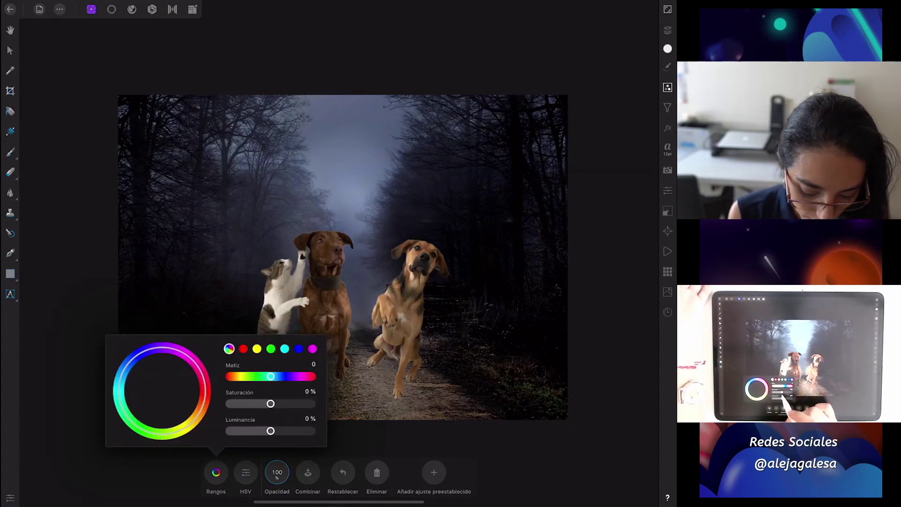
{"action": "left_click_drag", "start_coordinate": [270, 403], "coordinate": [268, 431]}
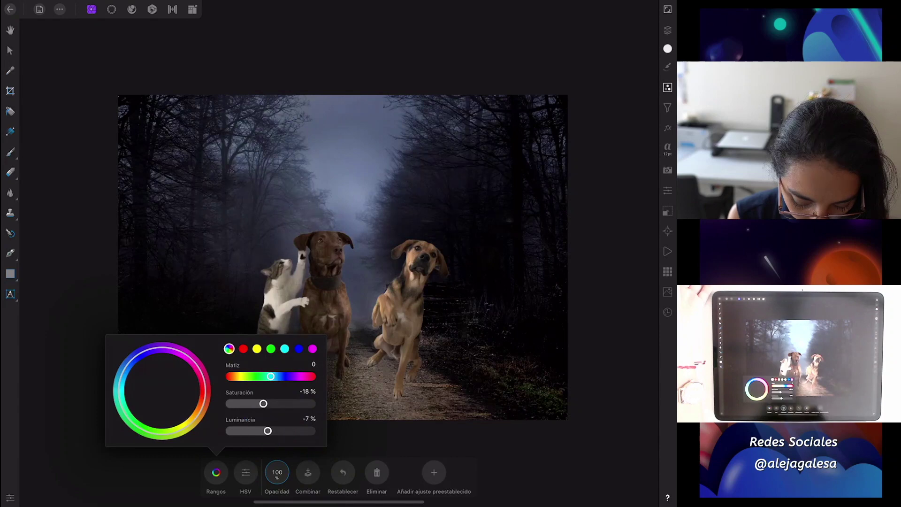
{"action": "left_click", "coordinate": [216, 472]}
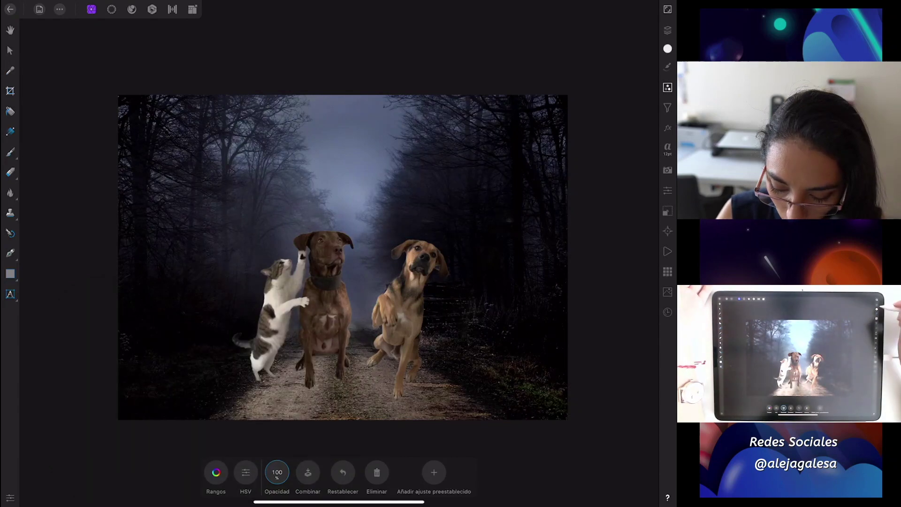
{"action": "left_click", "coordinate": [667, 30]}
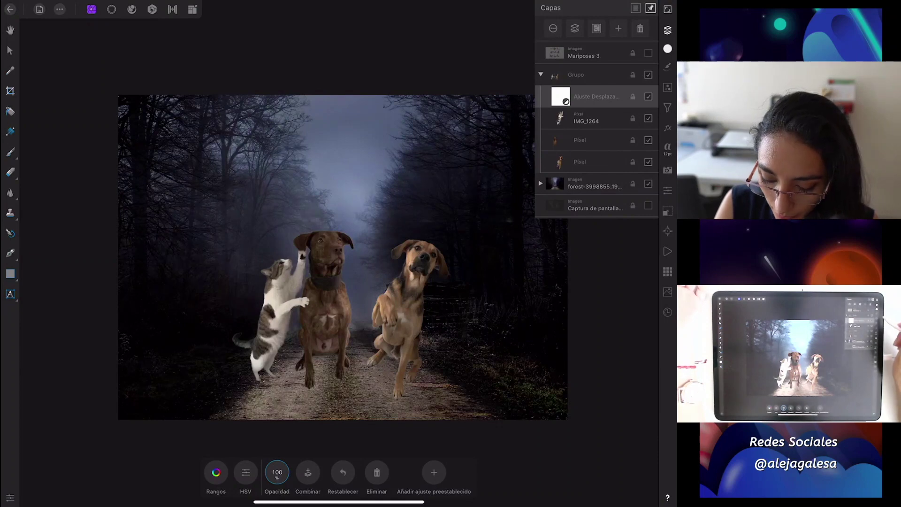
Step: Add a Curves adjustment with one control point on the curve
{"action": "left_click", "coordinate": [667, 87]}
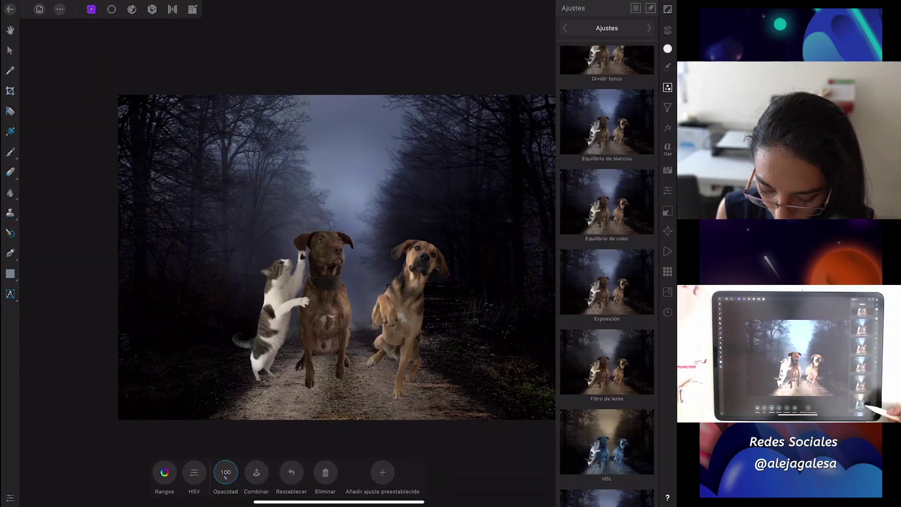
{"action": "left_click", "coordinate": [607, 405]}
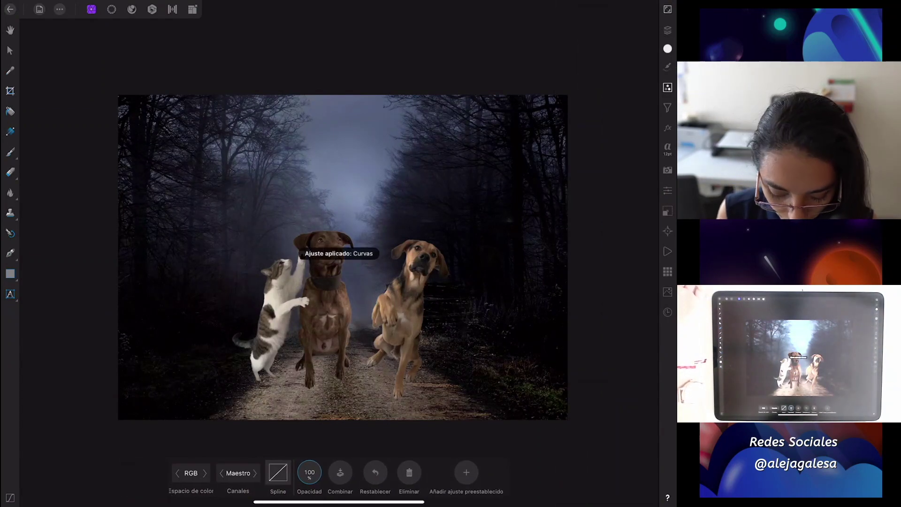
{"action": "left_click", "coordinate": [278, 472]}
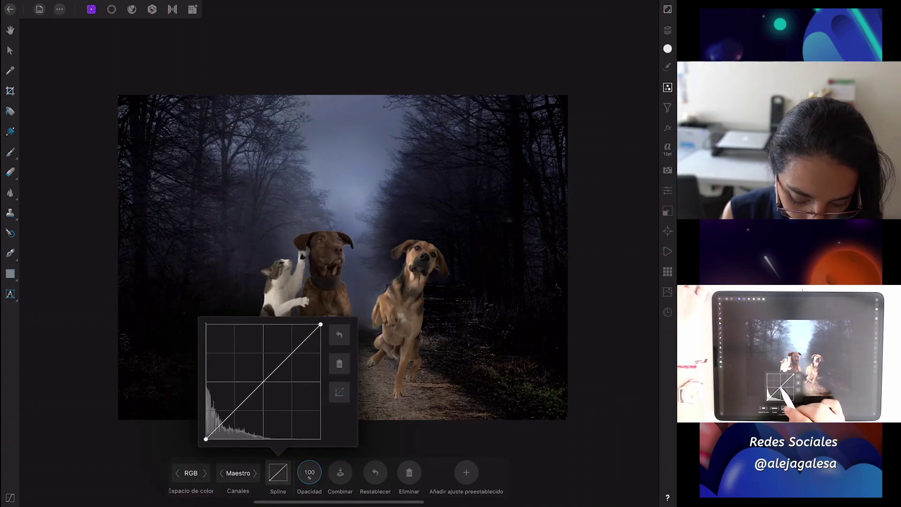
{"action": "left_click", "coordinate": [270, 384]}
{"action": "left_click", "coordinate": [667, 30]}
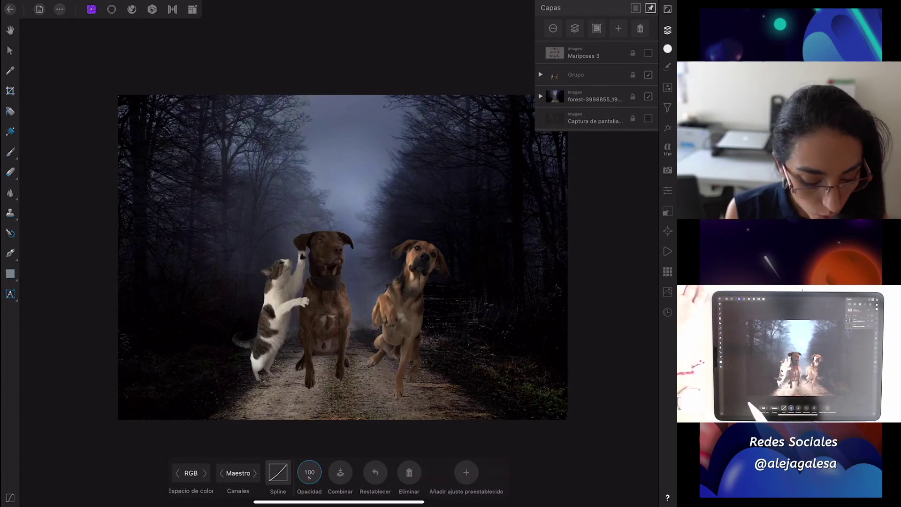
Step: Draw a rectangle covering the whole canvas above the animal group
{"action": "left_click", "coordinate": [587, 74]}
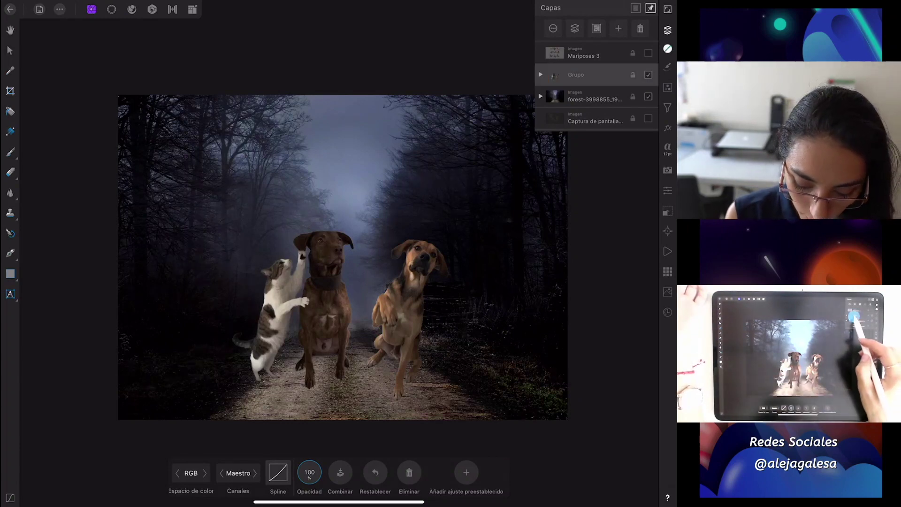
{"action": "left_click", "coordinate": [10, 274]}
{"action": "mouse_move", "coordinate": [100, 88]}
{"action": "left_mouse_down"}
{"action": "mouse_move", "coordinate": [468, 371]}
{"action": "mouse_move", "coordinate": [584, 425]}
{"action": "left_mouse_up"}
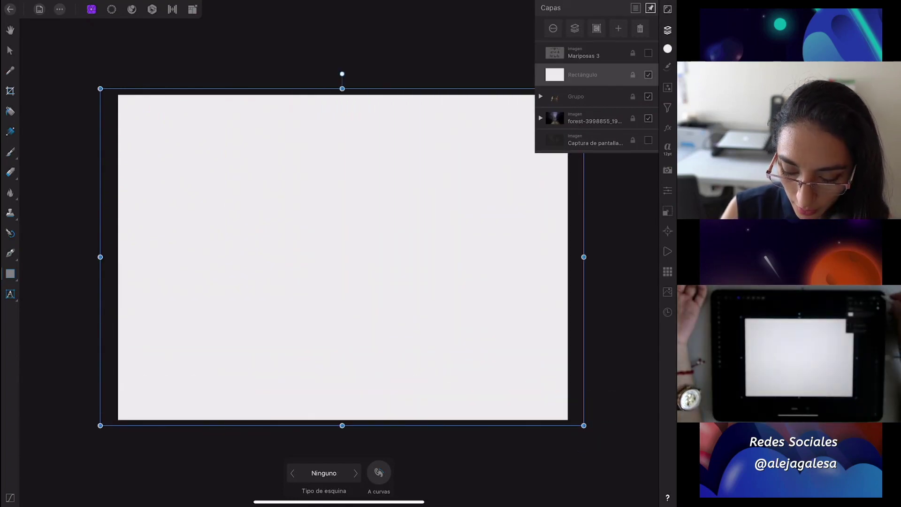
Step: Colour the full-canvas rectangle black
{"action": "left_click", "coordinate": [667, 49]}
{"action": "left_click_drag", "start_coordinate": [591, 135], "coordinate": [592, 84]}
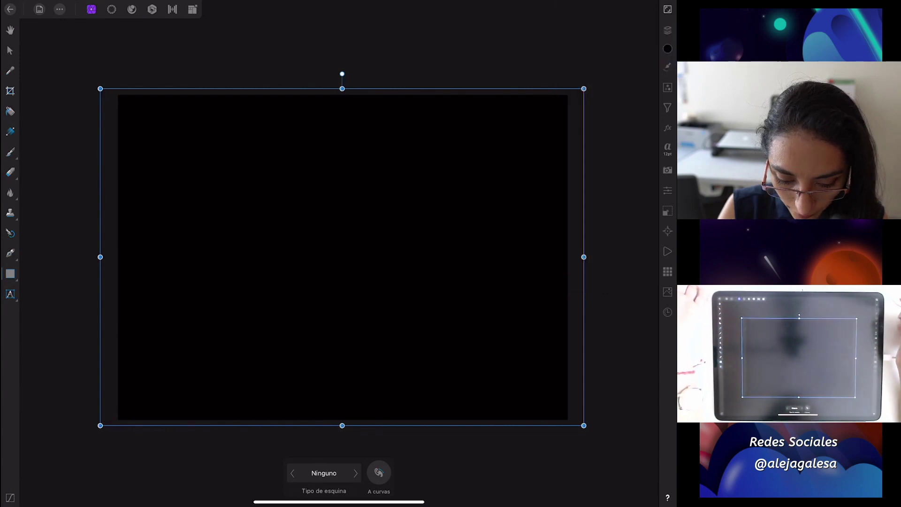
{"action": "left_click", "coordinate": [667, 29]}
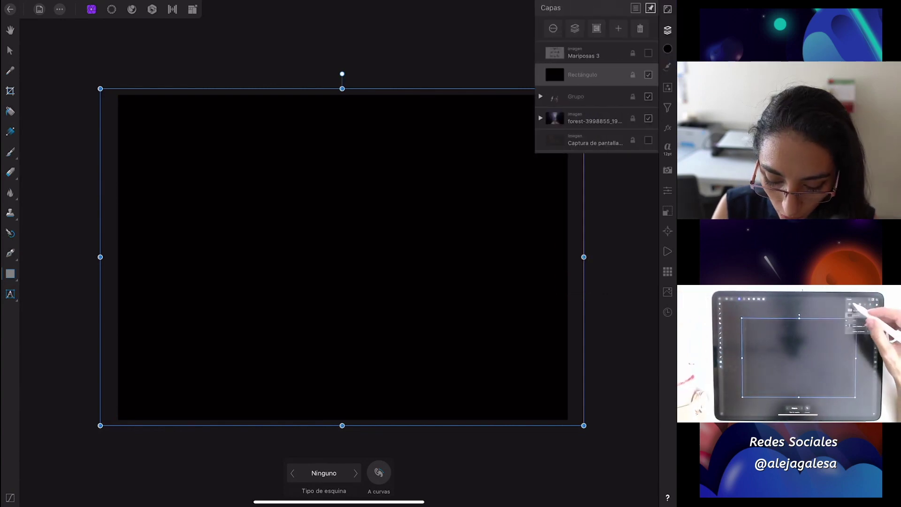
Step: Set the rectangle's blend mode to Multiplicar with 28% opacity
{"action": "left_click", "coordinate": [553, 28]}
{"action": "left_click", "coordinate": [595, 82]}
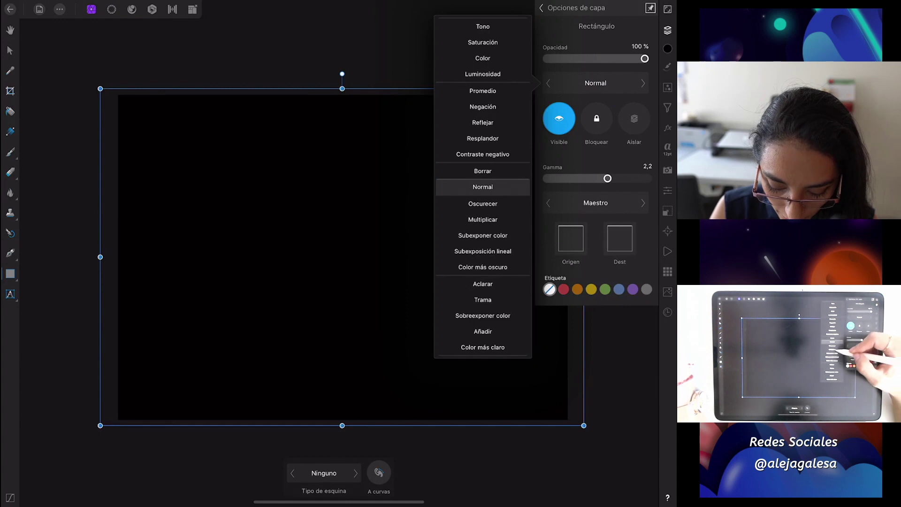
{"action": "left_click", "coordinate": [482, 219]}
{"action": "left_click_drag", "start_coordinate": [645, 59], "coordinate": [588, 58]}
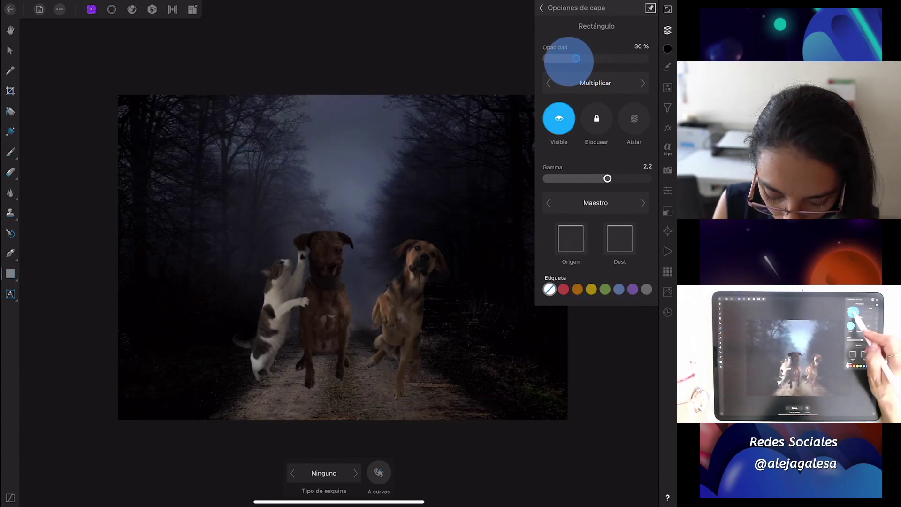
{"action": "left_click_drag", "start_coordinate": [575, 59], "coordinate": [574, 58]}
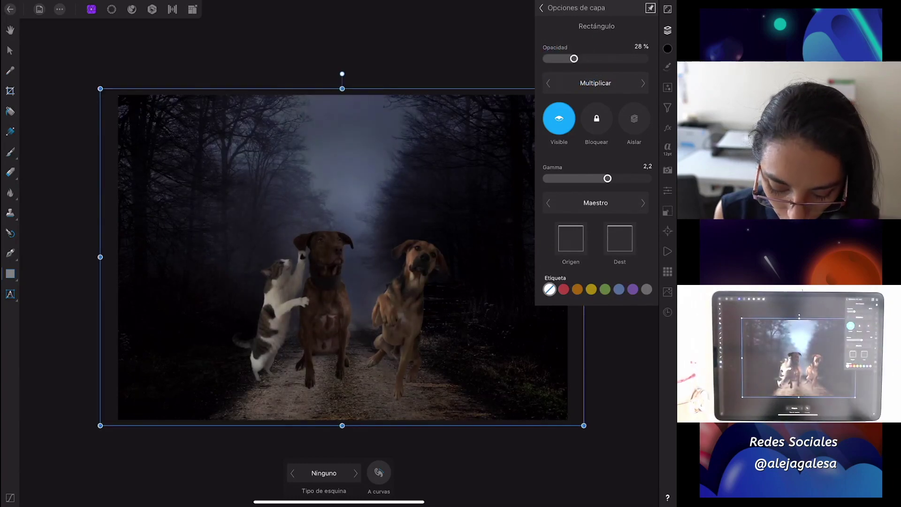
{"action": "left_click", "coordinate": [542, 7]}
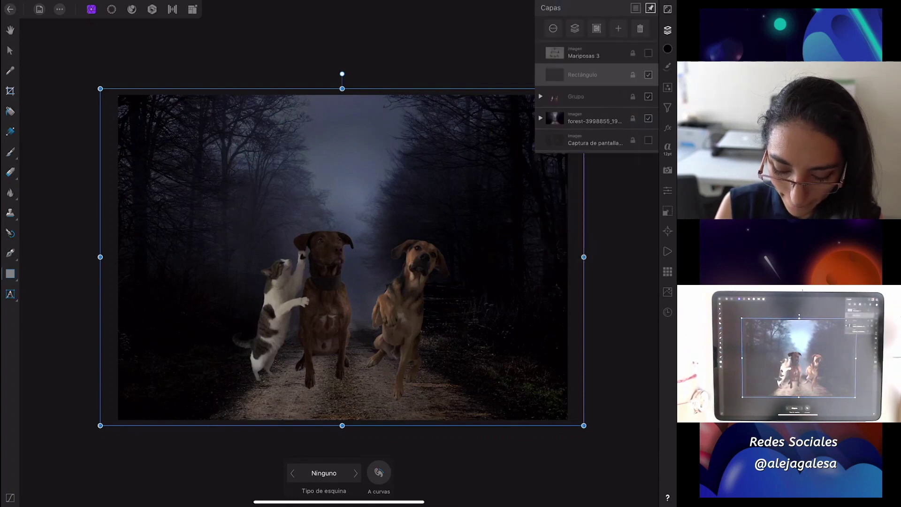
Step: Add a layer mask to Rectángulo and set up a Paint Brush at about 747 px and 60% opacity
{"action": "left_click", "coordinate": [618, 29]}
{"action": "left_click", "coordinate": [610, 95]}
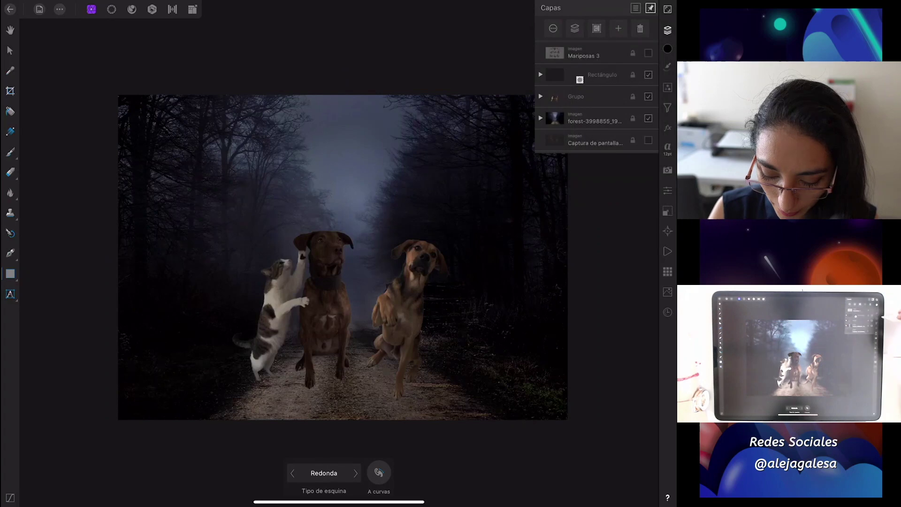
{"action": "left_click", "coordinate": [541, 74]}
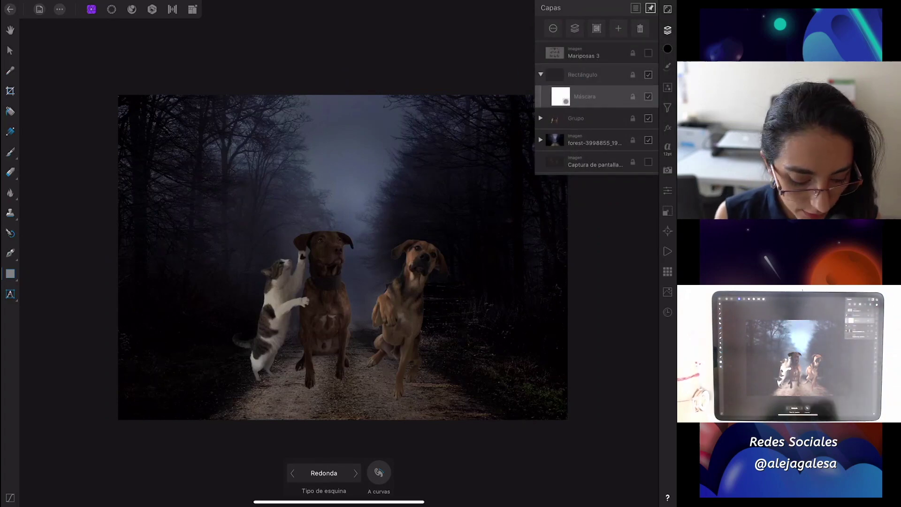
{"action": "left_click", "coordinate": [10, 151]}
{"action": "left_click_drag", "start_coordinate": [194, 472], "coordinate": [207, 439]}
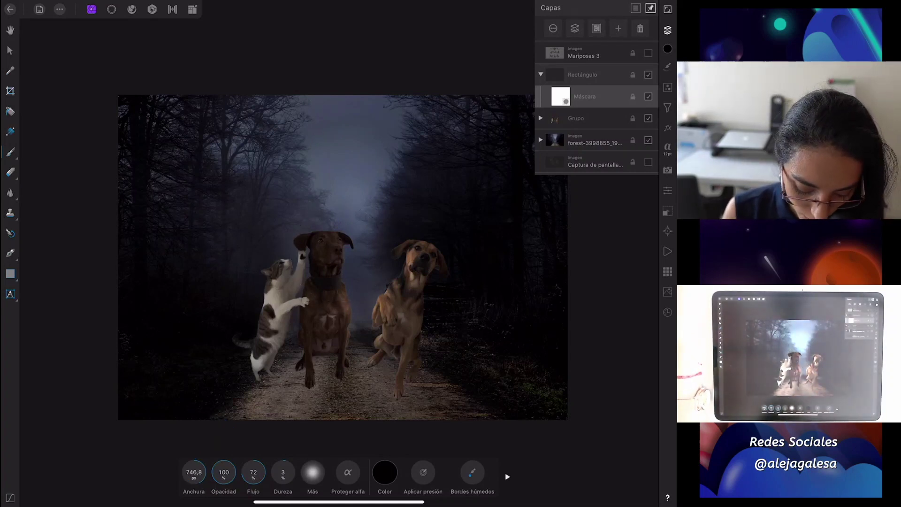
{"action": "mouse_move", "coordinate": [224, 472]}
{"action": "left_mouse_down"}
{"action": "mouse_move", "coordinate": [226, 483]}
{"action": "mouse_move", "coordinate": [193, 467]}
{"action": "left_mouse_up"}
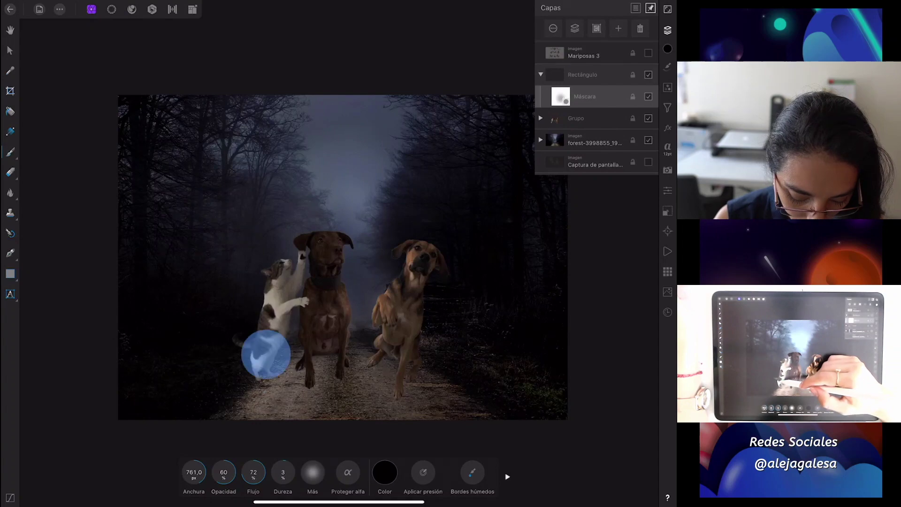
Step: Paint the mask over the cat, both dogs' heads and legs, and a glow in the fog
{"action": "left_click", "coordinate": [277, 309]}
{"action": "left_click", "coordinate": [319, 272]}
{"action": "left_click", "coordinate": [330, 232]}
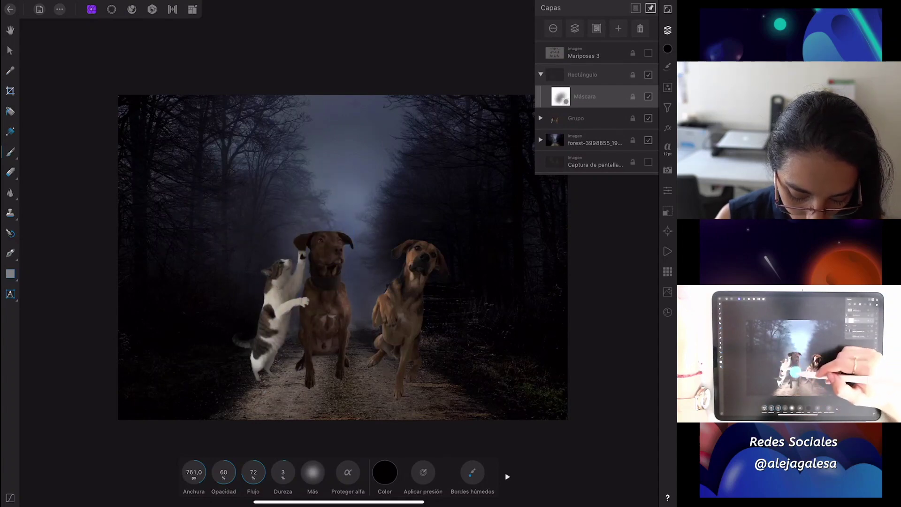
{"action": "left_click", "coordinate": [378, 245]}
{"action": "left_click_drag", "start_coordinate": [364, 196], "coordinate": [325, 212]}
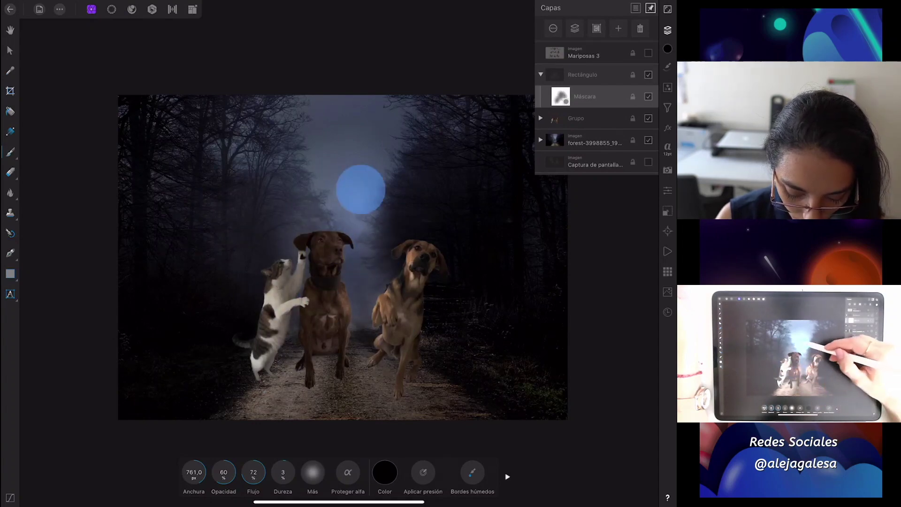
{"action": "left_click", "coordinate": [340, 335]}
{"action": "left_click", "coordinate": [296, 373]}
{"action": "left_click", "coordinate": [270, 351]}
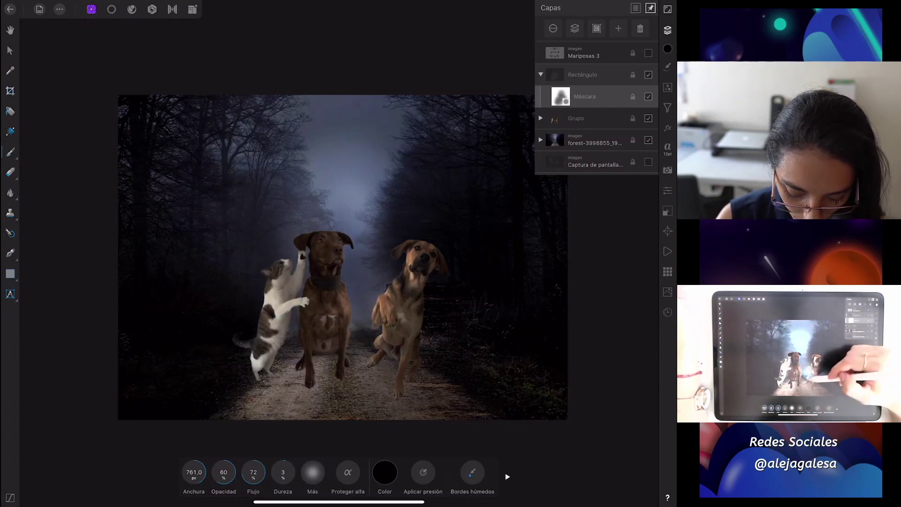
{"action": "left_click", "coordinate": [417, 256]}
{"action": "left_click", "coordinate": [387, 375]}
{"action": "left_click", "coordinate": [326, 361]}
{"action": "left_click", "coordinate": [261, 377]}
Step: Toggle the mask off to compare, then make the Mariposas 3 butterfly layer visible
{"action": "left_click", "coordinate": [648, 97]}
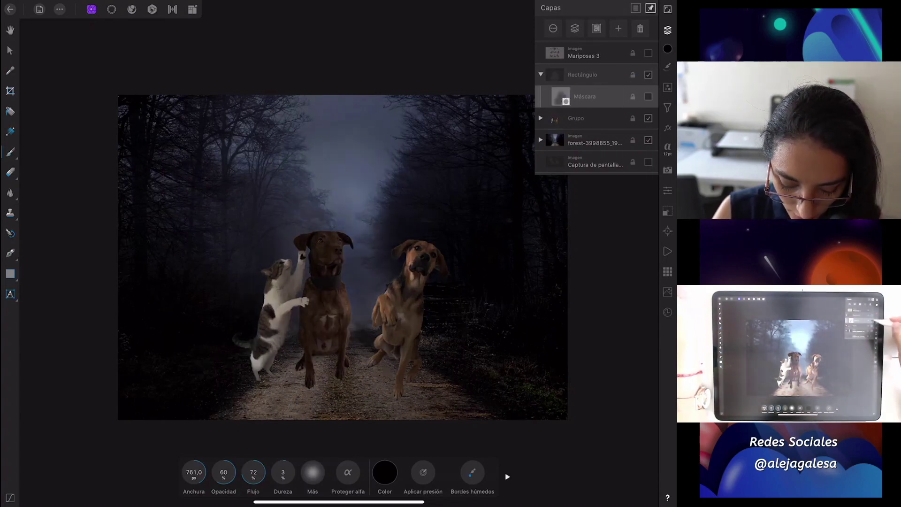
{"action": "left_click", "coordinate": [541, 74]}
{"action": "left_click", "coordinate": [668, 30]}
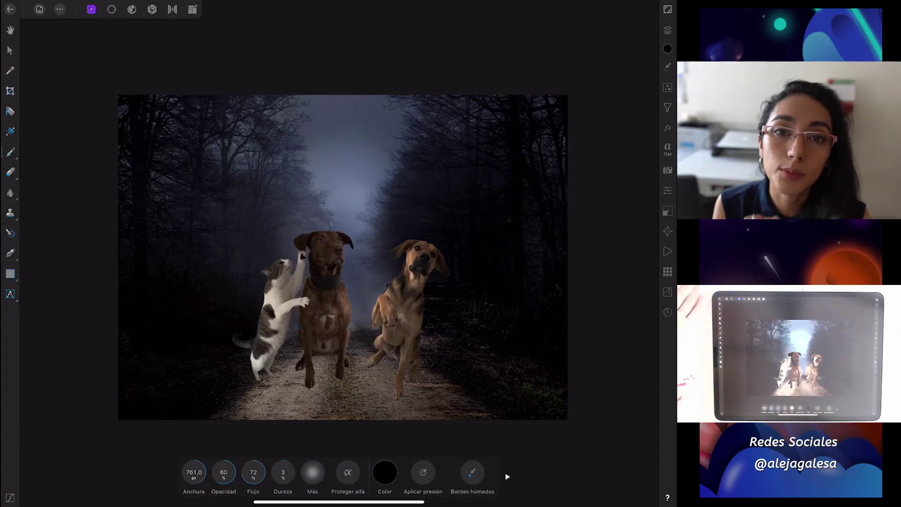
{"action": "left_click", "coordinate": [667, 30]}
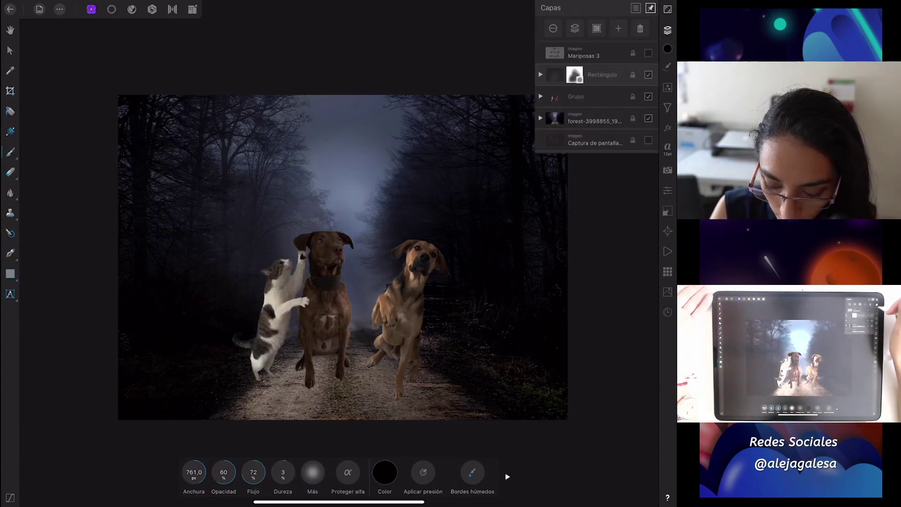
{"action": "left_click", "coordinate": [648, 53]}
{"action": "left_click", "coordinate": [667, 30]}
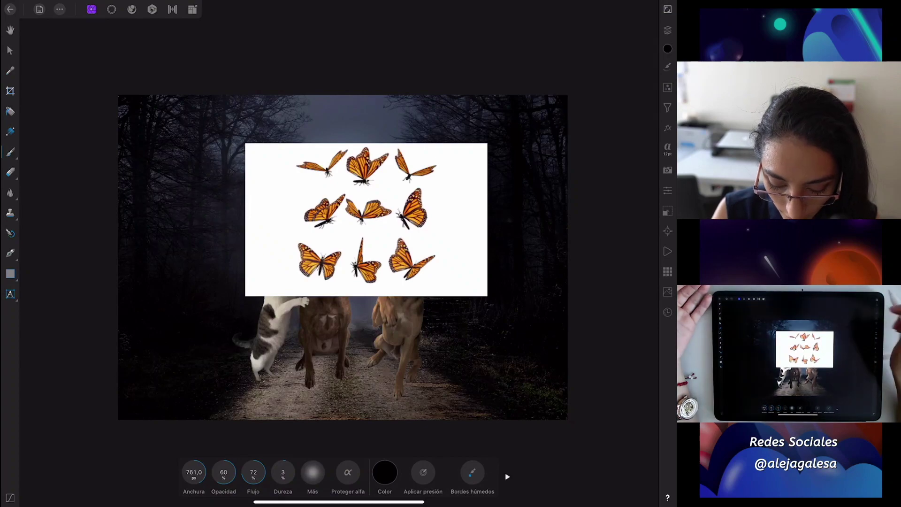
{"action": "scroll", "coordinate": [409, 220], "scroll_direction": "up", "scroll_amount": 3}
{"action": "scroll", "coordinate": [408, 221], "scroll_direction": "up", "scroll_amount": 3}
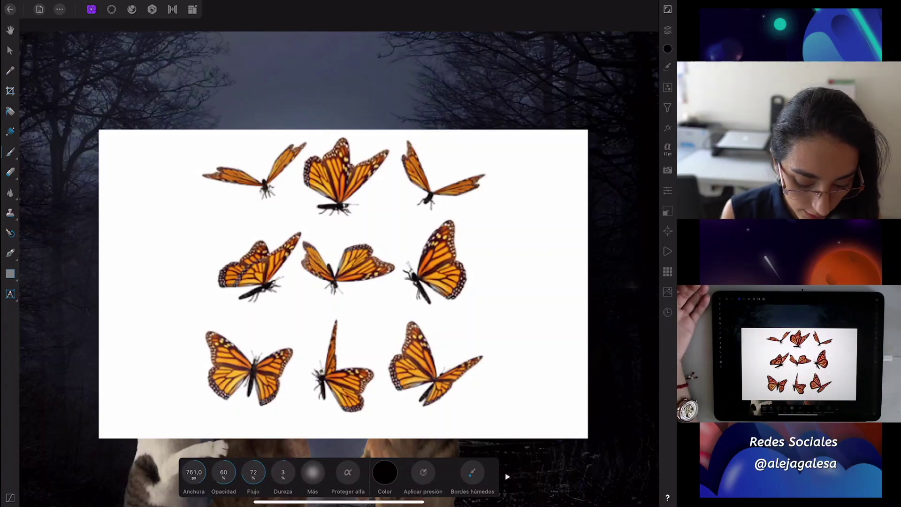
Step: Brush-select the bottom-right, middle-bottom, middle-left and centre butterflies, then refine the selection into a mask
{"action": "left_click", "coordinate": [111, 9]}
{"action": "left_click", "coordinate": [10, 71]}
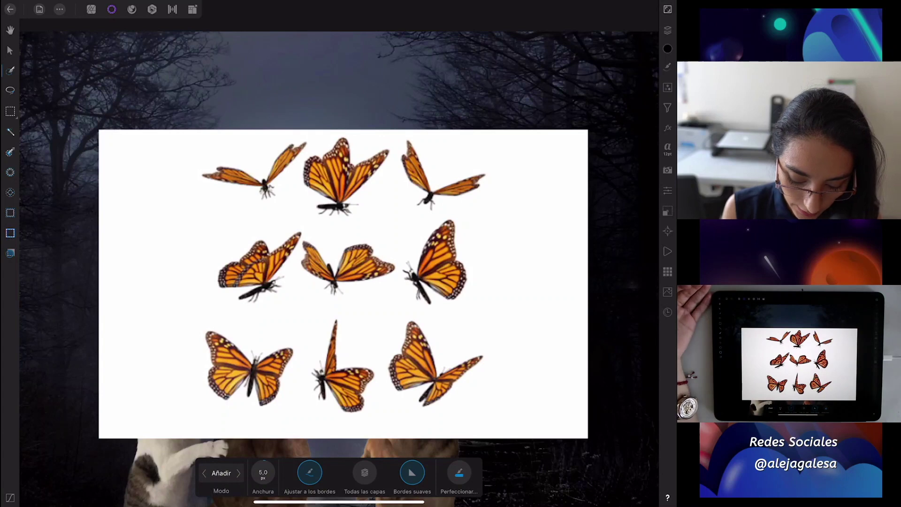
{"action": "mouse_move", "coordinate": [411, 373]}
{"action": "left_mouse_down"}
{"action": "mouse_move", "coordinate": [405, 390]}
{"action": "mouse_move", "coordinate": [398, 377]}
{"action": "mouse_move", "coordinate": [446, 378]}
{"action": "left_mouse_up"}
{"action": "left_click_drag", "start_coordinate": [335, 326], "coordinate": [335, 329]}
{"action": "left_click_drag", "start_coordinate": [254, 263], "coordinate": [291, 241]}
{"action": "left_click", "coordinate": [667, 30]}
{"action": "left_click_drag", "start_coordinate": [253, 277], "coordinate": [262, 281]}
{"action": "left_click_drag", "start_coordinate": [319, 262], "coordinate": [348, 267]}
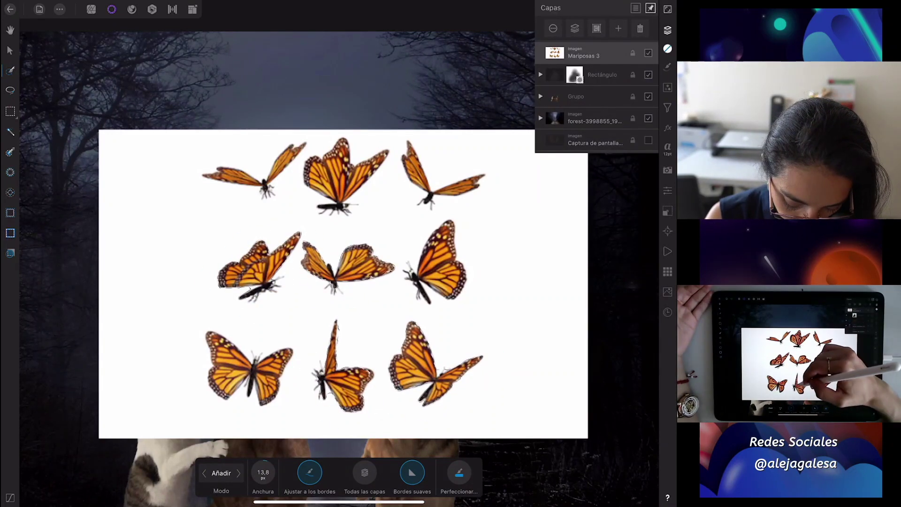
{"action": "left_click", "coordinate": [459, 473]}
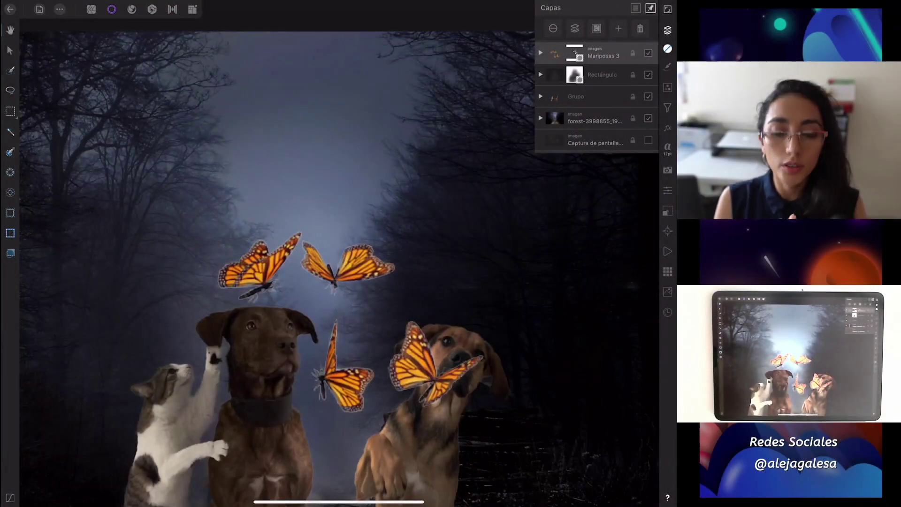
Step: Rasterize Mariposas 3 and apply the Quitar blanco mate filter to strip the white fringes
{"action": "scroll", "coordinate": [447, 329], "scroll_direction": "down", "scroll_amount": 2}
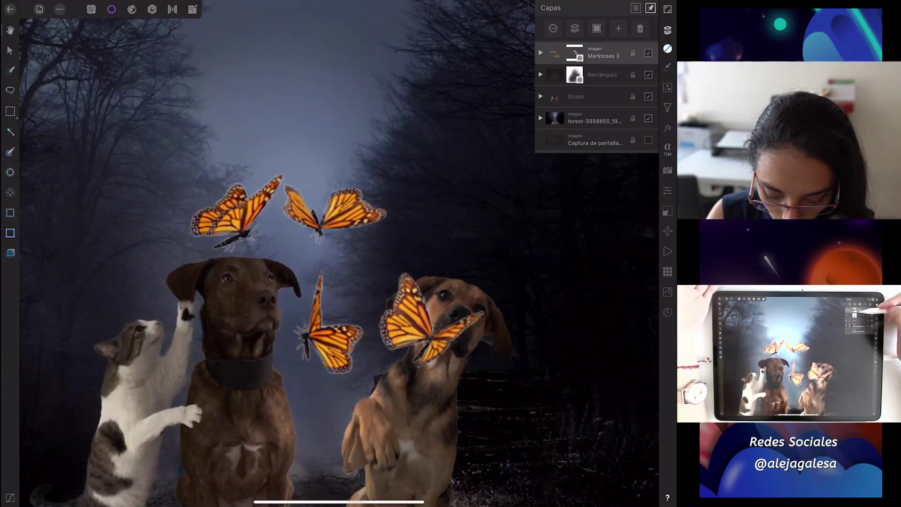
{"action": "left_click", "coordinate": [574, 28]}
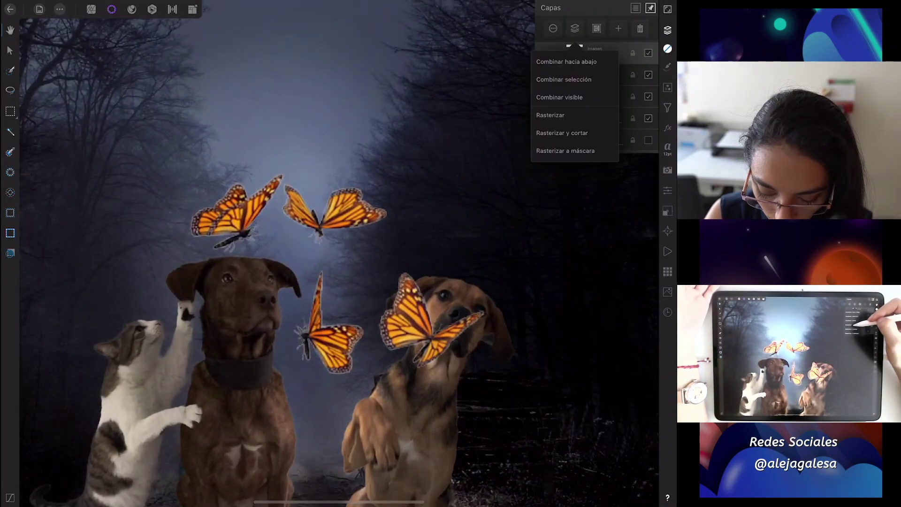
{"action": "left_click", "coordinate": [550, 115]}
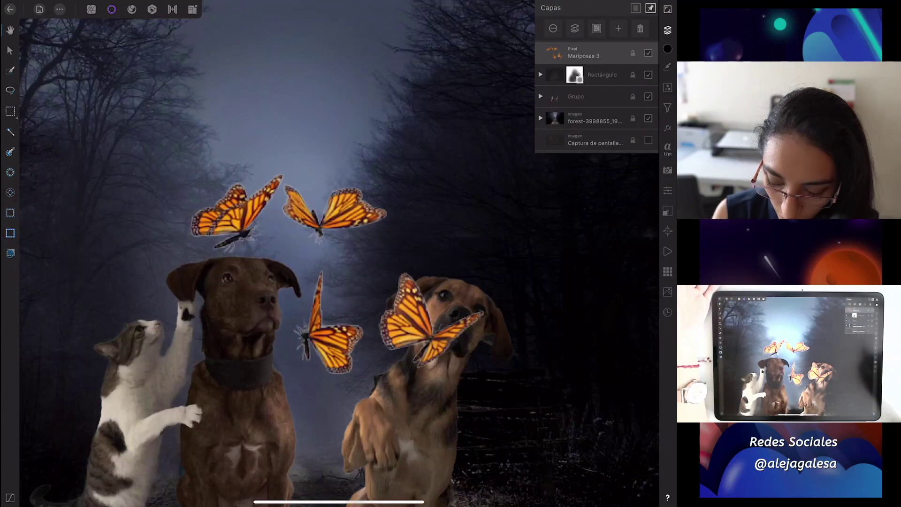
{"action": "left_click", "coordinate": [667, 107]}
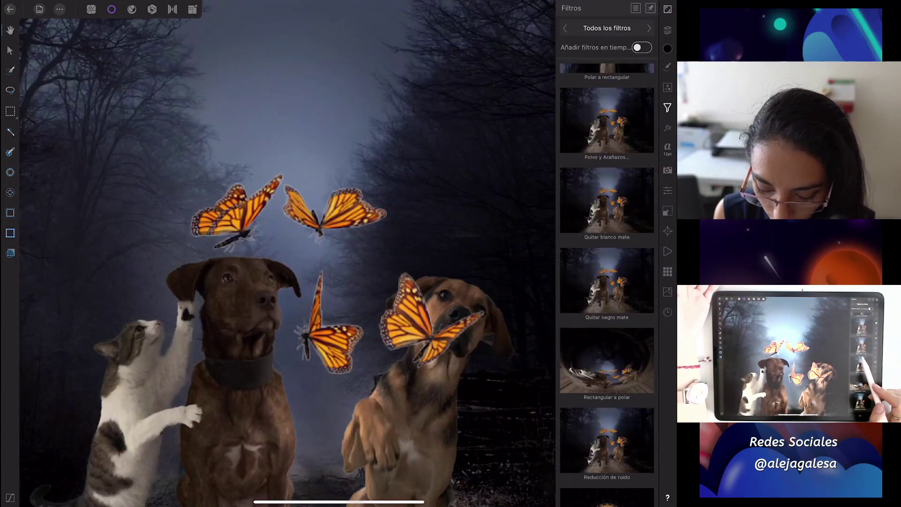
{"action": "left_click", "coordinate": [606, 200]}
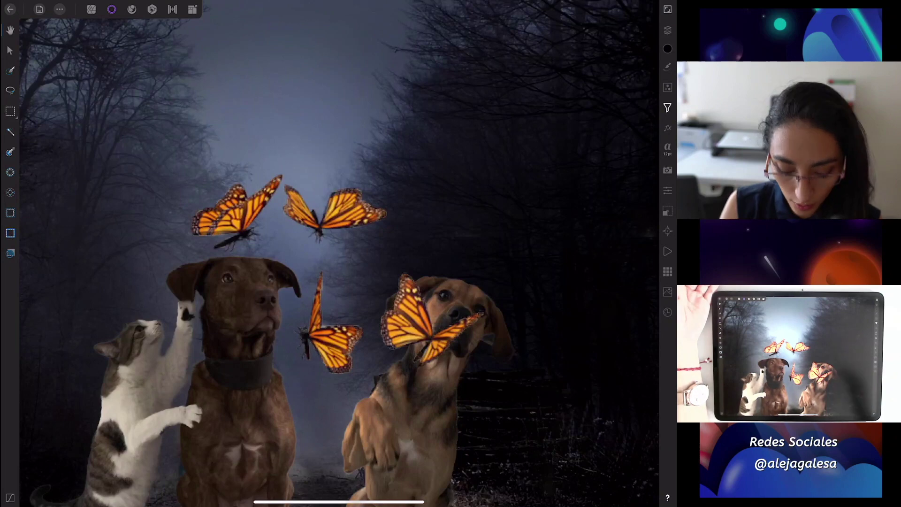
{"action": "left_click", "coordinate": [667, 30]}
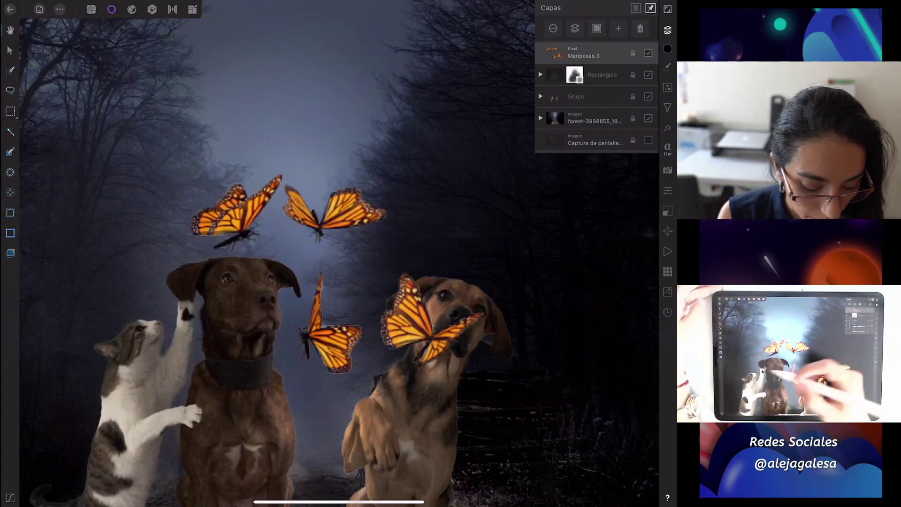
{"action": "left_click", "coordinate": [10, 111]}
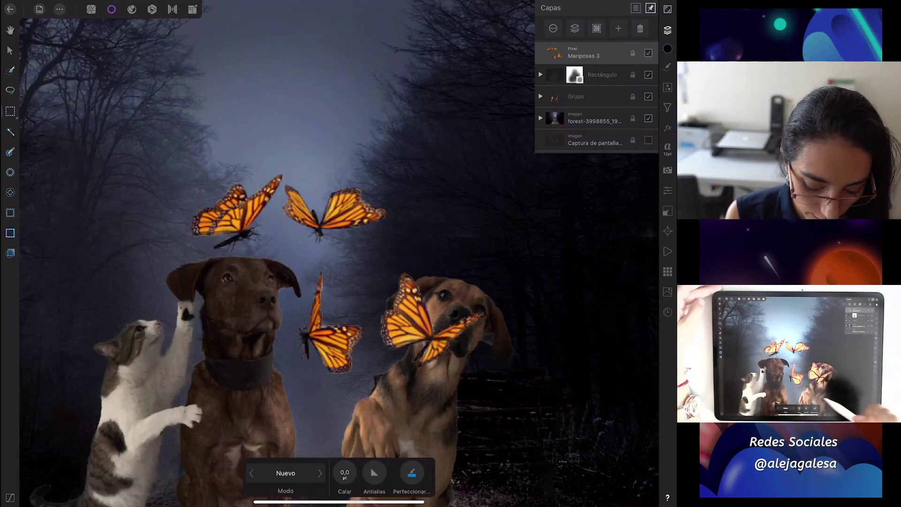
Step: Copy the butterfly on the right dog's face onto a new layer using Refine with New Layer output
{"action": "mouse_move", "coordinate": [377, 256]}
{"action": "left_mouse_down"}
{"action": "mouse_move", "coordinate": [426, 381]}
{"action": "mouse_move", "coordinate": [494, 386]}
{"action": "left_mouse_up"}
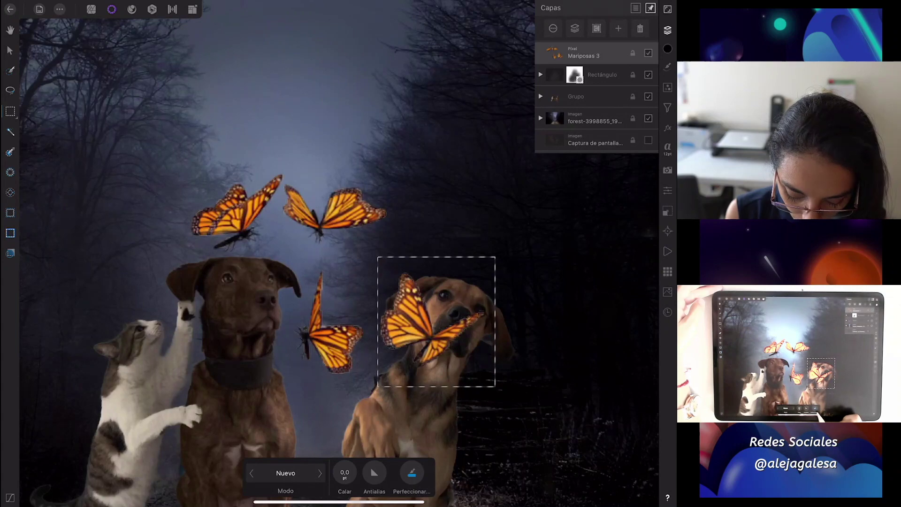
{"action": "left_click", "coordinate": [411, 473]}
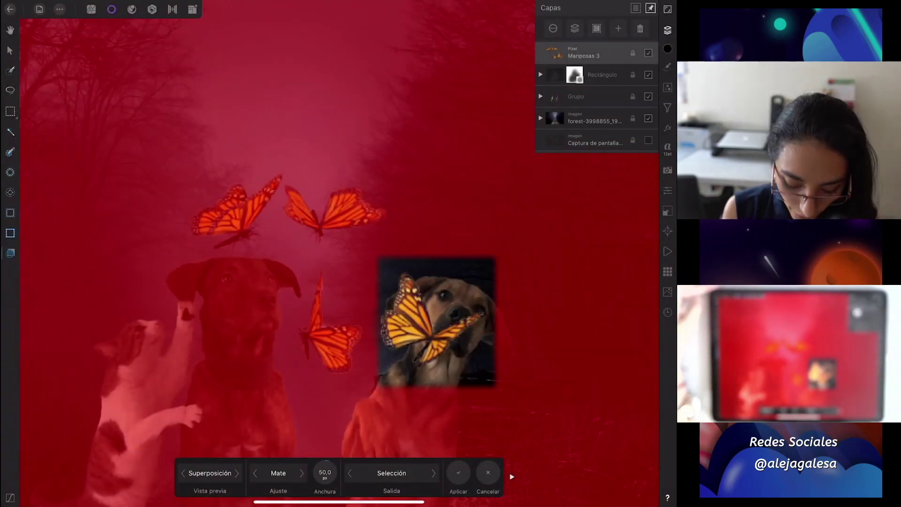
{"action": "left_click", "coordinate": [392, 473]}
{"action": "left_click_drag", "start_coordinate": [423, 422], "coordinate": [423, 379]}
{"action": "left_click", "coordinate": [391, 421]}
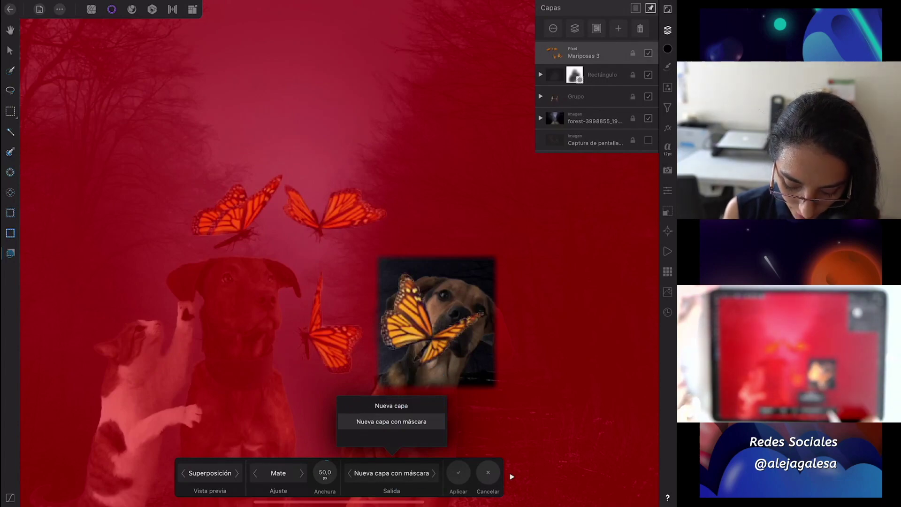
{"action": "left_click", "coordinate": [459, 472]}
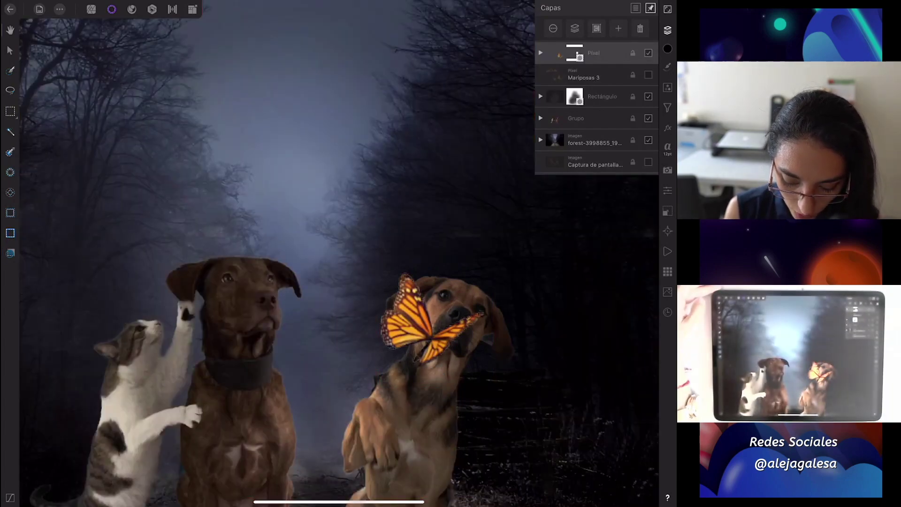
{"action": "left_click", "coordinate": [648, 75]}
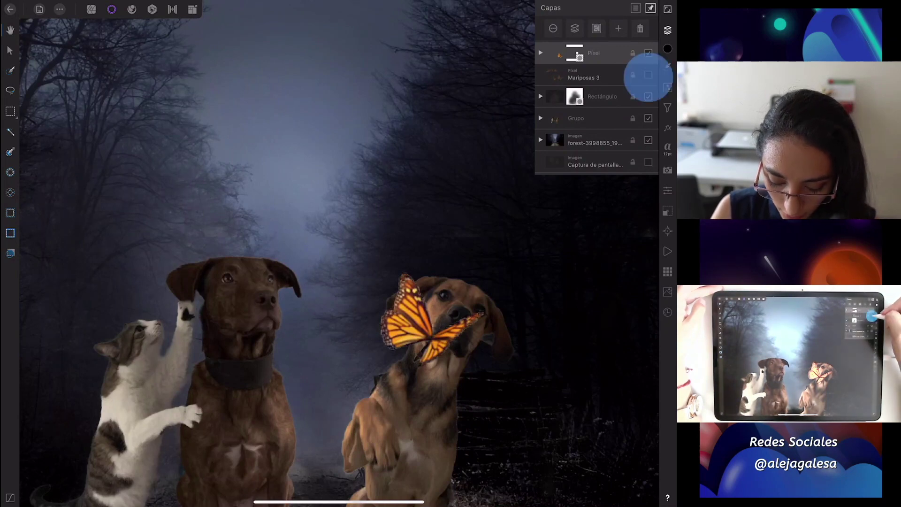
Step: Copy the middle and left butterflies onto their own new layers the same way
{"action": "left_click", "coordinate": [10, 112]}
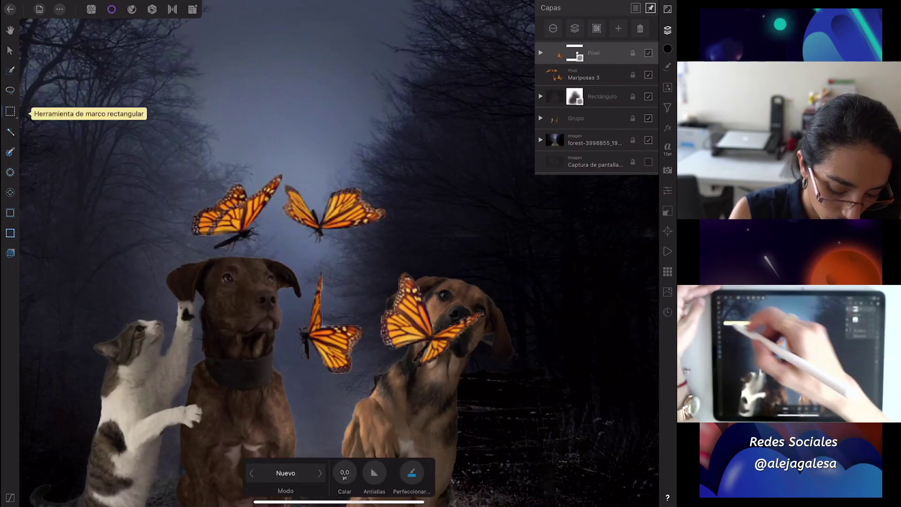
{"action": "left_click_drag", "start_coordinate": [277, 265], "coordinate": [366, 389]}
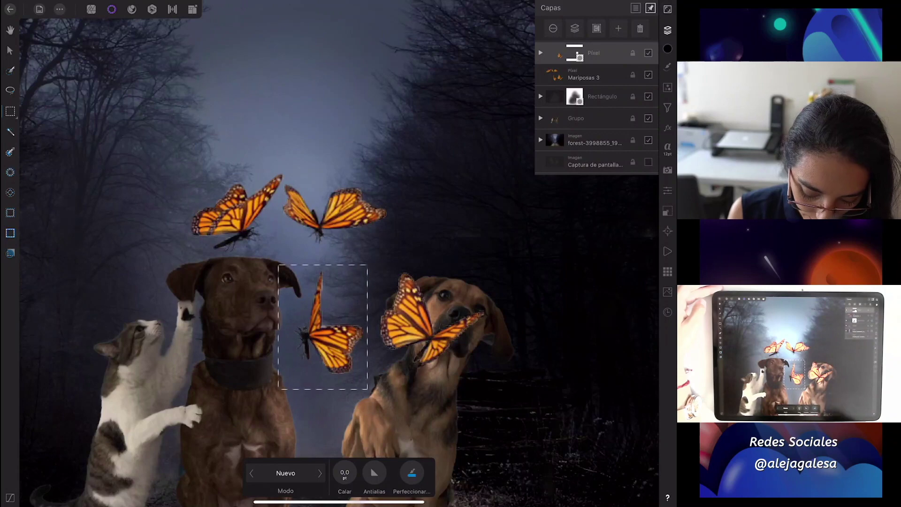
{"action": "left_click", "coordinate": [411, 473]}
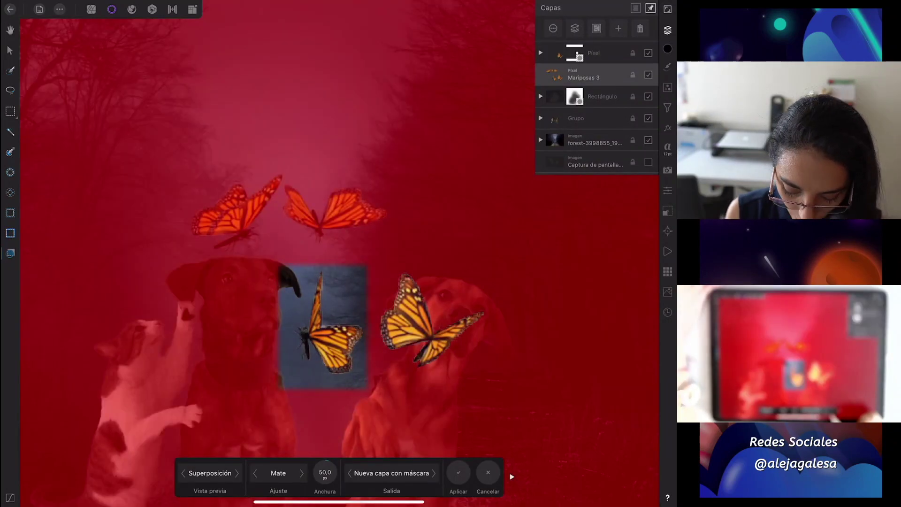
{"action": "left_click", "coordinate": [458, 472]}
{"action": "left_click_drag", "start_coordinate": [177, 162], "coordinate": [272, 254]}
{"action": "left_click", "coordinate": [411, 474]}
{"action": "left_click", "coordinate": [458, 472]}
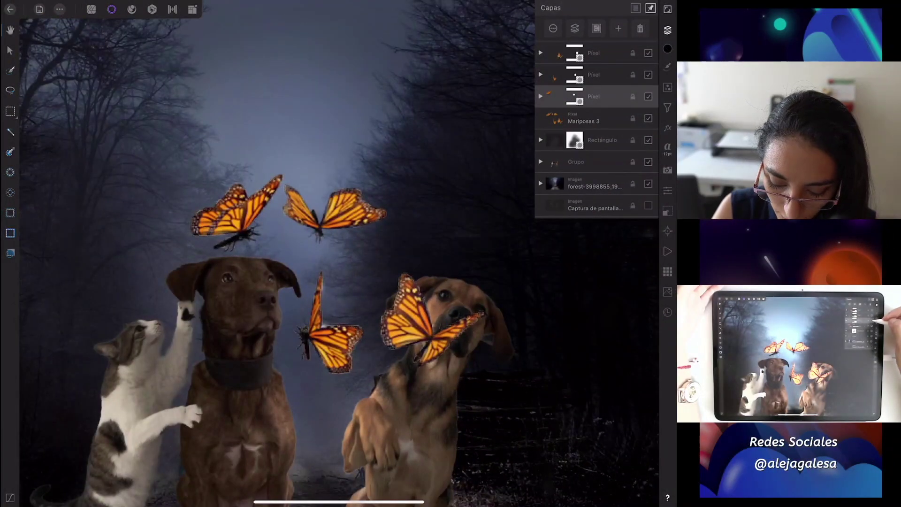
Step: Select Mariposas 3 and hide the new butterfly Pixel layers
{"action": "left_click", "coordinate": [648, 118]}
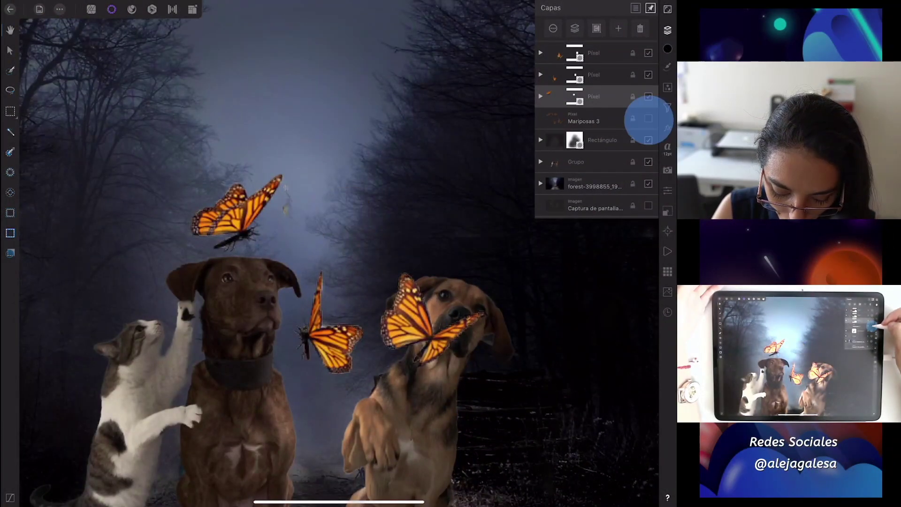
{"action": "left_click", "coordinate": [587, 118]}
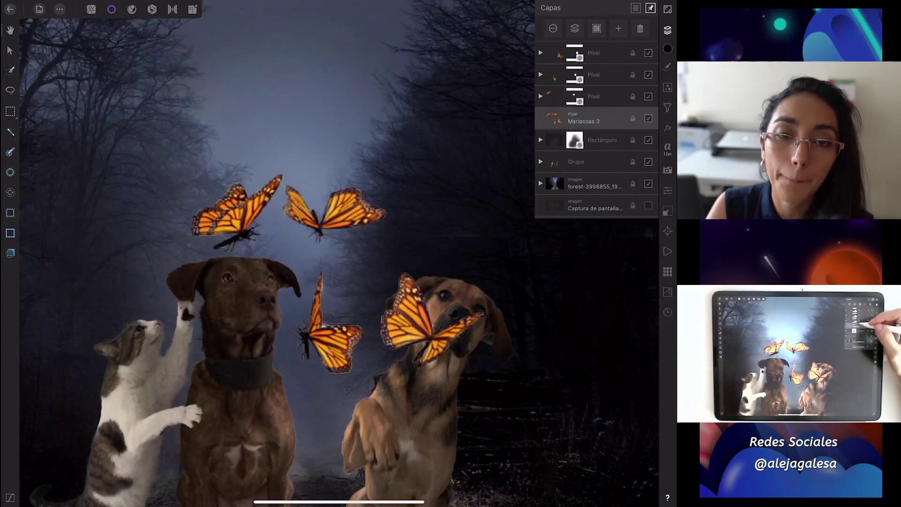
{"action": "left_click", "coordinate": [648, 96]}
{"action": "left_click", "coordinate": [648, 75]}
{"action": "left_click", "coordinate": [91, 9]}
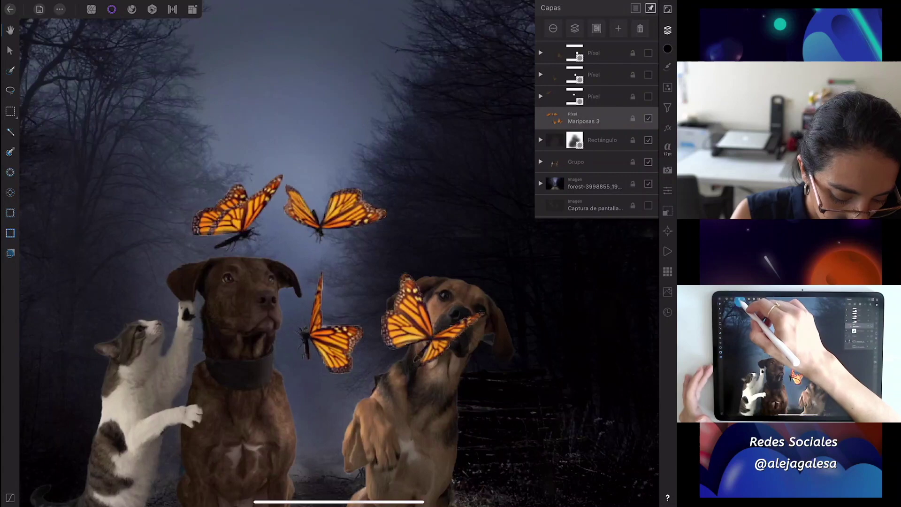
Step: Erase the duplicate butterflies from Mariposas 3 and show the three butterfly Pixel layers again
{"action": "left_click", "coordinate": [10, 172]}
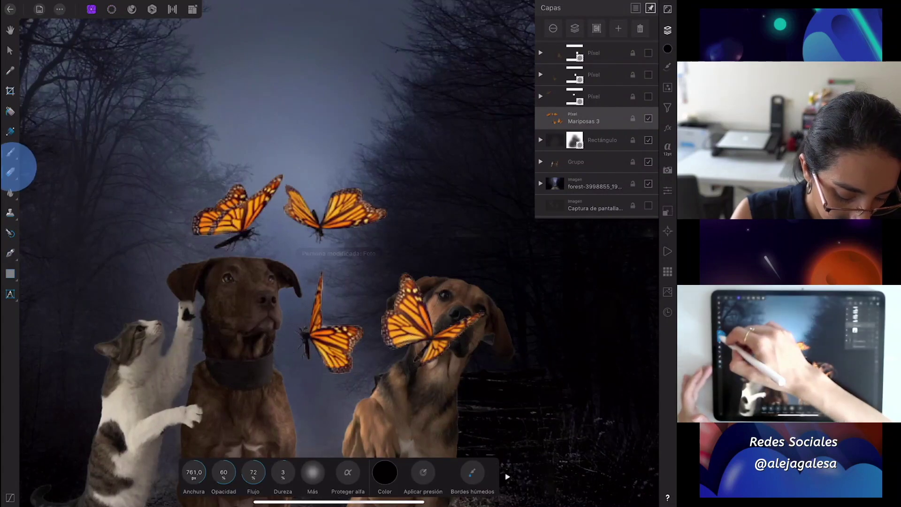
{"action": "mouse_move", "coordinate": [461, 335]}
{"action": "left_mouse_down"}
{"action": "mouse_move", "coordinate": [396, 288]}
{"action": "mouse_move", "coordinate": [393, 342]}
{"action": "mouse_move", "coordinate": [366, 321]}
{"action": "mouse_move", "coordinate": [322, 352]}
{"action": "mouse_move", "coordinate": [312, 312]}
{"action": "mouse_move", "coordinate": [306, 342]}
{"action": "mouse_move", "coordinate": [239, 197]}
{"action": "mouse_move", "coordinate": [233, 191]}
{"action": "mouse_move", "coordinate": [189, 226]}
{"action": "mouse_move", "coordinate": [224, 180]}
{"action": "mouse_move", "coordinate": [232, 221]}
{"action": "mouse_move", "coordinate": [261, 175]}
{"action": "mouse_move", "coordinate": [213, 253]}
{"action": "mouse_move", "coordinate": [226, 246]}
{"action": "left_mouse_up"}
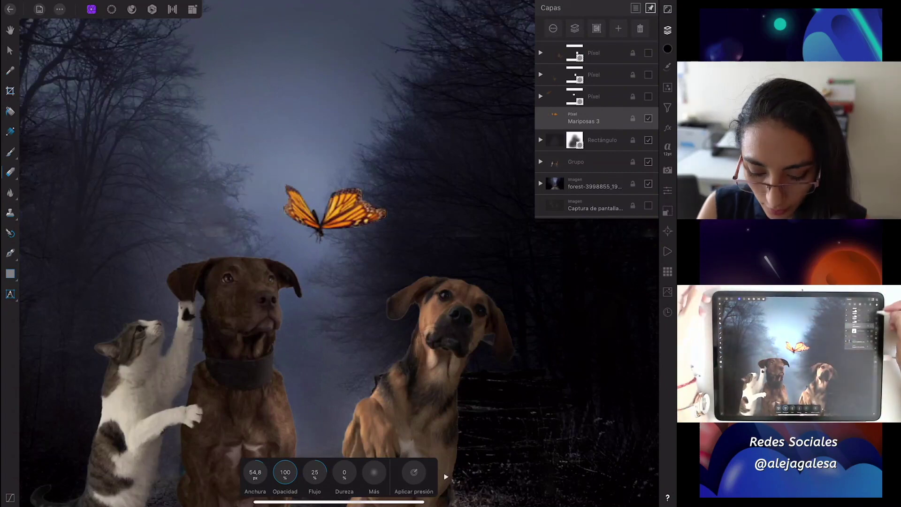
{"action": "left_click", "coordinate": [648, 97]}
{"action": "left_click", "coordinate": [648, 74]}
{"action": "left_click", "coordinate": [648, 52]}
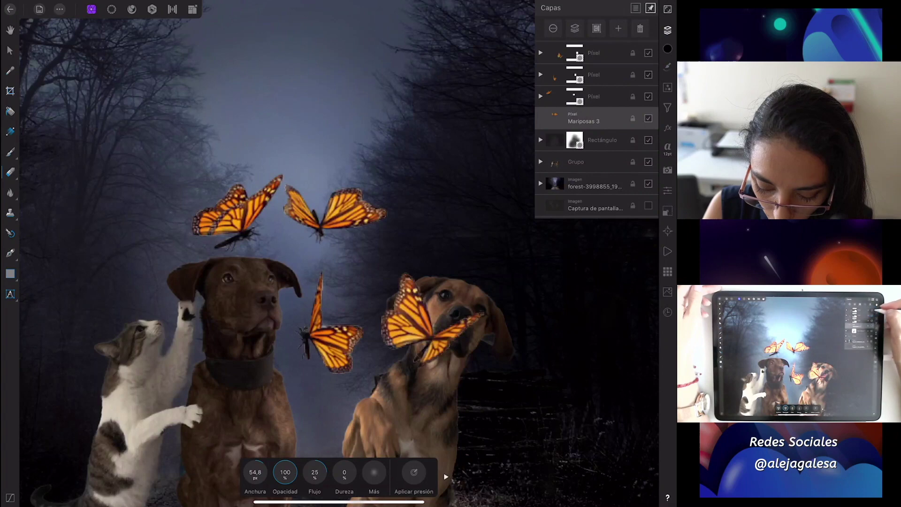
Step: Rasterize the top butterfly layer from the layer actions menu
{"action": "left_click", "coordinate": [605, 96]}
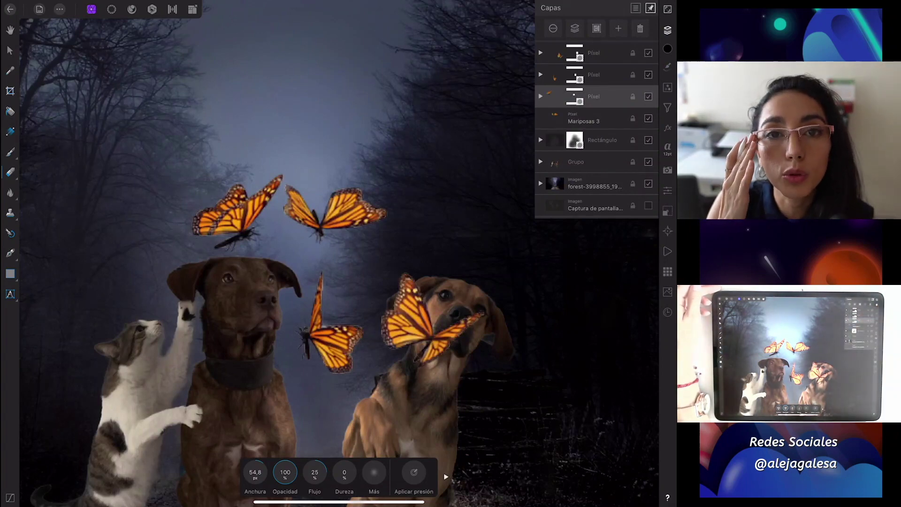
{"action": "left_click", "coordinate": [596, 96]}
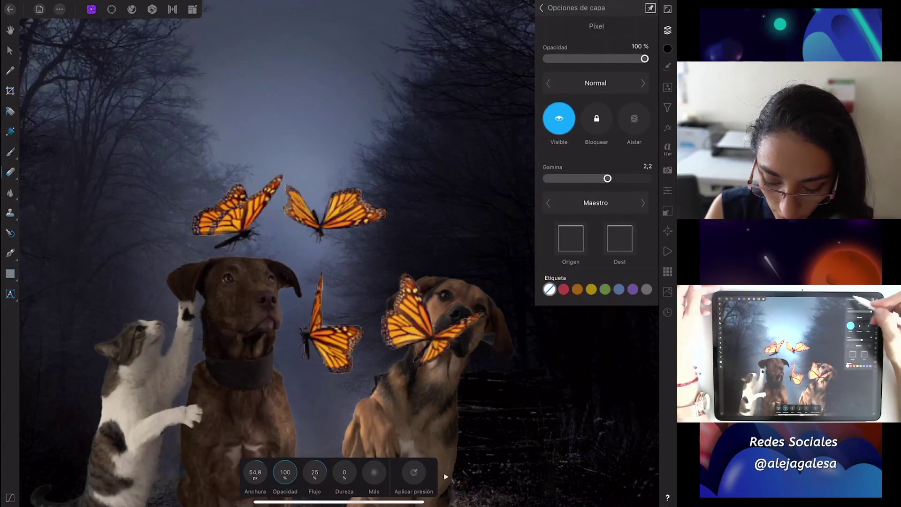
{"action": "left_click", "coordinate": [541, 7]}
{"action": "left_click", "coordinate": [635, 8]}
{"action": "left_click", "coordinate": [592, 96]}
{"action": "left_click", "coordinate": [591, 75]}
{"action": "left_click", "coordinate": [635, 8]}
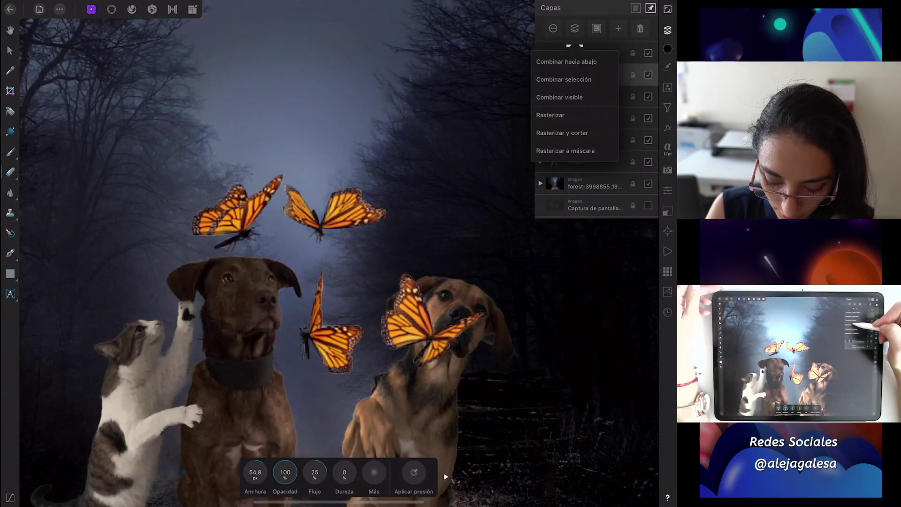
{"action": "left_click", "coordinate": [577, 47]}
{"action": "left_click", "coordinate": [557, 55]}
{"action": "left_click", "coordinate": [550, 115]}
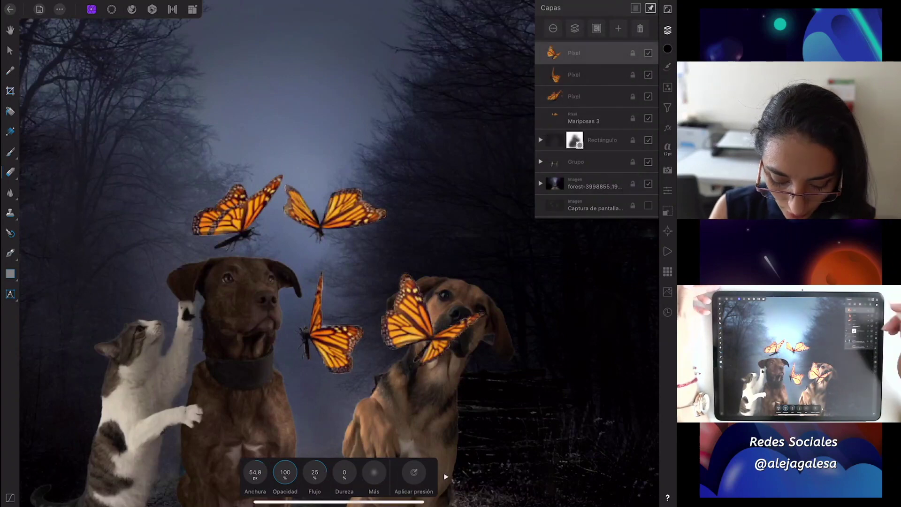
{"action": "scroll", "coordinate": [421, 247], "scroll_direction": "down", "scroll_amount": 5}
{"action": "scroll", "coordinate": [421, 247], "scroll_direction": "up", "scroll_amount": 1}
{"action": "left_click", "coordinate": [10, 51]}
Step: Move butterflies off the right dog's face to the lower right, and another to the top
{"action": "left_click_drag", "start_coordinate": [407, 261], "coordinate": [468, 243]}
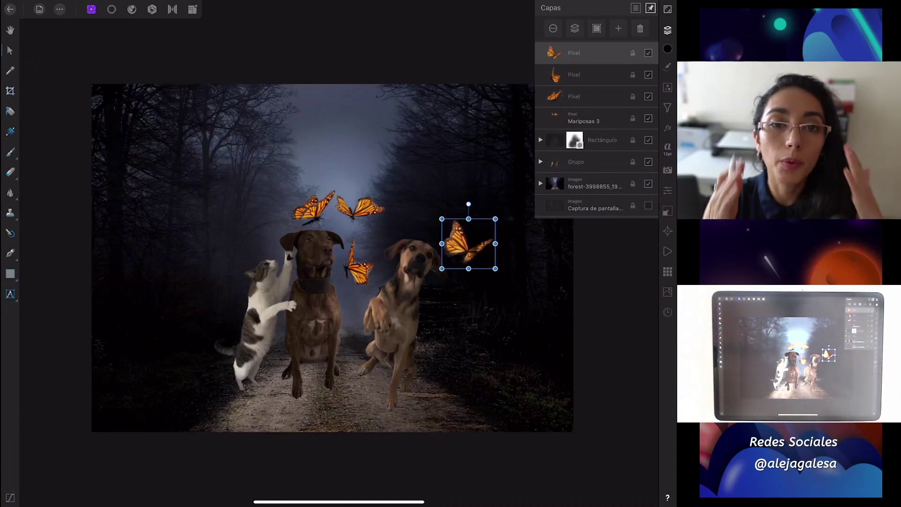
{"action": "scroll", "coordinate": [422, 293], "scroll_direction": "down", "scroll_amount": 2}
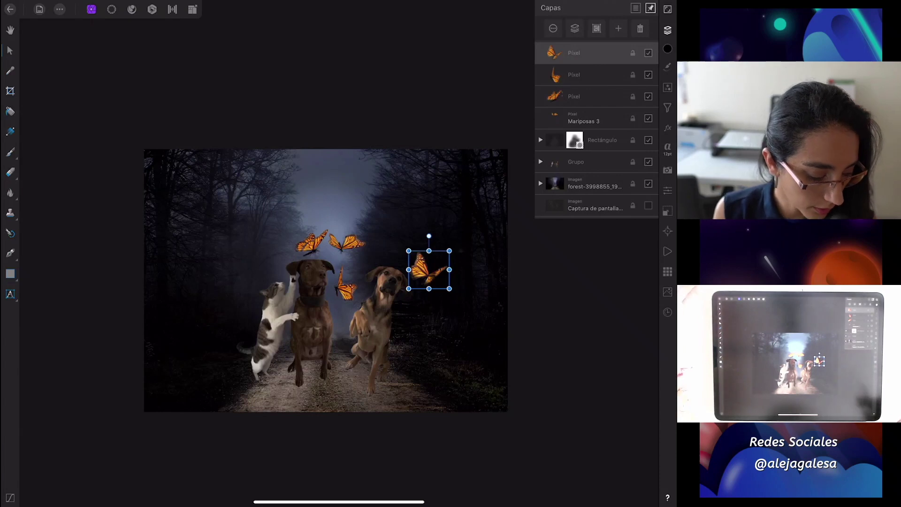
{"action": "left_click_drag", "start_coordinate": [429, 270], "coordinate": [462, 312]}
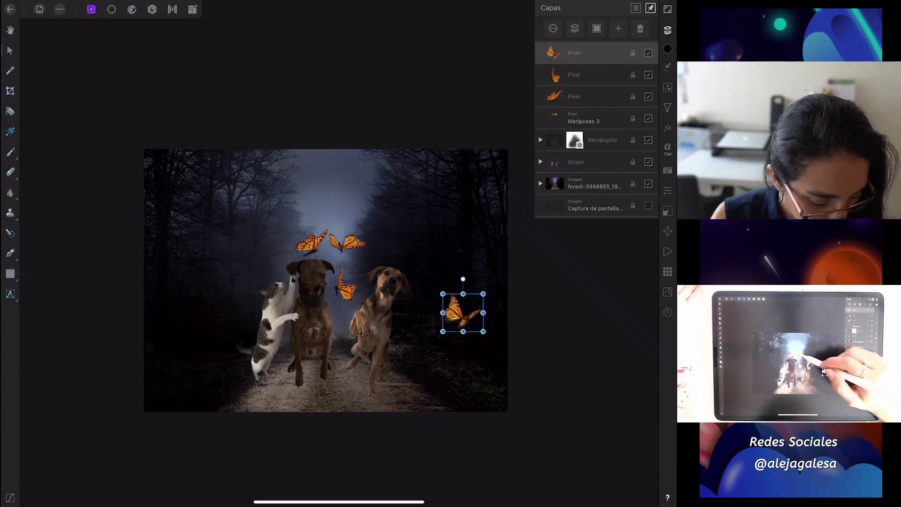
{"action": "left_click_drag", "start_coordinate": [346, 284], "coordinate": [433, 253]}
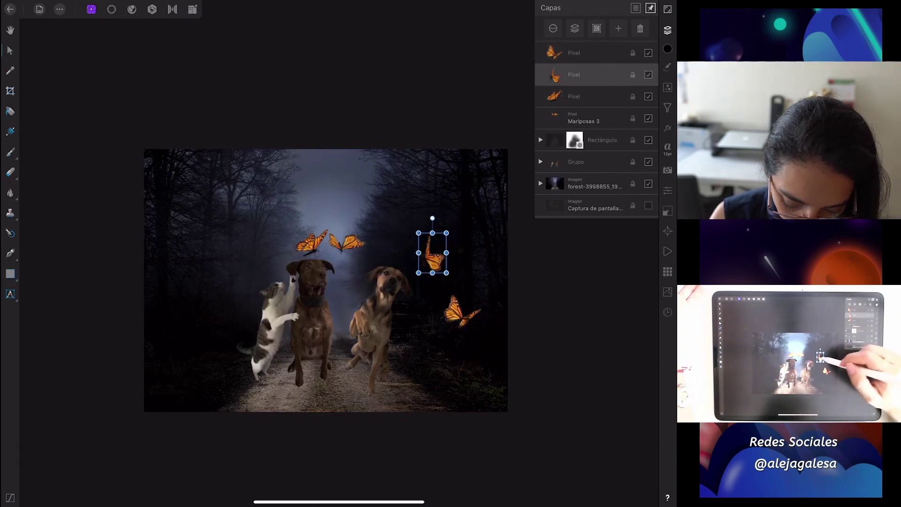
{"action": "left_click_drag", "start_coordinate": [463, 313], "coordinate": [465, 341]}
{"action": "left_click_drag", "start_coordinate": [347, 242], "coordinate": [395, 172]}
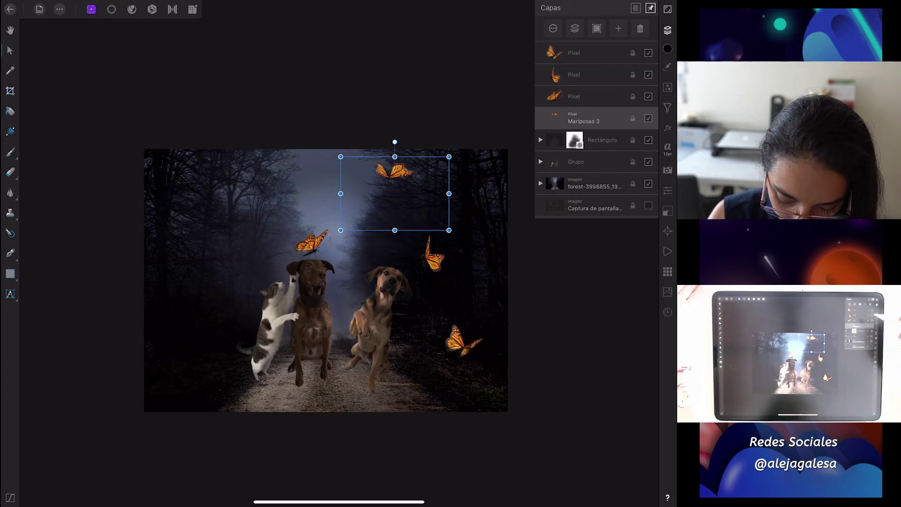
{"action": "left_click", "coordinate": [668, 211]}
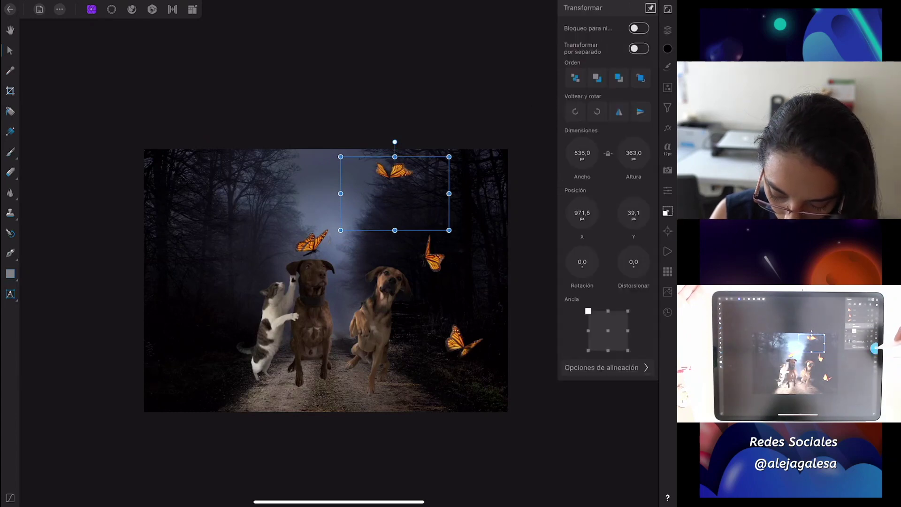
{"action": "left_click", "coordinate": [667, 211]}
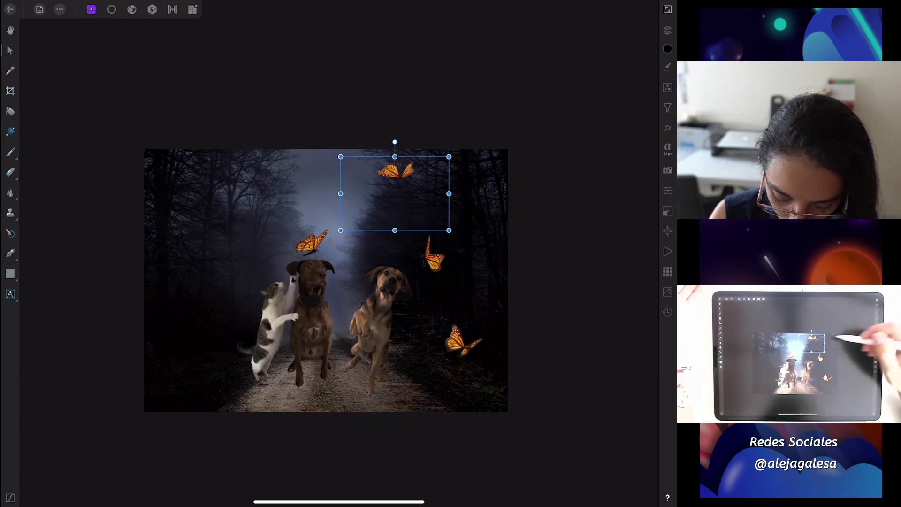
{"action": "left_click_drag", "start_coordinate": [394, 185], "coordinate": [383, 191]}
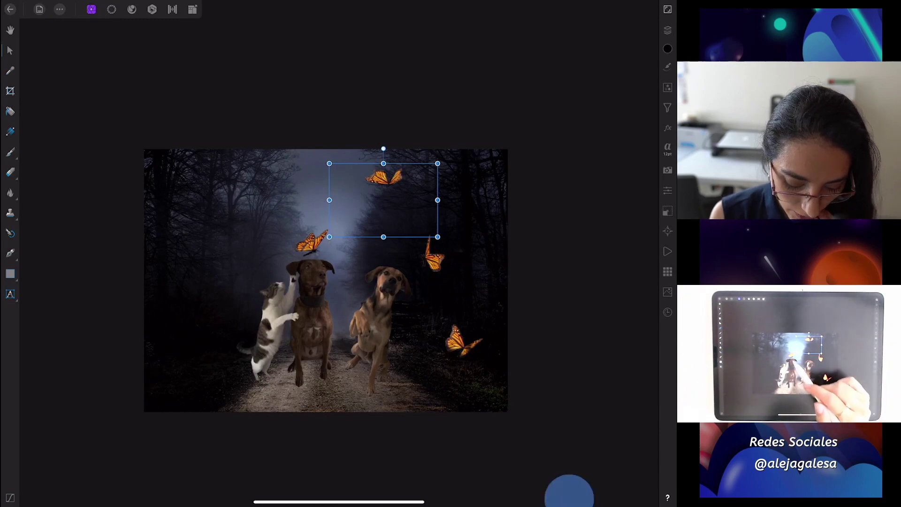
Step: Shift the butterfly near the brown dog and the lower-right butterfly further left
{"action": "scroll", "coordinate": [325, 280], "scroll_direction": "up", "scroll_amount": 3}
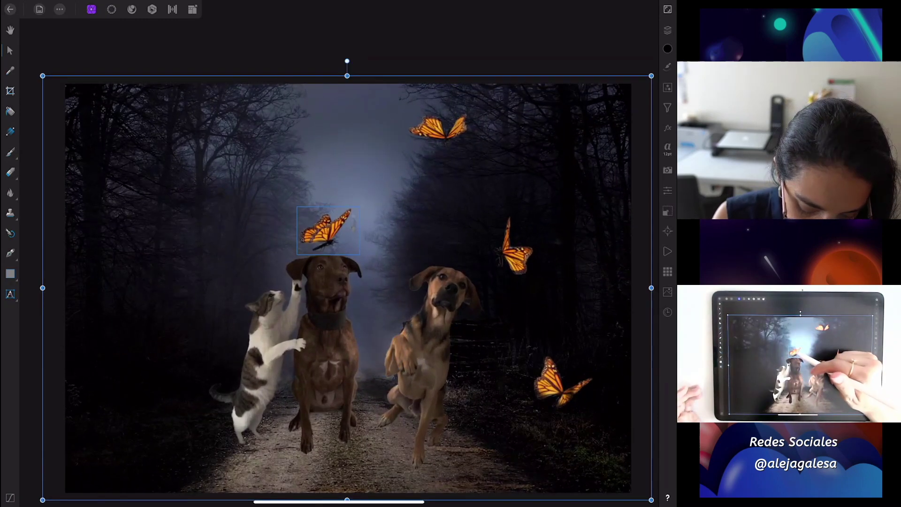
{"action": "left_click_drag", "start_coordinate": [317, 231], "coordinate": [297, 244]}
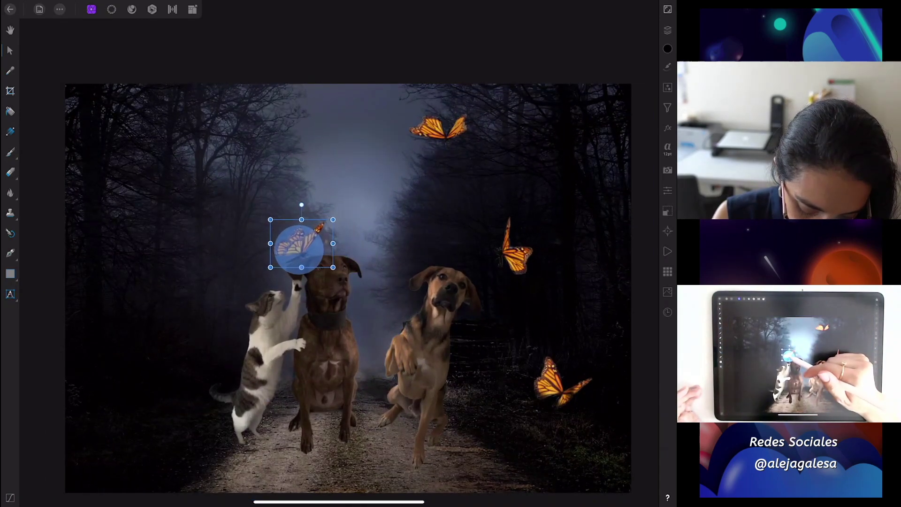
{"action": "scroll", "coordinate": [349, 288], "scroll_direction": "down", "scroll_amount": 3}
{"action": "left_click", "coordinate": [492, 339]}
{"action": "mouse_move", "coordinate": [493, 339]}
{"action": "left_mouse_down"}
{"action": "mouse_move", "coordinate": [201, 252]}
{"action": "mouse_move", "coordinate": [221, 223]}
{"action": "left_mouse_up"}
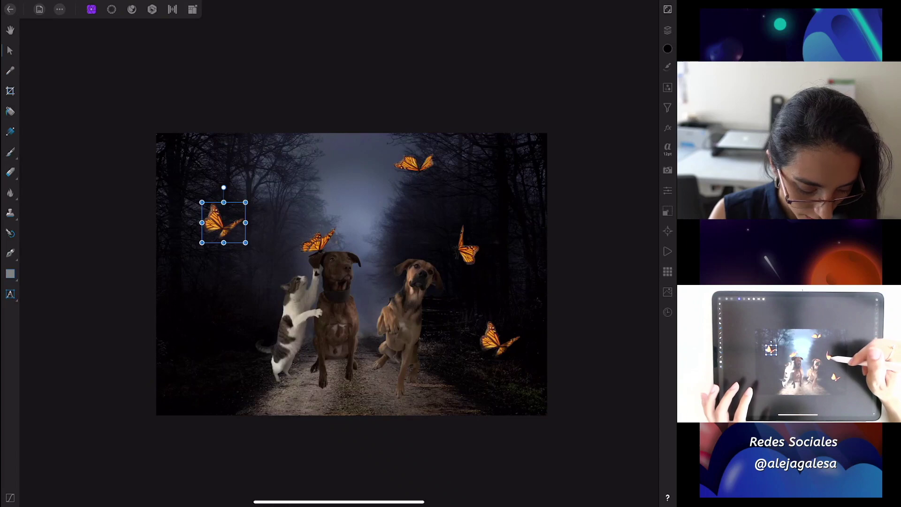
Step: Duplicate the side-view butterfly into the lower left and tilt the copy clockwise
{"action": "left_click_drag", "start_coordinate": [439, 256], "coordinate": [216, 339]}
{"action": "left_click", "coordinate": [667, 211]}
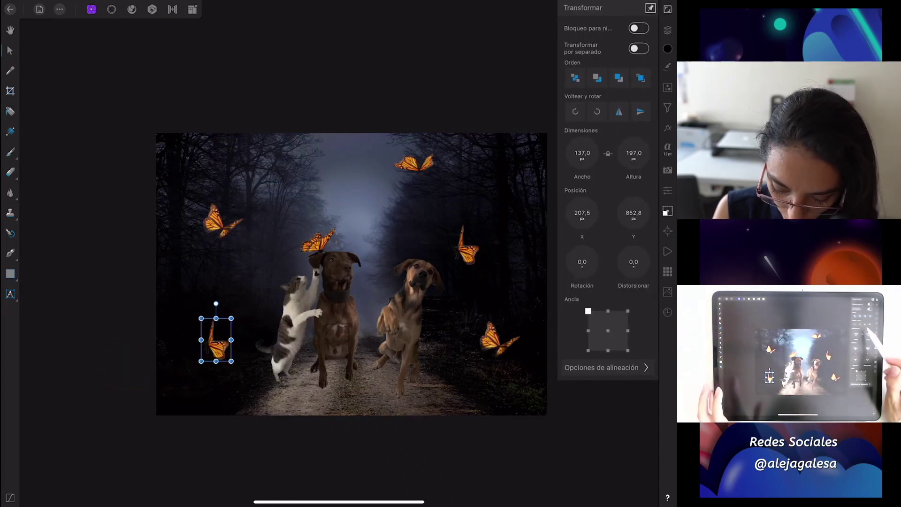
{"action": "left_click", "coordinate": [667, 211]}
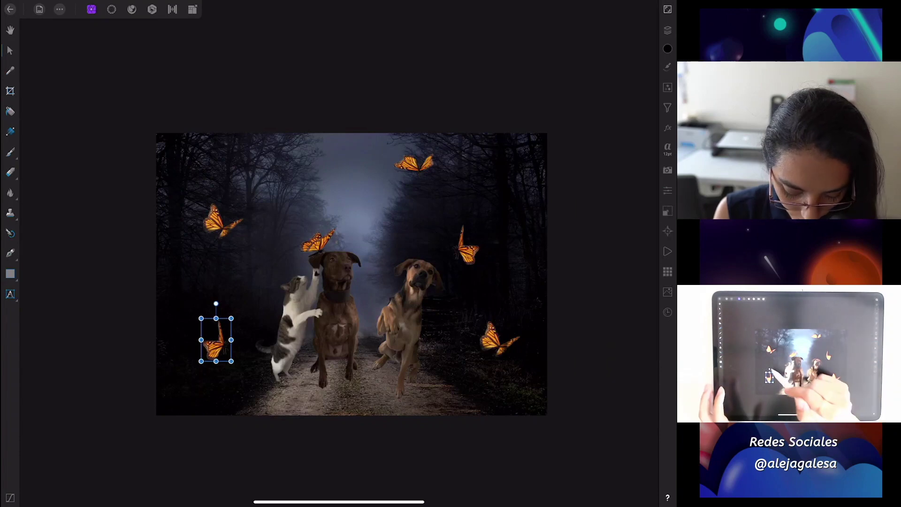
{"action": "left_click_drag", "start_coordinate": [216, 303], "coordinate": [221, 293]}
{"action": "left_click", "coordinate": [204, 341]}
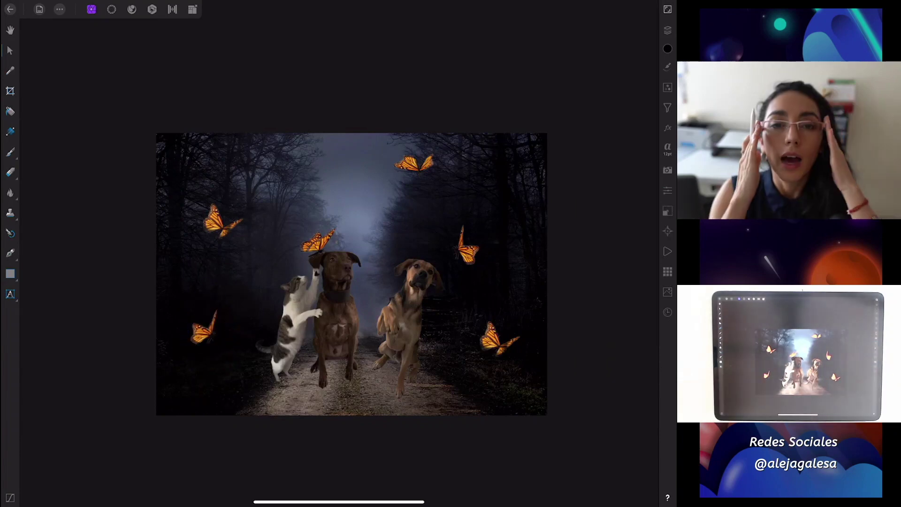
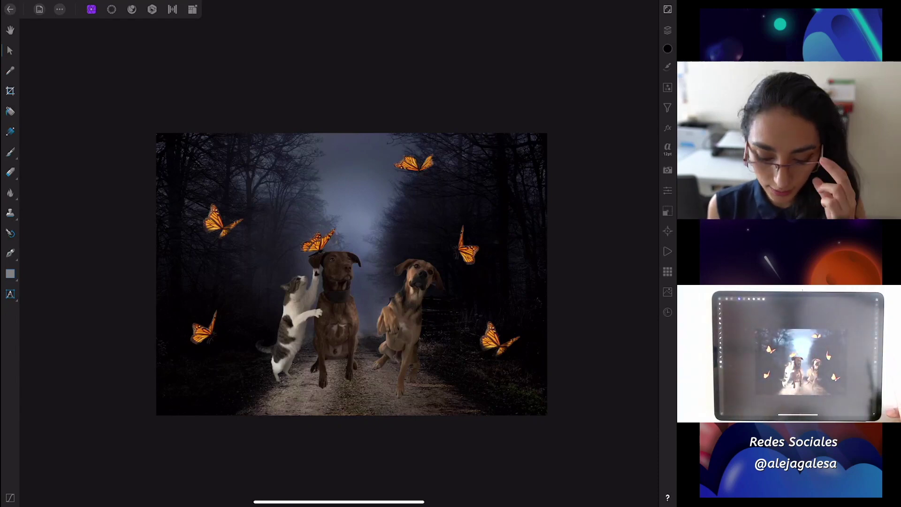
Step: Group the three left butterflies: top-left, bottom-left and the one on the dog's head
{"action": "left_click", "coordinate": [667, 30]}
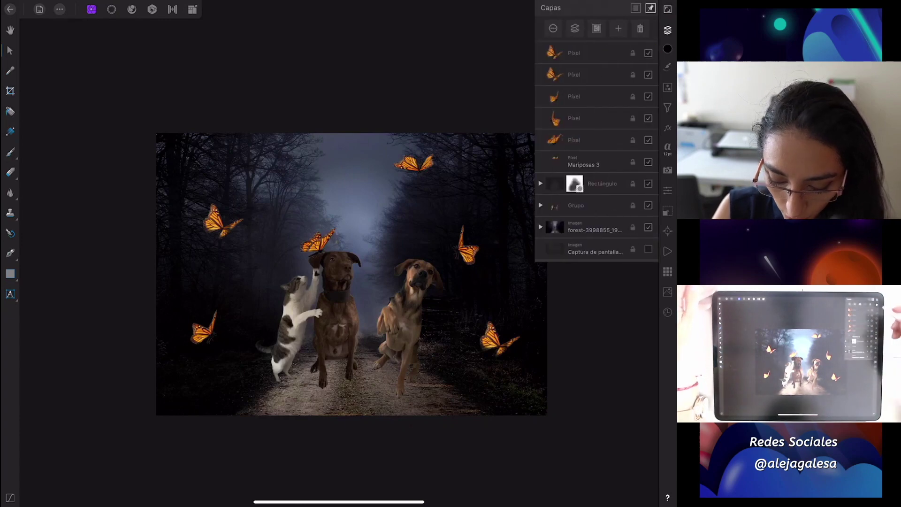
{"action": "left_click", "coordinate": [574, 53]}
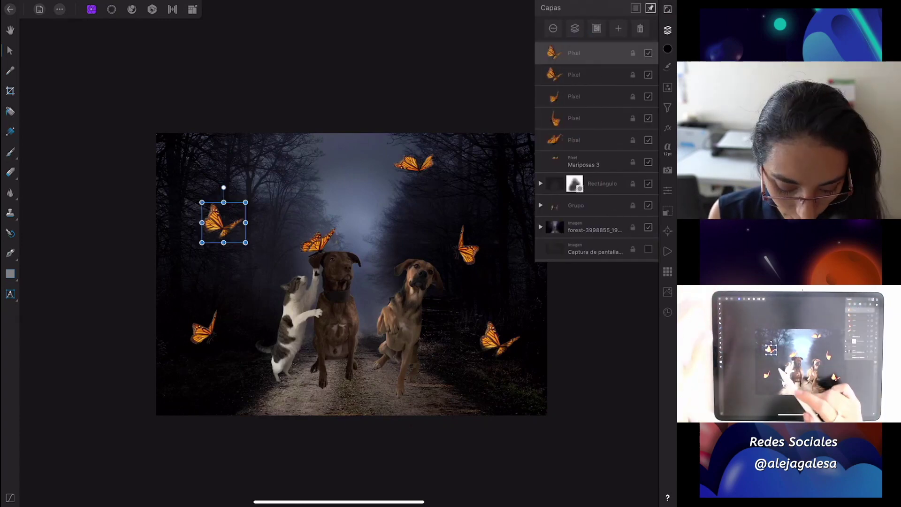
{"action": "left_click", "coordinate": [205, 326]}
{"action": "left_click", "coordinate": [316, 241]}
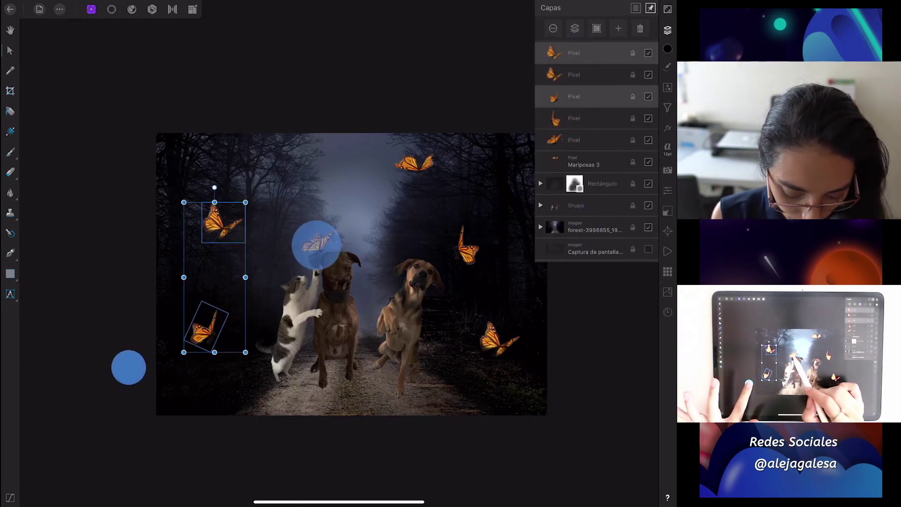
{"action": "key", "text": "ctrl+g"}
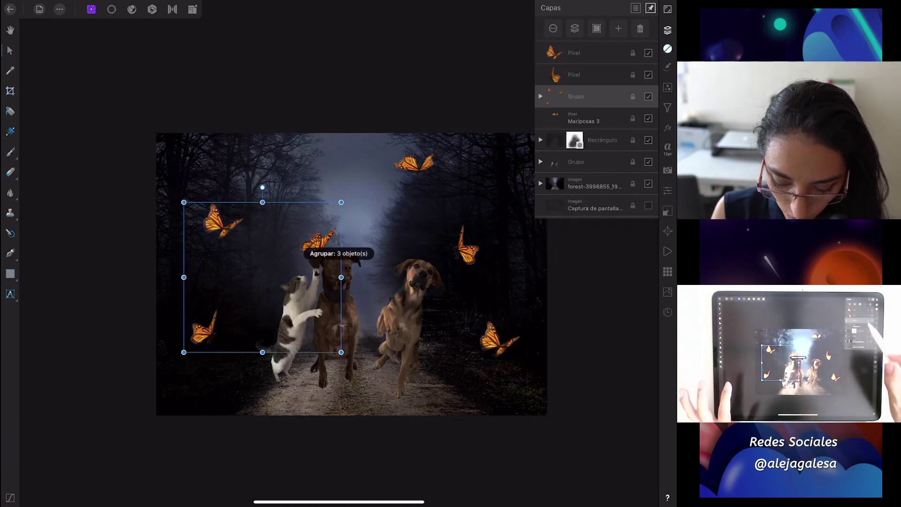
Step: Group the three right-side butterflies together
{"action": "left_click", "coordinate": [562, 113]}
{"action": "left_click", "coordinate": [575, 53]}
{"action": "left_click", "coordinate": [575, 74]}
{"action": "key", "text": "ctrl+g"}
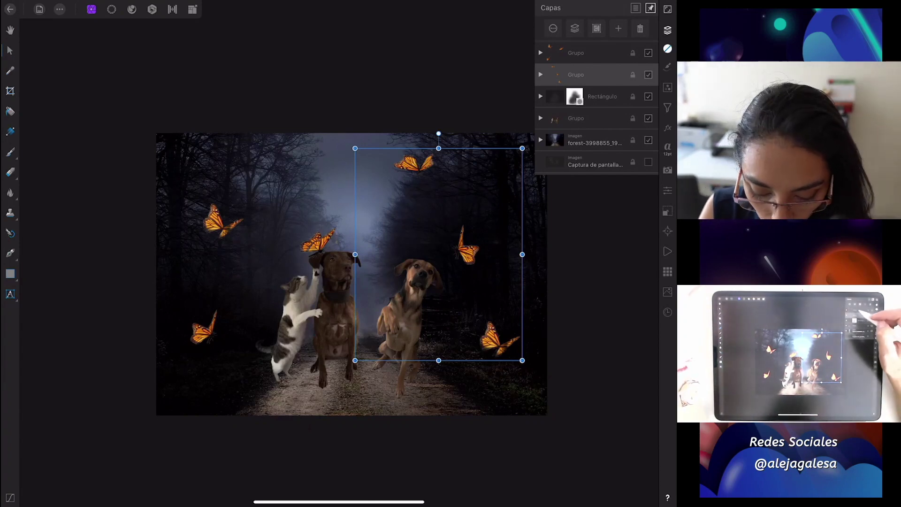
Step: Expand the left butterfly group and select its first butterfly layer
{"action": "left_click", "coordinate": [576, 53]}
{"action": "left_click", "coordinate": [541, 52]}
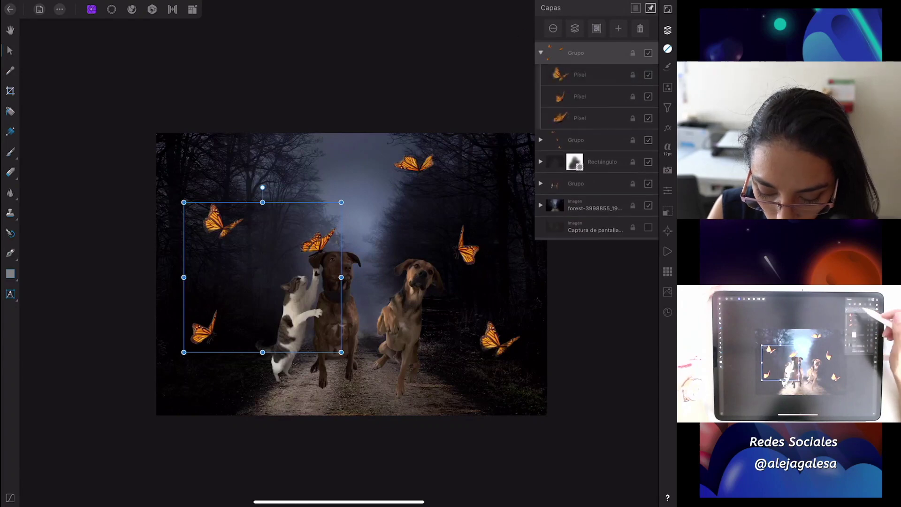
{"action": "left_click", "coordinate": [580, 75]}
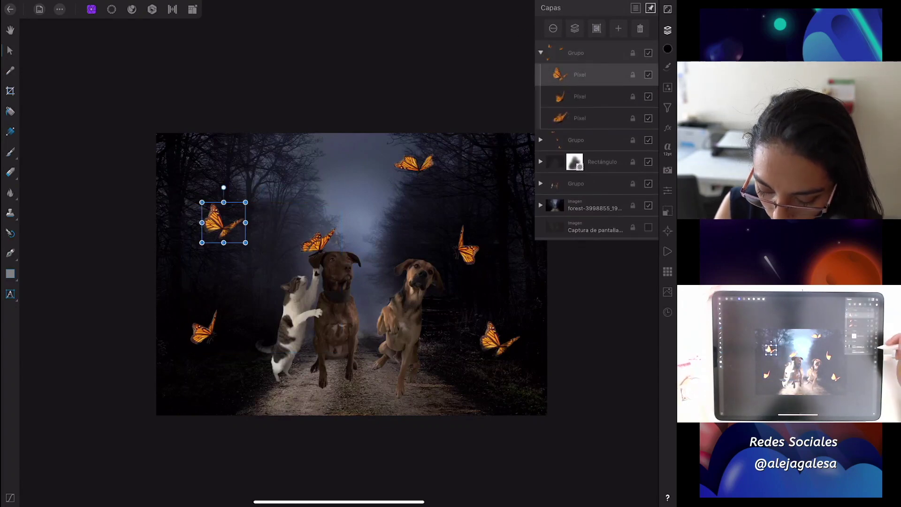
{"action": "left_click", "coordinate": [667, 87]}
{"action": "scroll", "coordinate": [607, 328], "scroll_direction": "down", "scroll_amount": 5}
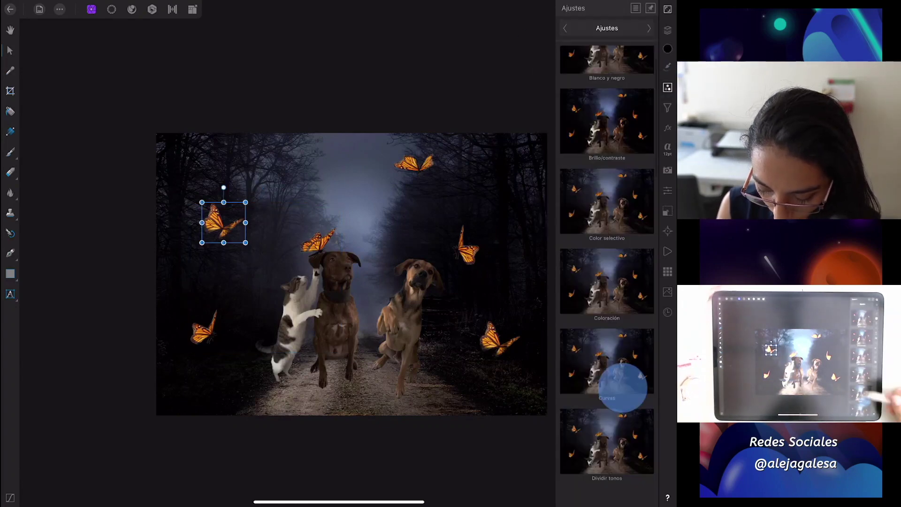
Step: Add an HSL Shift with hue -148 to the right butterfly group, then collapse the group
{"action": "left_click", "coordinate": [628, 329]}
{"action": "left_click", "coordinate": [667, 30]}
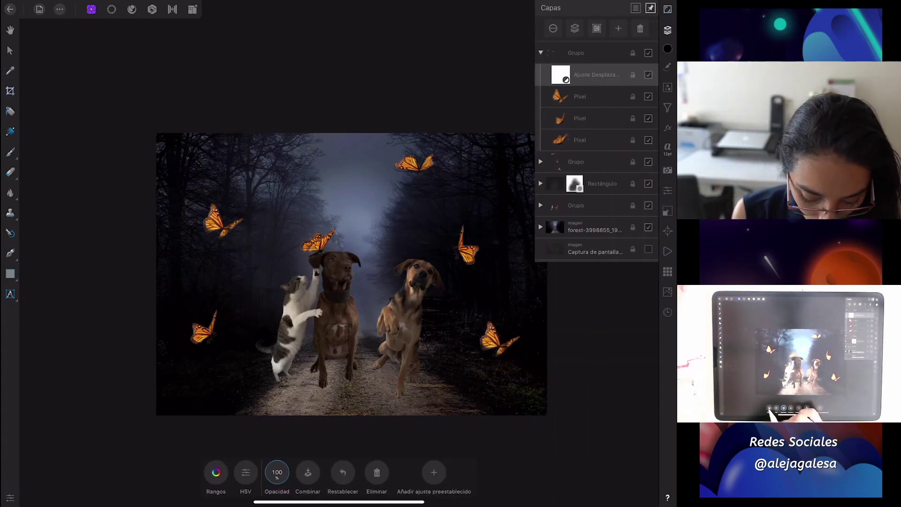
{"action": "left_click", "coordinate": [216, 473]}
{"action": "mouse_move", "coordinate": [271, 376]}
{"action": "left_mouse_down"}
{"action": "mouse_move", "coordinate": [286, 375]}
{"action": "mouse_move", "coordinate": [234, 377]}
{"action": "left_mouse_up"}
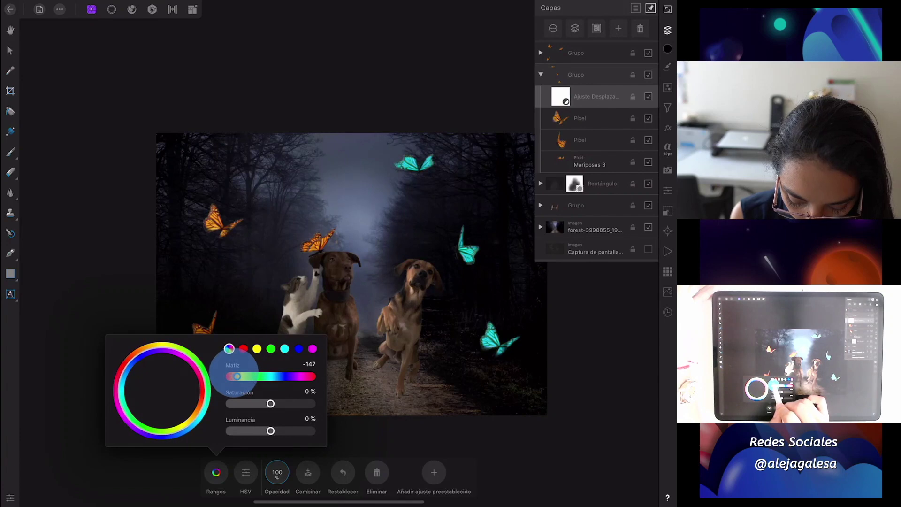
{"action": "left_click_drag", "start_coordinate": [237, 376], "coordinate": [236, 377]}
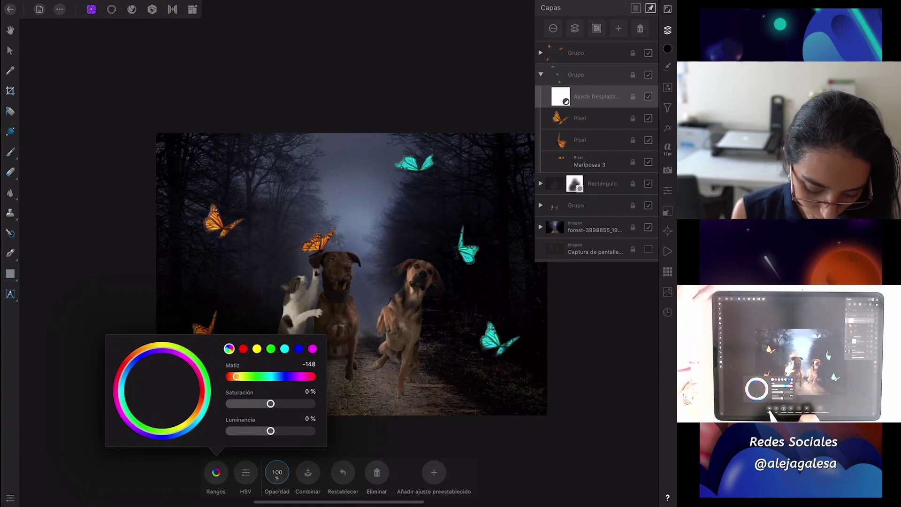
{"action": "left_click", "coordinate": [216, 472]}
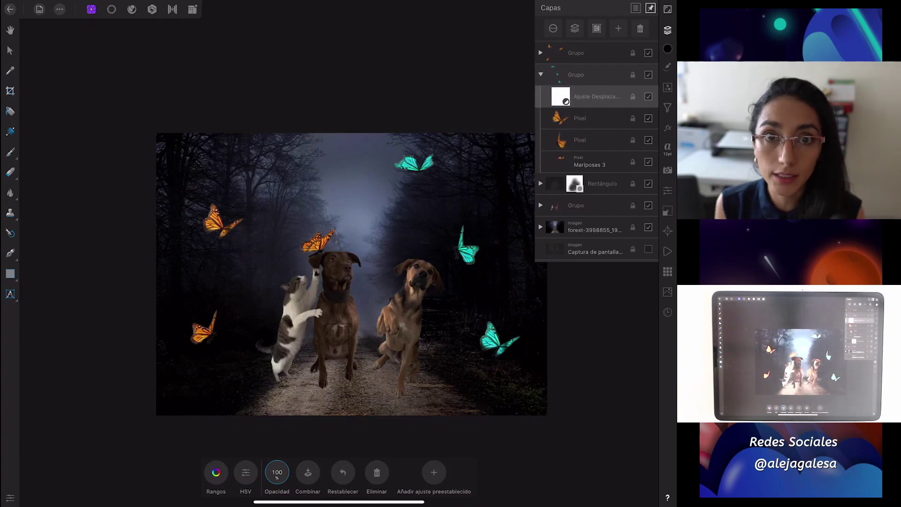
{"action": "left_click", "coordinate": [541, 75]}
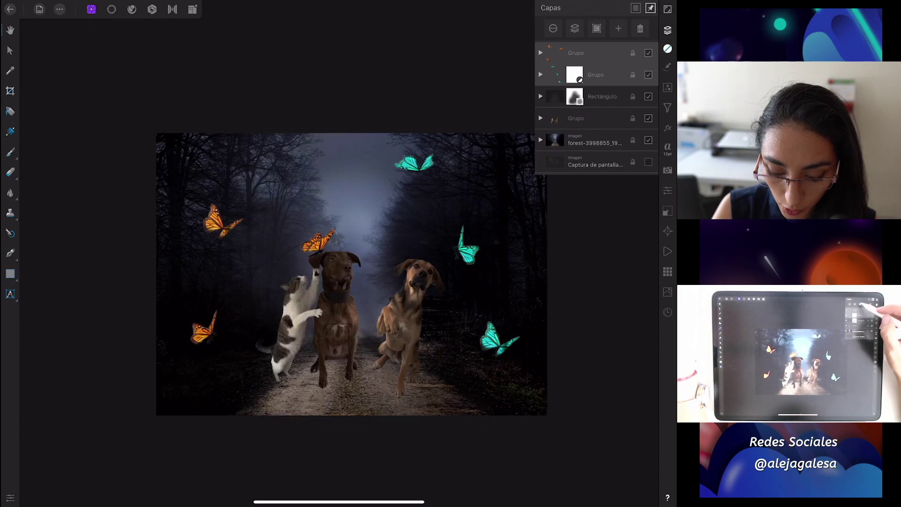
Step: Combine both butterfly groups into one group and add an Exposure adjustment inside it
{"action": "key", "text": "ctrl+g"}
{"action": "left_click", "coordinate": [541, 53]}
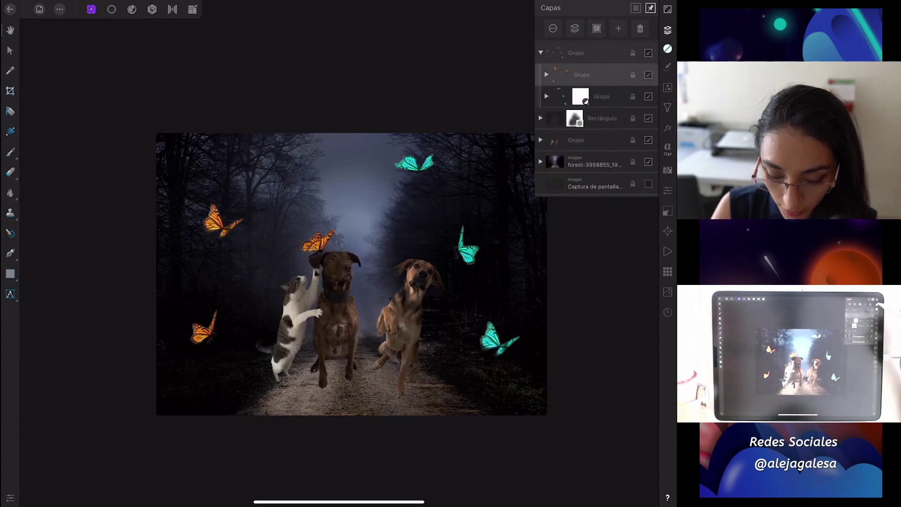
{"action": "left_click", "coordinate": [667, 87]}
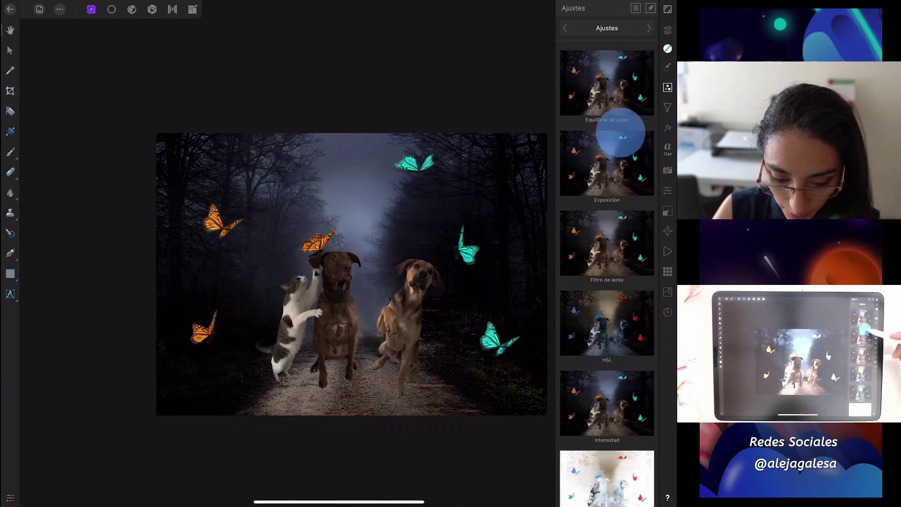
{"action": "scroll", "coordinate": [623, 155], "scroll_direction": "up", "scroll_amount": 2}
{"action": "left_click", "coordinate": [606, 234]}
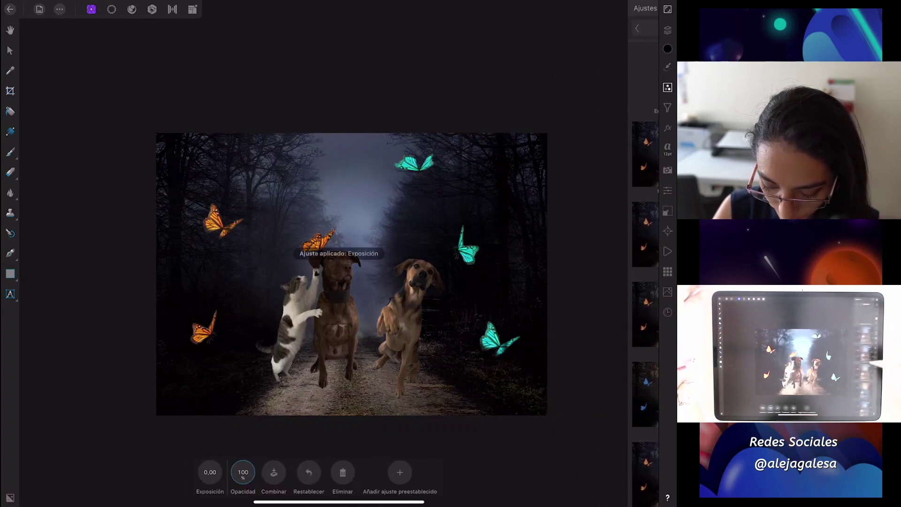
Step: Set the exposure to exactly 2.00 and lower the adjustment's opacity to 76%
{"action": "left_click_drag", "start_coordinate": [230, 472], "coordinate": [236, 462]}
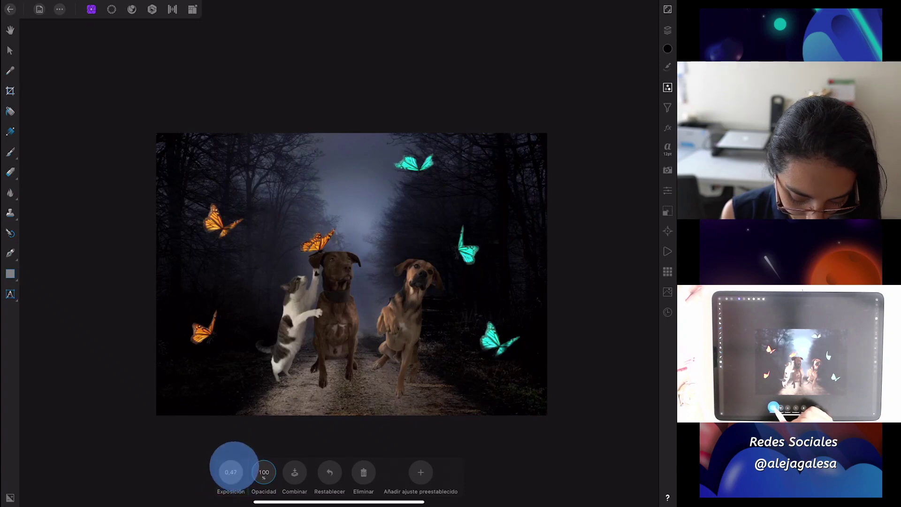
{"action": "left_click_drag", "start_coordinate": [237, 461], "coordinate": [242, 441]}
{"action": "left_click", "coordinate": [231, 470]}
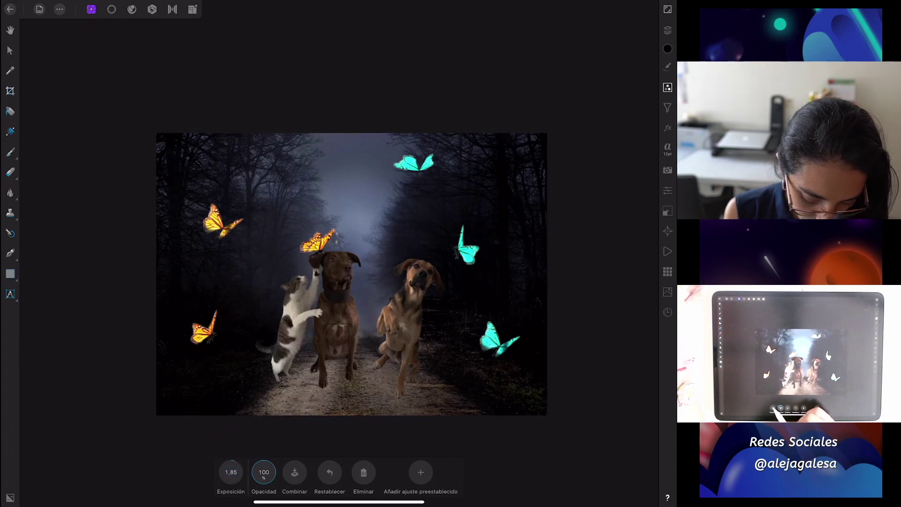
{"action": "type", "text": "2"}
{"action": "left_click", "coordinate": [231, 437]}
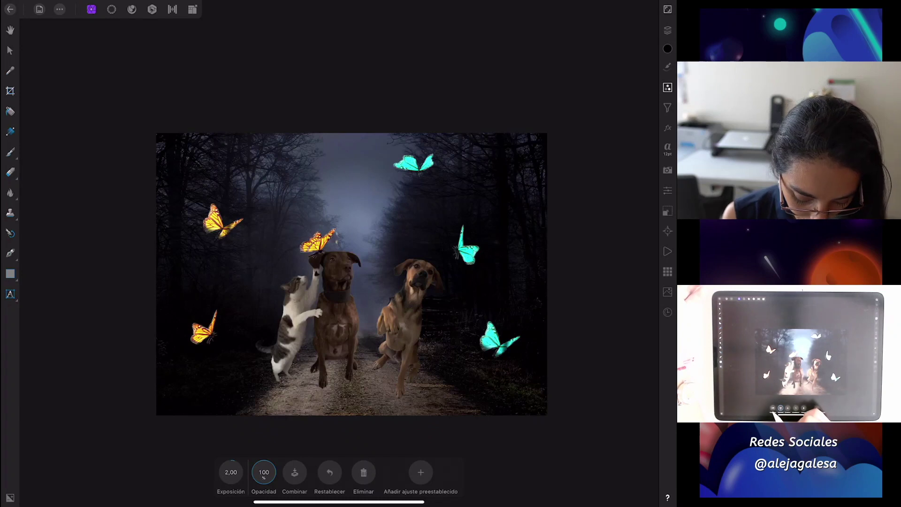
{"action": "left_click_drag", "start_coordinate": [263, 471], "coordinate": [262, 480]}
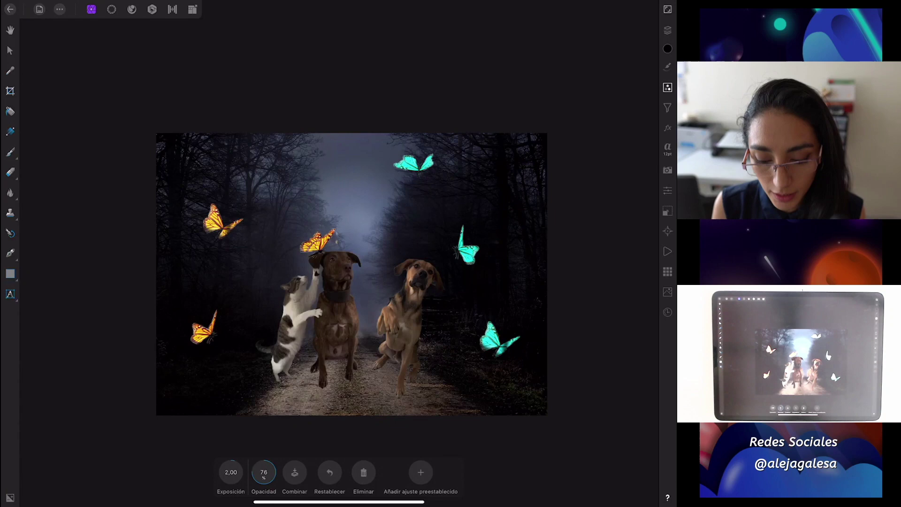
{"action": "left_click", "coordinate": [667, 30]}
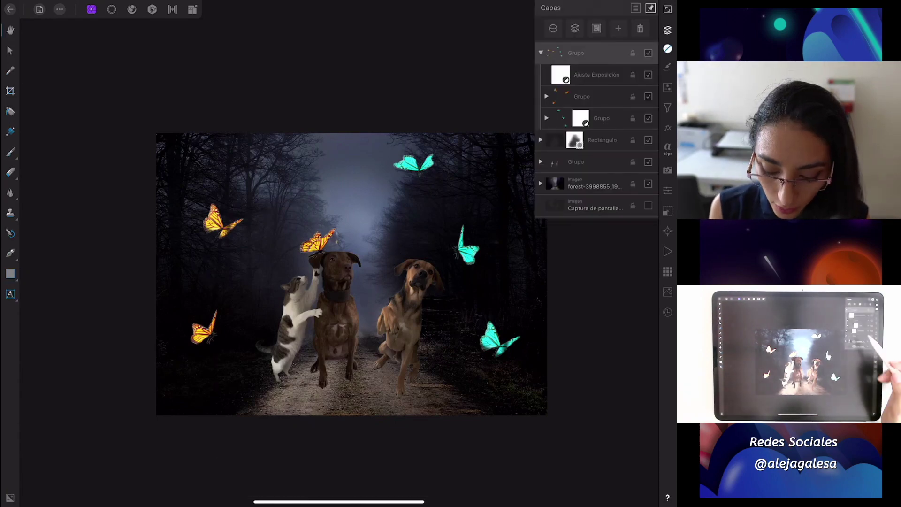
Step: Turn on an Outer Glow for the cyan butterfly group and widen its radius to 86.6 px
{"action": "left_click", "coordinate": [563, 120]}
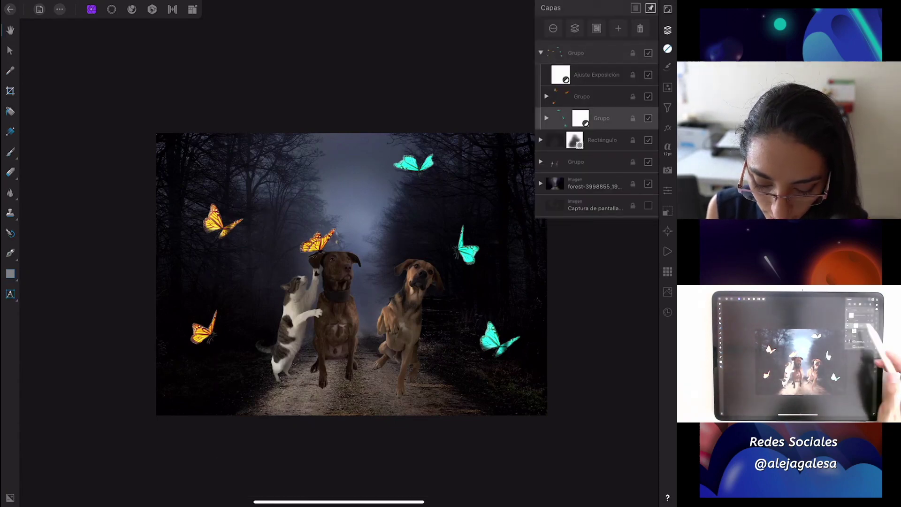
{"action": "left_click", "coordinate": [667, 128]}
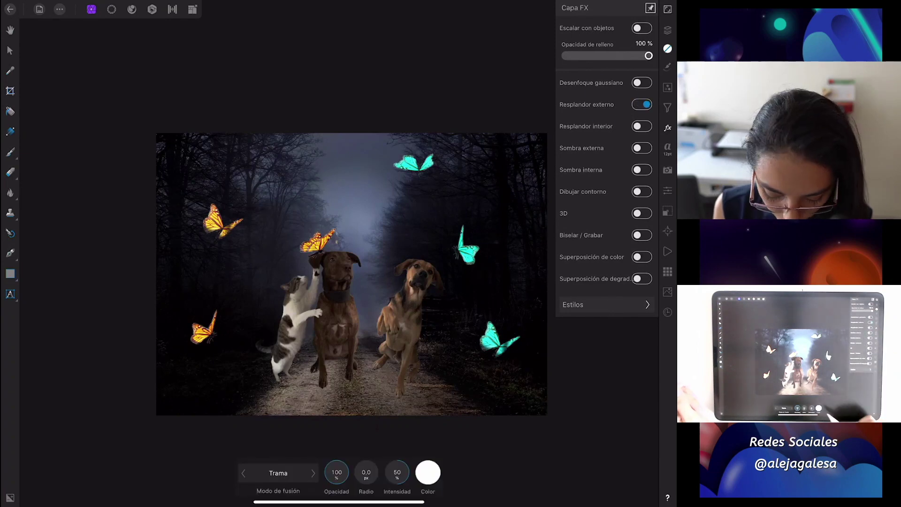
{"action": "left_click", "coordinate": [427, 473]}
{"action": "left_click", "coordinate": [427, 472]}
{"action": "left_click_drag", "start_coordinate": [366, 472], "coordinate": [379, 452]}
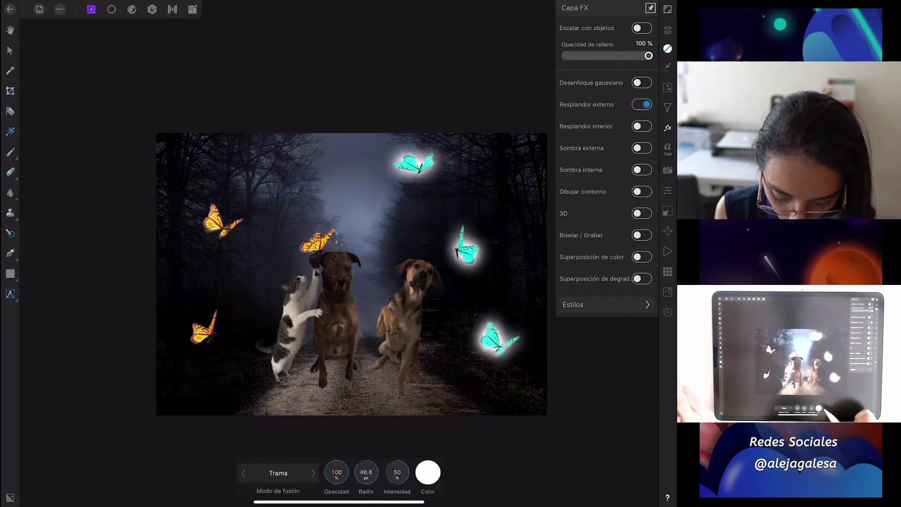
Step: Make the glow cyan by sampling a cyan butterfly with the eyedropper
{"action": "left_click", "coordinate": [428, 473]}
{"action": "left_click_drag", "start_coordinate": [486, 301], "coordinate": [469, 280]}
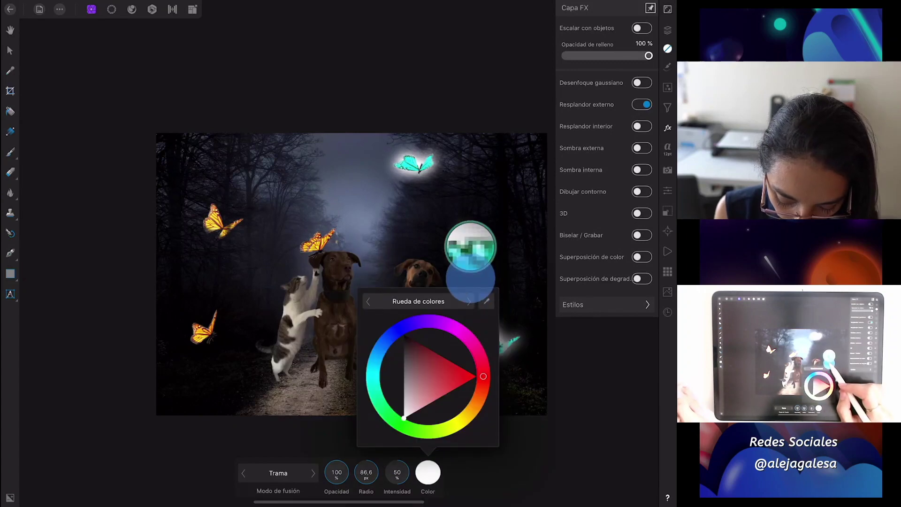
{"action": "left_click_drag", "start_coordinate": [469, 281], "coordinate": [469, 281]}
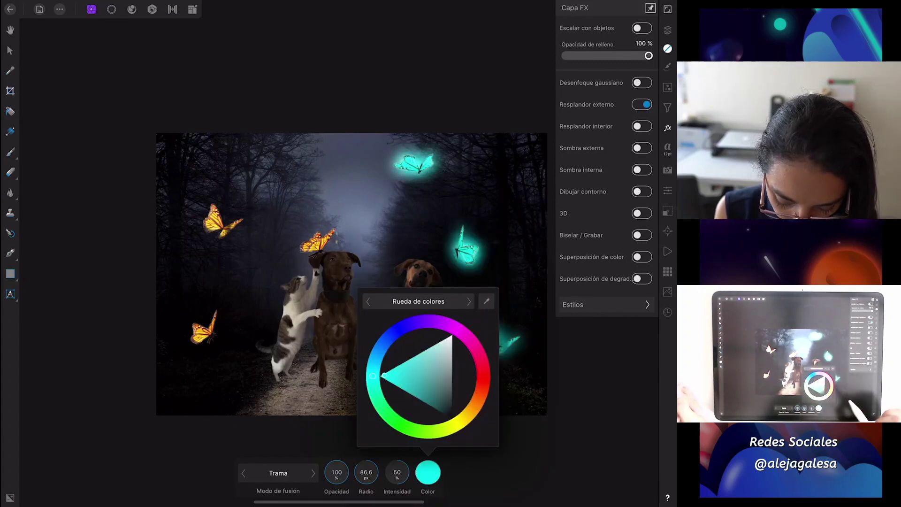
{"action": "left_click", "coordinate": [10, 50]}
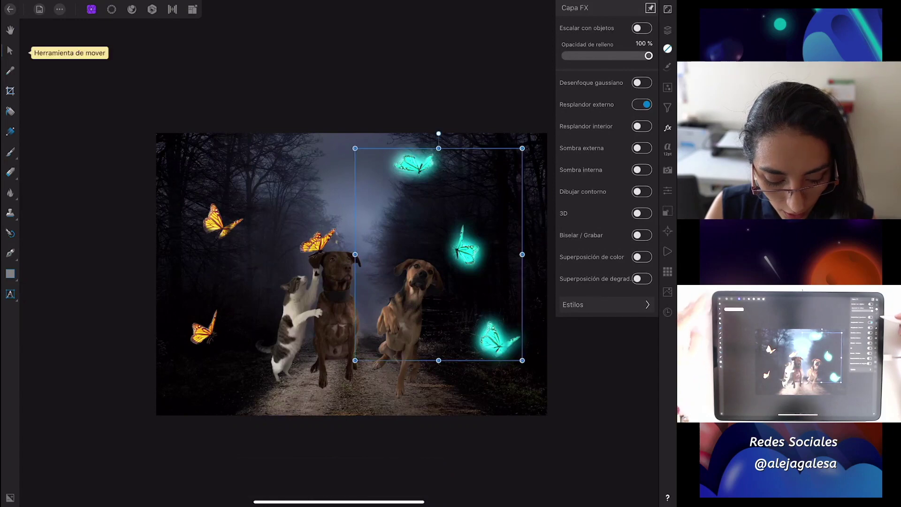
{"action": "left_click", "coordinate": [667, 30]}
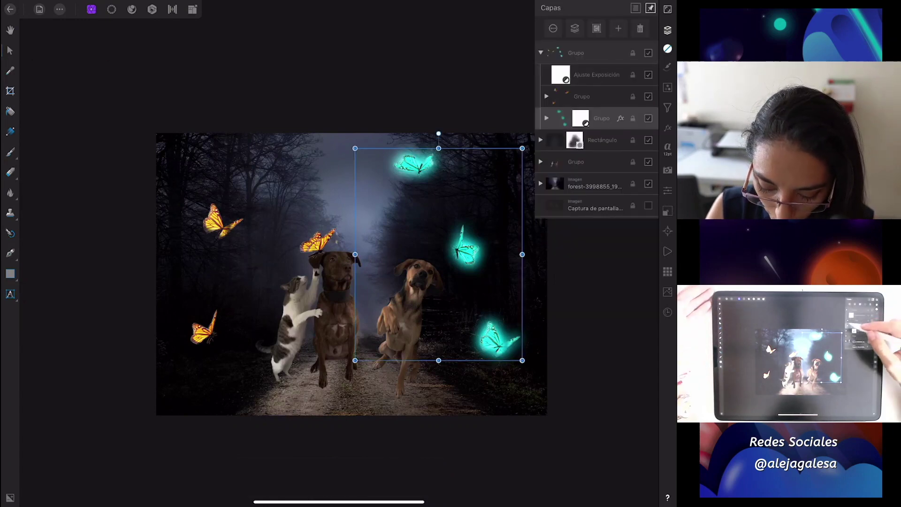
{"action": "left_click", "coordinate": [592, 96]}
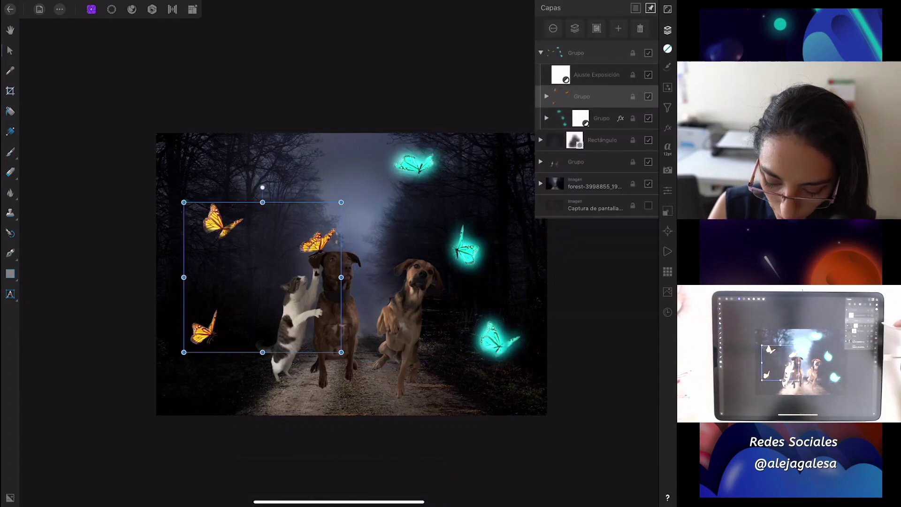
Step: Give the orange butterfly group an orange Outer Glow, 56.1 px radius, with reduced intensity
{"action": "left_click", "coordinate": [668, 128]}
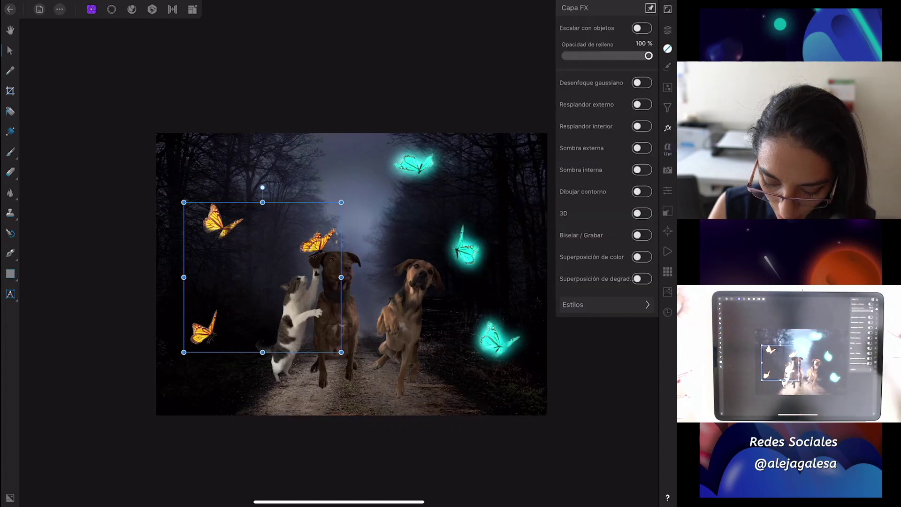
{"action": "left_click", "coordinate": [641, 104]}
{"action": "left_click_drag", "start_coordinate": [366, 472], "coordinate": [371, 460]}
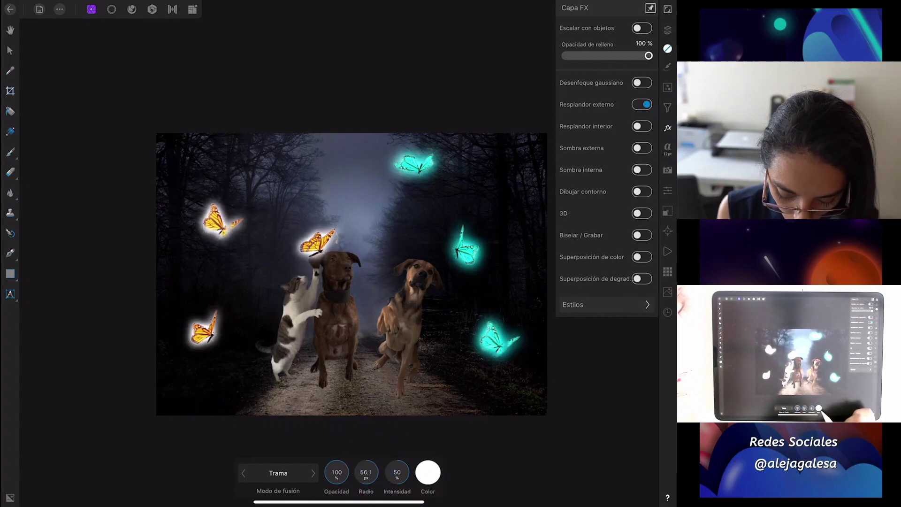
{"action": "left_click", "coordinate": [428, 473]}
{"action": "left_click_drag", "start_coordinate": [487, 301], "coordinate": [201, 365]}
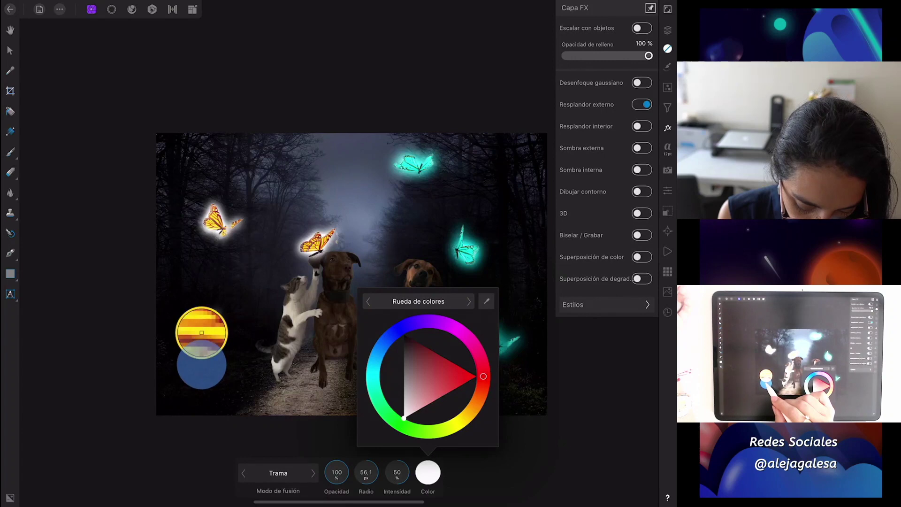
{"action": "left_click_drag", "start_coordinate": [201, 365], "coordinate": [201, 364]}
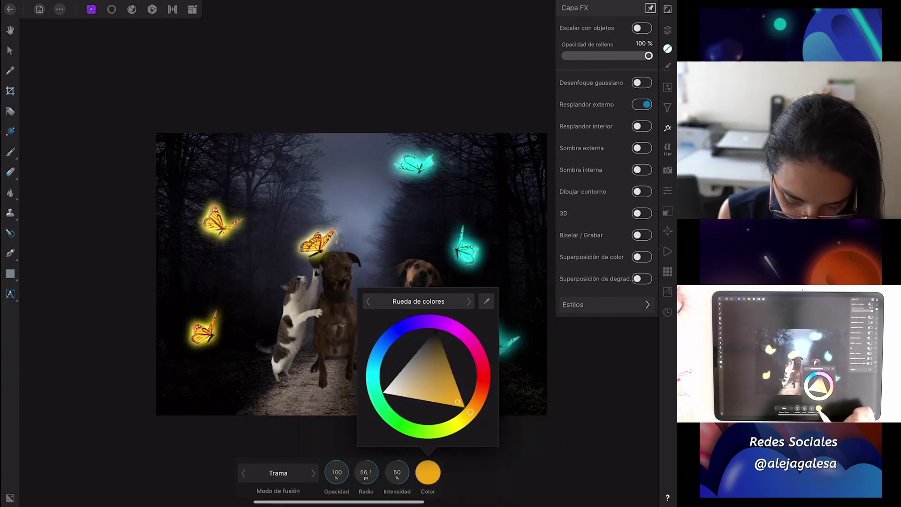
{"action": "left_click", "coordinate": [427, 472]}
{"action": "left_click_drag", "start_coordinate": [398, 475], "coordinate": [399, 481]}
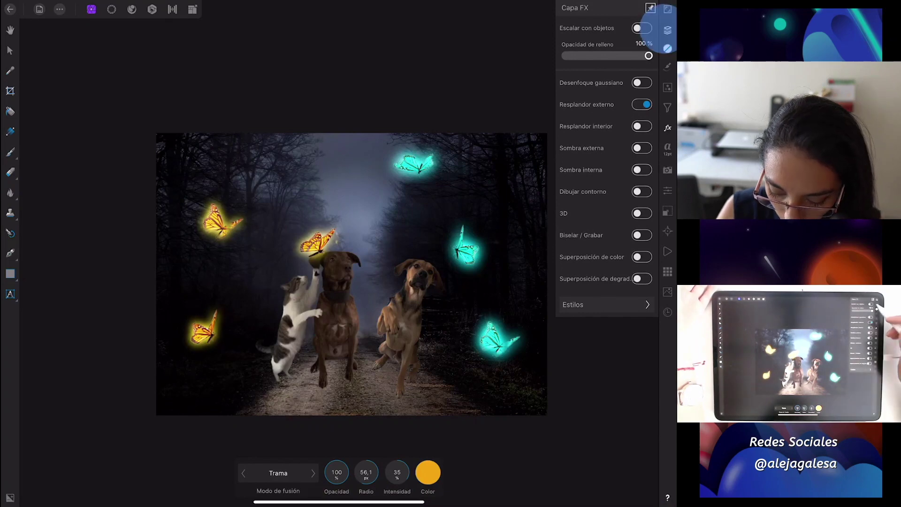
Step: Enter an exact, lower glow intensity for the cyan butterfly group
{"action": "left_click", "coordinate": [668, 29]}
{"action": "left_click", "coordinate": [563, 118]}
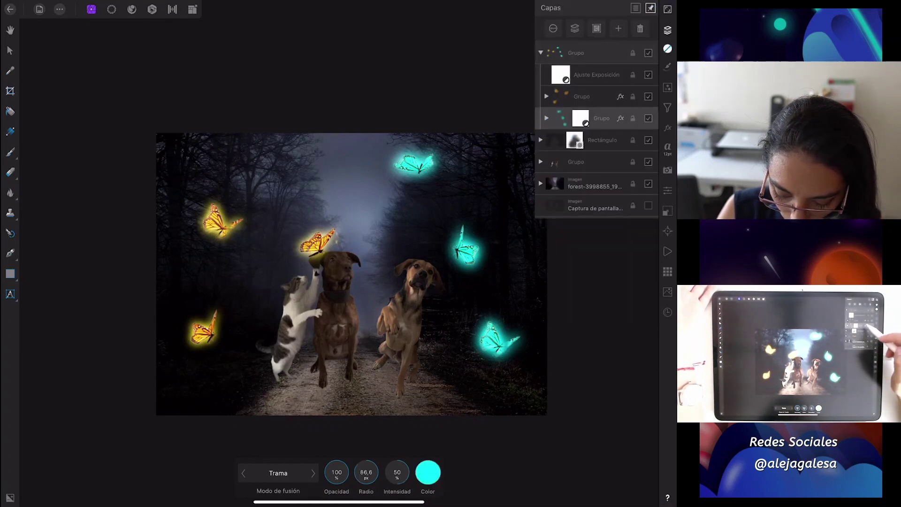
{"action": "left_click", "coordinate": [668, 127]}
{"action": "left_click", "coordinate": [397, 472]}
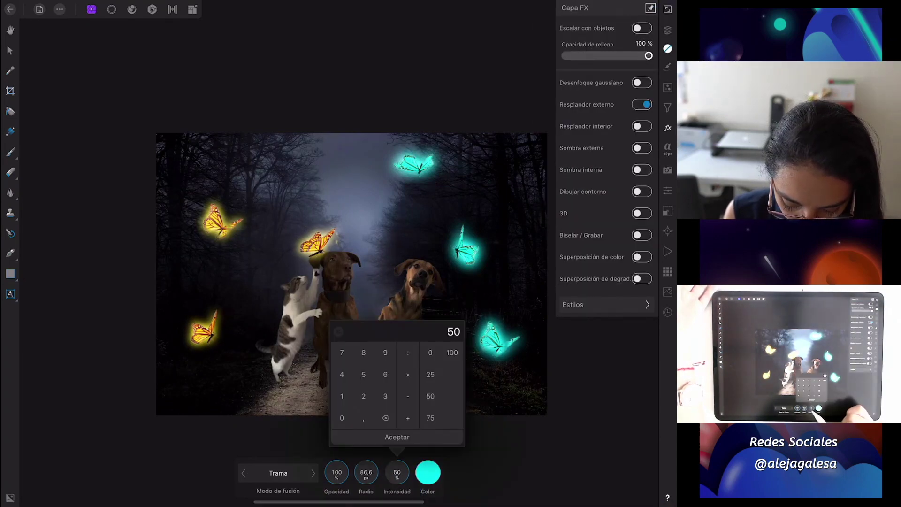
{"action": "left_click", "coordinate": [397, 437]}
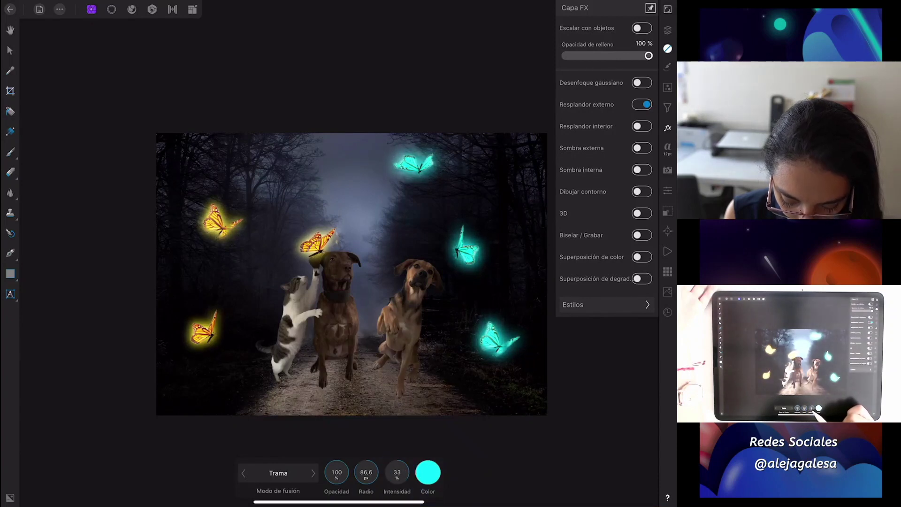
{"action": "left_click", "coordinate": [10, 50]}
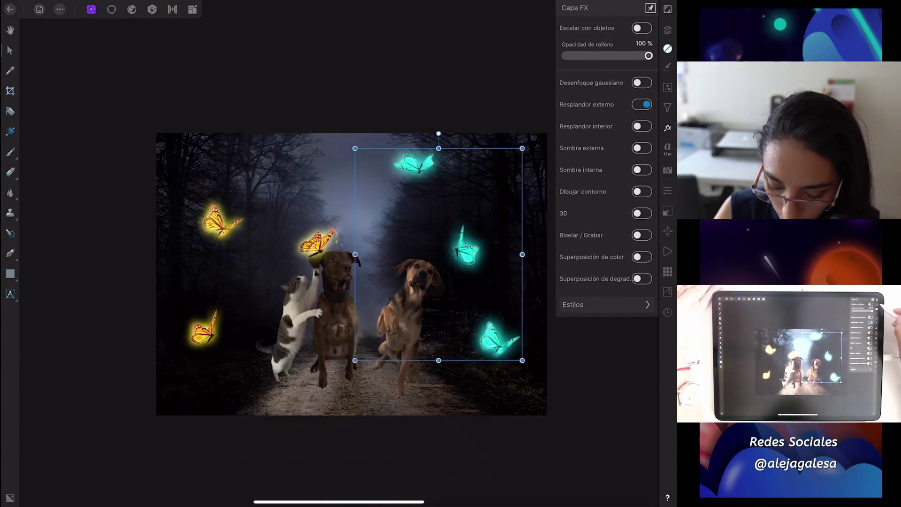
Step: Lower the butterflies' exposure to 1.15 and make the sparkle screenshot layer visible
{"action": "left_click", "coordinate": [667, 30]}
{"action": "left_click", "coordinate": [596, 74]}
{"action": "left_click_drag", "start_coordinate": [232, 490], "coordinate": [230, 491]}
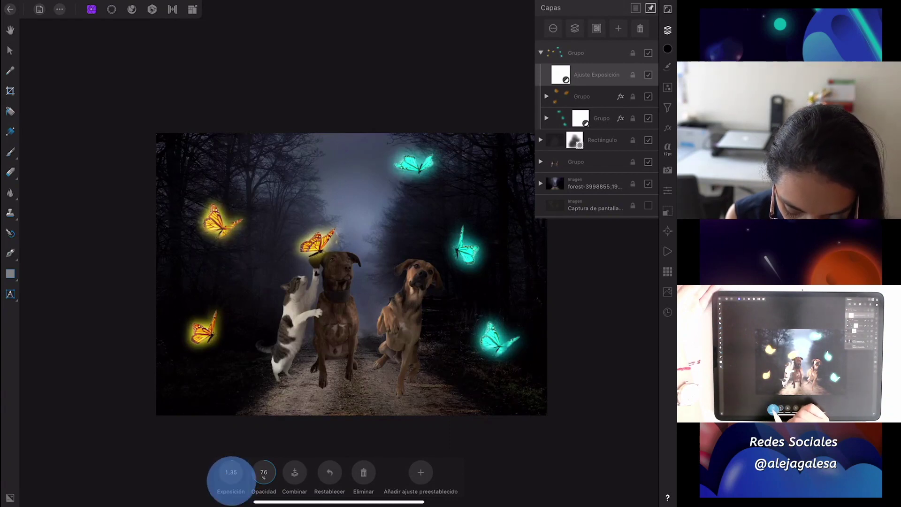
{"action": "left_click_drag", "start_coordinate": [231, 491], "coordinate": [230, 490]}
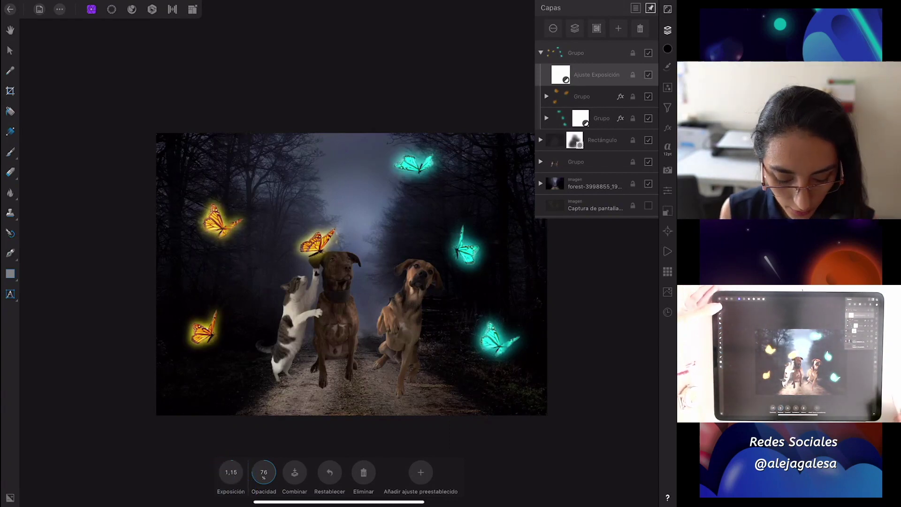
{"action": "left_click", "coordinate": [540, 53]}
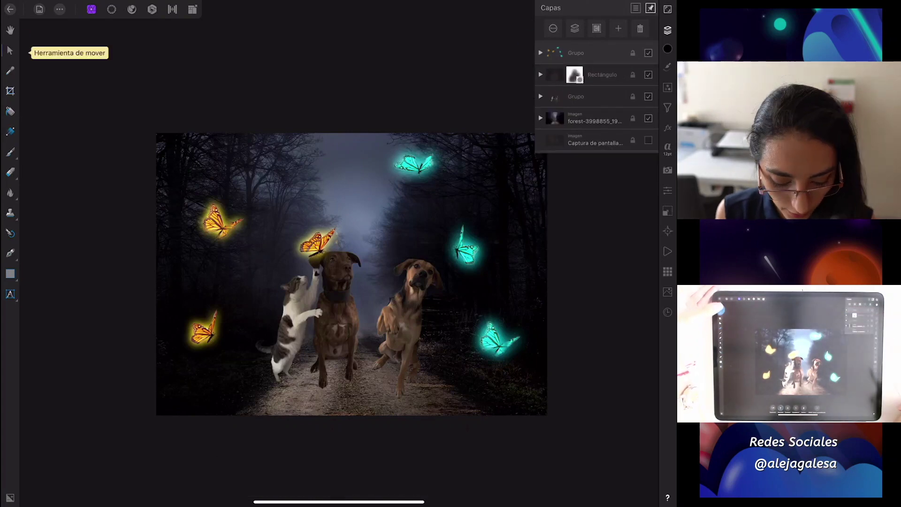
{"action": "left_click", "coordinate": [667, 30]}
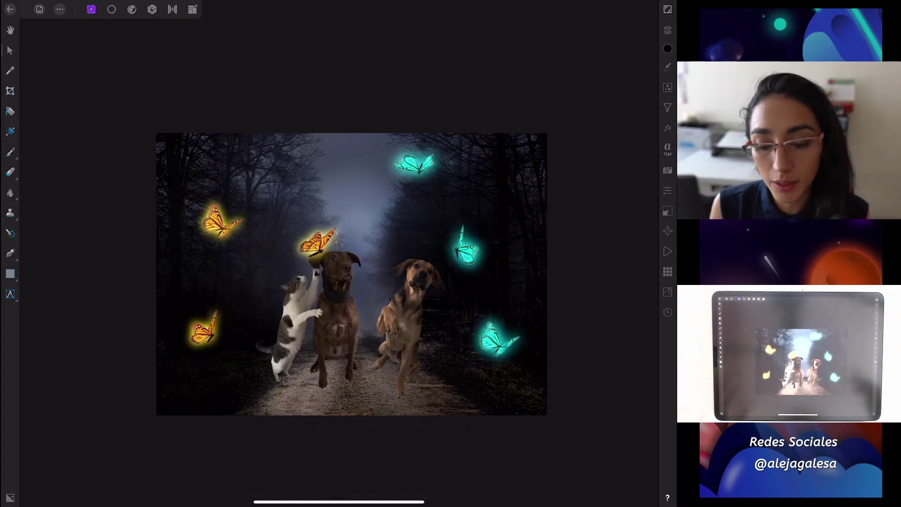
{"action": "left_click", "coordinate": [667, 30]}
{"action": "left_click", "coordinate": [648, 139]}
Step: Move the sparkle image layer to the top of the stack in Trama blend mode
{"action": "left_click_drag", "start_coordinate": [609, 140], "coordinate": [607, 141]}
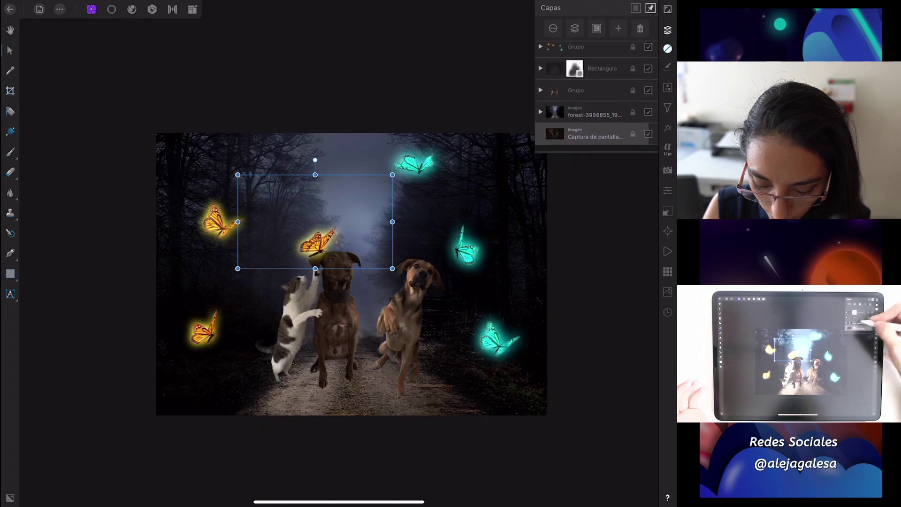
{"action": "left_click_drag", "start_coordinate": [608, 141], "coordinate": [617, 49]}
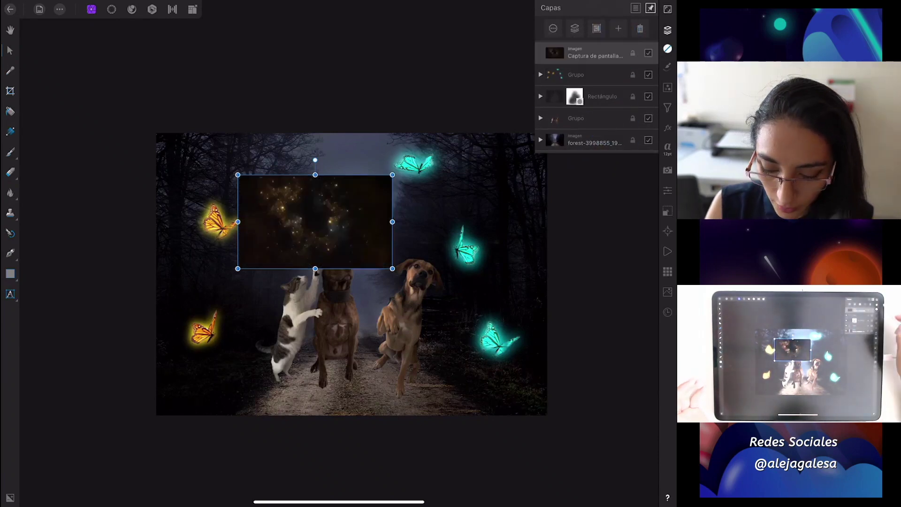
{"action": "left_click", "coordinate": [641, 53]}
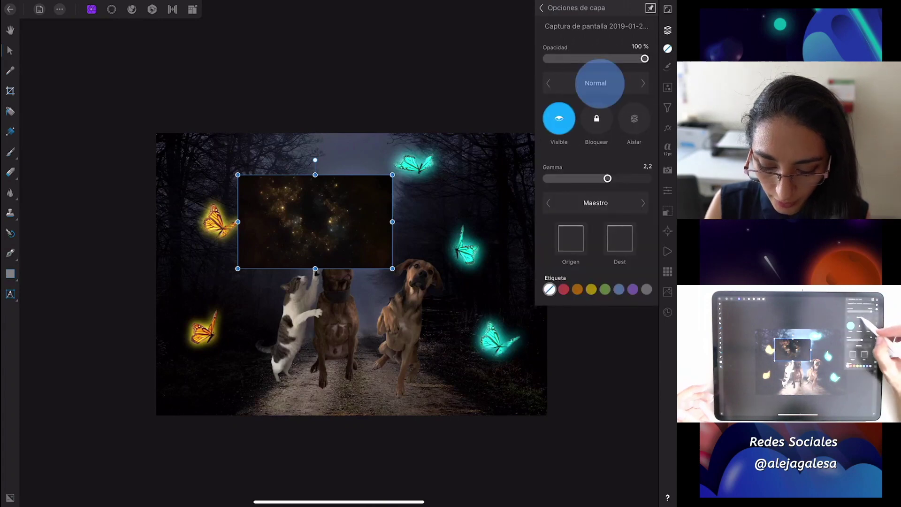
{"action": "left_click", "coordinate": [596, 83]}
{"action": "left_click", "coordinate": [482, 299]}
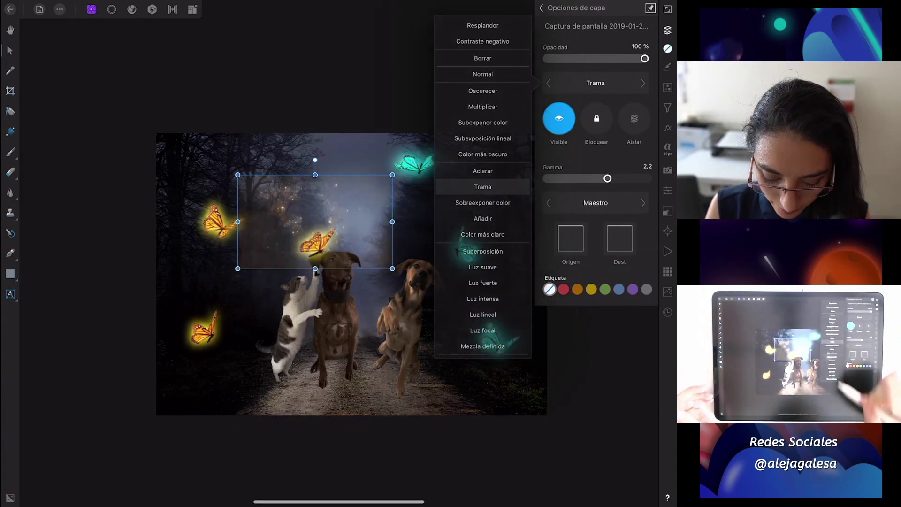
{"action": "left_click", "coordinate": [668, 30]}
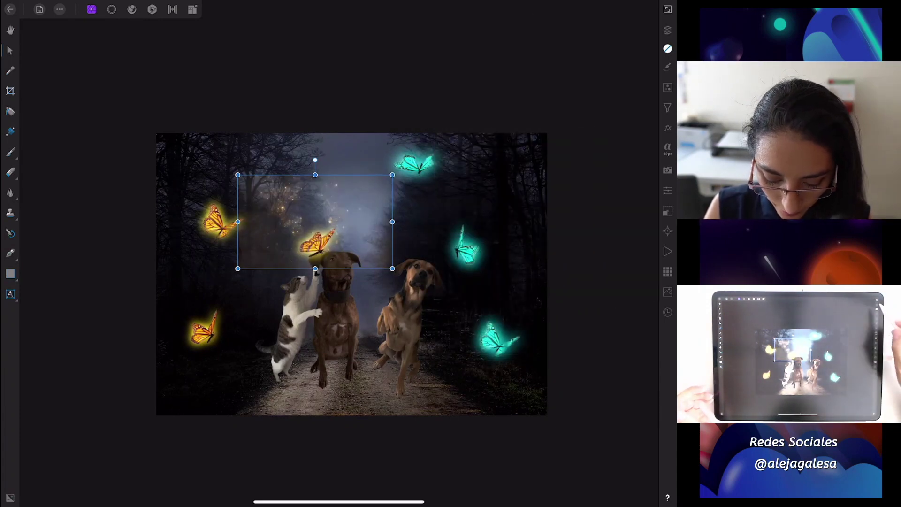
Step: Tilt, shrink and position the sparkle image over the lower-left orange butterfly
{"action": "mouse_move", "coordinate": [315, 159]}
{"action": "left_mouse_down"}
{"action": "mouse_move", "coordinate": [392, 195]}
{"action": "mouse_move", "coordinate": [352, 254]}
{"action": "mouse_move", "coordinate": [211, 362]}
{"action": "left_mouse_up"}
{"action": "left_click_drag", "start_coordinate": [216, 278], "coordinate": [213, 268]}
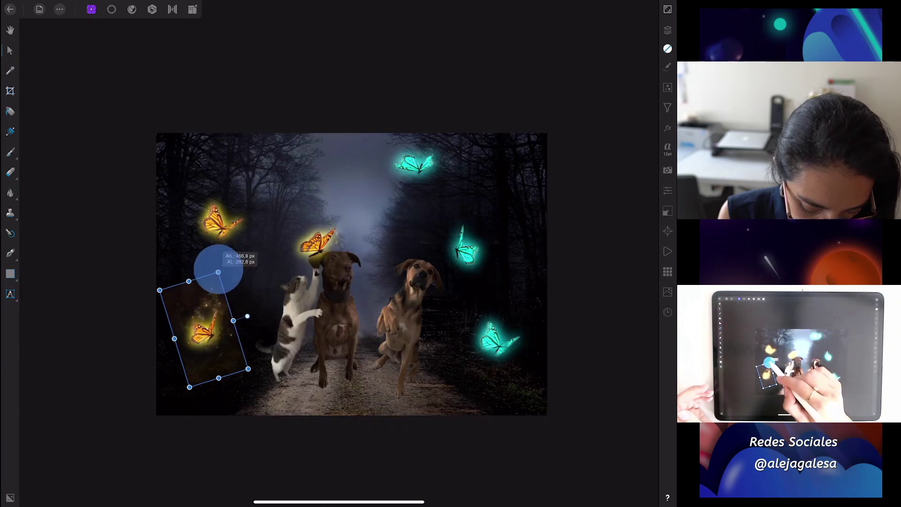
{"action": "left_click_drag", "start_coordinate": [225, 358], "coordinate": [218, 368]}
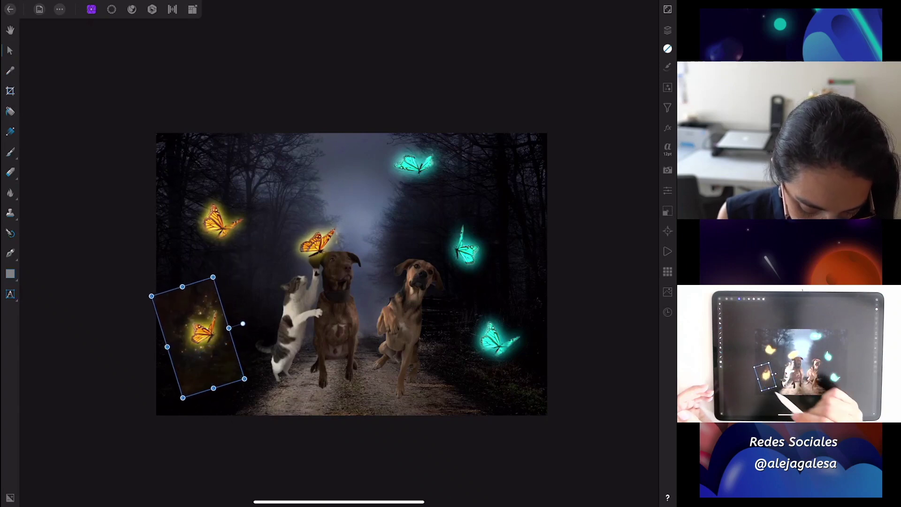
{"action": "left_click", "coordinate": [362, 362]}
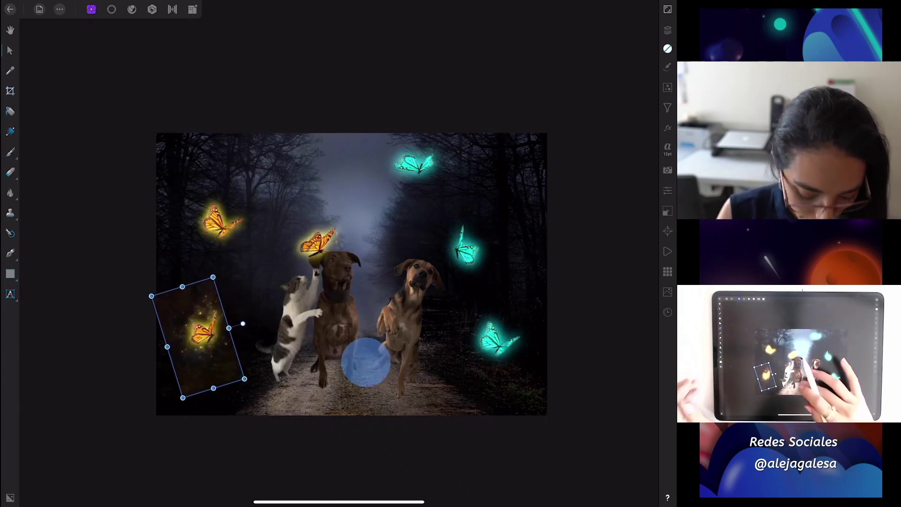
{"action": "left_click", "coordinate": [668, 31]}
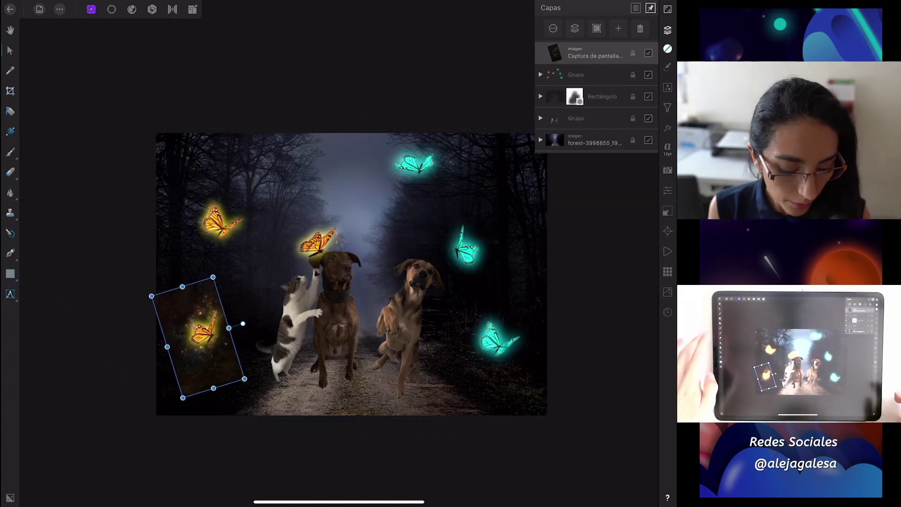
{"action": "left_click", "coordinate": [10, 172]}
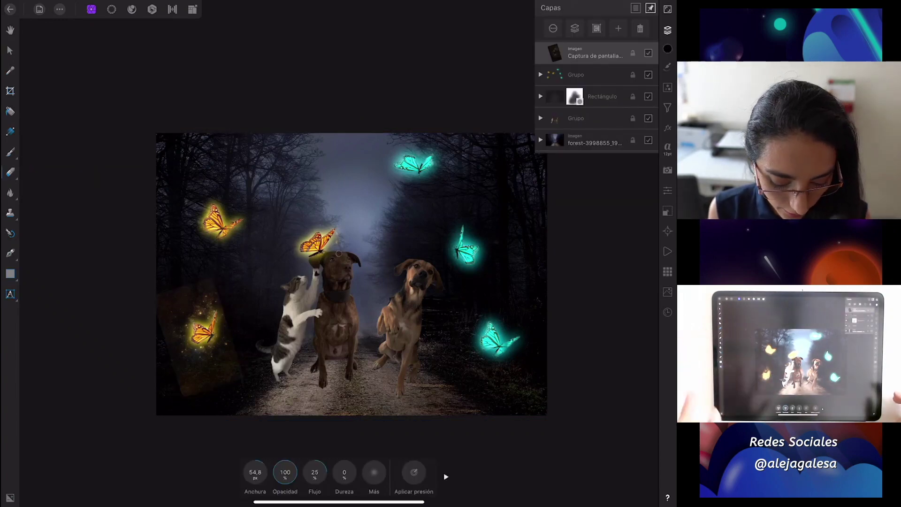
Step: With a roughly 242 px Erase Brush, erase the sparkle image's rectangular edges around the butterfly
{"action": "scroll", "coordinate": [206, 324], "scroll_direction": "up", "scroll_amount": 5}
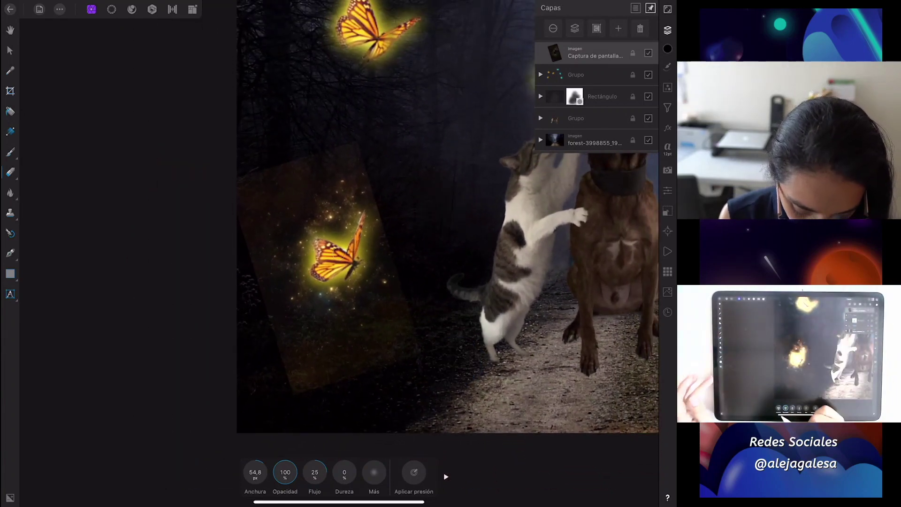
{"action": "left_click_drag", "start_coordinate": [255, 470], "coordinate": [265, 446]}
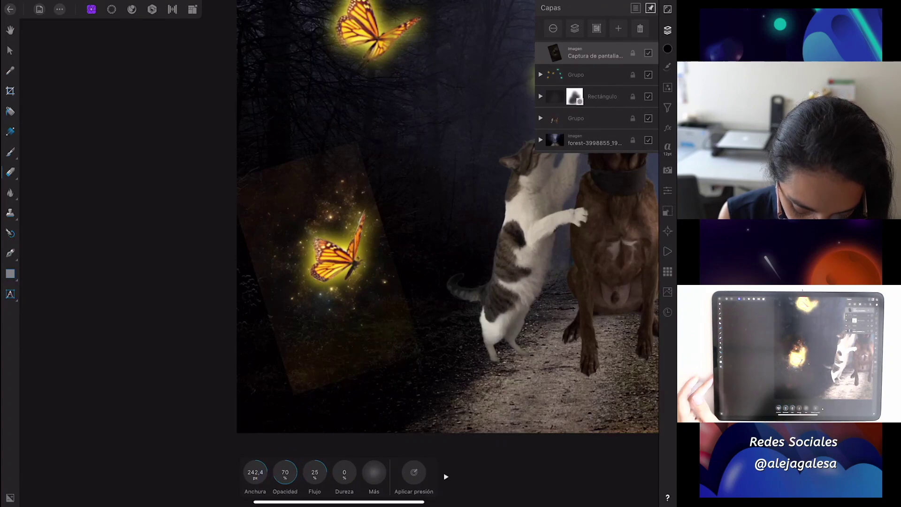
{"action": "left_click", "coordinate": [285, 472]}
{"action": "type", "text": "77"}
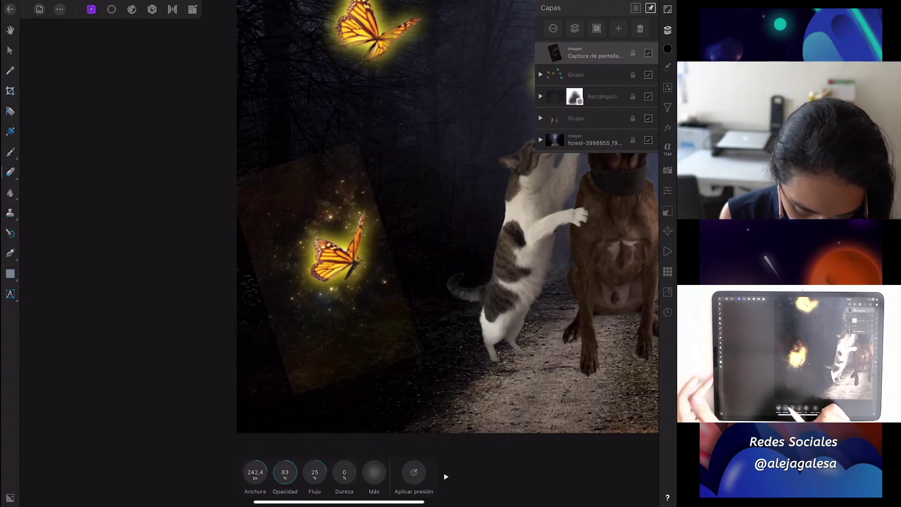
{"action": "left_click_drag", "start_coordinate": [256, 471], "coordinate": [255, 476]}
{"action": "mouse_move", "coordinate": [358, 147]}
{"action": "left_mouse_down"}
{"action": "mouse_move", "coordinate": [325, 151]}
{"action": "mouse_move", "coordinate": [376, 172]}
{"action": "mouse_move", "coordinate": [434, 336]}
{"action": "mouse_move", "coordinate": [312, 410]}
{"action": "mouse_move", "coordinate": [306, 396]}
{"action": "mouse_move", "coordinate": [329, 390]}
{"action": "mouse_move", "coordinate": [305, 380]}
{"action": "mouse_move", "coordinate": [261, 318]}
{"action": "mouse_move", "coordinate": [223, 224]}
{"action": "mouse_move", "coordinate": [279, 145]}
{"action": "mouse_move", "coordinate": [368, 127]}
{"action": "mouse_move", "coordinate": [324, 131]}
{"action": "left_mouse_up"}
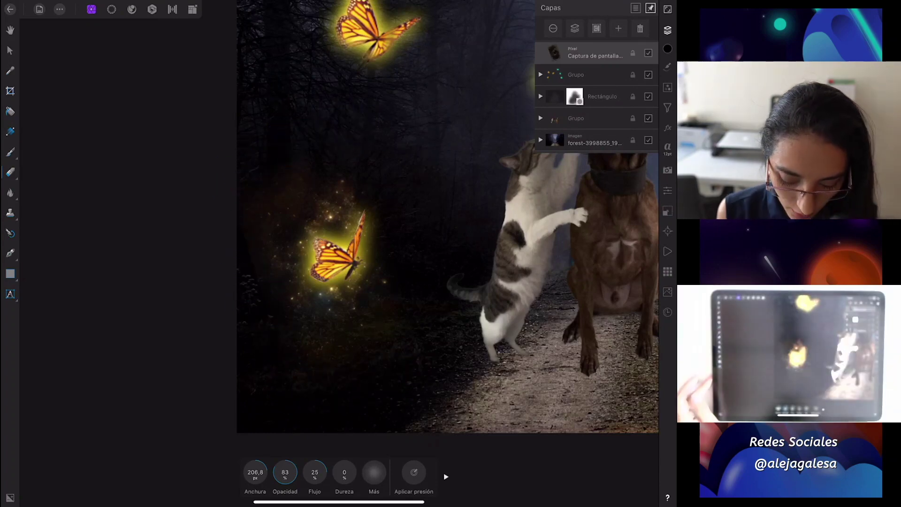
{"action": "scroll", "coordinate": [399, 305], "scroll_direction": "down", "scroll_amount": 3}
{"action": "scroll", "coordinate": [382, 333], "scroll_direction": "down", "scroll_amount": 3}
{"action": "scroll", "coordinate": [437, 309], "scroll_direction": "down", "scroll_amount": 2}
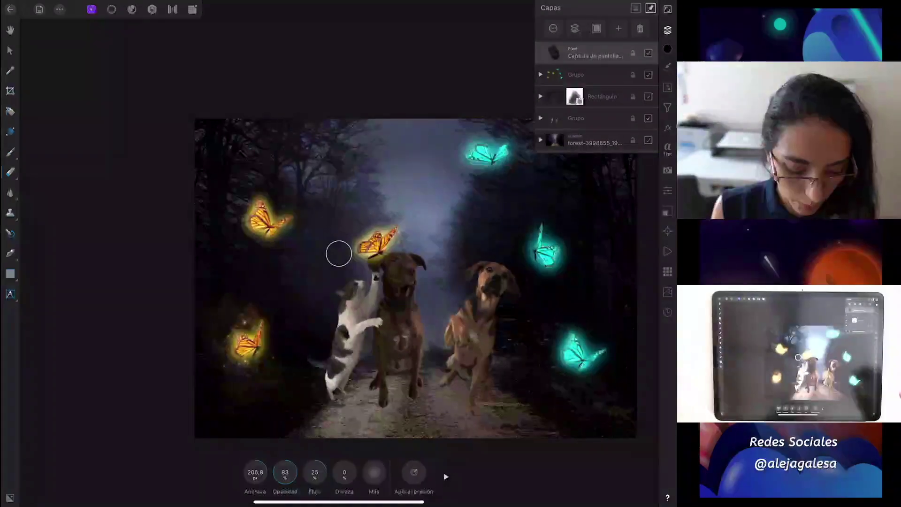
Step: Place sparkle copies onto the top cyan butterfly and the lower-right butterfly
{"action": "left_click", "coordinate": [9, 50]}
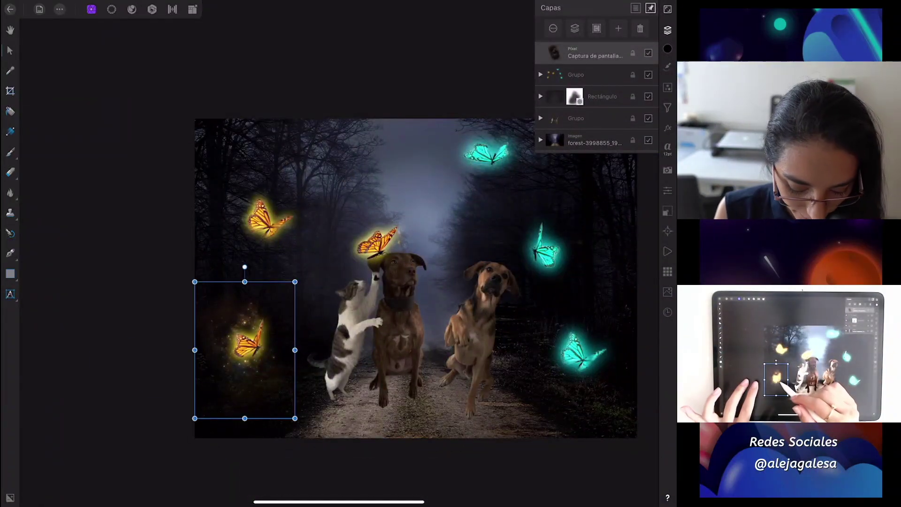
{"action": "left_click_drag", "start_coordinate": [256, 364], "coordinate": [493, 182]}
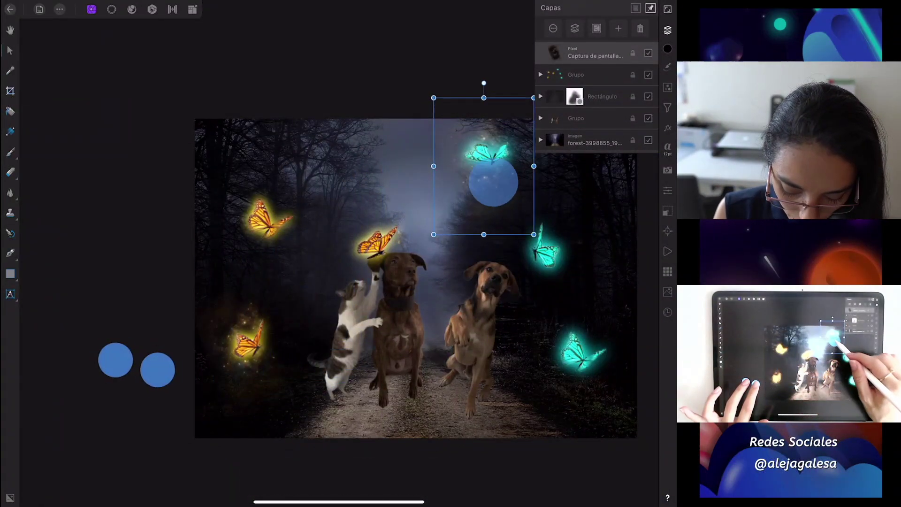
{"action": "scroll", "coordinate": [399, 282], "scroll_direction": "down", "scroll_amount": 2}
{"action": "scroll", "coordinate": [455, 345], "scroll_direction": "down", "scroll_amount": 2}
{"action": "scroll", "coordinate": [455, 345], "scroll_direction": "right", "scroll_amount": 2}
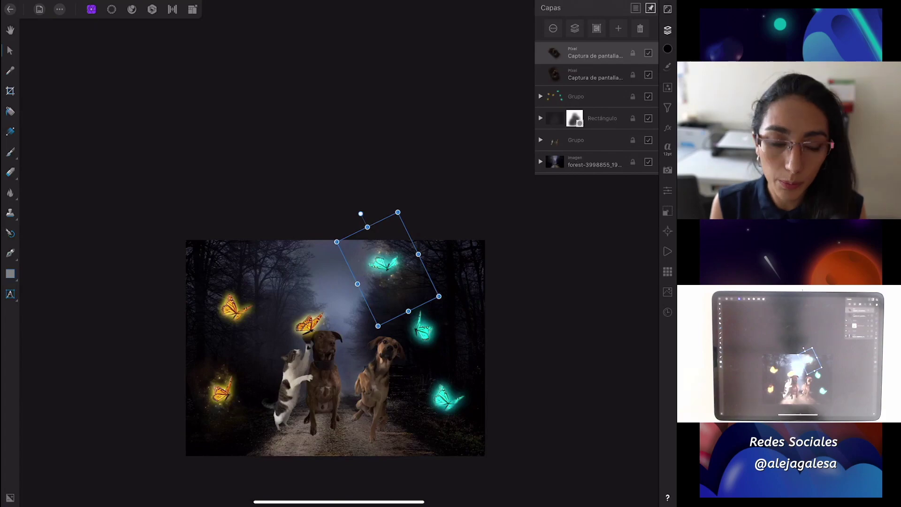
{"action": "left_click_drag", "start_coordinate": [408, 298], "coordinate": [431, 396]}
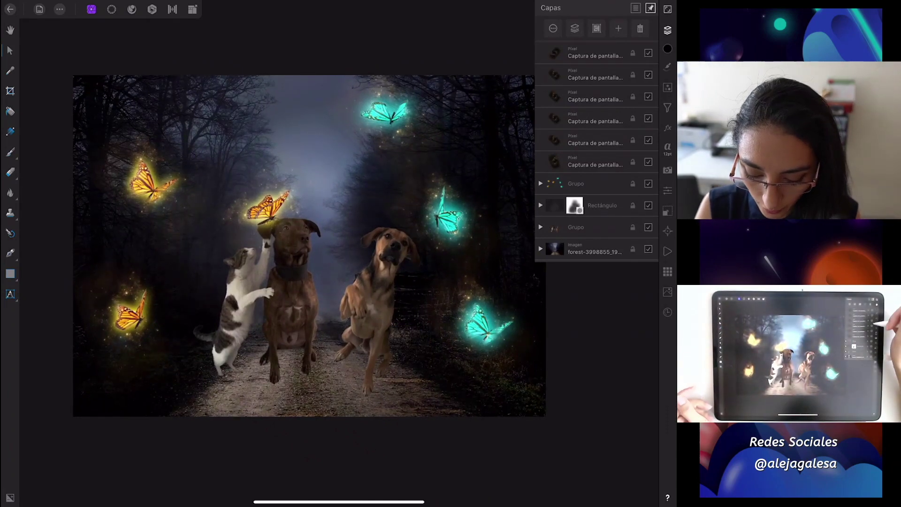
Step: Select all six sparkle layers, group them, and deselect
{"action": "left_click", "coordinate": [595, 161]}
{"action": "left_click", "coordinate": [595, 140]}
{"action": "left_click", "coordinate": [595, 118]}
{"action": "left_click", "coordinate": [595, 96]}
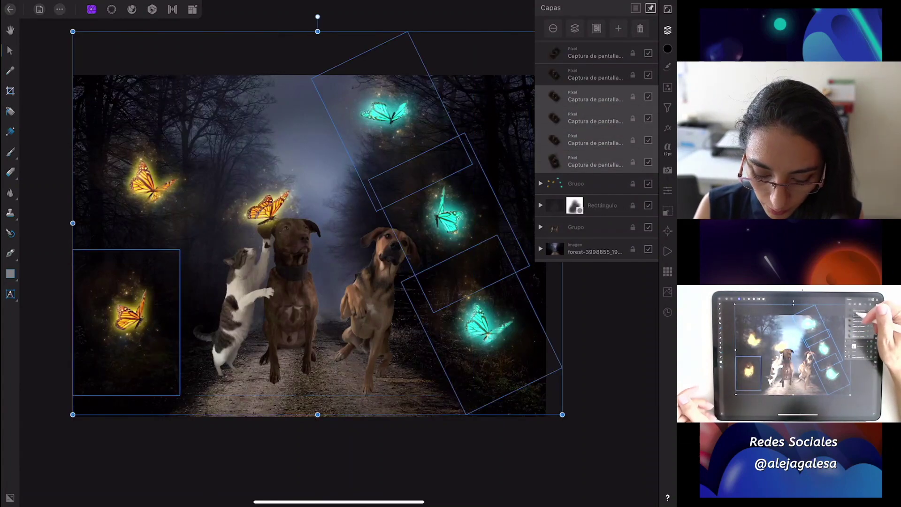
{"action": "left_click", "coordinate": [595, 77]}
{"action": "left_click", "coordinate": [595, 56]}
{"action": "left_click", "coordinate": [575, 28]}
{"action": "key", "text": "ctrl+d"}
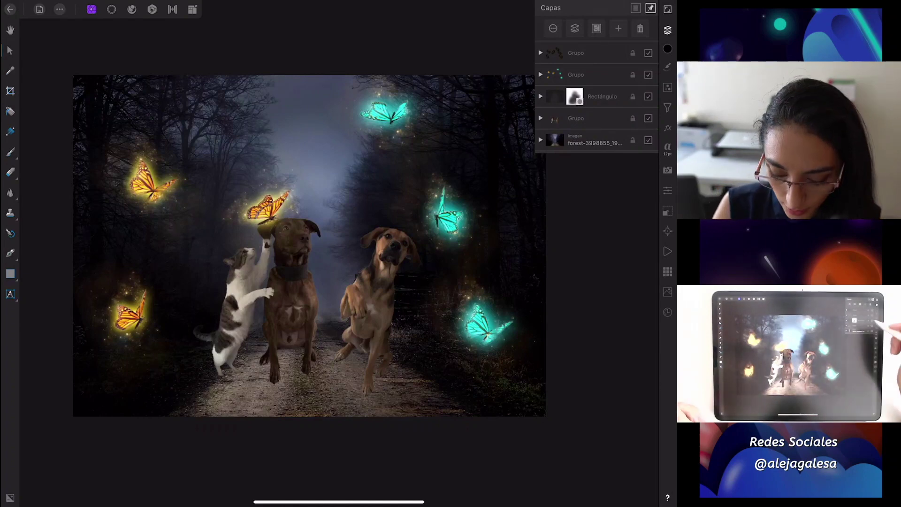
Step: Duplicate the cat-and-dogs group and expand the copy's contents
{"action": "left_click", "coordinate": [595, 118]}
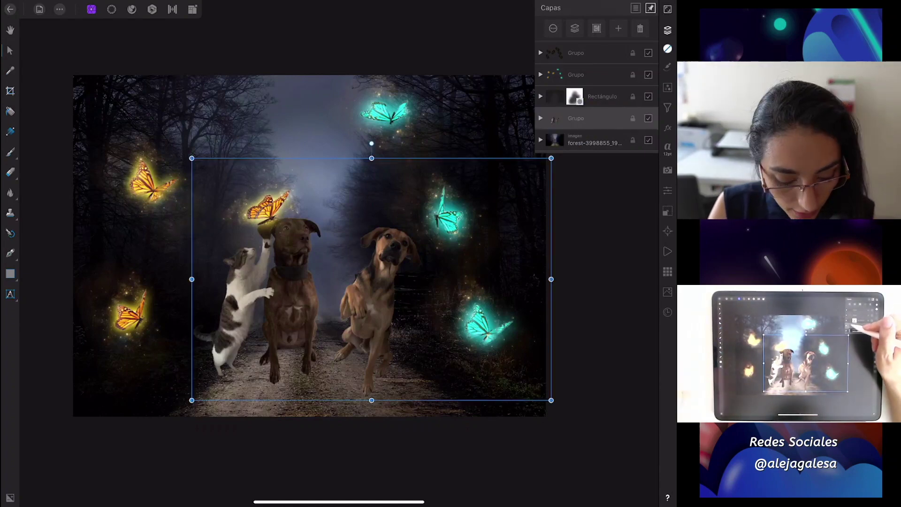
{"action": "left_click", "coordinate": [60, 9]}
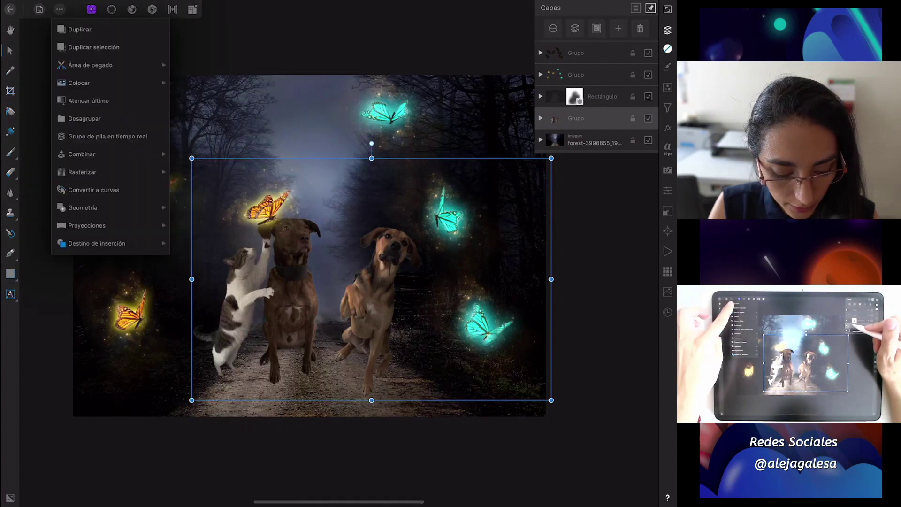
{"action": "left_click", "coordinate": [85, 26]}
{"action": "left_click", "coordinate": [595, 140]}
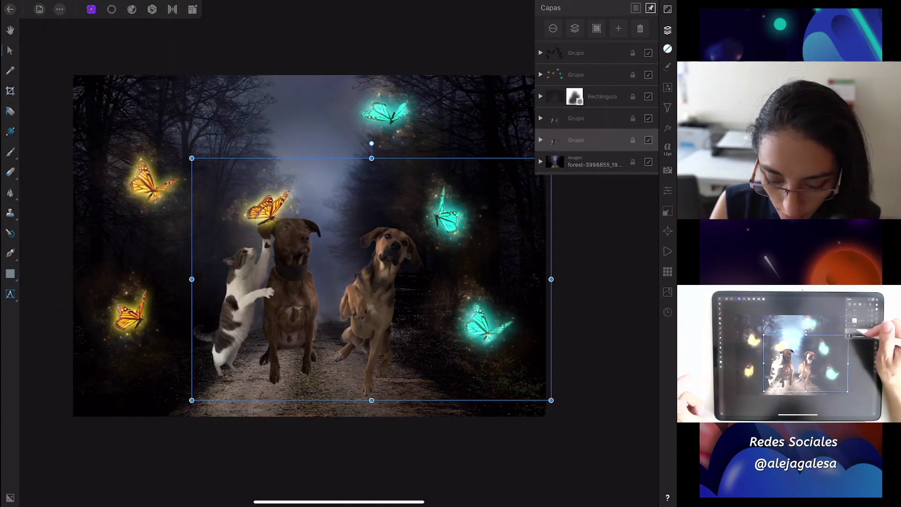
{"action": "left_click", "coordinate": [541, 140]}
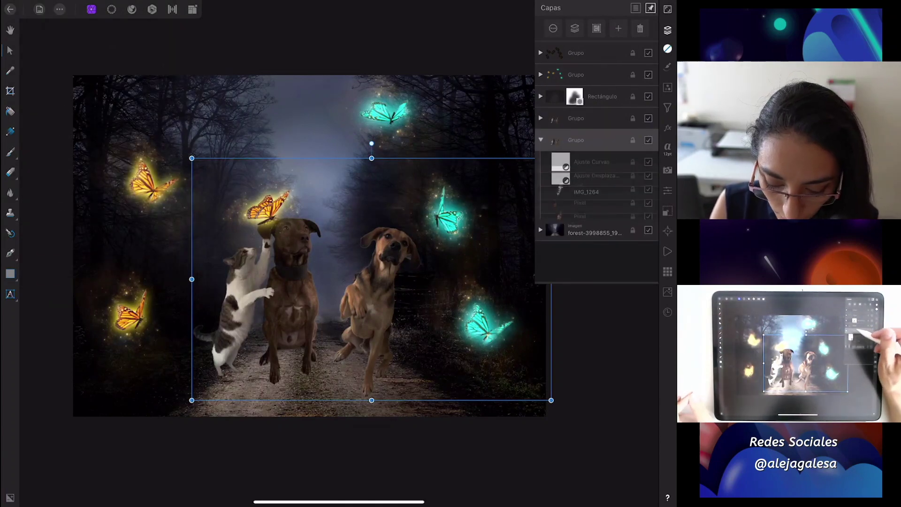
{"action": "left_click", "coordinate": [591, 162]}
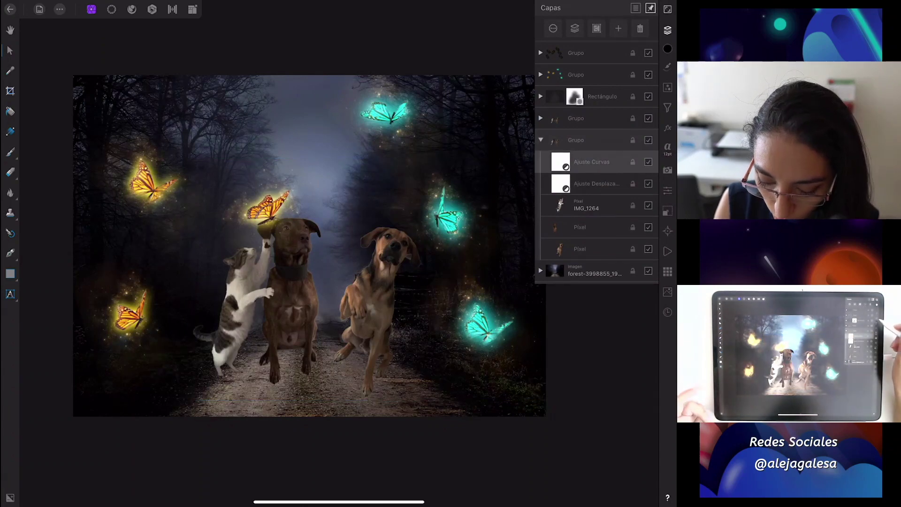
Step: Add an Exposure adjustment of -20 to the copy, turning it black, then collapse it
{"action": "left_click", "coordinate": [668, 87]}
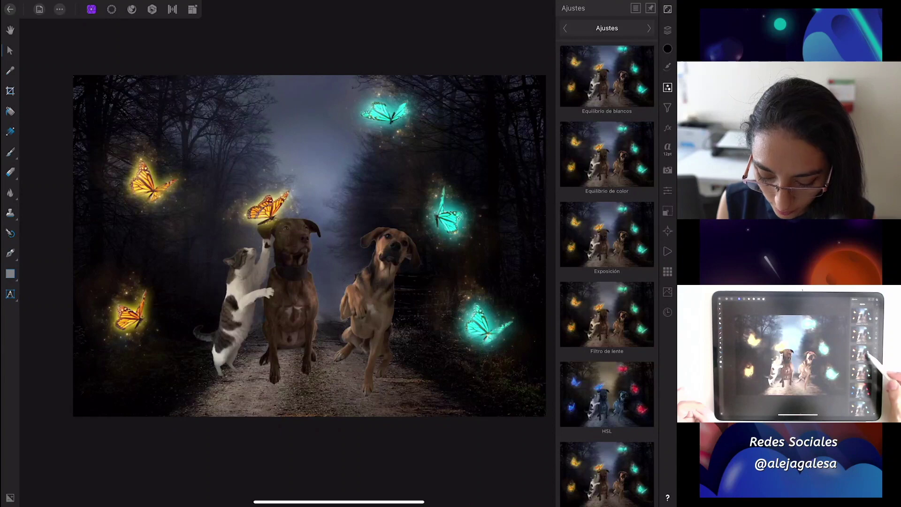
{"action": "left_click", "coordinate": [606, 235]}
{"action": "left_click", "coordinate": [231, 472]}
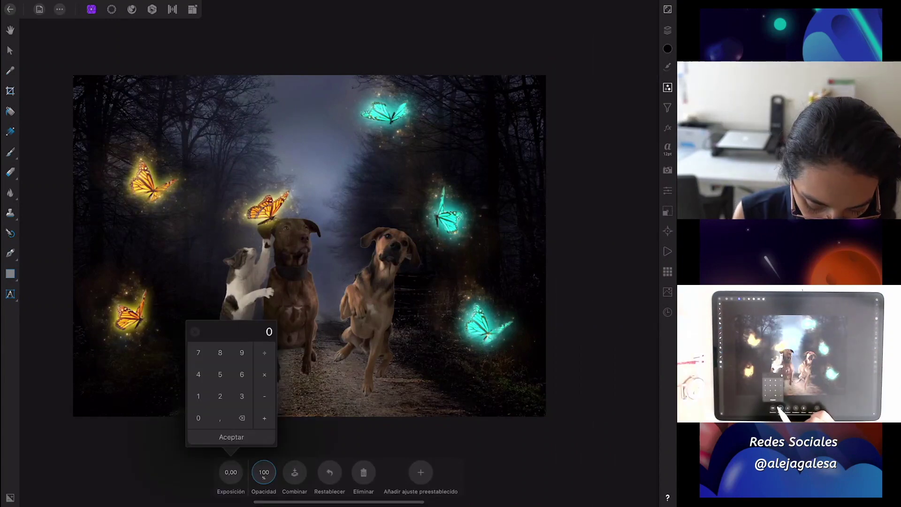
{"action": "left_click", "coordinate": [220, 396]}
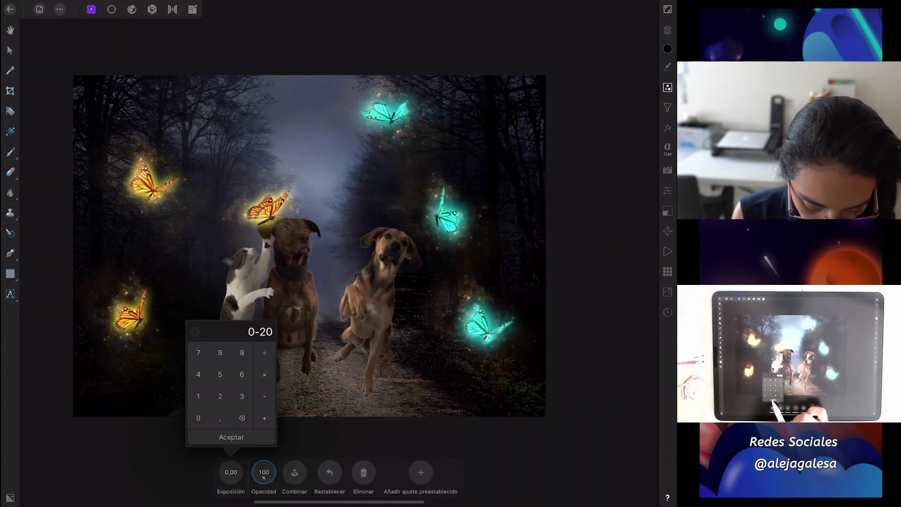
{"action": "left_click", "coordinate": [231, 437]}
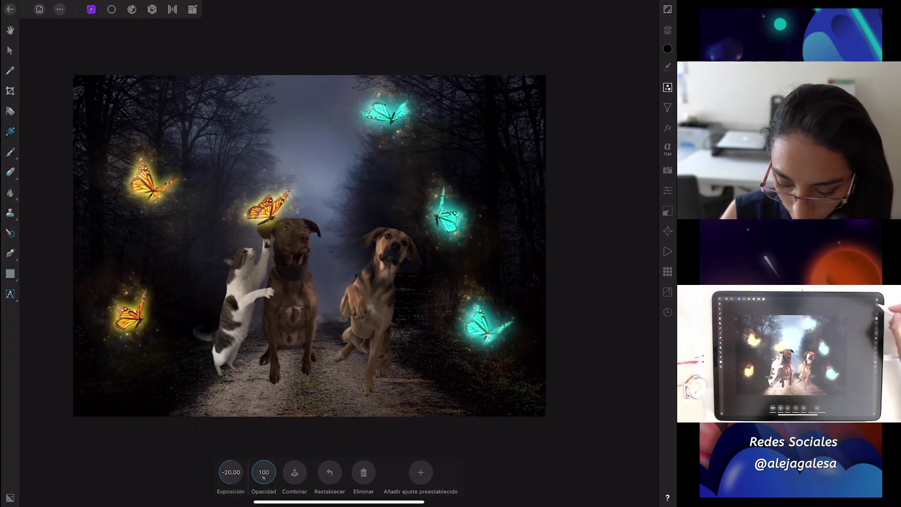
{"action": "left_click", "coordinate": [668, 30]}
{"action": "left_click", "coordinate": [540, 140]}
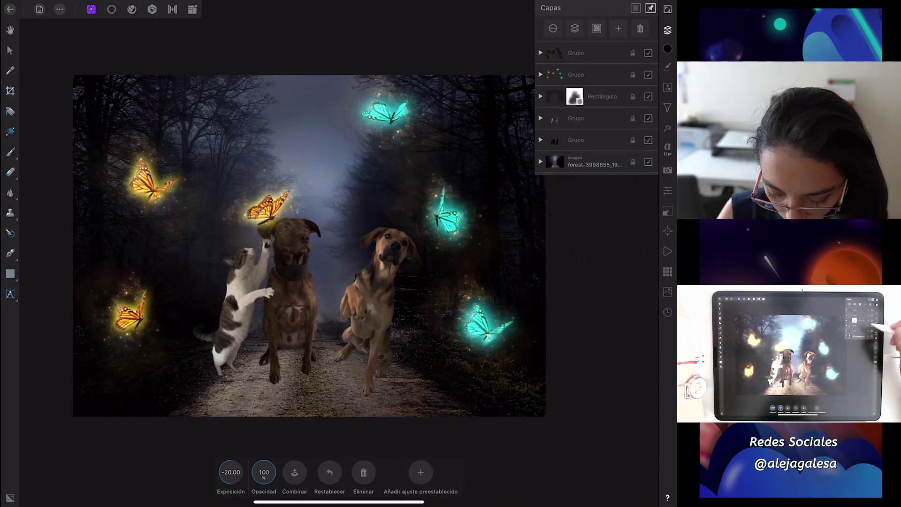
{"action": "left_click", "coordinate": [592, 139]}
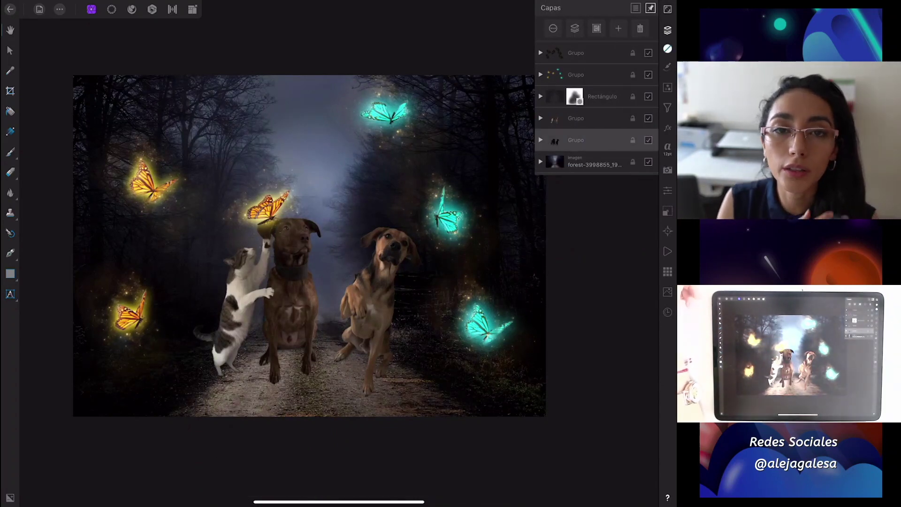
{"action": "left_click", "coordinate": [10, 50]}
{"action": "left_click", "coordinate": [668, 212]}
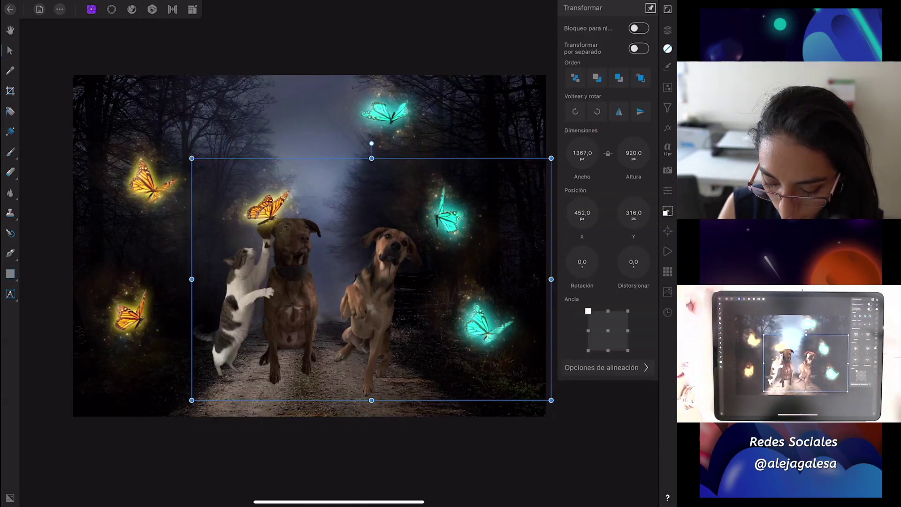
{"action": "left_click", "coordinate": [640, 111]}
{"action": "left_click_drag", "start_coordinate": [352, 231], "coordinate": [345, 379]}
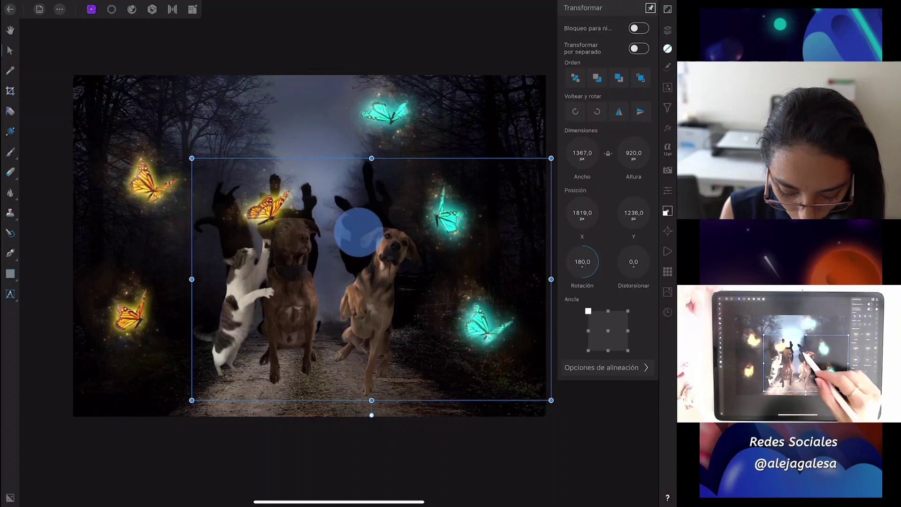
{"action": "scroll", "coordinate": [480, 300], "scroll_direction": "down", "scroll_amount": 5}
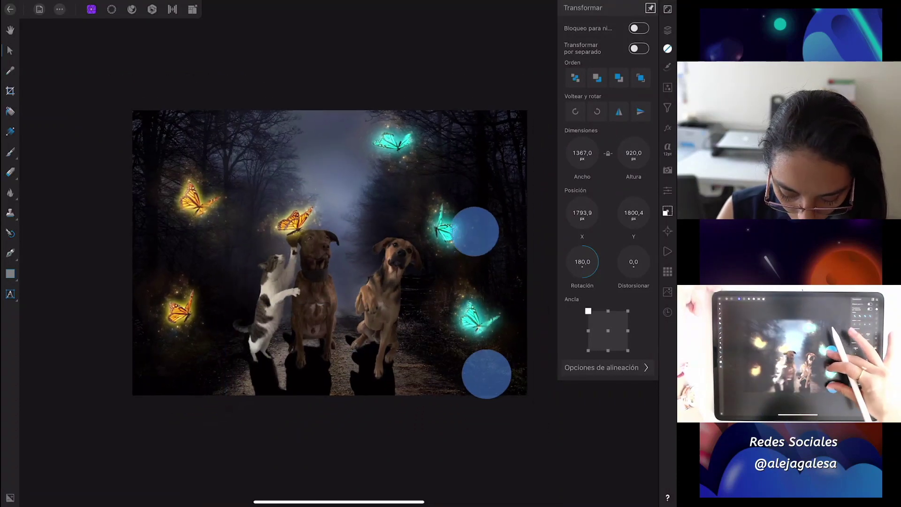
{"action": "left_click_drag", "start_coordinate": [376, 451], "coordinate": [370, 402]}
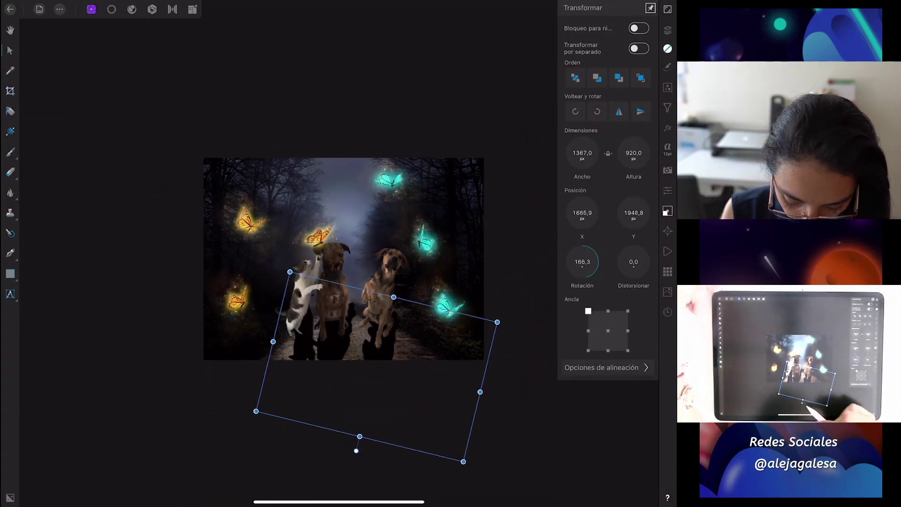
{"action": "key", "text": "ctrl+z"}
{"action": "mouse_move", "coordinate": [377, 438]}
{"action": "left_mouse_down"}
{"action": "mouse_move", "coordinate": [377, 375]}
{"action": "mouse_move", "coordinate": [392, 365]}
{"action": "left_mouse_up"}
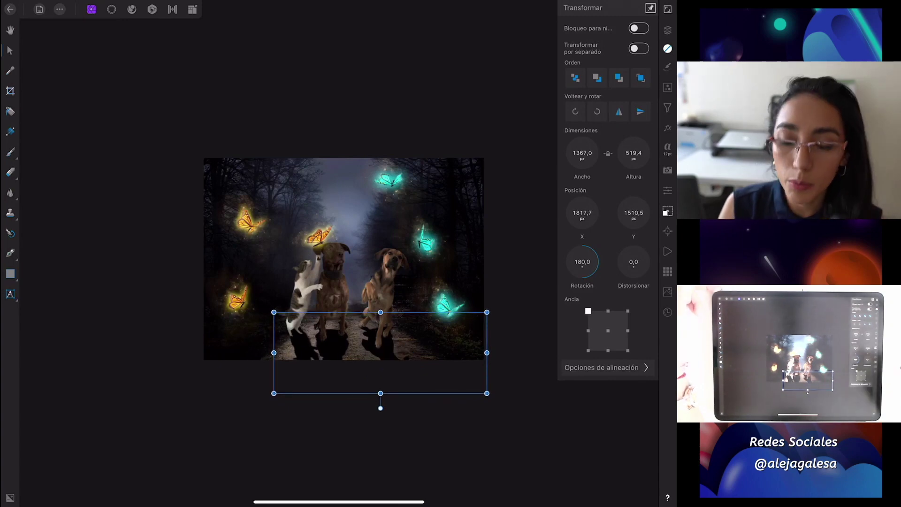
{"action": "left_click", "coordinate": [667, 128]}
{"action": "left_click", "coordinate": [642, 83]}
{"action": "left_click_drag", "start_coordinate": [314, 472], "coordinate": [322, 459]}
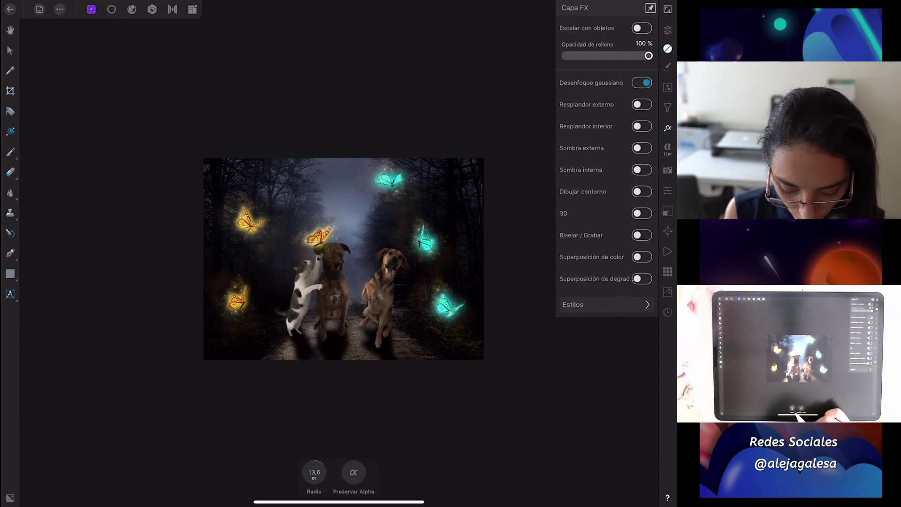
{"action": "scroll", "coordinate": [344, 259], "scroll_direction": "up", "scroll_amount": 5}
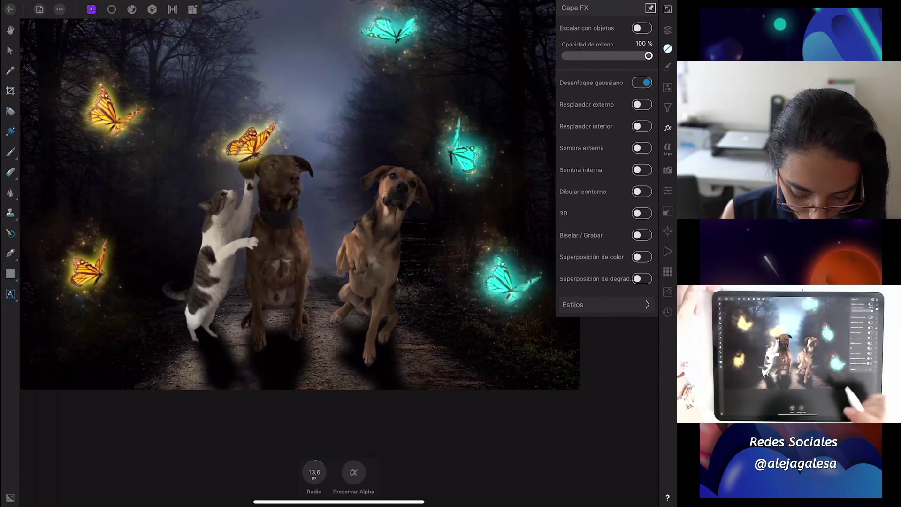
{"action": "left_click", "coordinate": [10, 51]}
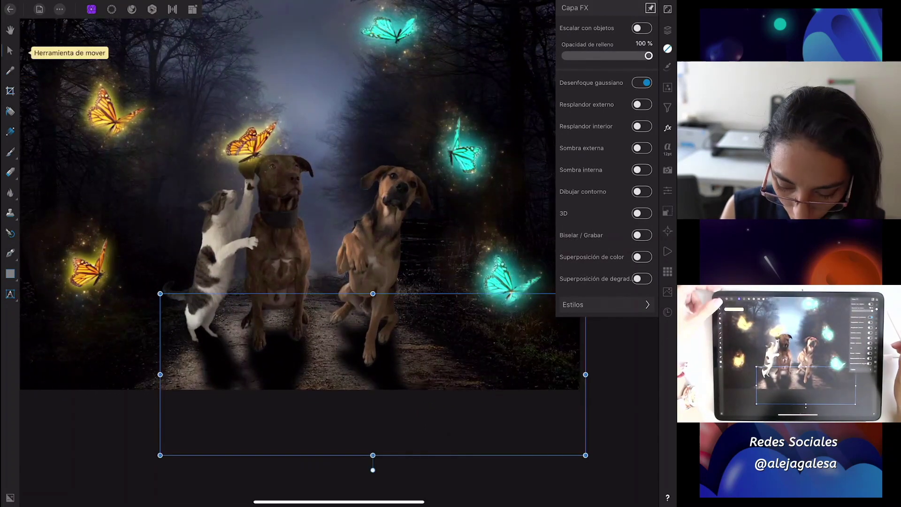
{"action": "left_click", "coordinate": [668, 30]}
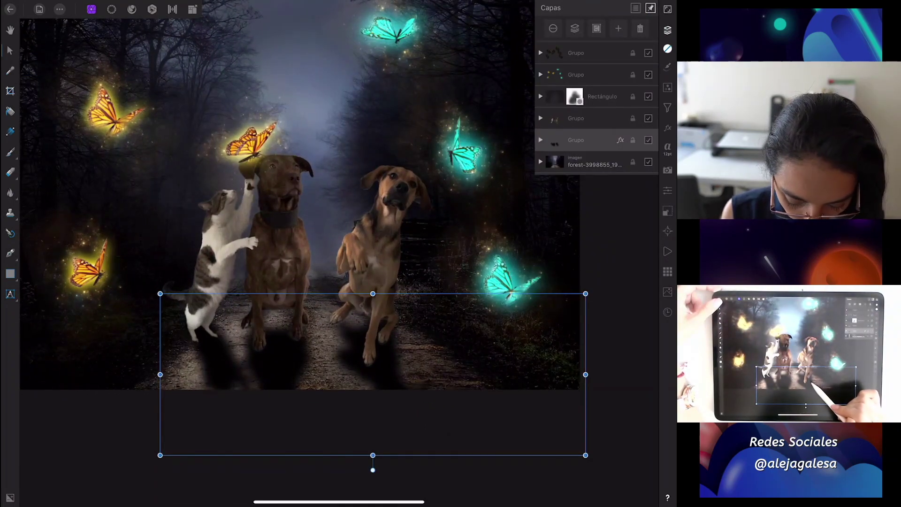
{"action": "left_click_drag", "start_coordinate": [393, 363], "coordinate": [390, 356]}
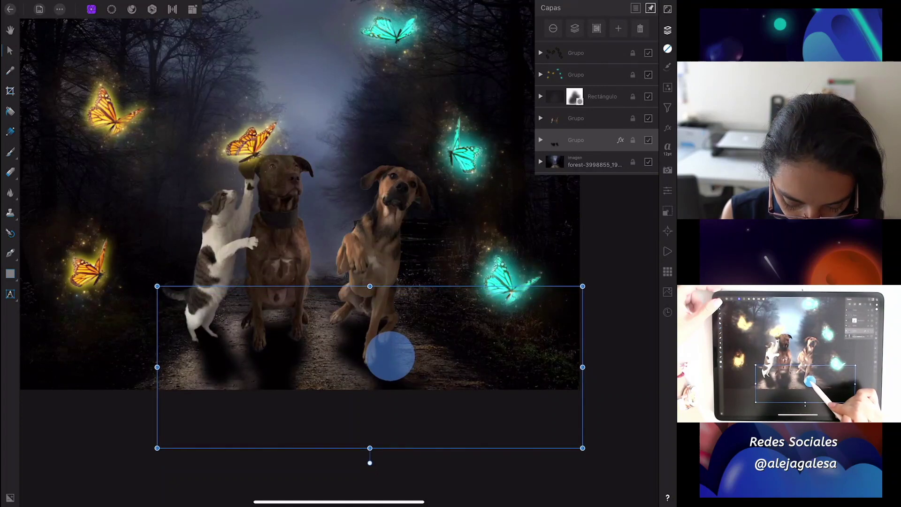
{"action": "left_click_drag", "start_coordinate": [390, 356], "coordinate": [386, 369]}
{"action": "left_click", "coordinate": [540, 352]}
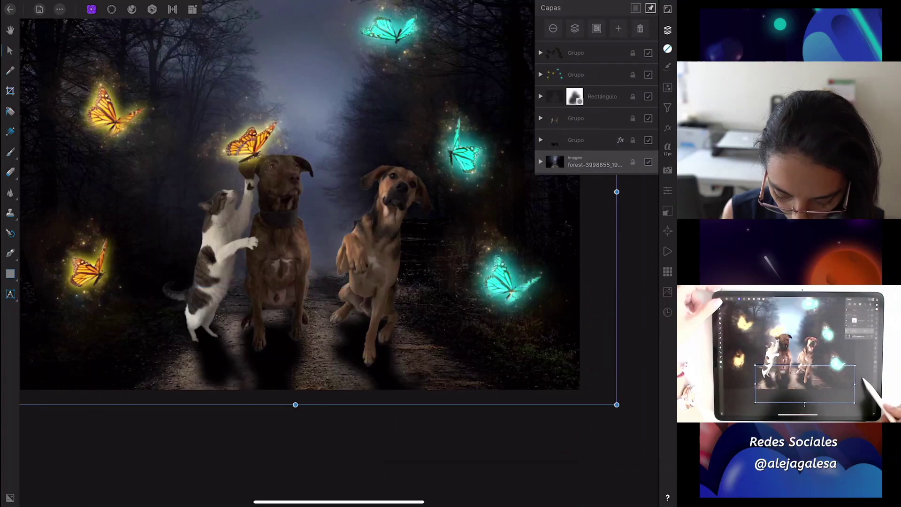
{"action": "left_click", "coordinate": [503, 439]}
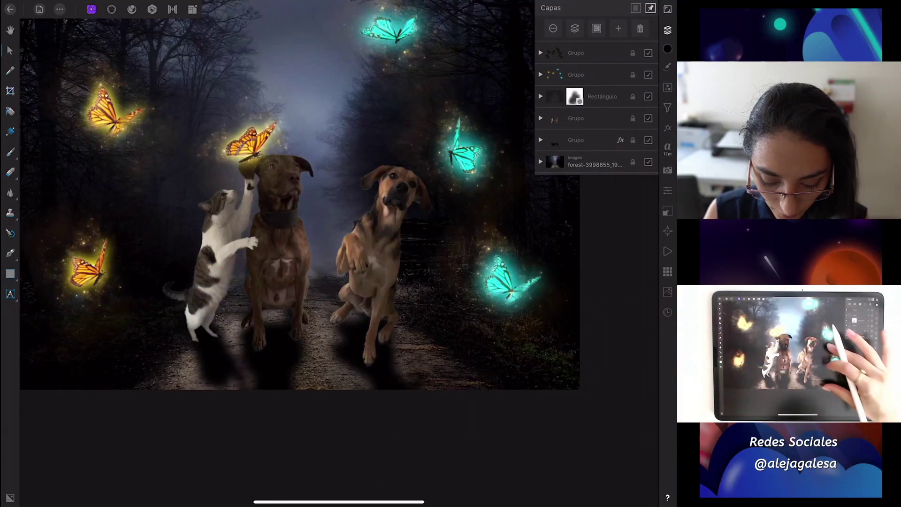
{"action": "scroll", "coordinate": [478, 312], "scroll_direction": "down", "scroll_amount": 5}
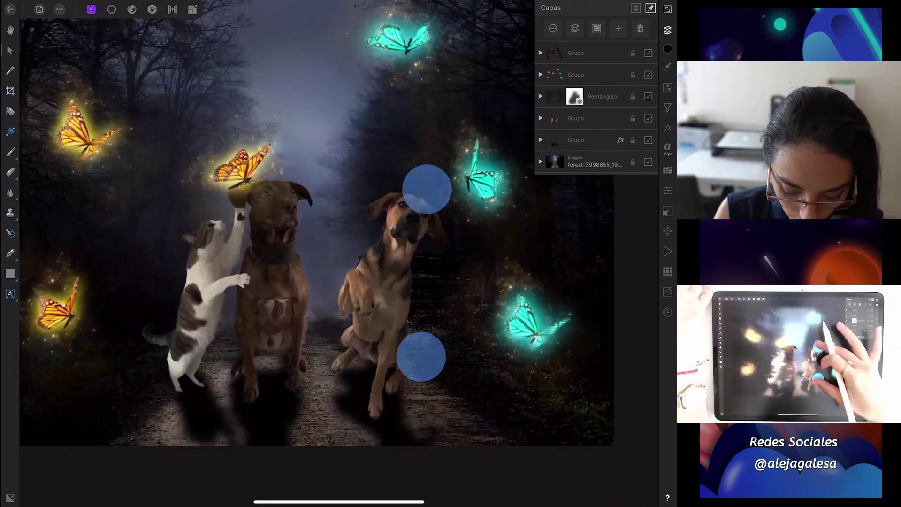
{"action": "scroll", "coordinate": [421, 272], "scroll_direction": "up", "scroll_amount": 5}
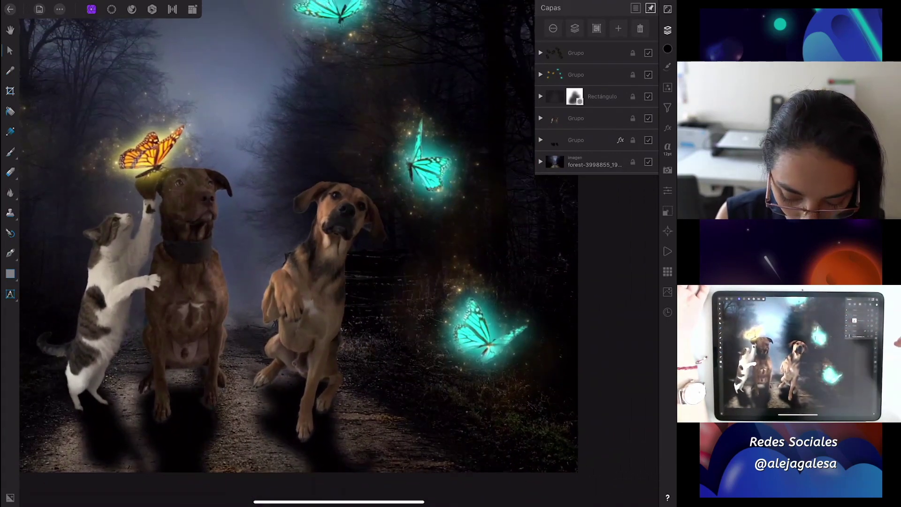
Step: Add a new pixel layer clipped inside the right-hand dog's layer
{"action": "left_click", "coordinate": [541, 118]}
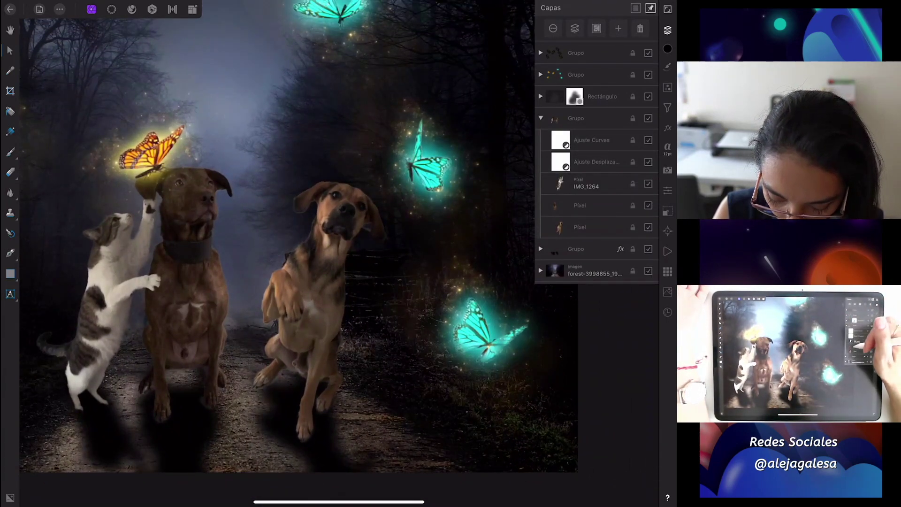
{"action": "left_click", "coordinate": [580, 228]}
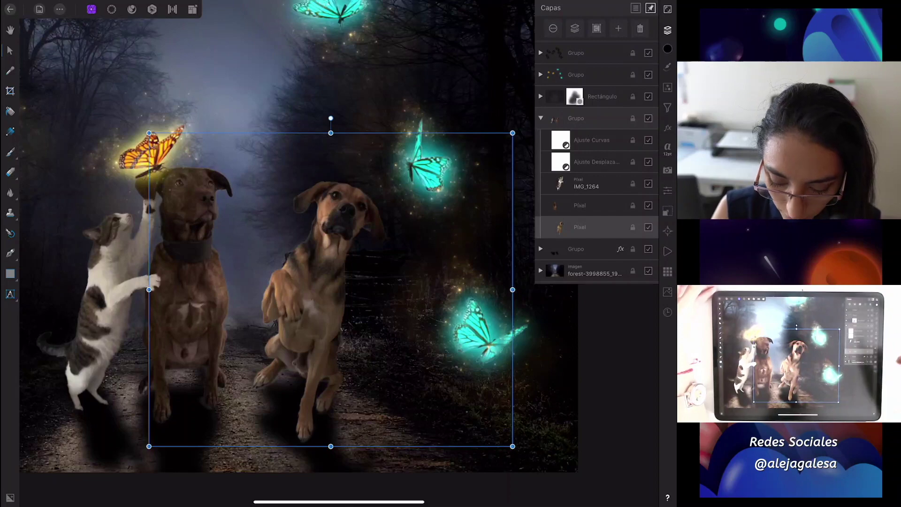
{"action": "left_click", "coordinate": [618, 28]}
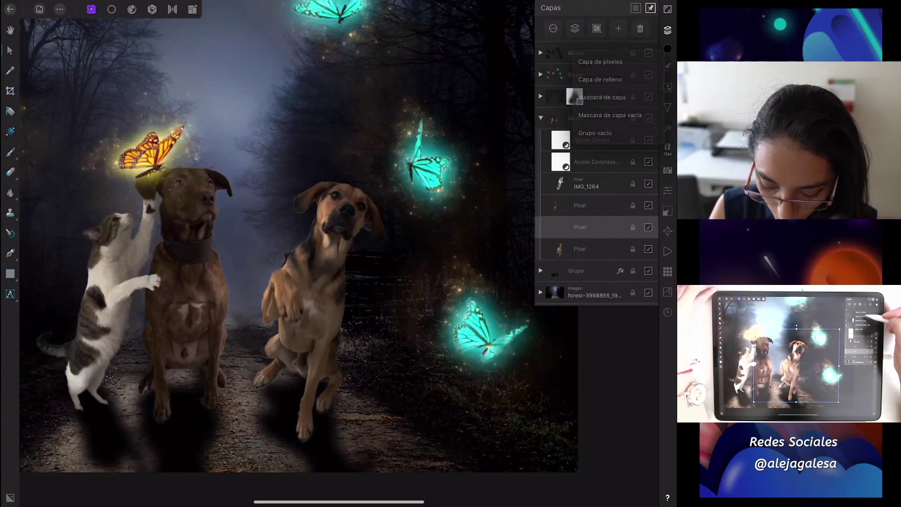
{"action": "left_click_drag", "start_coordinate": [595, 227], "coordinate": [595, 249]}
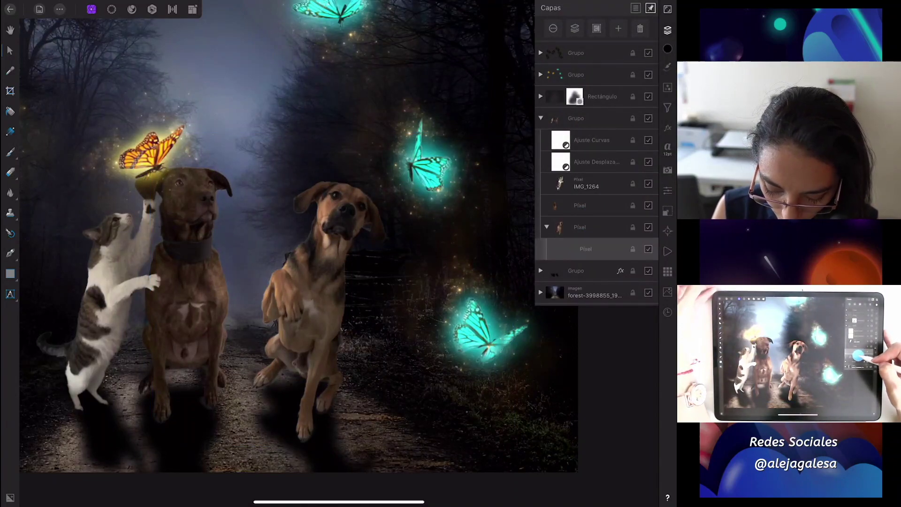
Step: Paint butterfly cyan at about 103 px along the right dog's head, ear and side
{"action": "left_click", "coordinate": [10, 152]}
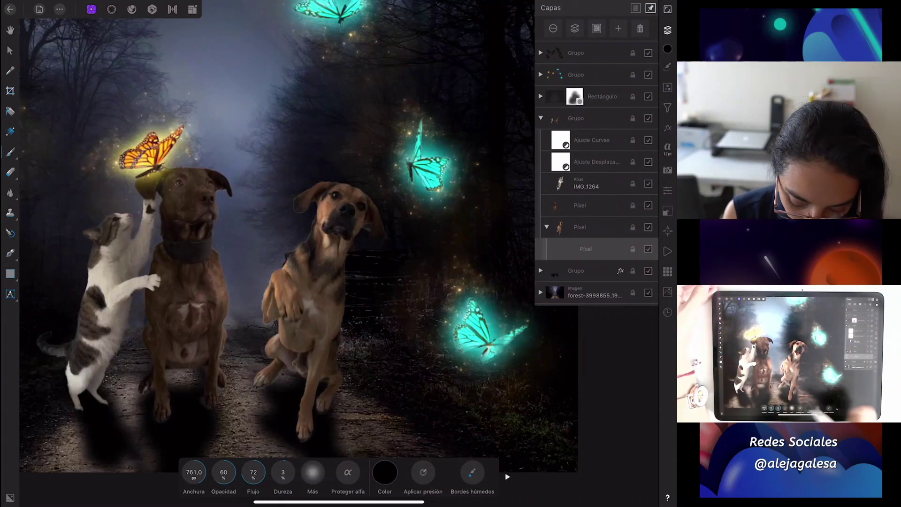
{"action": "left_click", "coordinate": [385, 472]}
{"action": "left_click", "coordinate": [471, 326]}
{"action": "left_click_drag", "start_coordinate": [444, 301], "coordinate": [478, 310]}
{"action": "left_click_drag", "start_coordinate": [194, 473], "coordinate": [233, 472]}
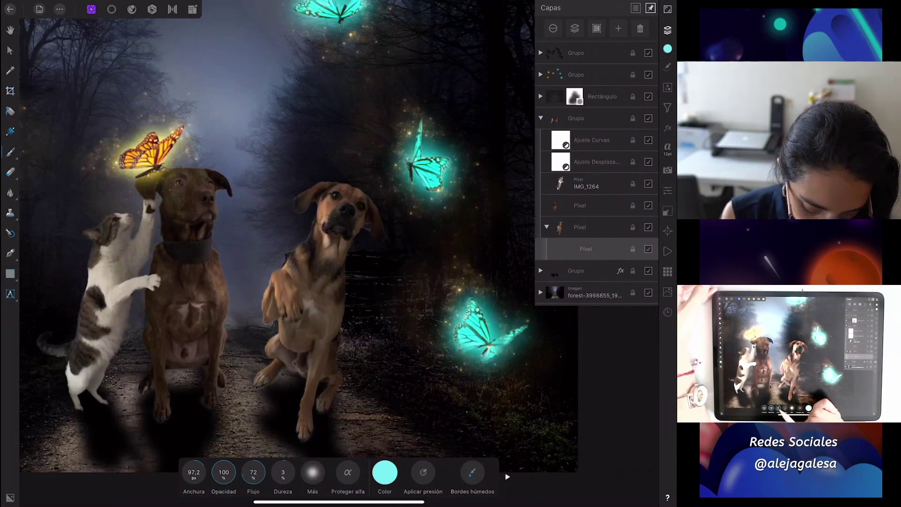
{"action": "left_click_drag", "start_coordinate": [194, 472], "coordinate": [196, 469]}
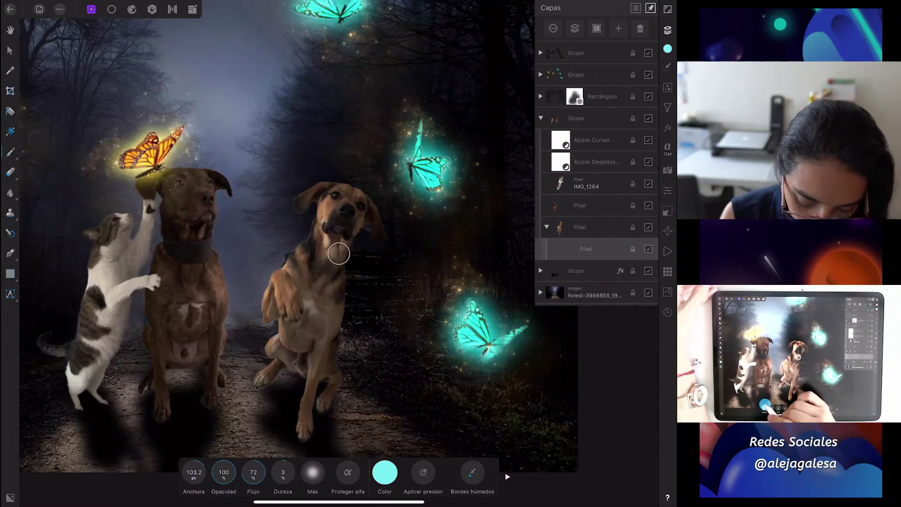
{"action": "mouse_move", "coordinate": [370, 194]}
{"action": "left_mouse_down"}
{"action": "mouse_move", "coordinate": [337, 357]}
{"action": "mouse_move", "coordinate": [322, 382]}
{"action": "mouse_move", "coordinate": [318, 357]}
{"action": "mouse_move", "coordinate": [306, 425]}
{"action": "left_mouse_up"}
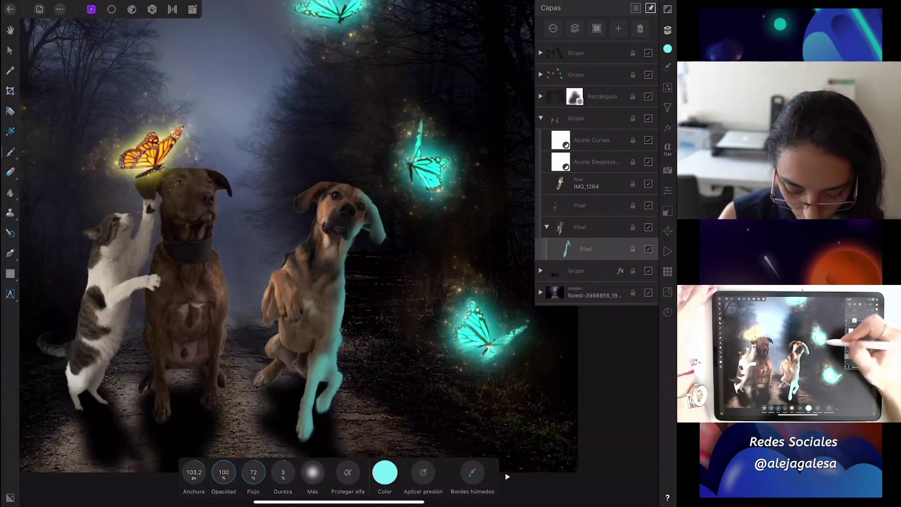
{"action": "left_click_drag", "start_coordinate": [350, 263], "coordinate": [372, 202]}
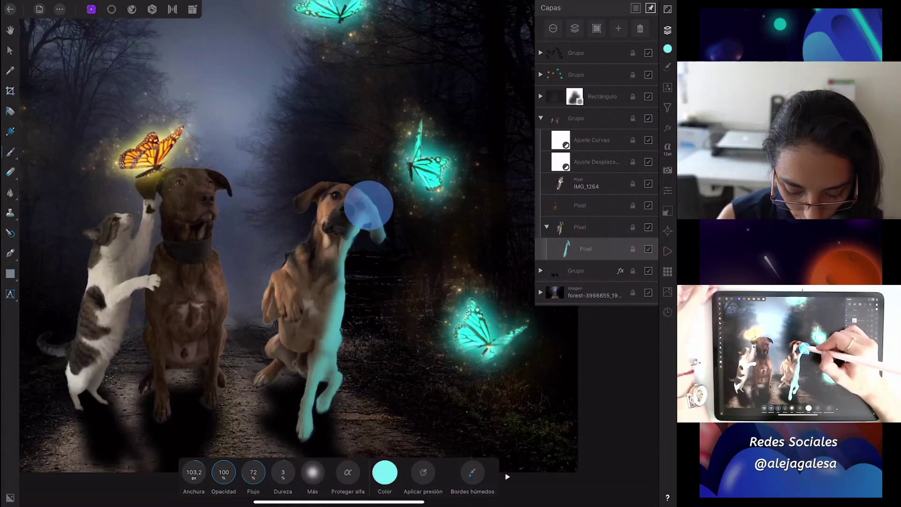
{"action": "left_click", "coordinate": [585, 249]}
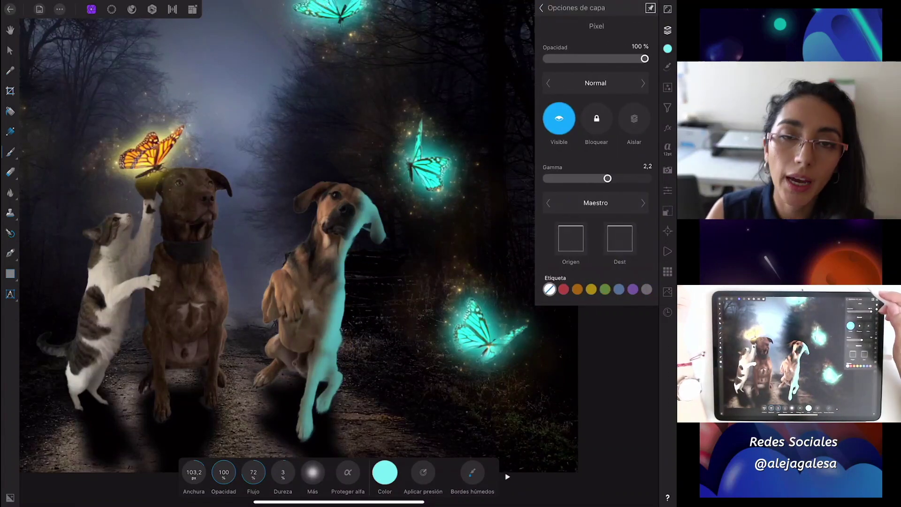
Step: Switch the right dog's cyan glow layer to Superposición blending at 72% opacity
{"action": "left_click", "coordinate": [596, 83]}
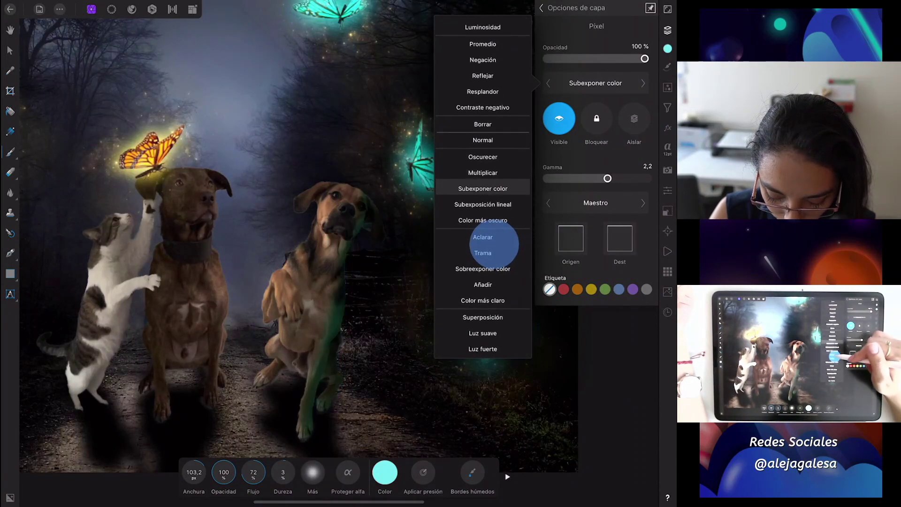
{"action": "left_click_drag", "start_coordinate": [497, 263], "coordinate": [497, 187]}
{"action": "left_click", "coordinate": [483, 251]}
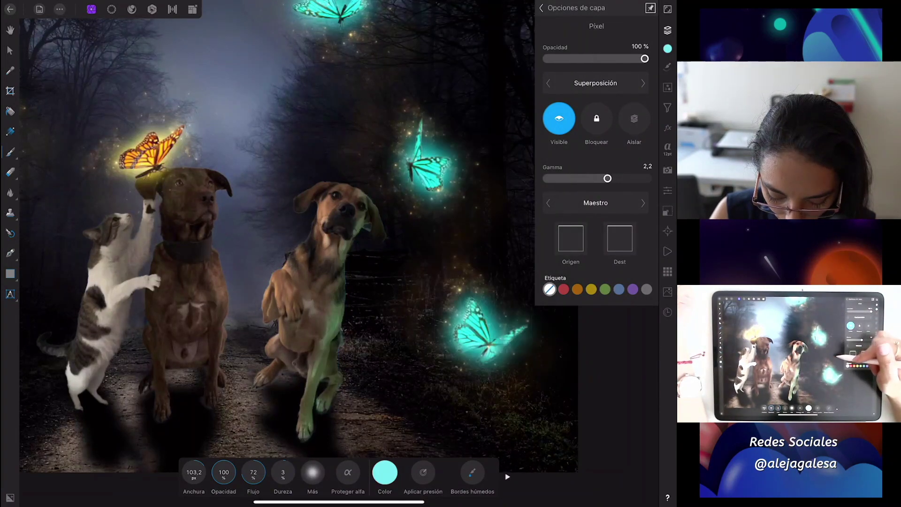
{"action": "left_click_drag", "start_coordinate": [644, 58], "coordinate": [635, 59]}
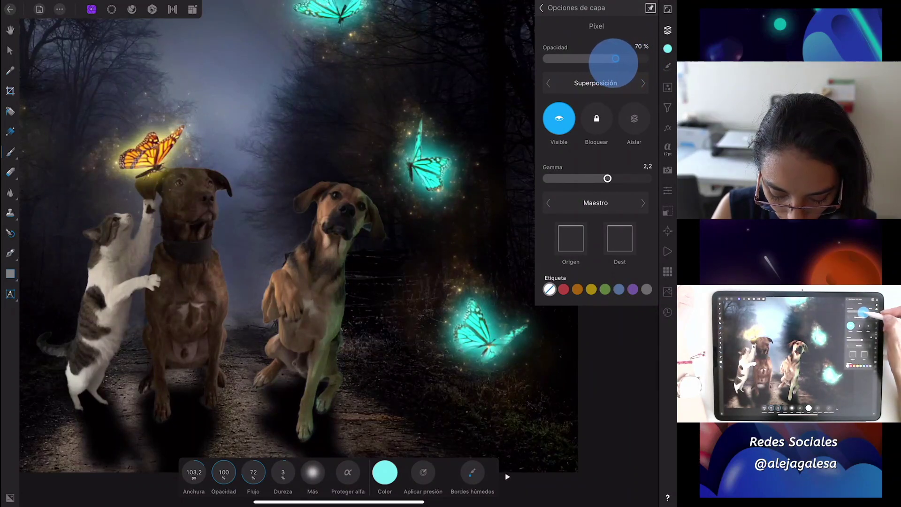
{"action": "left_click_drag", "start_coordinate": [617, 58], "coordinate": [617, 59]}
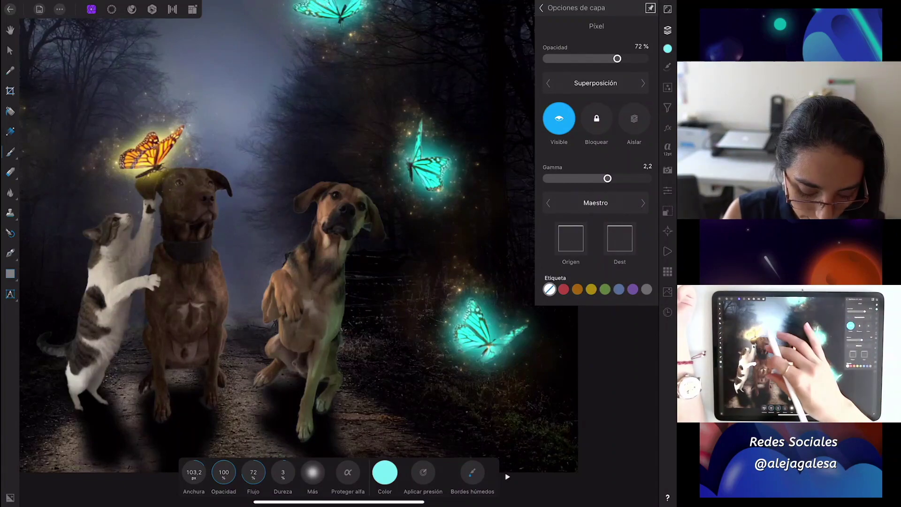
{"action": "scroll", "coordinate": [402, 282], "scroll_direction": "left", "scroll_amount": 5}
{"action": "scroll", "coordinate": [403, 281], "scroll_direction": "down", "scroll_amount": 5}
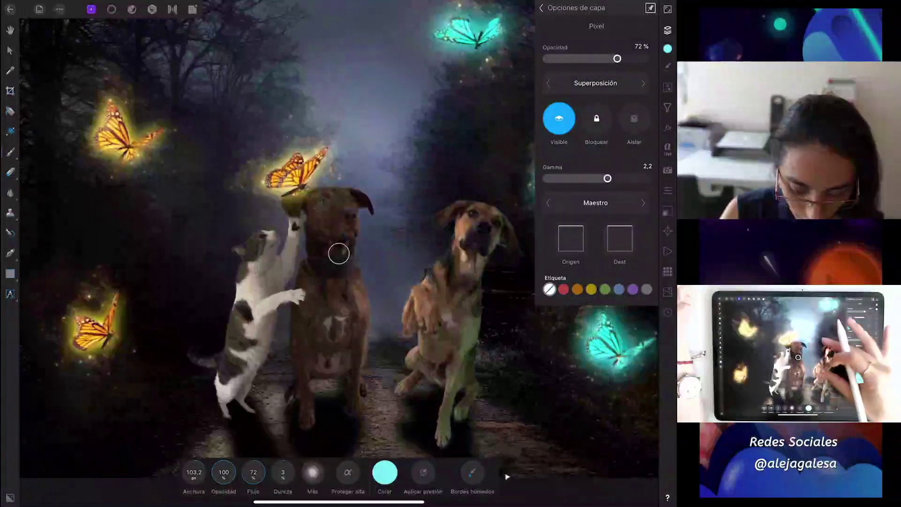
{"action": "scroll", "coordinate": [417, 277], "scroll_direction": "down", "scroll_amount": 3}
{"action": "scroll", "coordinate": [417, 277], "scroll_direction": "down", "scroll_amount": 2}
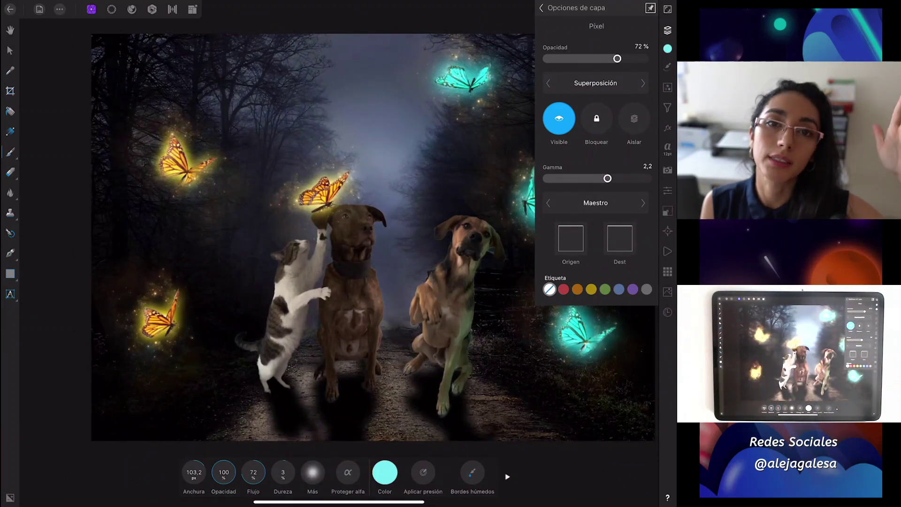
Step: Add a new pixel layer clipped to the brown dog's layer and paint cyan down its right edge
{"action": "left_click", "coordinate": [542, 8]}
{"action": "left_click", "coordinate": [546, 227]}
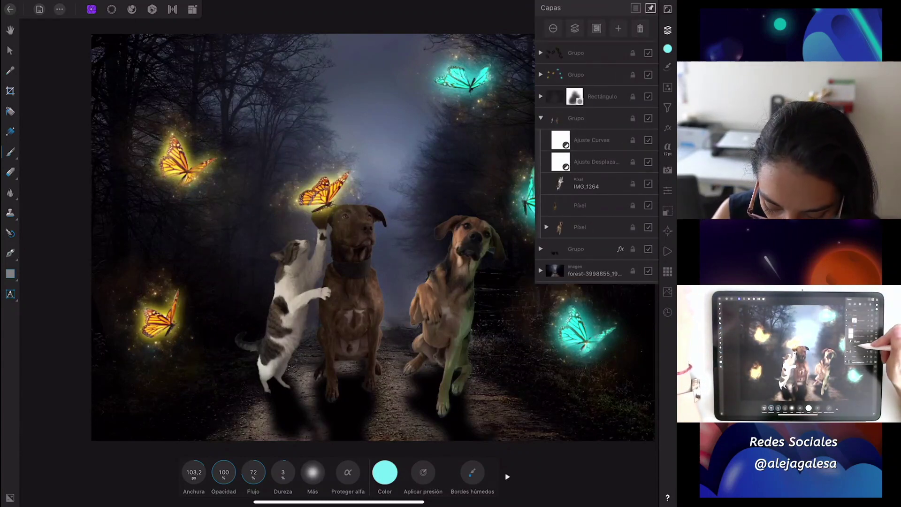
{"action": "left_click", "coordinate": [580, 205]}
{"action": "left_click", "coordinate": [618, 28]}
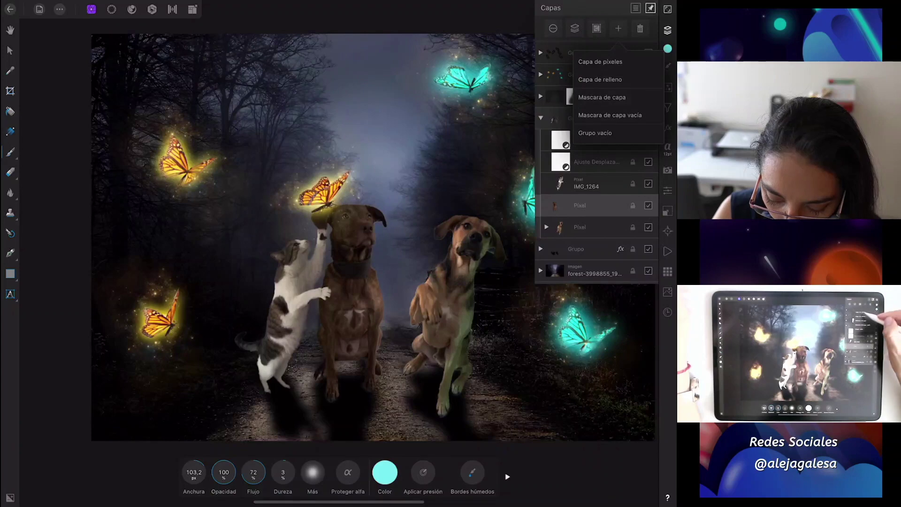
{"action": "left_click", "coordinate": [601, 62]}
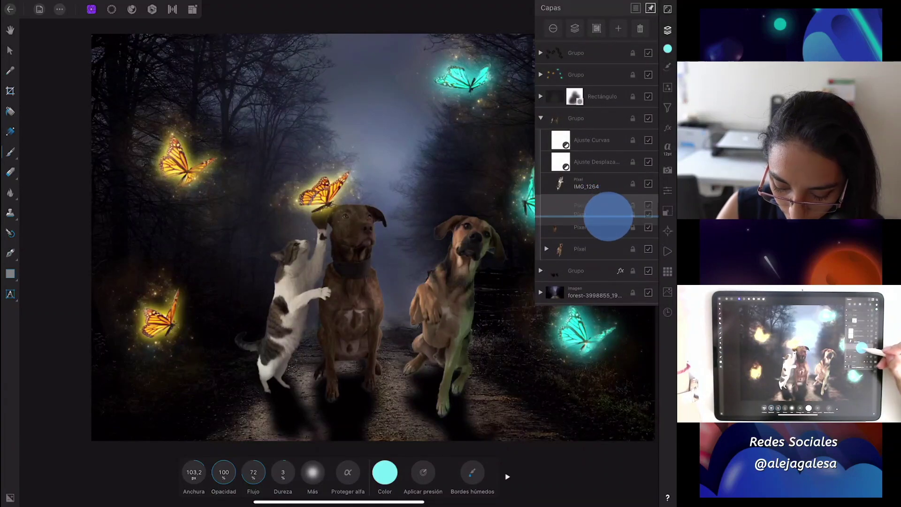
{"action": "left_click_drag", "start_coordinate": [608, 215], "coordinate": [606, 230]}
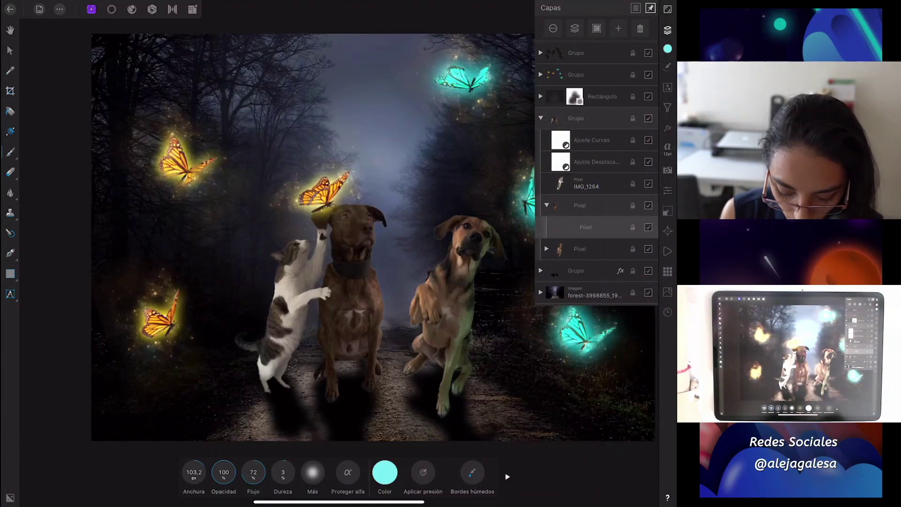
{"action": "left_click", "coordinate": [385, 221]}
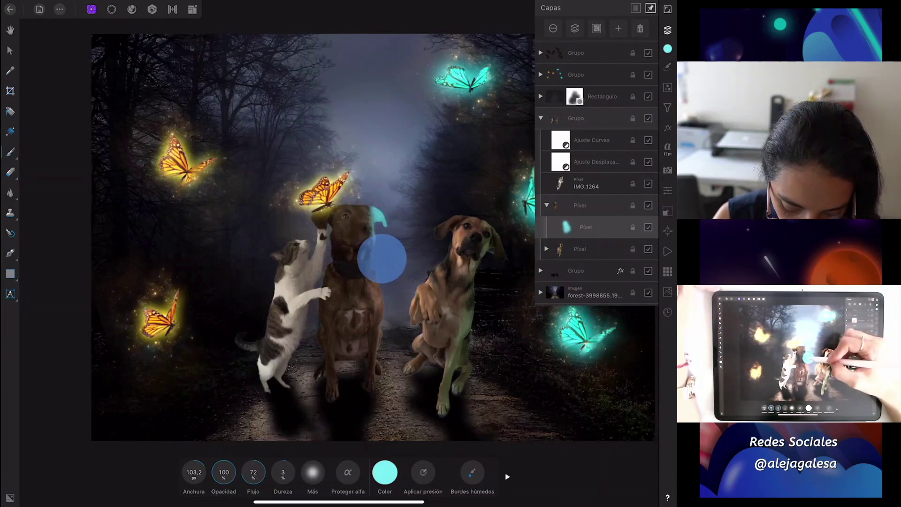
{"action": "left_click_drag", "start_coordinate": [383, 278], "coordinate": [374, 392]}
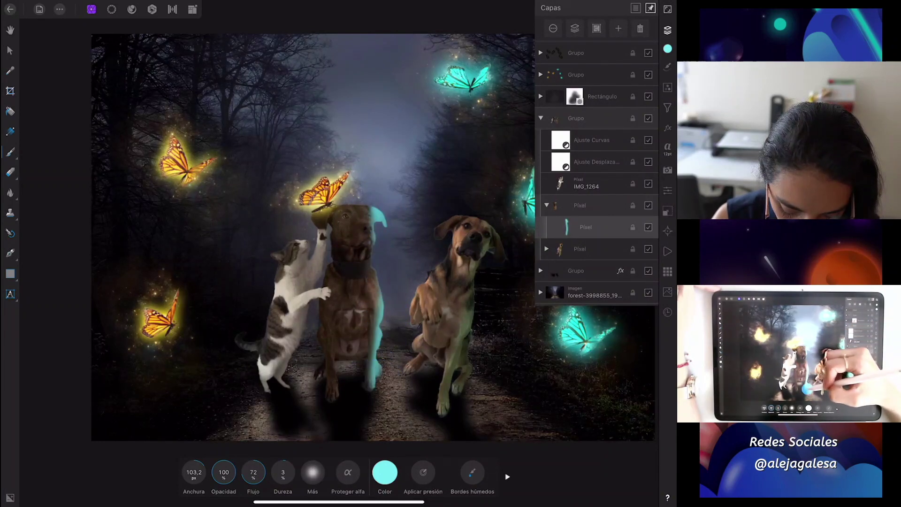
{"action": "left_click_drag", "start_coordinate": [381, 290], "coordinate": [376, 226]}
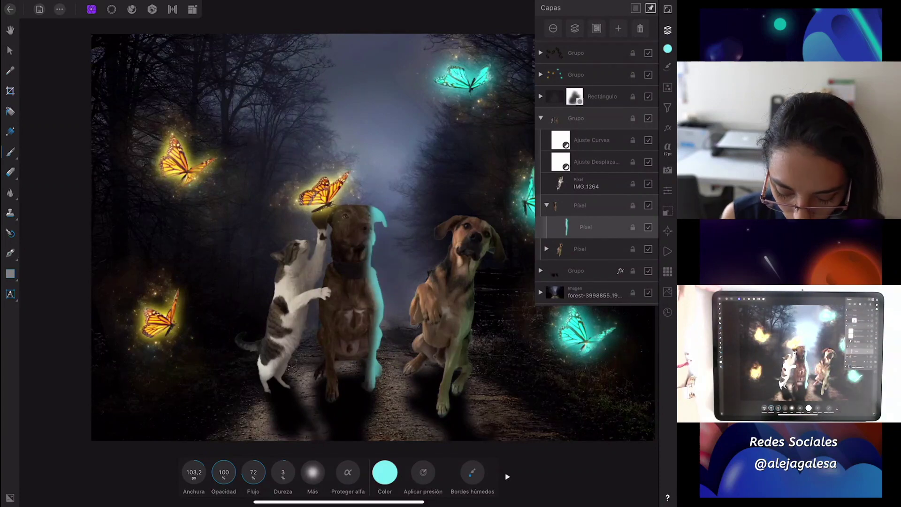
Step: Set the brown dog's cyan glow layer to Superposición at 58% opacity
{"action": "left_click", "coordinate": [651, 8]}
{"action": "left_click", "coordinate": [601, 80]}
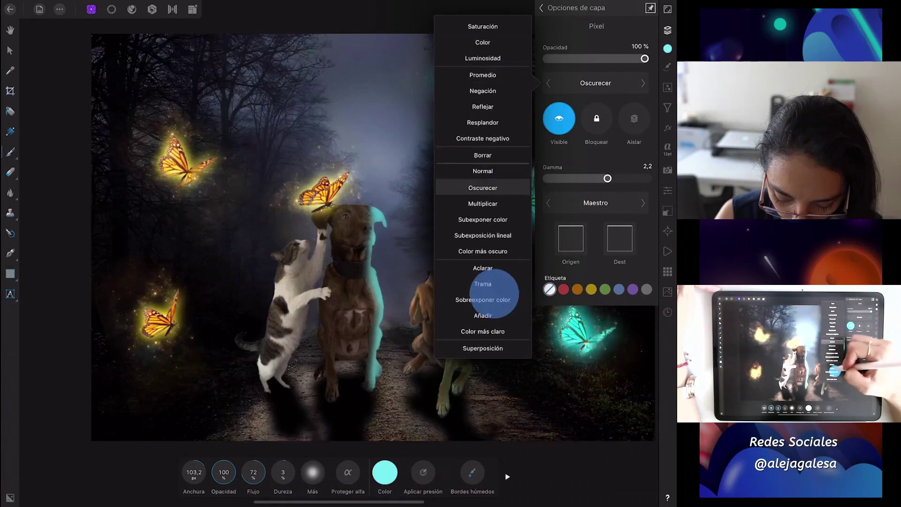
{"action": "left_click_drag", "start_coordinate": [483, 312], "coordinate": [492, 245]}
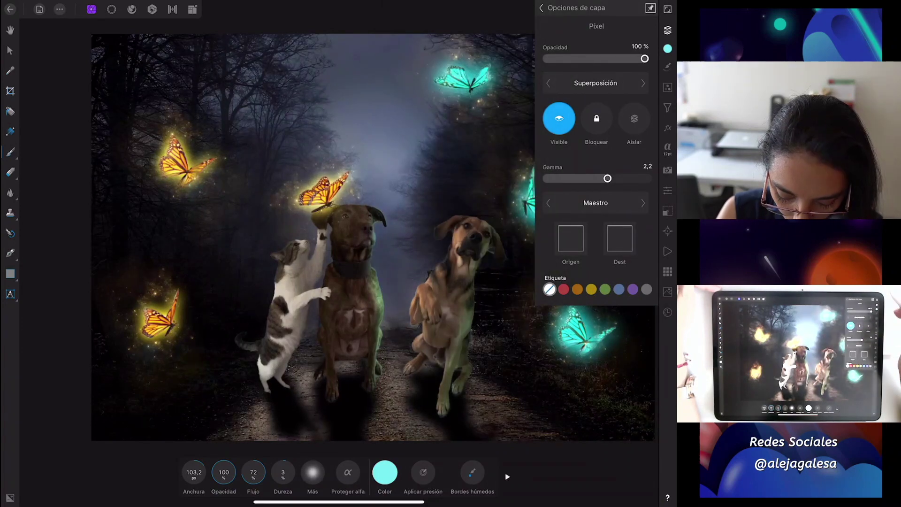
{"action": "left_click_drag", "start_coordinate": [645, 59], "coordinate": [639, 59]}
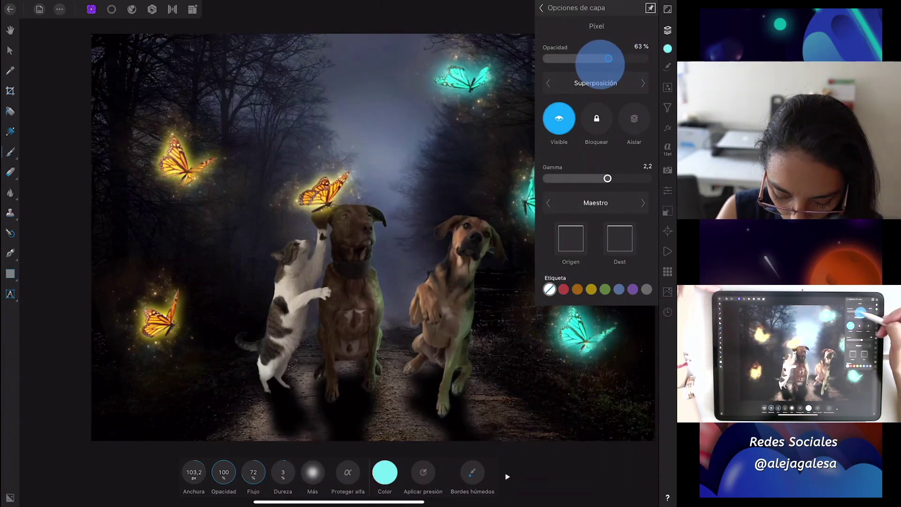
{"action": "left_click_drag", "start_coordinate": [604, 58], "coordinate": [603, 59]}
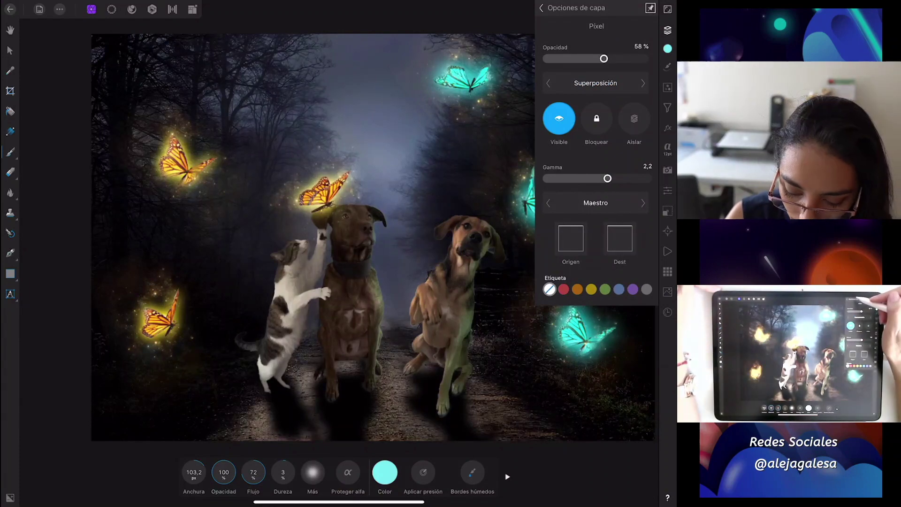
{"action": "left_click", "coordinate": [579, 13]}
{"action": "left_click", "coordinate": [618, 29]}
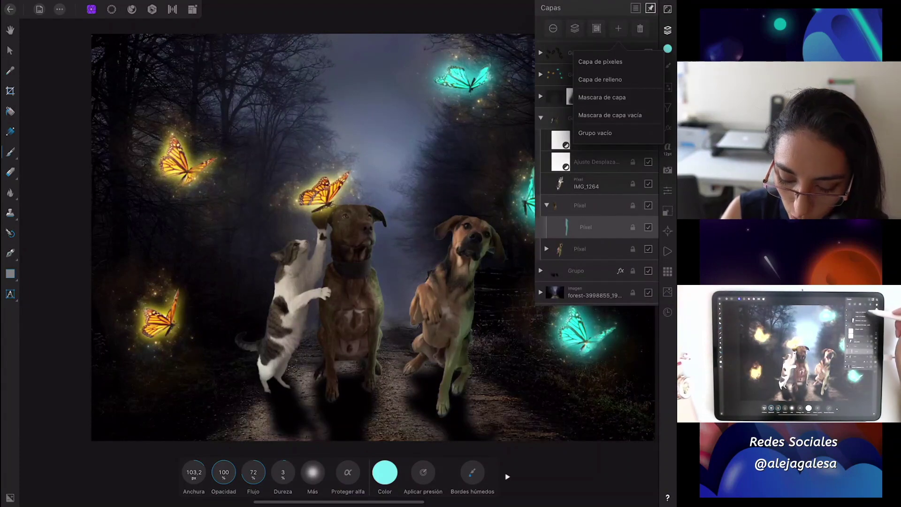
Step: Add a pixel layer in the dog's group and paint butterfly-yellow over its head with a ~107 px brush
{"action": "left_click", "coordinate": [600, 62]}
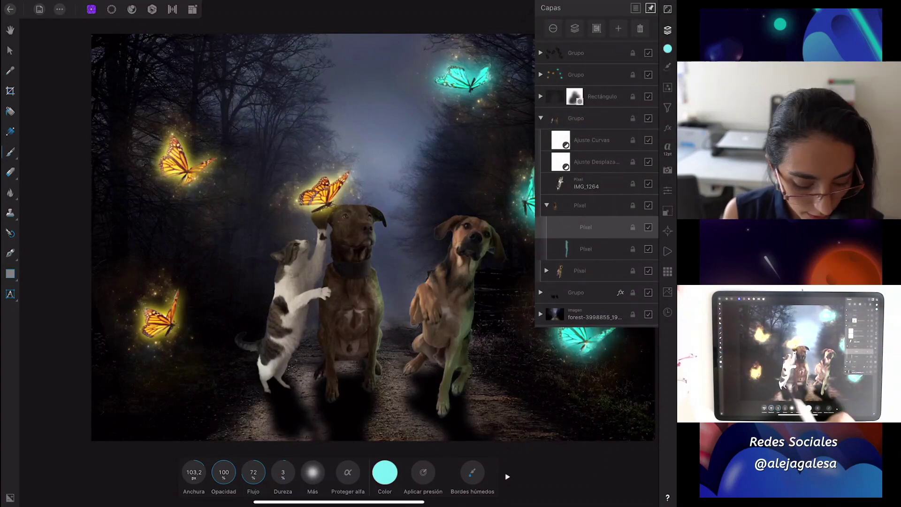
{"action": "left_click", "coordinate": [385, 472]}
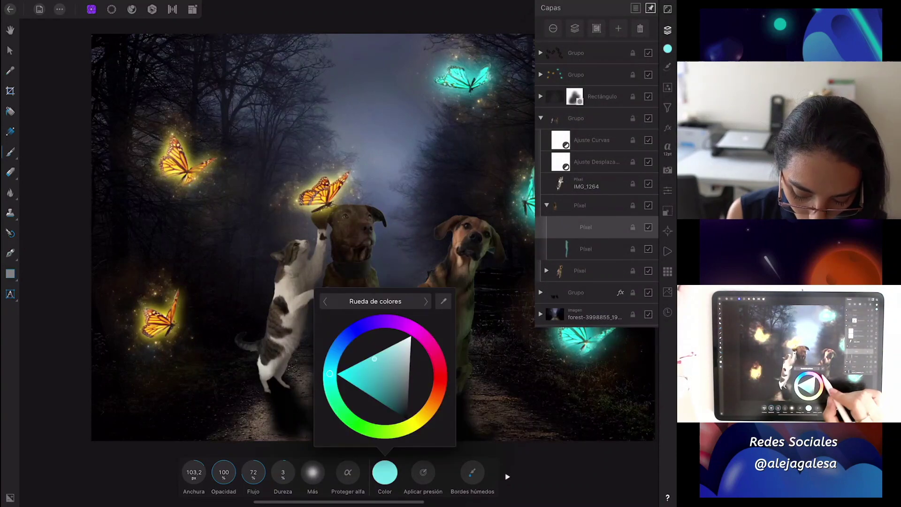
{"action": "left_click_drag", "start_coordinate": [203, 301], "coordinate": [153, 330]}
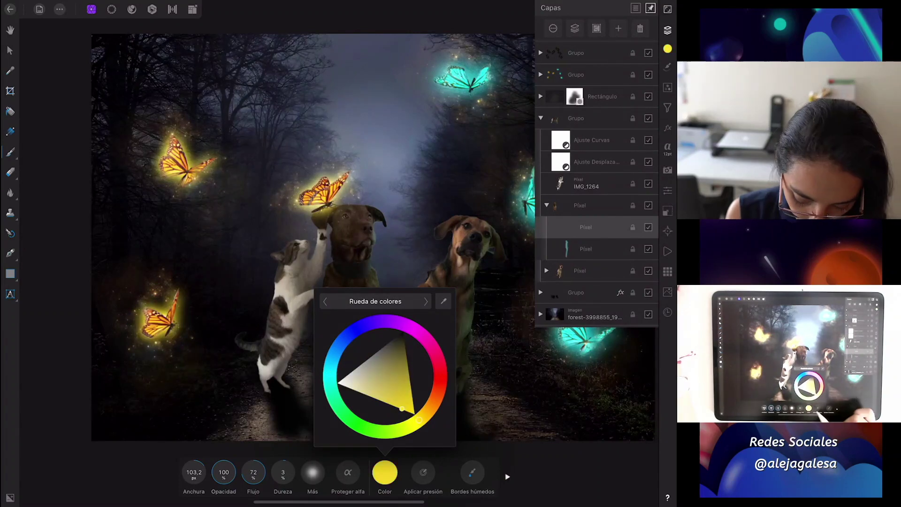
{"action": "left_click", "coordinate": [385, 472]}
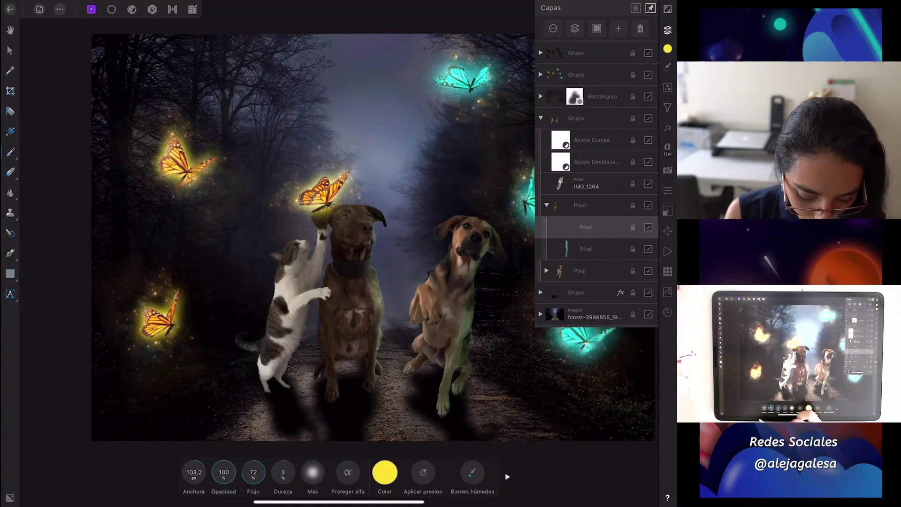
{"action": "mouse_move", "coordinate": [194, 472]}
{"action": "left_mouse_down"}
{"action": "mouse_move", "coordinate": [197, 455]}
{"action": "mouse_move", "coordinate": [193, 472]}
{"action": "left_mouse_up"}
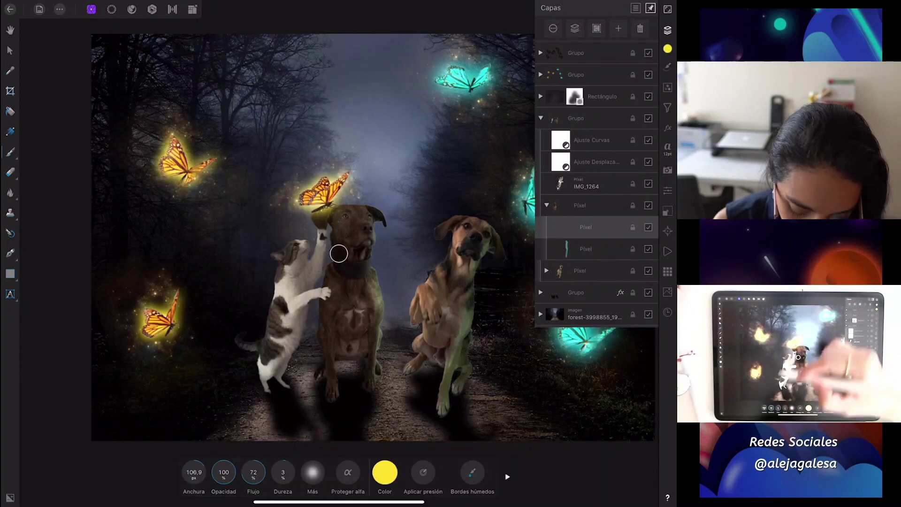
{"action": "left_click", "coordinate": [314, 219]}
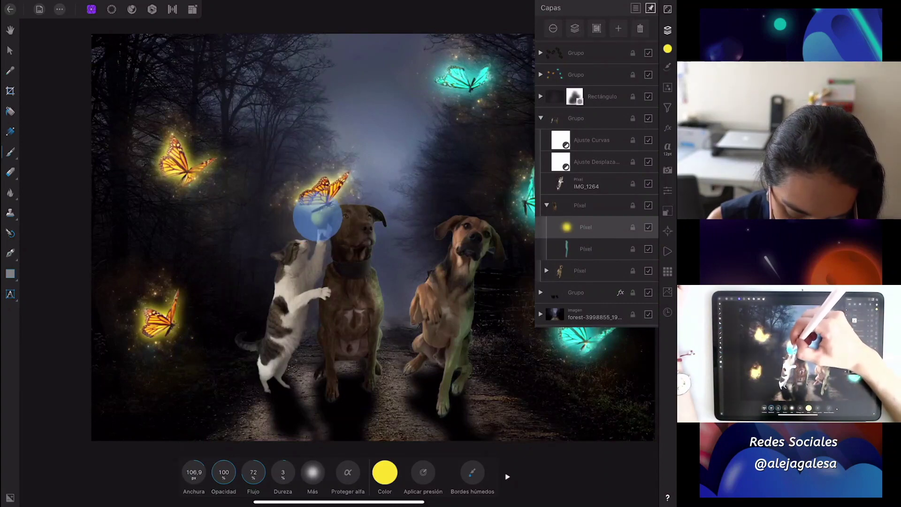
{"action": "left_click_drag", "start_coordinate": [316, 221], "coordinate": [346, 200]}
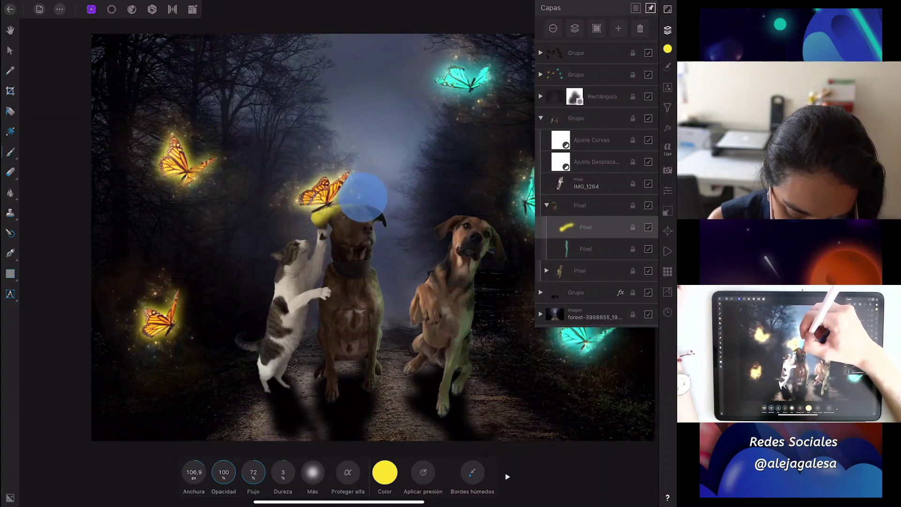
{"action": "mouse_move", "coordinate": [365, 197]}
{"action": "left_mouse_down"}
{"action": "mouse_move", "coordinate": [342, 207]}
{"action": "mouse_move", "coordinate": [329, 282]}
{"action": "left_mouse_up"}
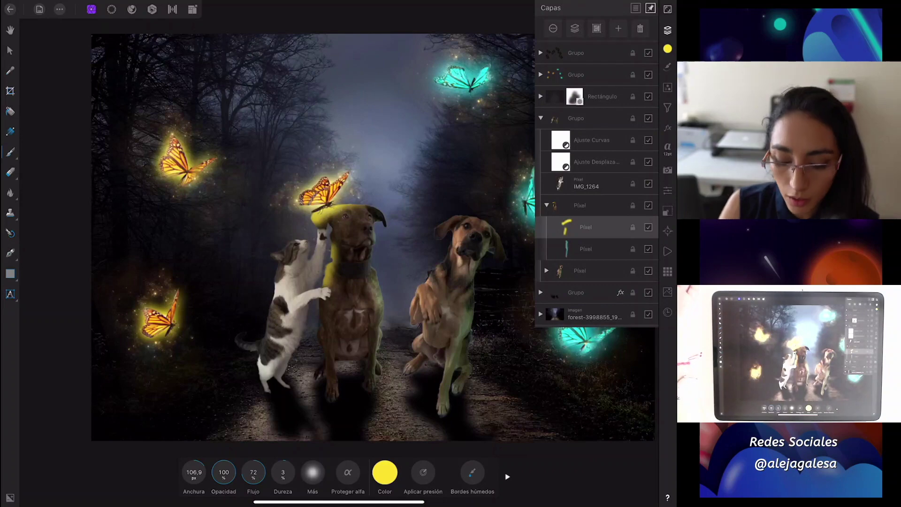
Step: Set the yellow head layer's blend mode to Superposición
{"action": "left_click", "coordinate": [553, 28]}
{"action": "left_click", "coordinate": [595, 83]}
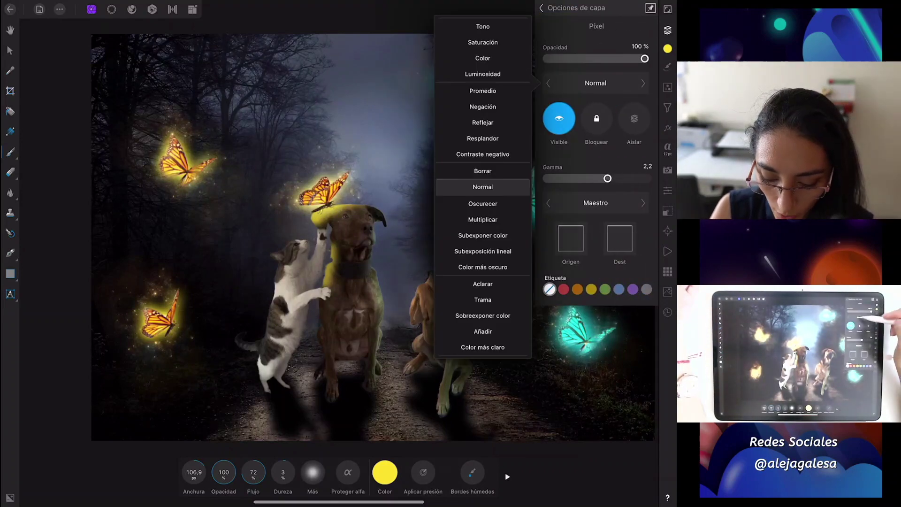
{"action": "scroll", "coordinate": [483, 141], "scroll_direction": "down", "scroll_amount": 5}
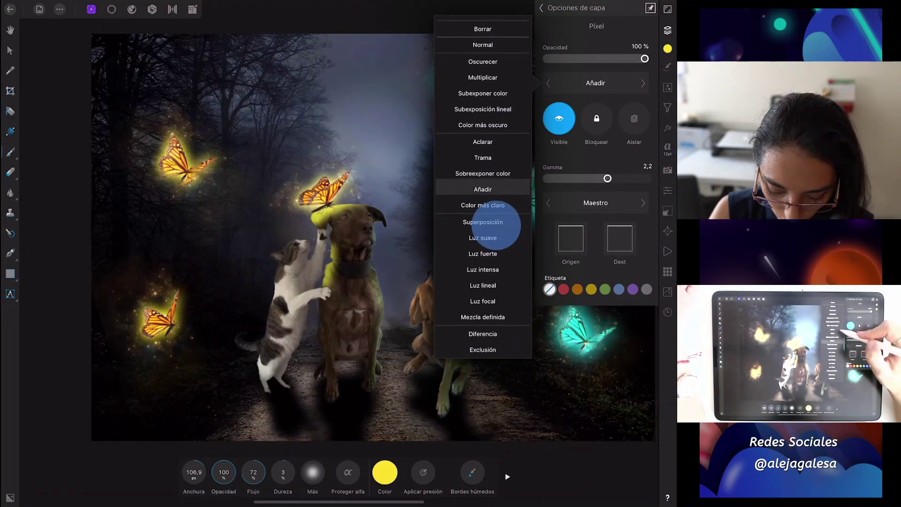
{"action": "left_click", "coordinate": [483, 219]}
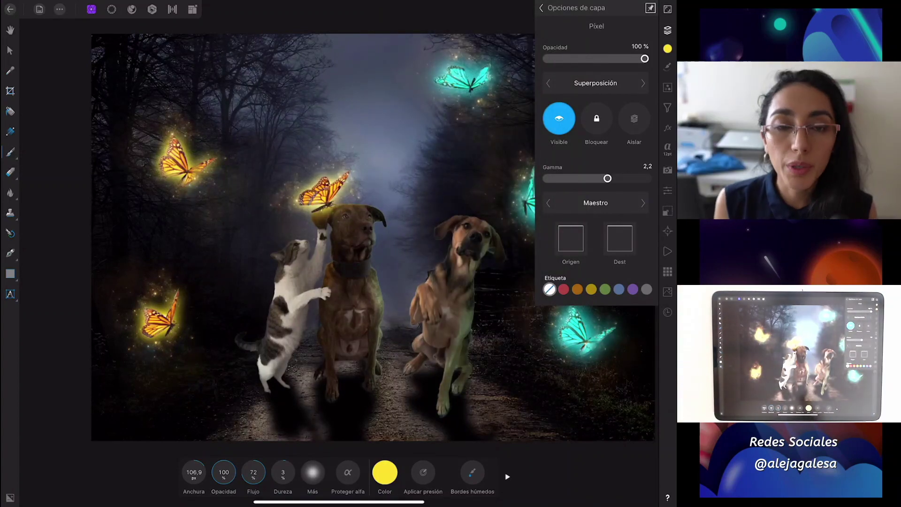
{"action": "left_click", "coordinate": [542, 8]}
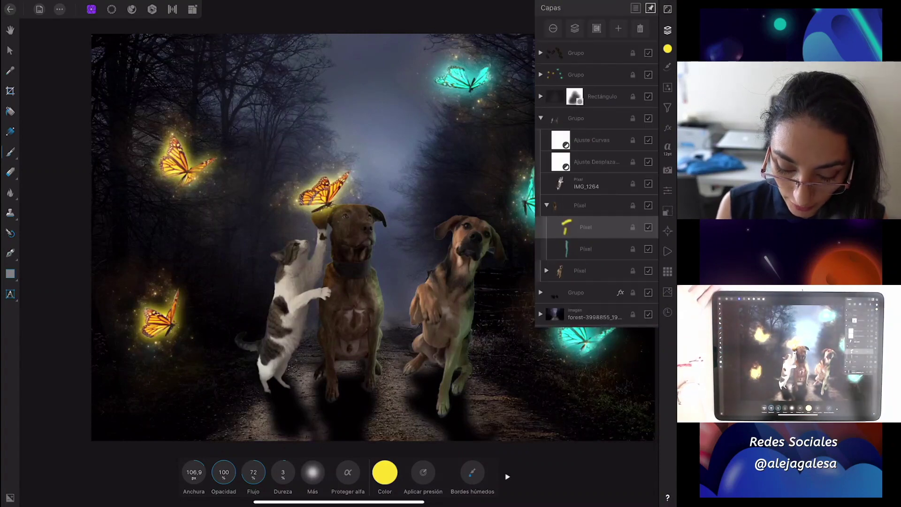
Step: Add a pixel layer clipped to IMG_1264 and paint yellow over the cat's tail and hind legs
{"action": "left_click", "coordinate": [547, 205]}
{"action": "left_click", "coordinate": [579, 185]}
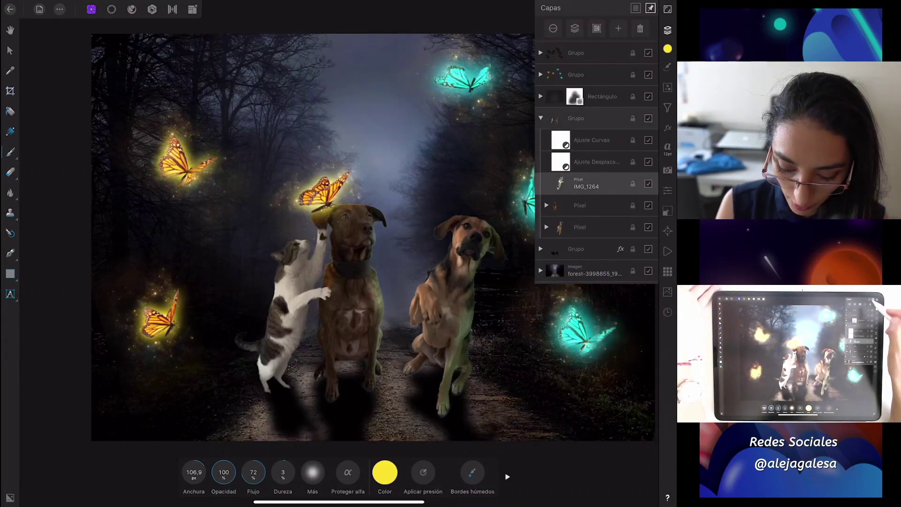
{"action": "left_click", "coordinate": [618, 29]}
{"action": "left_click", "coordinate": [577, 63]}
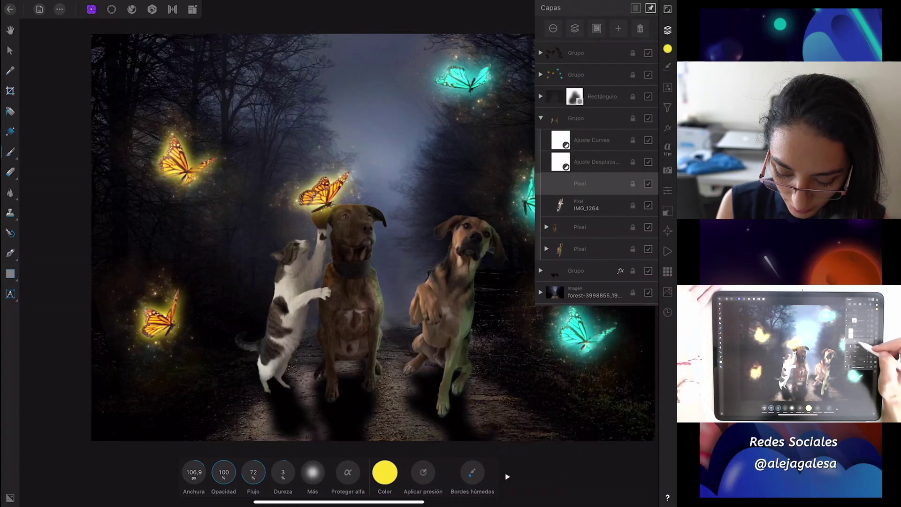
{"action": "left_click_drag", "start_coordinate": [592, 188], "coordinate": [592, 204]}
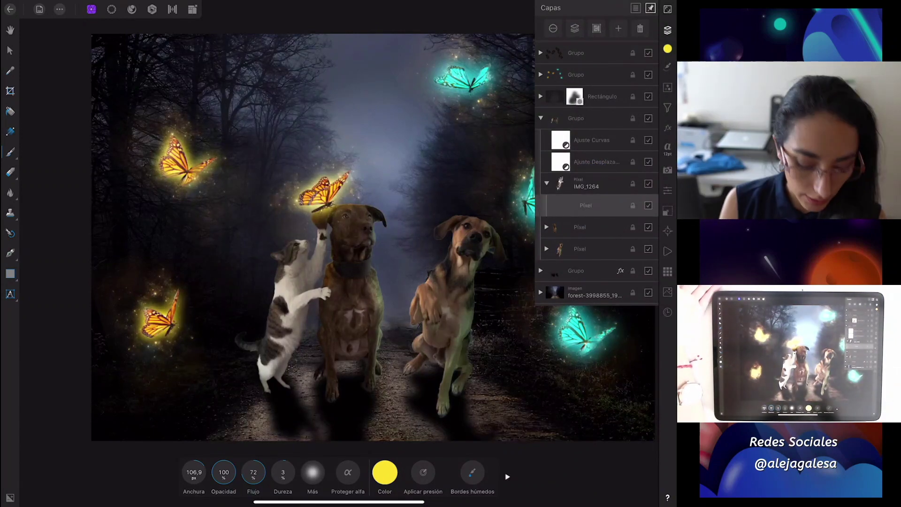
{"action": "left_click_drag", "start_coordinate": [194, 472], "coordinate": [200, 469]}
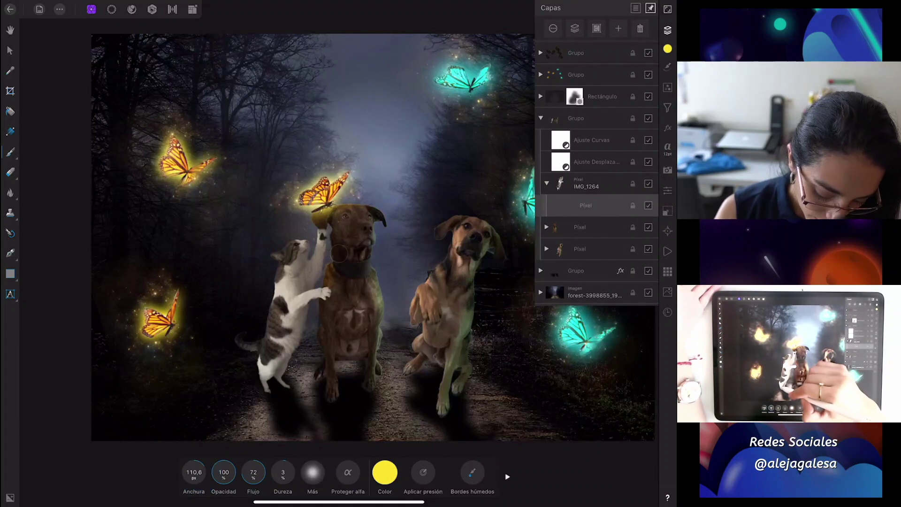
{"action": "mouse_move", "coordinate": [258, 372]}
{"action": "left_mouse_down"}
{"action": "mouse_move", "coordinate": [244, 345]}
{"action": "mouse_move", "coordinate": [282, 249]}
{"action": "left_mouse_up"}
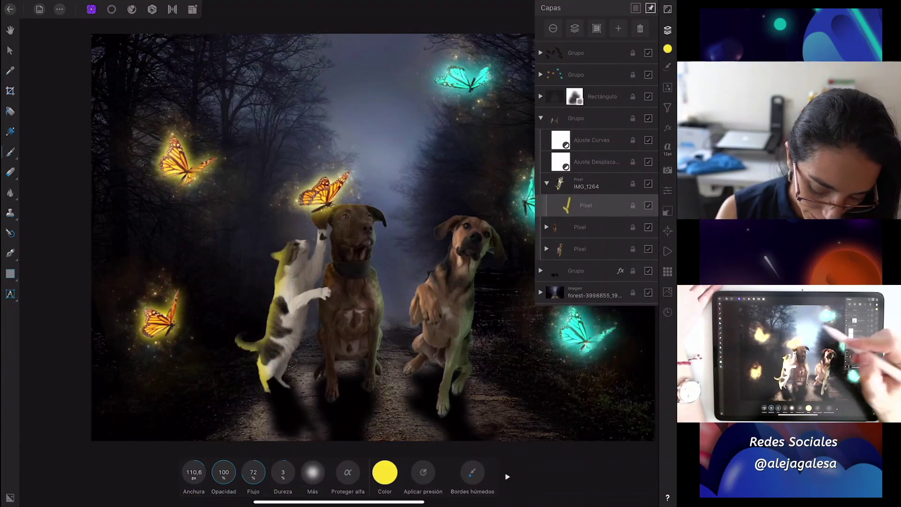
Step: Set the cat's yellow layer to Superposición at 65% opacity
{"action": "left_click", "coordinate": [553, 29]}
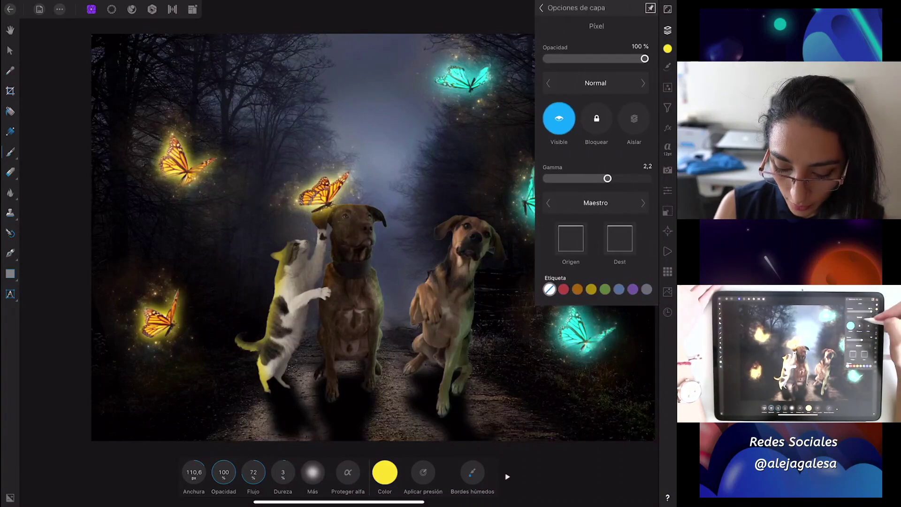
{"action": "left_click", "coordinate": [596, 82]}
{"action": "scroll", "coordinate": [482, 188], "scroll_direction": "down", "scroll_amount": 5}
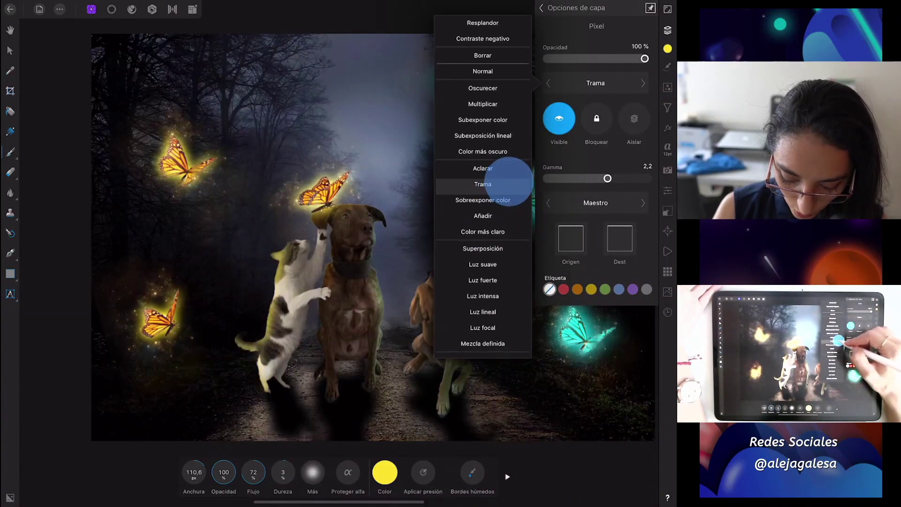
{"action": "left_click", "coordinate": [488, 253]}
{"action": "left_click_drag", "start_coordinate": [644, 58], "coordinate": [618, 58]}
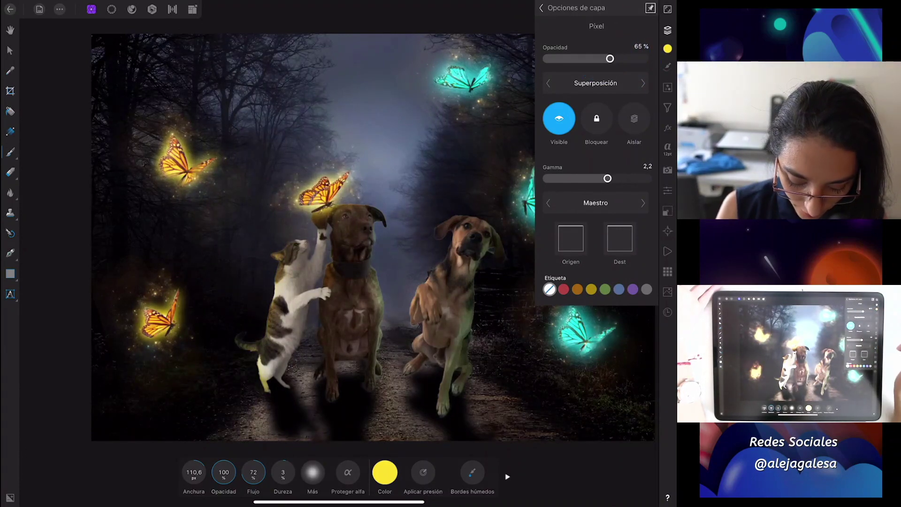
{"action": "scroll", "coordinate": [339, 281], "scroll_direction": "up", "scroll_amount": 3}
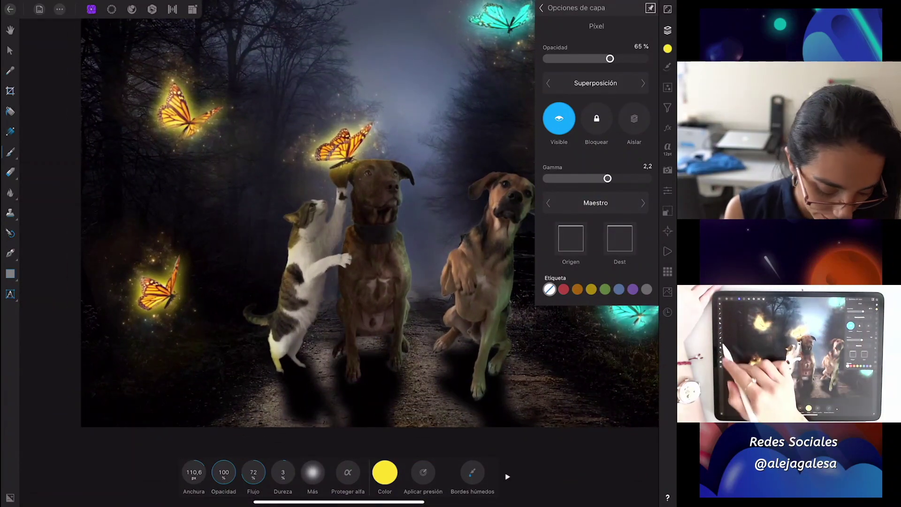
Step: Set the eraser to about 122 px, then select the darkening rectangle layer
{"action": "left_click", "coordinate": [10, 171]}
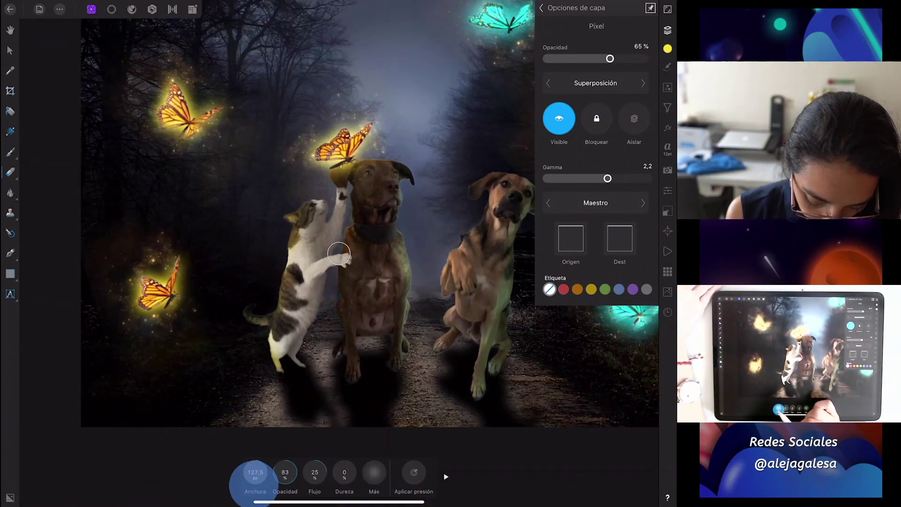
{"action": "left_click_drag", "start_coordinate": [255, 471], "coordinate": [253, 477]}
{"action": "left_click", "coordinate": [278, 370]}
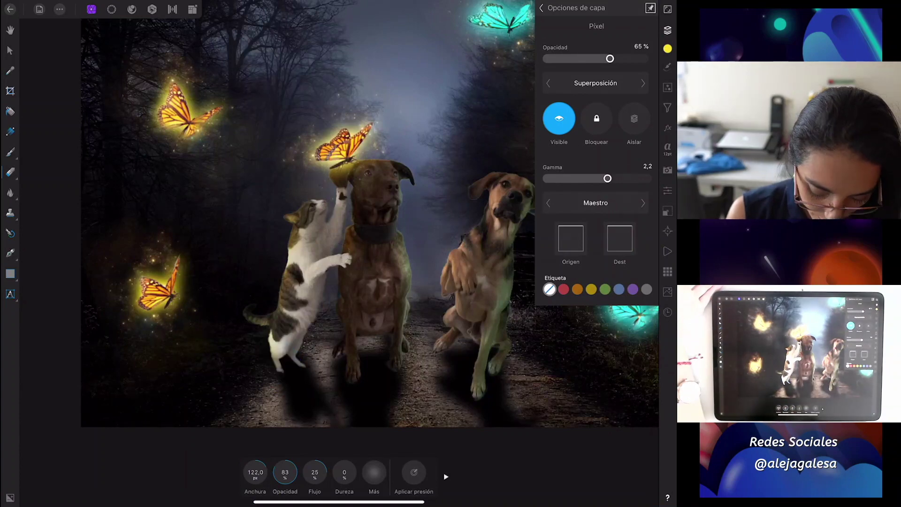
{"action": "left_click", "coordinate": [10, 51]}
{"action": "left_click", "coordinate": [444, 400]}
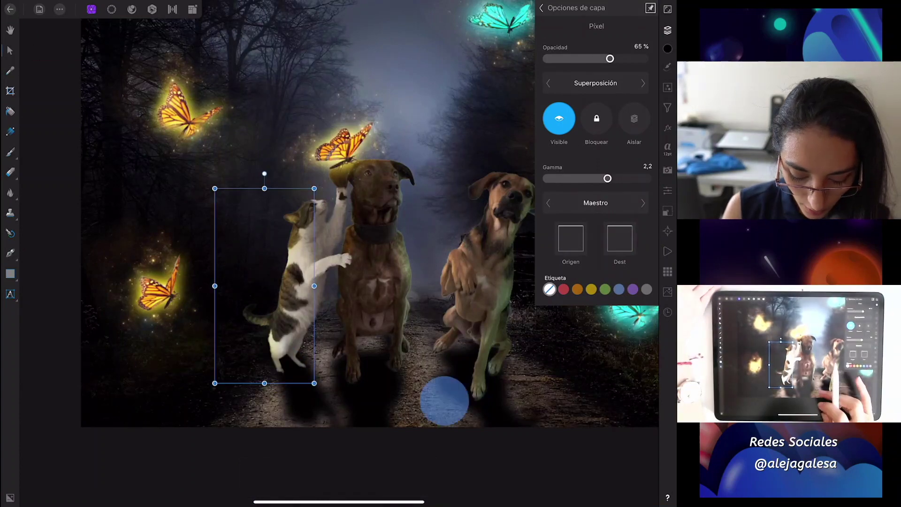
{"action": "scroll", "coordinate": [312, 253], "scroll_direction": "up", "scroll_amount": 5}
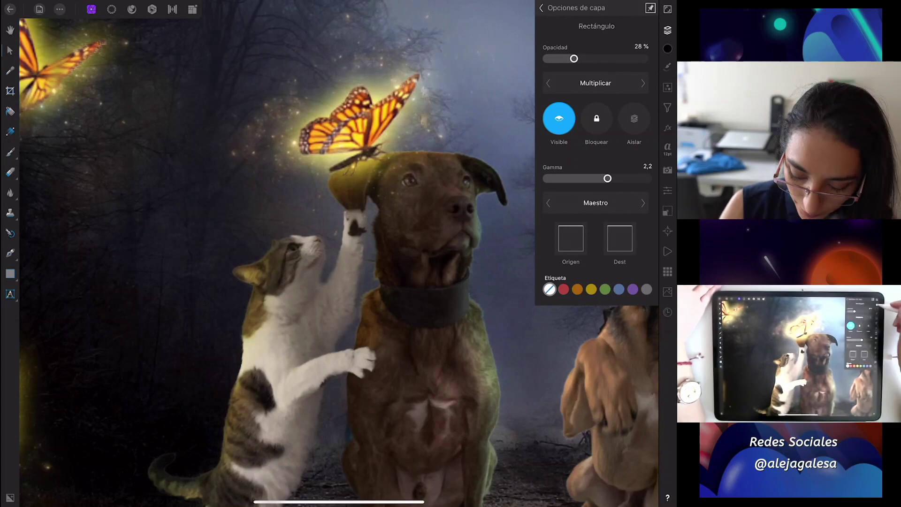
{"action": "left_click", "coordinate": [667, 29]}
{"action": "left_click", "coordinate": [667, 30]}
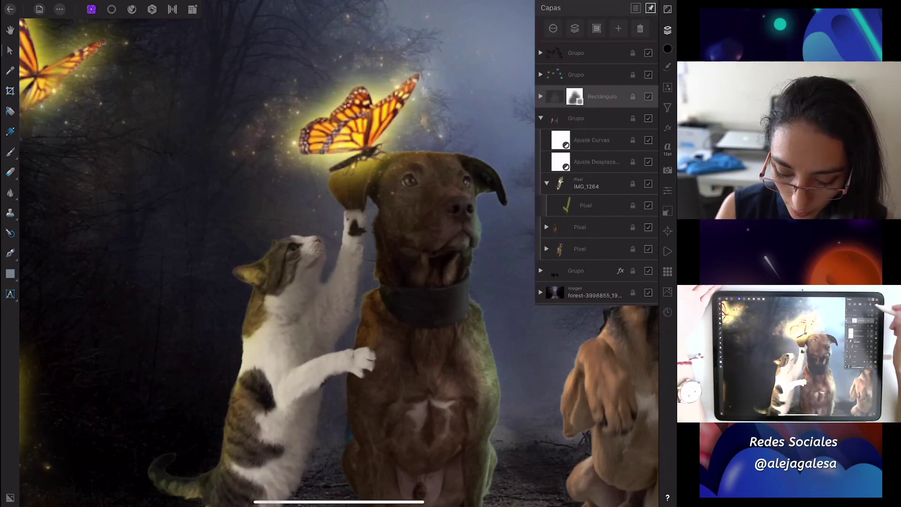
Step: Add another pixel layer inside IMG_1264 and paint a yellow glow over the cat's head
{"action": "left_click", "coordinate": [586, 185]}
{"action": "left_click", "coordinate": [586, 205]}
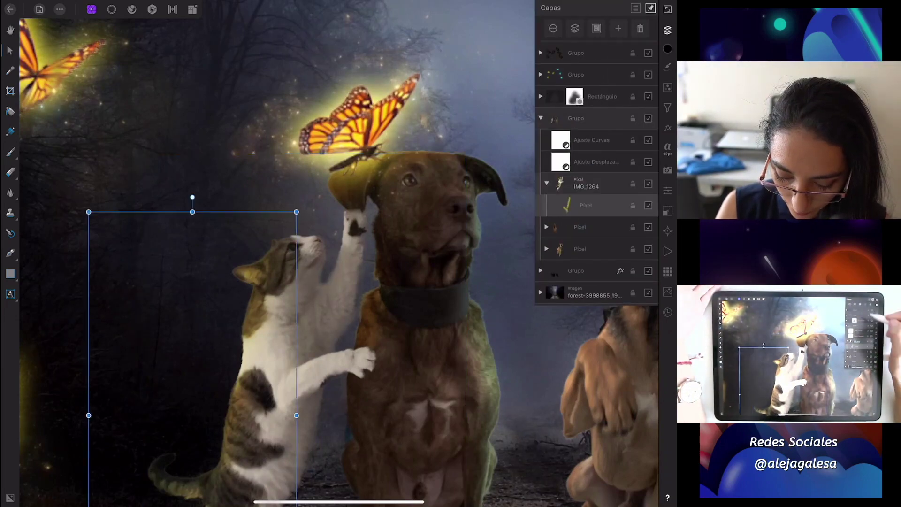
{"action": "left_click", "coordinate": [618, 28]}
{"action": "left_click", "coordinate": [600, 62]}
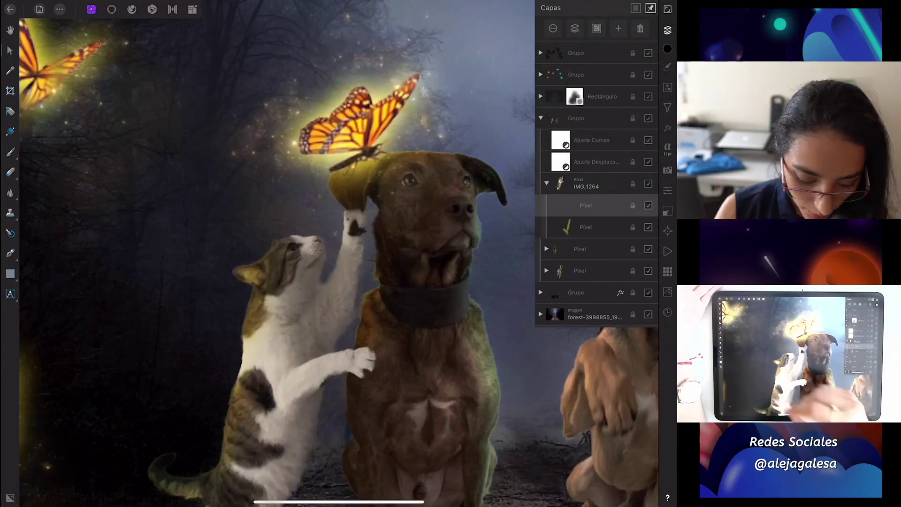
{"action": "left_click", "coordinate": [10, 152]}
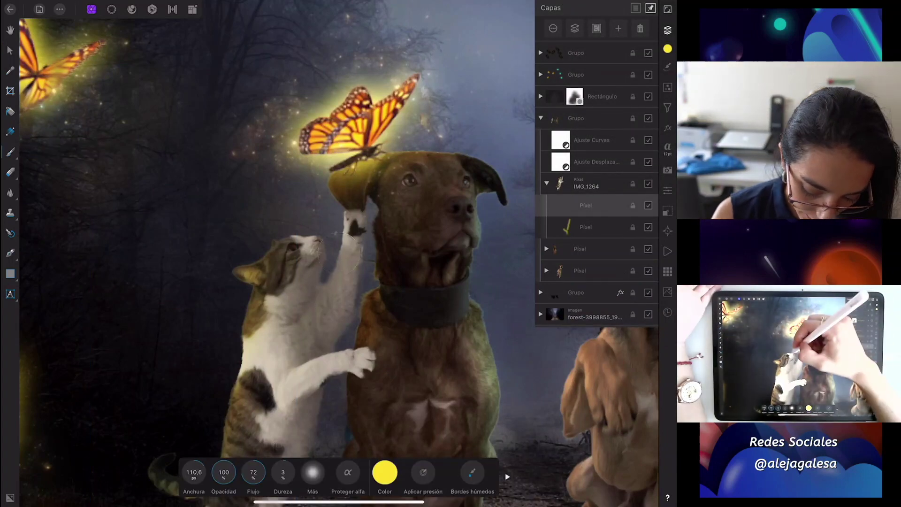
{"action": "left_click", "coordinate": [304, 238]}
{"action": "left_click_drag", "start_coordinate": [304, 238], "coordinate": [268, 239]}
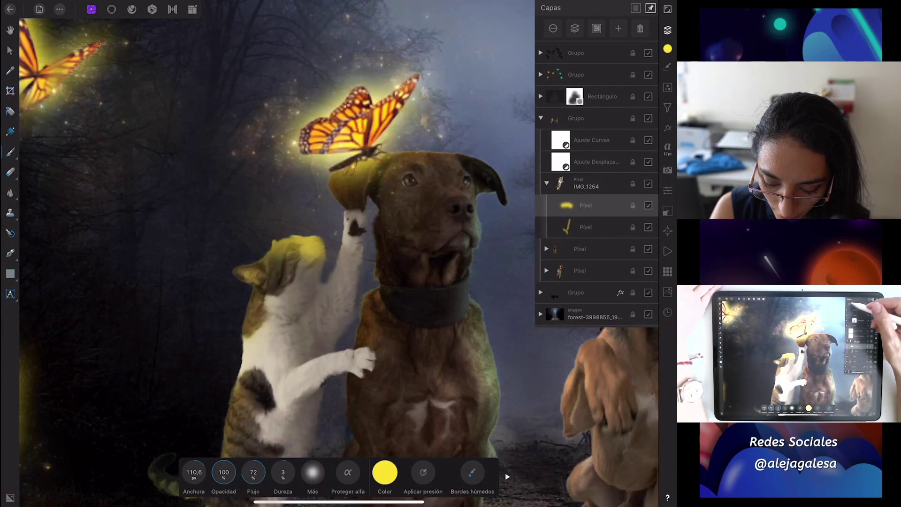
Step: Set the cat's head glow layer to Superposición at 31% opacity
{"action": "left_click", "coordinate": [586, 205]}
{"action": "left_click", "coordinate": [595, 82]}
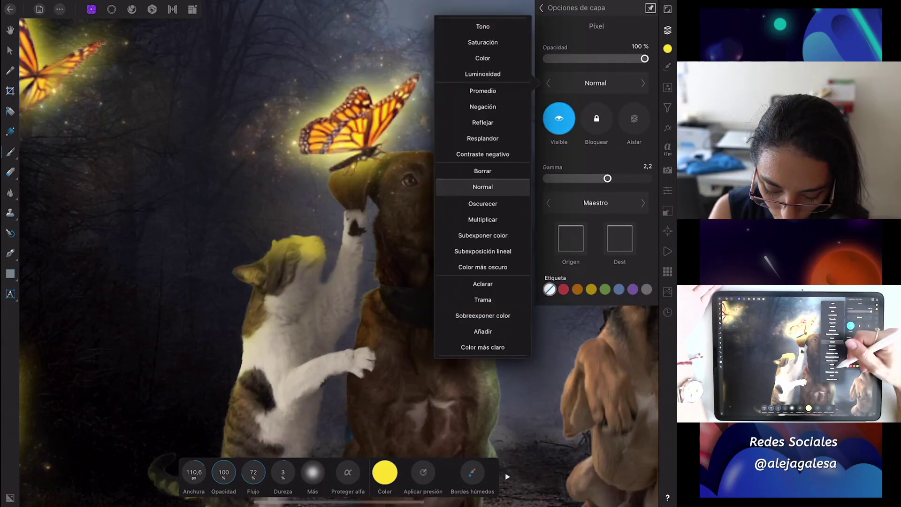
{"action": "left_click_drag", "start_coordinate": [511, 288], "coordinate": [513, 151]}
{"action": "left_click_drag", "start_coordinate": [502, 211], "coordinate": [508, 166]}
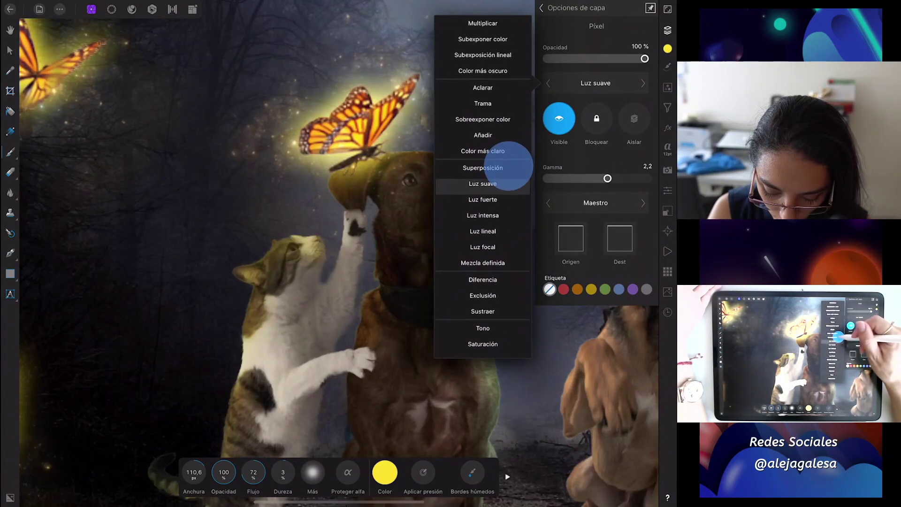
{"action": "left_click", "coordinate": [483, 179]}
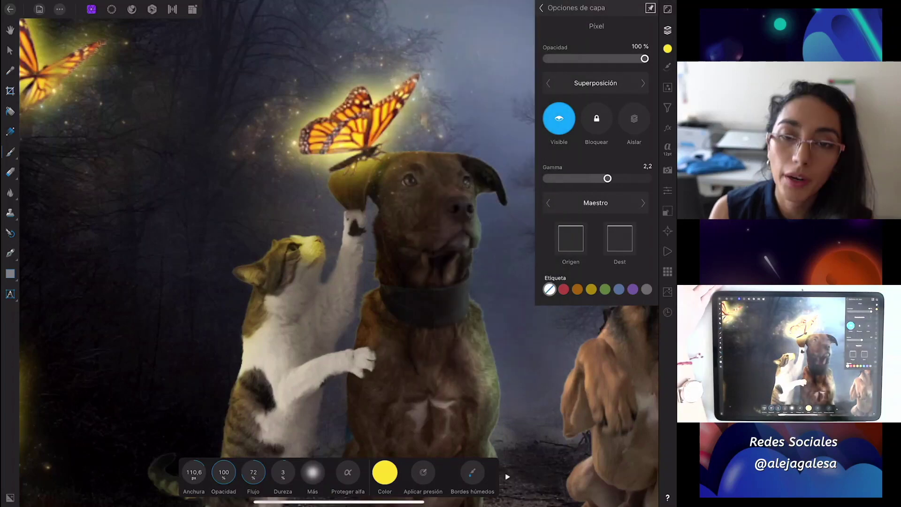
{"action": "left_click_drag", "start_coordinate": [645, 59], "coordinate": [594, 59]}
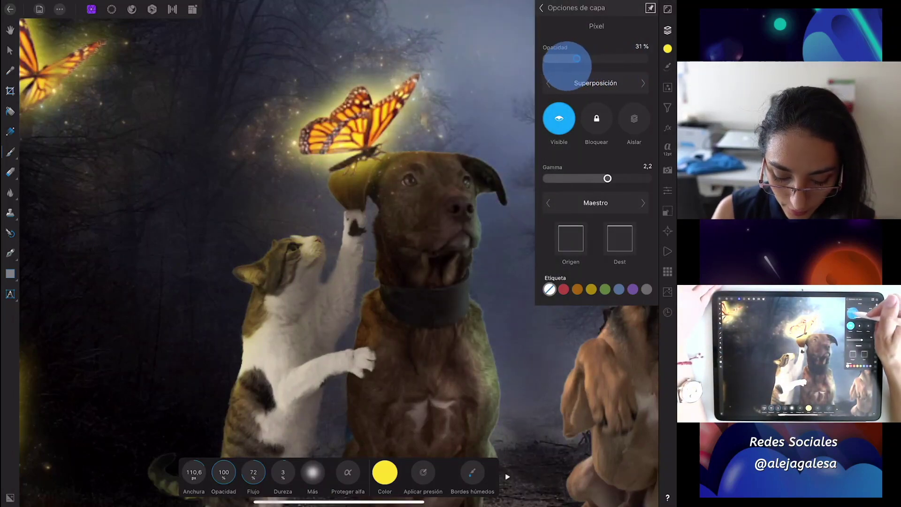
{"action": "left_click_drag", "start_coordinate": [580, 59], "coordinate": [577, 59]}
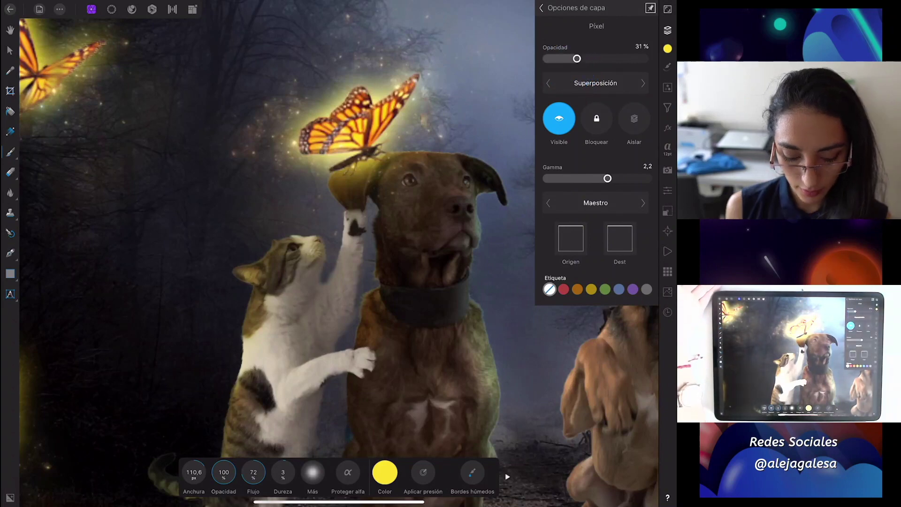
{"action": "left_click", "coordinate": [9, 50]}
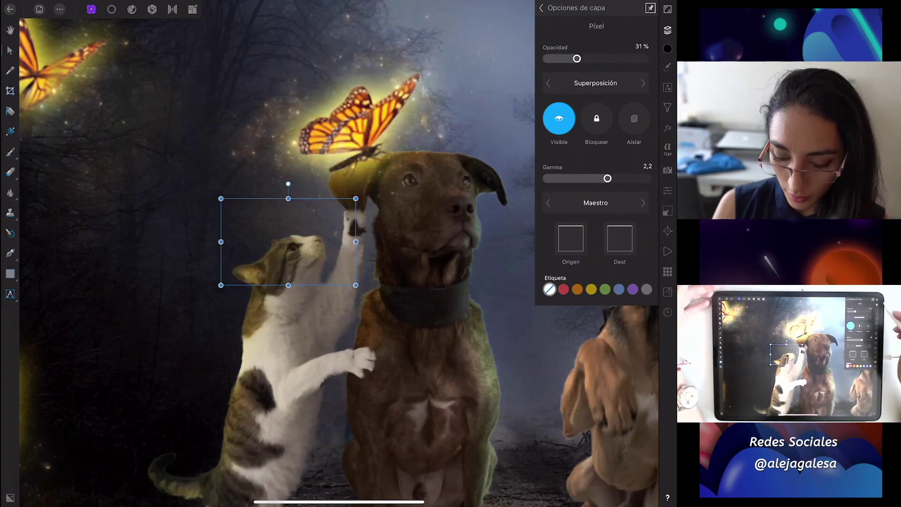
{"action": "left_click", "coordinate": [667, 30]}
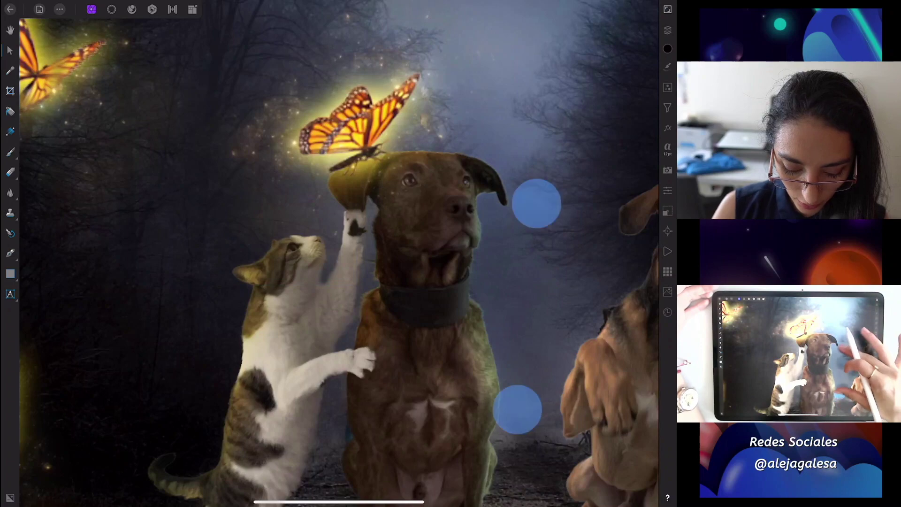
Step: Add a new pixel layer above the topmost layer group
{"action": "scroll", "coordinate": [527, 304], "scroll_direction": "down", "scroll_amount": 5}
{"action": "scroll", "coordinate": [502, 304], "scroll_direction": "down", "scroll_amount": 2}
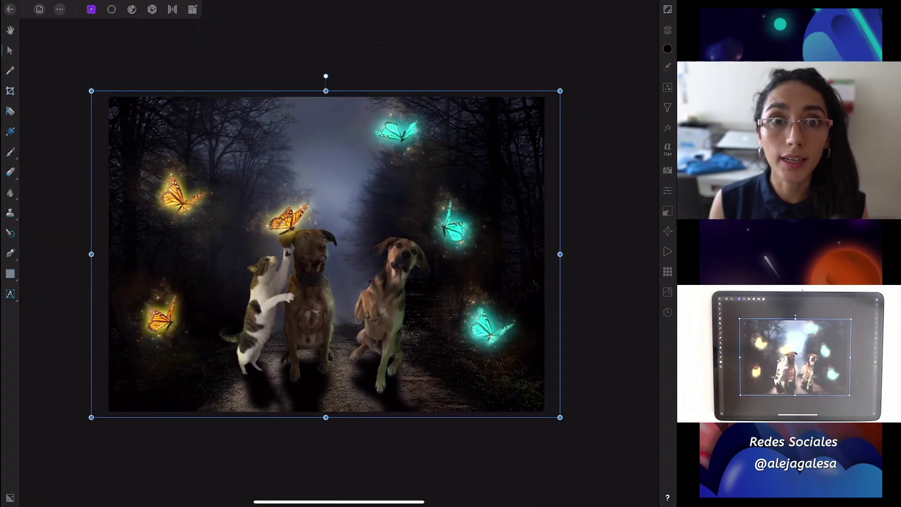
{"action": "left_click", "coordinate": [667, 30]}
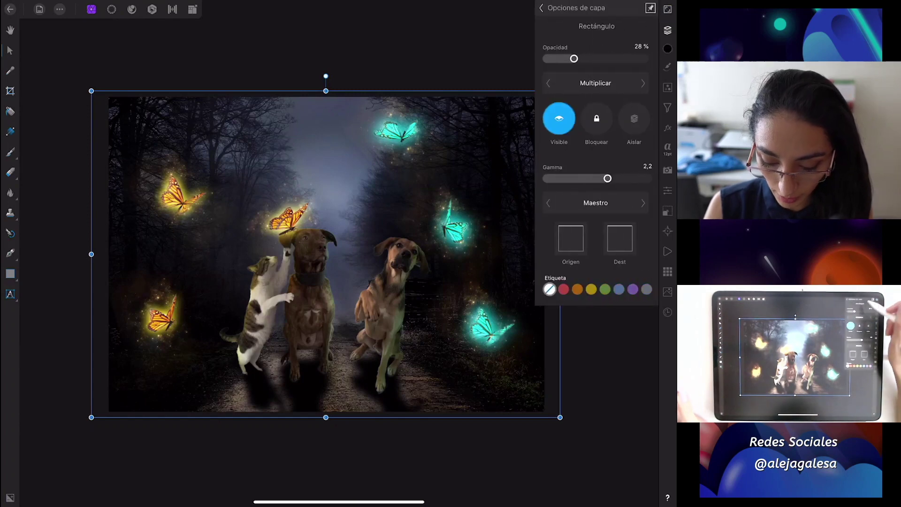
{"action": "left_click", "coordinate": [650, 8]}
{"action": "left_click", "coordinate": [576, 53]}
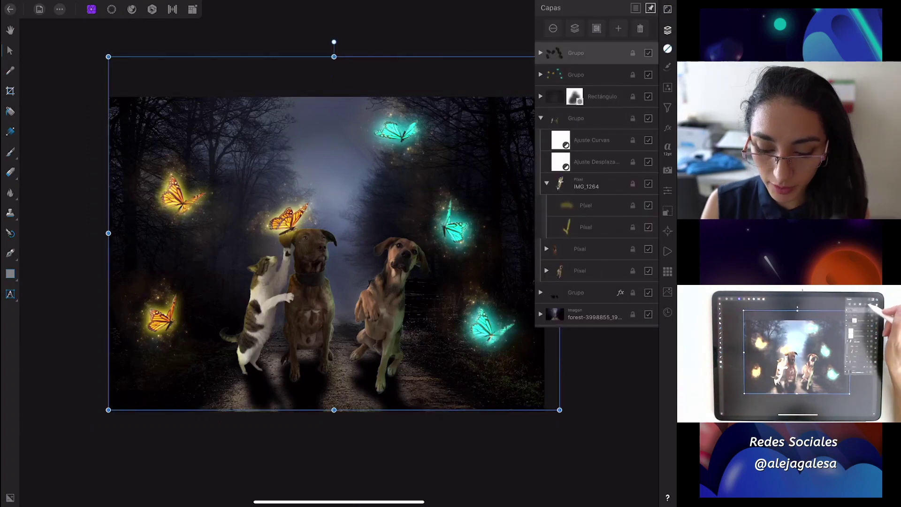
{"action": "left_click", "coordinate": [618, 29]}
{"action": "left_click", "coordinate": [601, 61]}
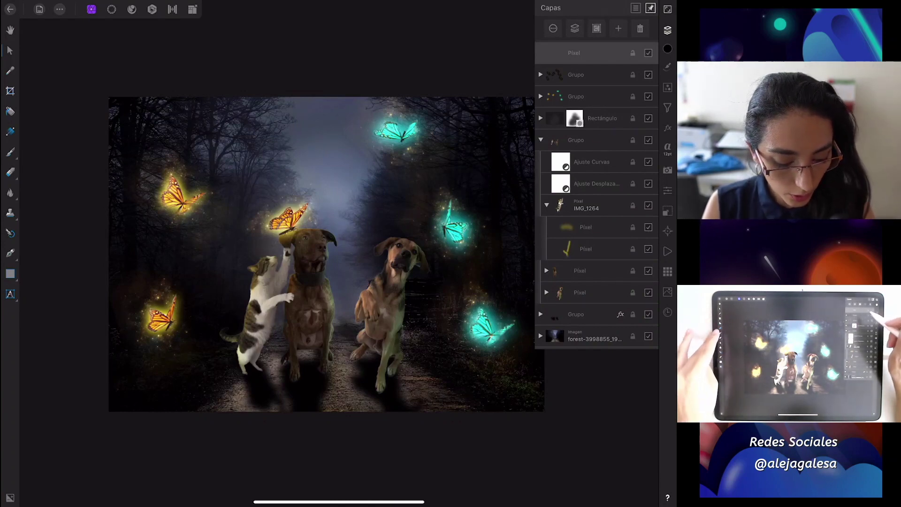
Step: Paint a cyan wash down the right side with a ~1035 px brush
{"action": "left_click", "coordinate": [10, 152]}
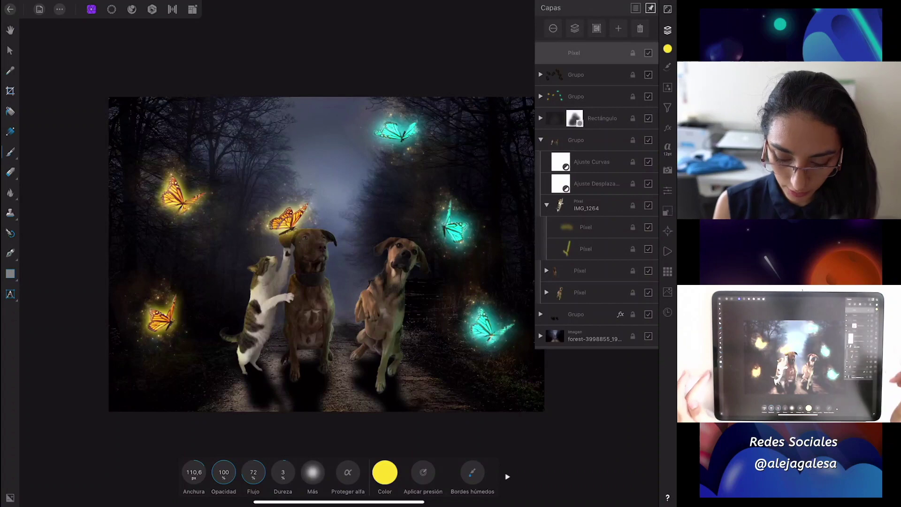
{"action": "left_click", "coordinate": [668, 30]}
{"action": "left_click", "coordinate": [385, 472]}
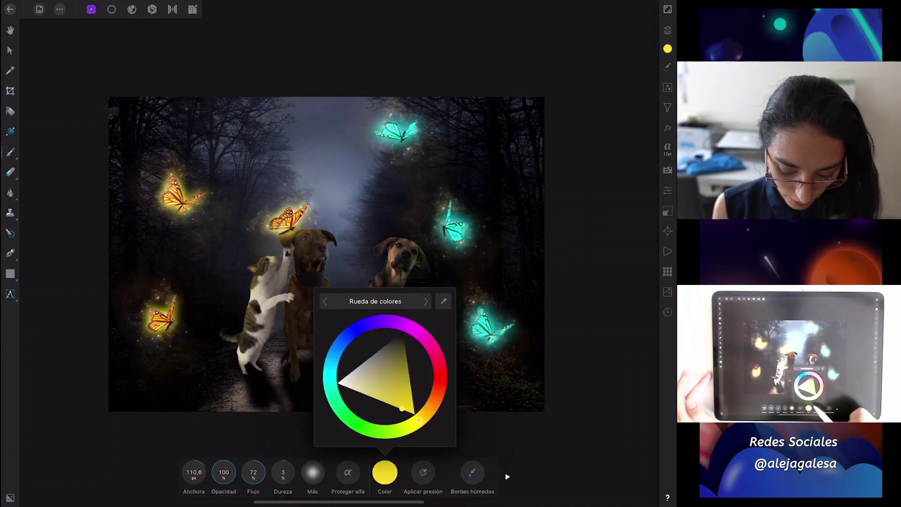
{"action": "left_click_drag", "start_coordinate": [420, 419], "coordinate": [330, 376]}
{"action": "left_click", "coordinate": [385, 472]}
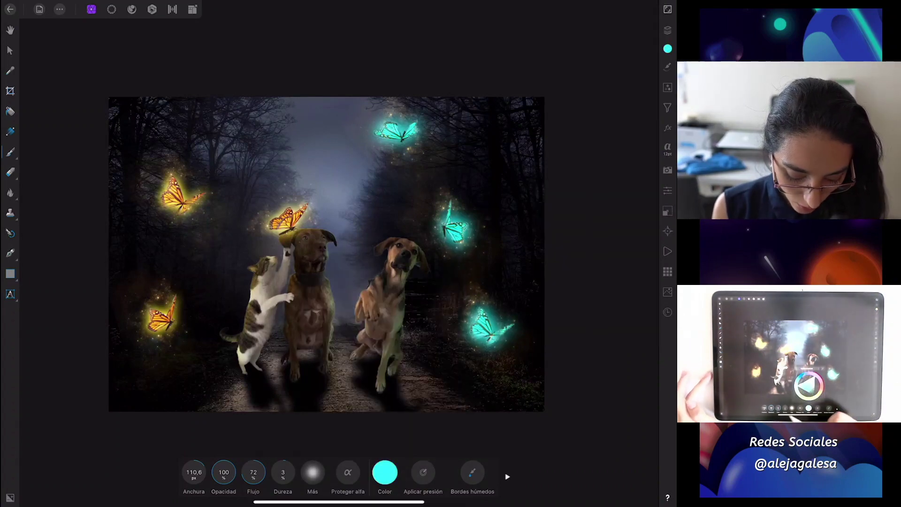
{"action": "left_click_drag", "start_coordinate": [193, 472], "coordinate": [233, 416]}
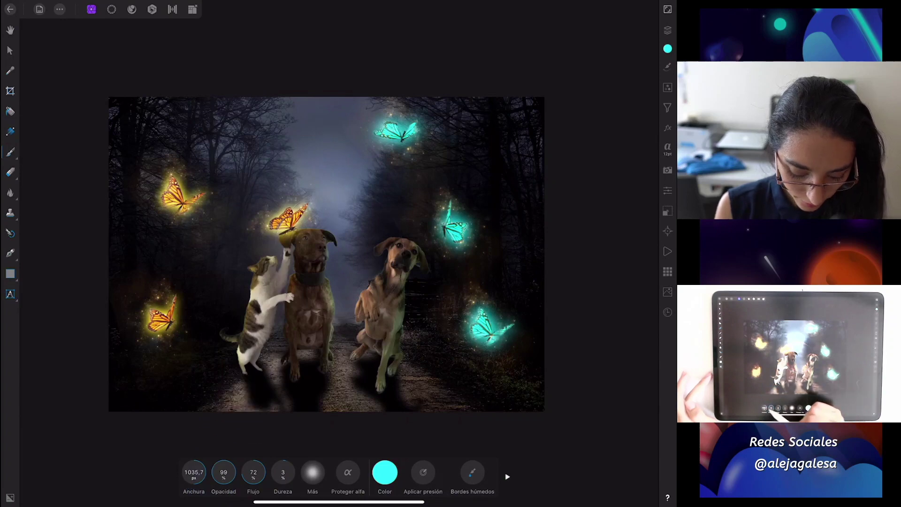
{"action": "mouse_move", "coordinate": [547, 74]}
{"action": "left_mouse_down"}
{"action": "mouse_move", "coordinate": [459, 221]}
{"action": "mouse_move", "coordinate": [387, 300]}
{"action": "left_mouse_up"}
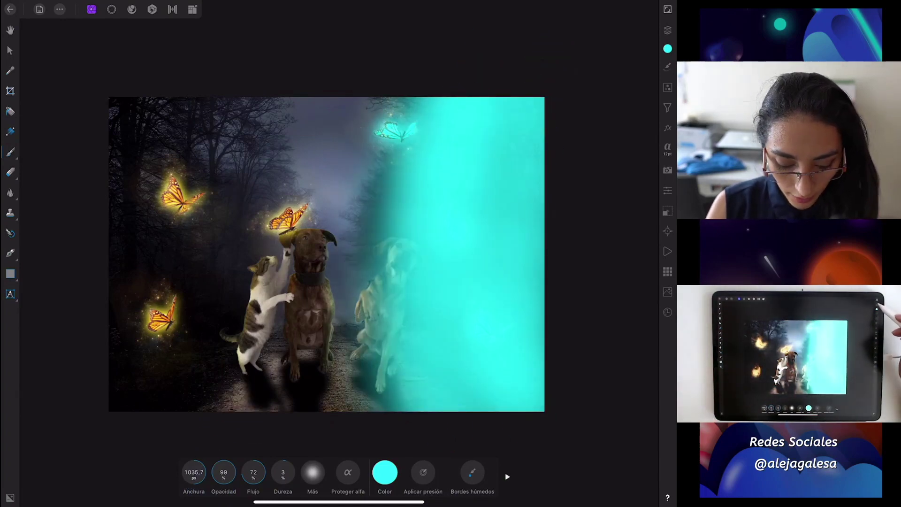
Step: Add another top pixel layer and paint a yellow wash up the left side
{"action": "left_click", "coordinate": [667, 30]}
{"action": "left_click", "coordinate": [619, 28]}
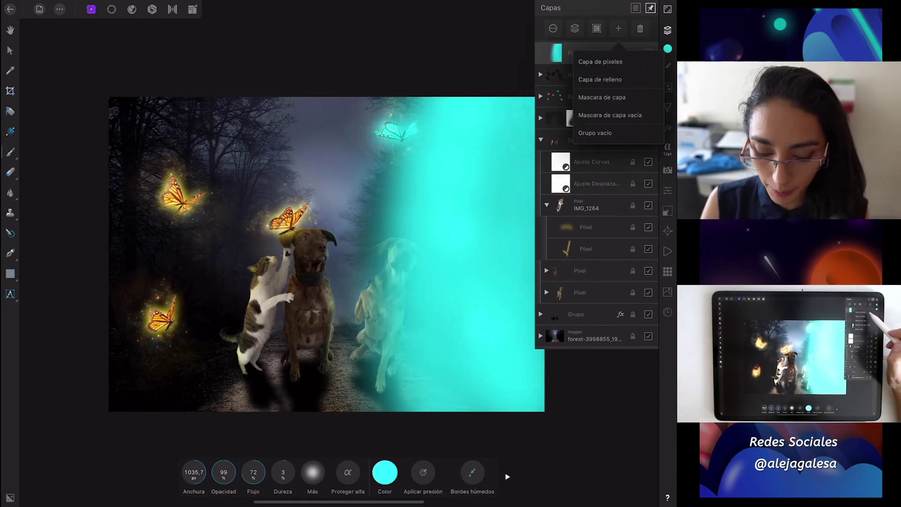
{"action": "left_click", "coordinate": [600, 61]}
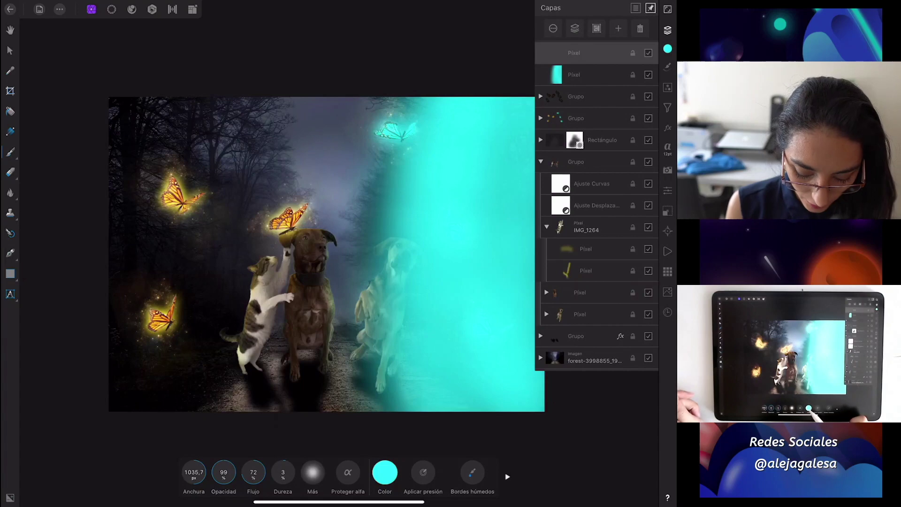
{"action": "left_click", "coordinate": [385, 472]}
{"action": "left_click_drag", "start_coordinate": [330, 375], "coordinate": [413, 424]}
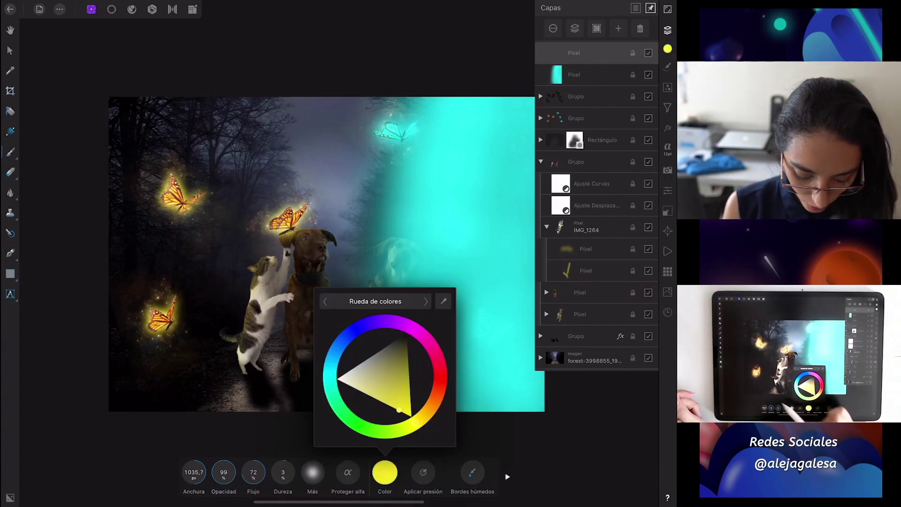
{"action": "mouse_move", "coordinate": [109, 427]}
{"action": "left_mouse_down"}
{"action": "mouse_move", "coordinate": [136, 104]}
{"action": "mouse_move", "coordinate": [197, 446]}
{"action": "mouse_move", "coordinate": [245, 153]}
{"action": "mouse_move", "coordinate": [328, 423]}
{"action": "left_mouse_up"}
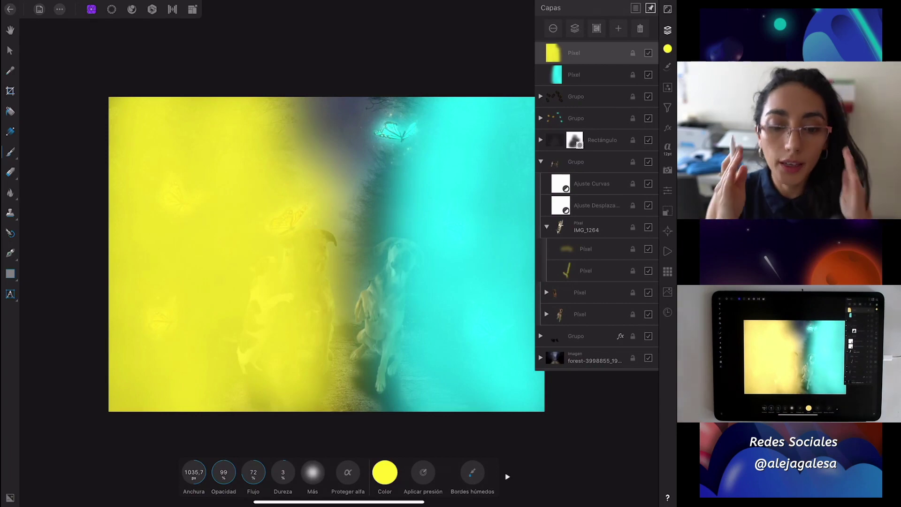
Step: Set the cyan wash layer to Luz suave at 50% opacity
{"action": "left_click", "coordinate": [573, 74]}
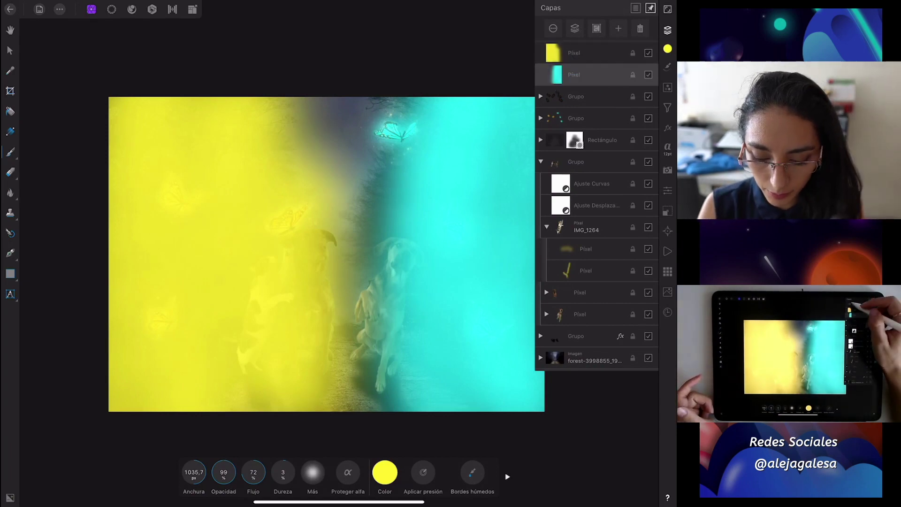
{"action": "left_click", "coordinate": [573, 74]}
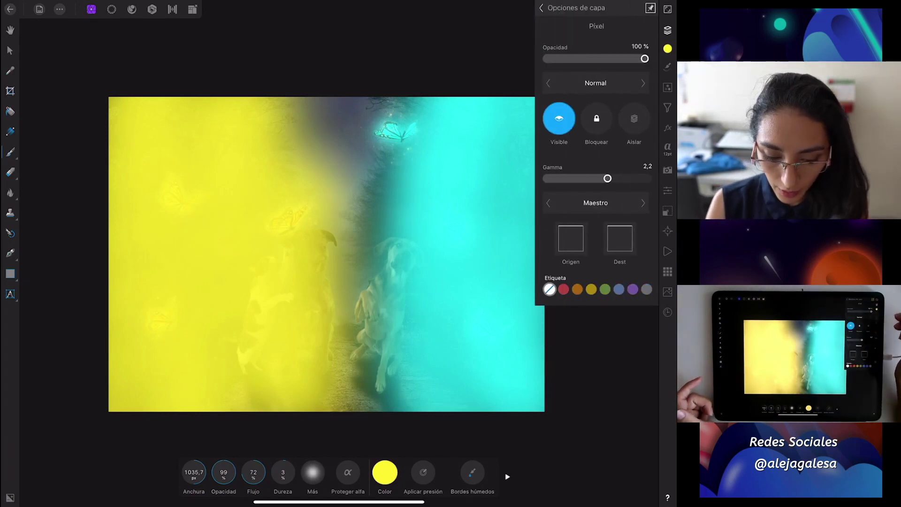
{"action": "left_click", "coordinate": [596, 82]}
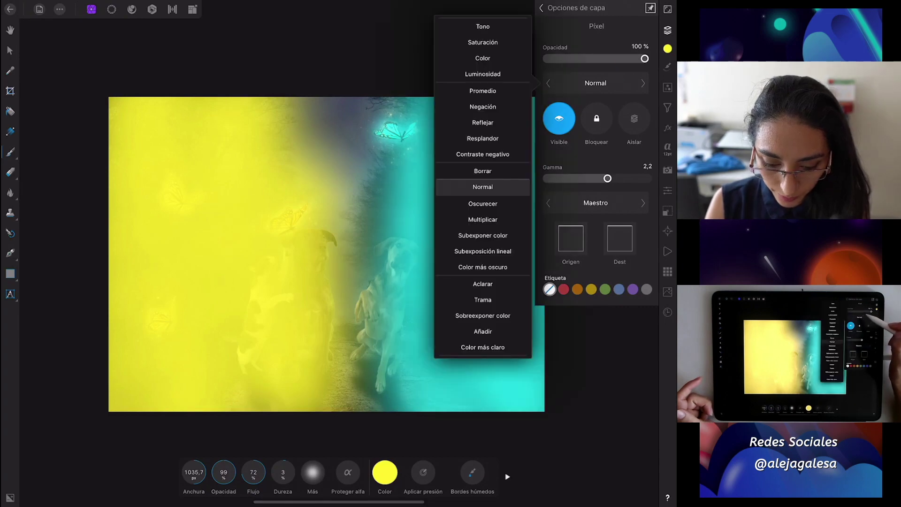
{"action": "left_click_drag", "start_coordinate": [502, 253], "coordinate": [516, 87]}
{"action": "left_click_drag", "start_coordinate": [498, 193], "coordinate": [502, 177]}
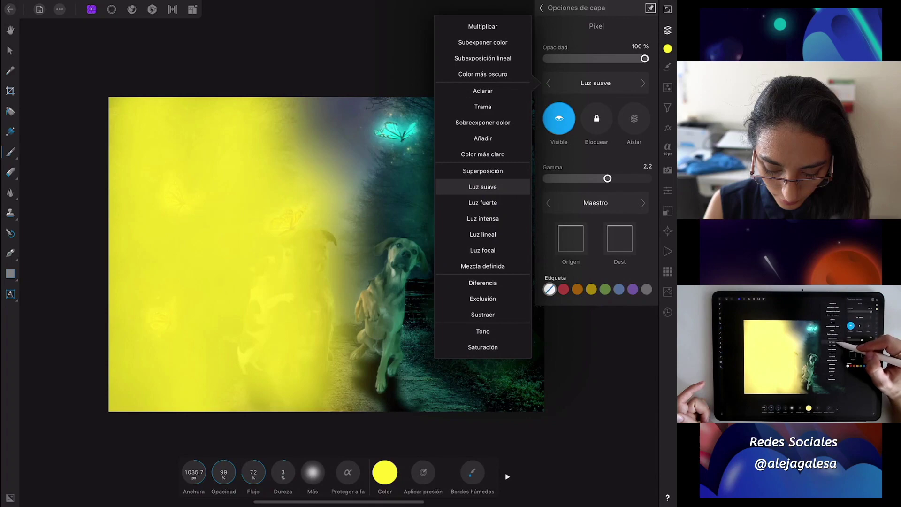
{"action": "left_click_drag", "start_coordinate": [644, 59], "coordinate": [595, 57]}
{"action": "left_click", "coordinate": [541, 8]}
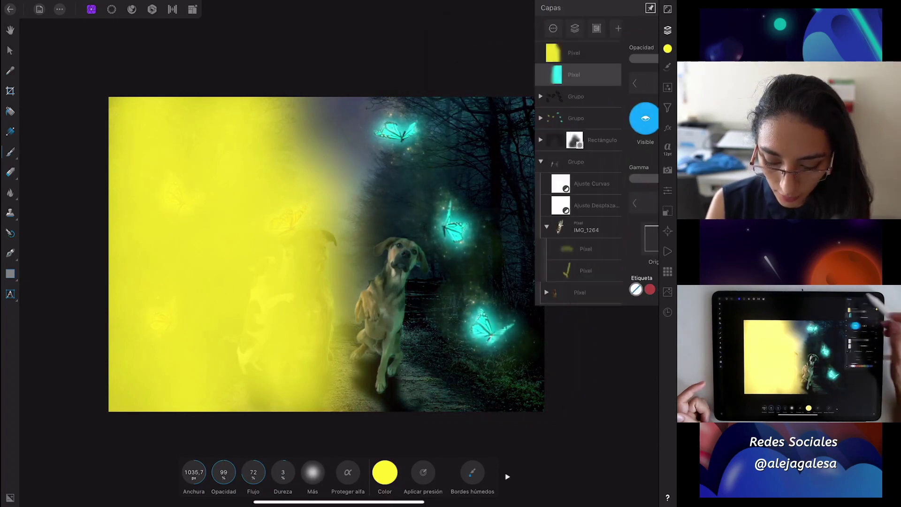
Step: Set the yellow wash layer to Luz suave at 25% opacity
{"action": "left_click", "coordinate": [552, 28]}
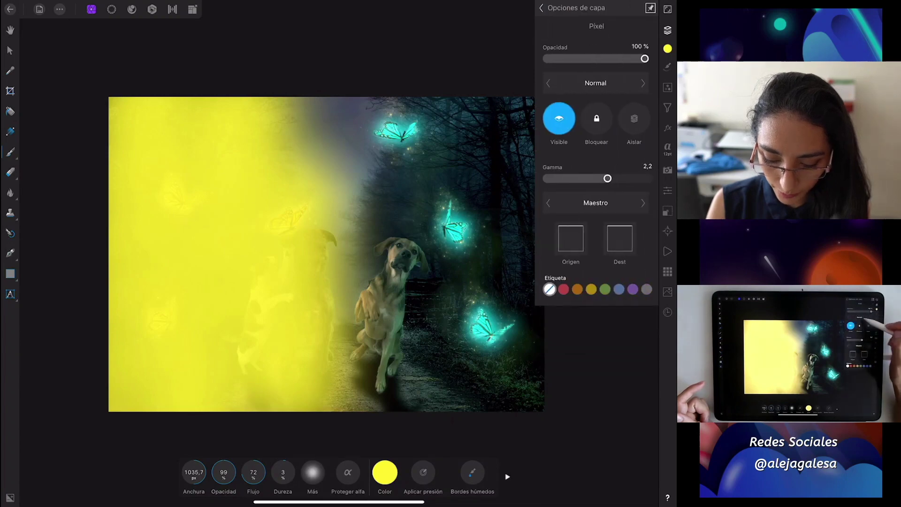
{"action": "left_click", "coordinate": [596, 82]}
{"action": "mouse_move", "coordinate": [506, 155]}
{"action": "left_mouse_down"}
{"action": "mouse_move", "coordinate": [506, 125]}
{"action": "mouse_move", "coordinate": [507, 170]}
{"action": "left_mouse_up"}
{"action": "left_click_drag", "start_coordinate": [645, 59], "coordinate": [569, 58]}
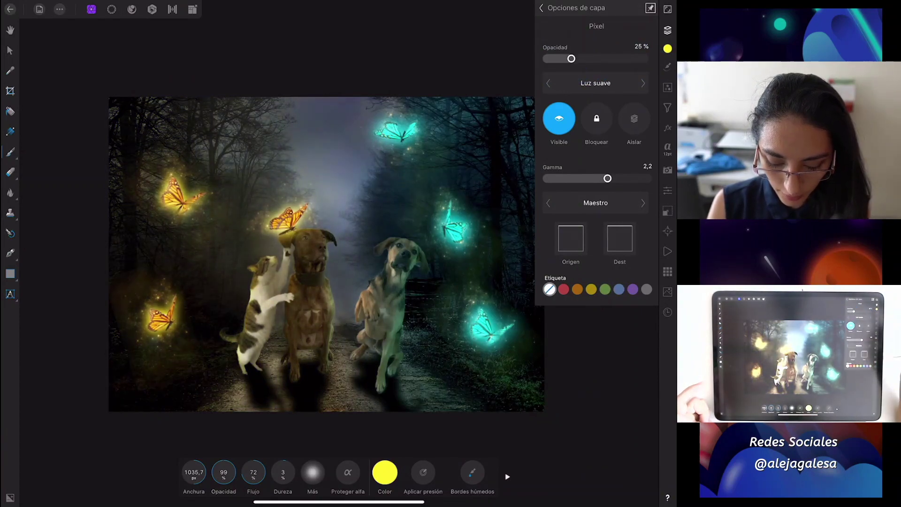
{"action": "left_click", "coordinate": [585, 10]}
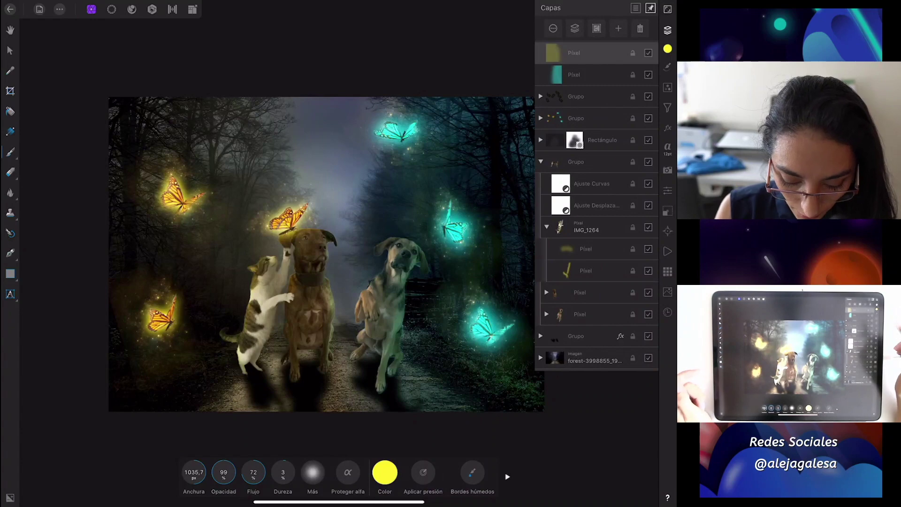
Step: Add a new pixel layer and paint white haze over the top-centre fog with an ~878 px brush
{"action": "left_click", "coordinate": [618, 29]}
{"action": "left_click", "coordinate": [603, 53]}
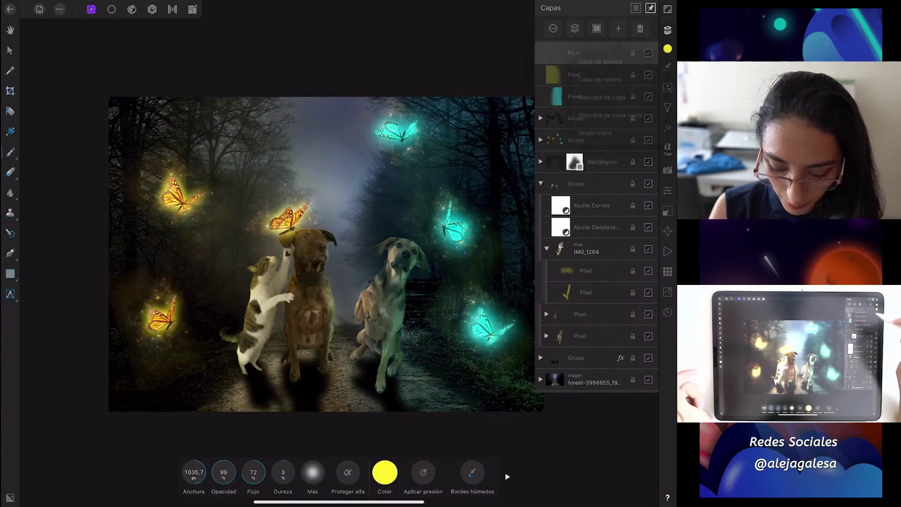
{"action": "left_click", "coordinate": [384, 472]}
{"action": "left_click_drag", "start_coordinate": [390, 404], "coordinate": [376, 371]}
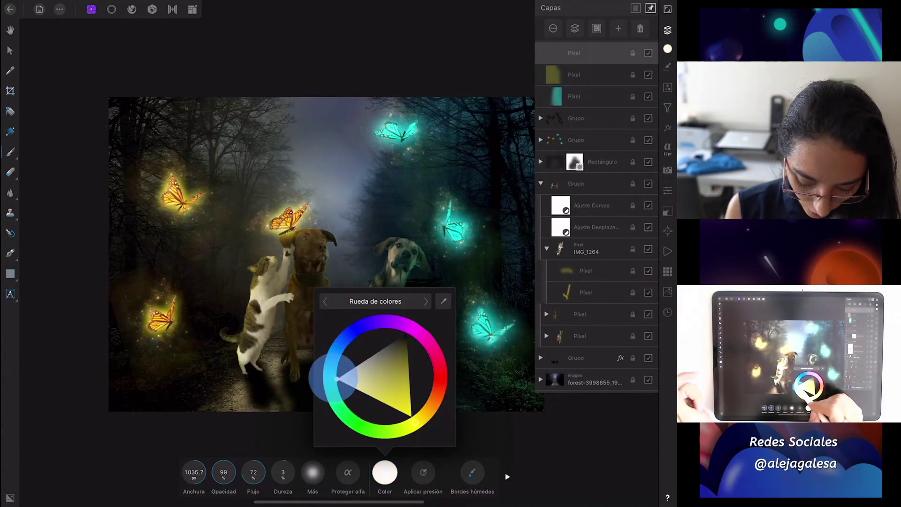
{"action": "left_click", "coordinate": [385, 472]}
{"action": "left_click_drag", "start_coordinate": [193, 471], "coordinate": [186, 472]}
{"action": "left_click_drag", "start_coordinate": [324, 66], "coordinate": [343, 66]}
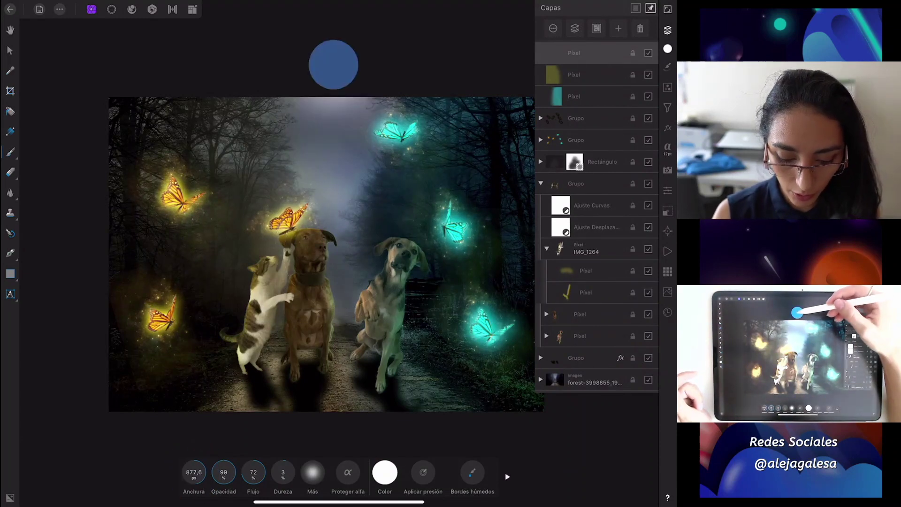
{"action": "left_click_drag", "start_coordinate": [300, 100], "coordinate": [395, 100]}
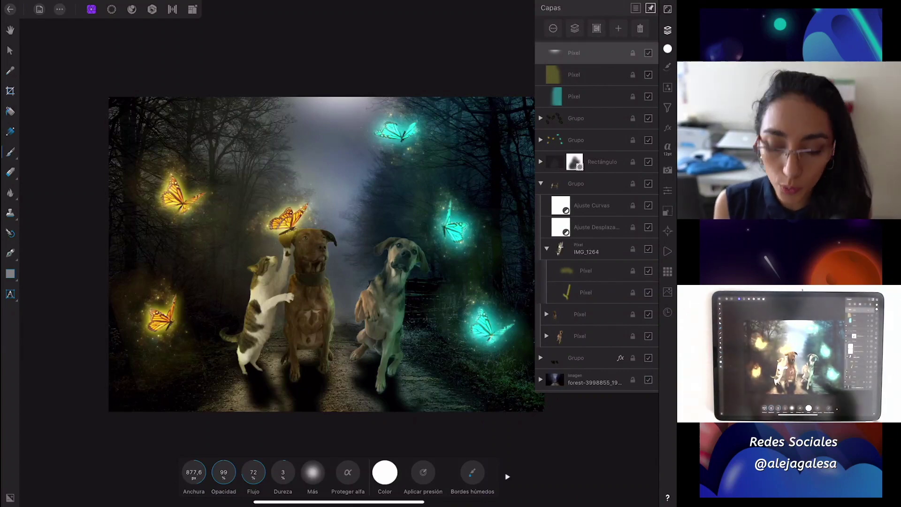
{"action": "left_click", "coordinate": [667, 88]}
Step: Add a Gradient Map adjustment, deleting the green middle stop and making the left stop black
{"action": "scroll", "coordinate": [606, 281], "scroll_direction": "down", "scroll_amount": 5}
{"action": "scroll", "coordinate": [622, 403], "scroll_direction": "up", "scroll_amount": 10}
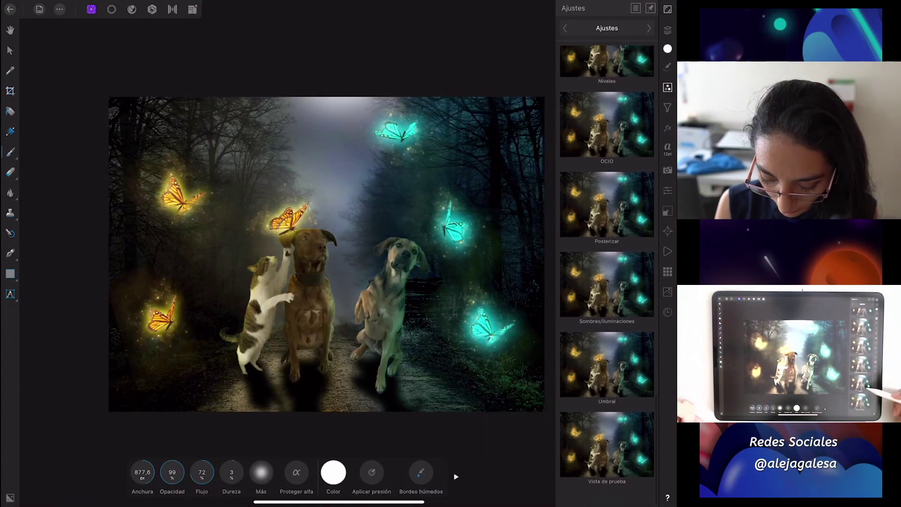
{"action": "scroll", "coordinate": [606, 348], "scroll_direction": "down", "scroll_amount": 3}
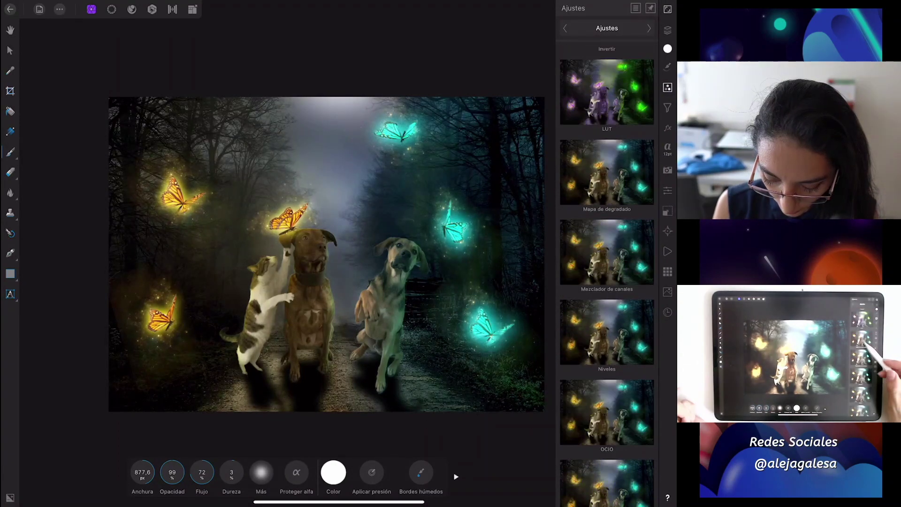
{"action": "left_click", "coordinate": [607, 174]}
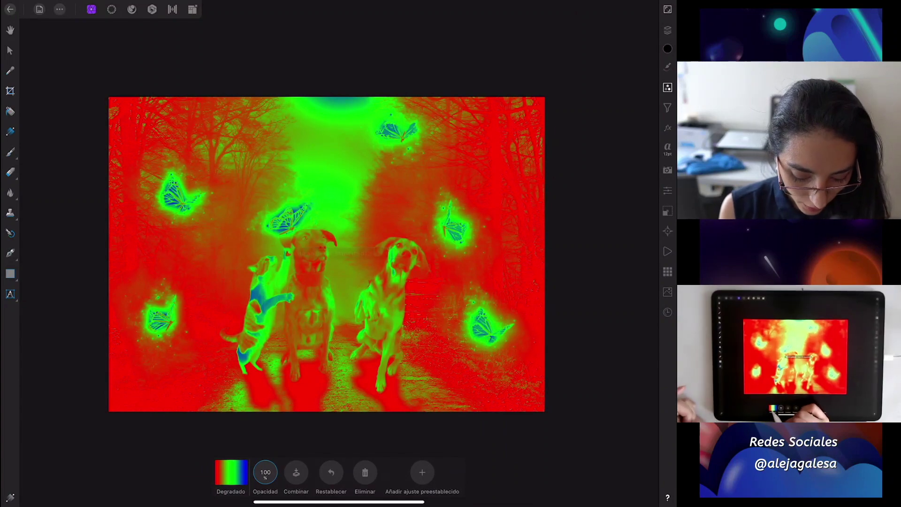
{"action": "left_click", "coordinate": [231, 472]}
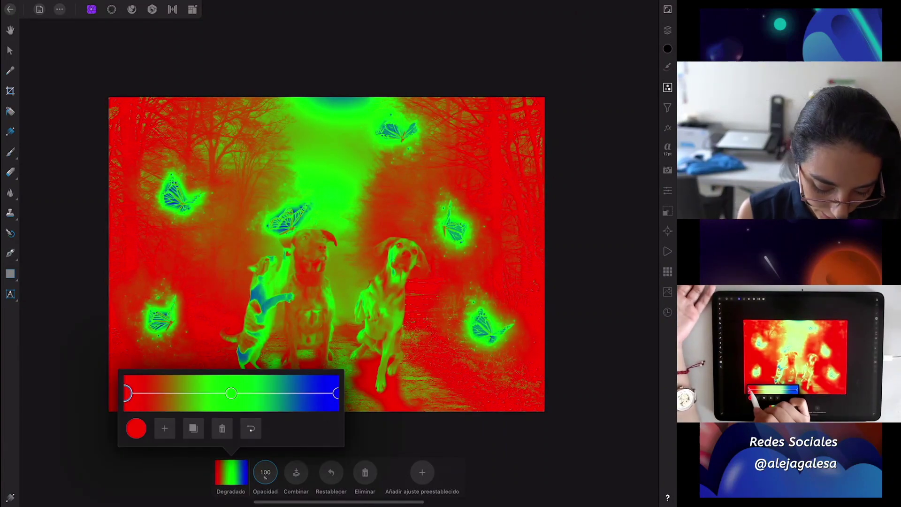
{"action": "left_click", "coordinate": [231, 392]}
{"action": "left_click", "coordinate": [222, 428]}
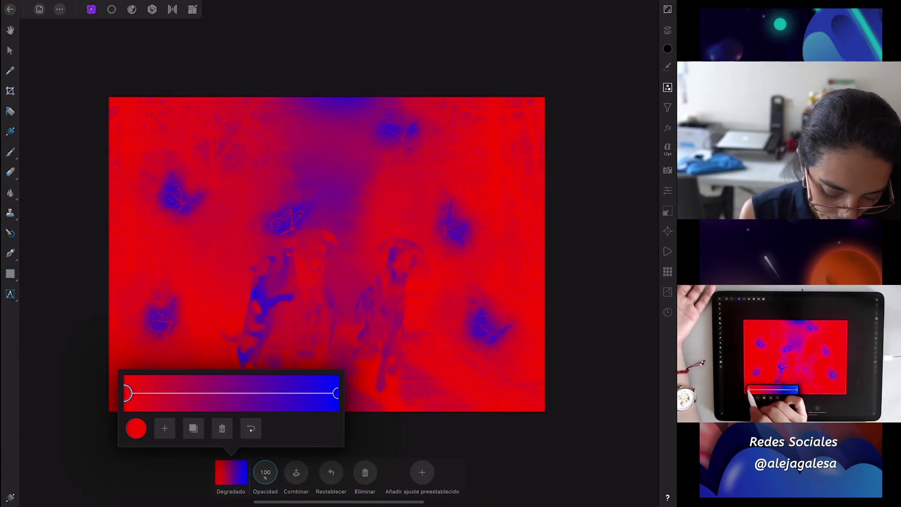
{"action": "left_click", "coordinate": [137, 428]}
{"action": "left_click_drag", "start_coordinate": [183, 334], "coordinate": [111, 292]}
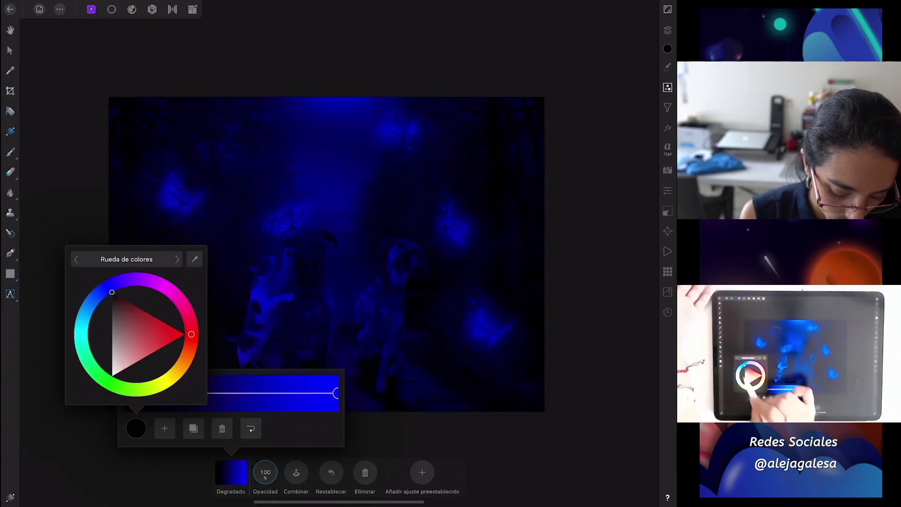
{"action": "left_click", "coordinate": [231, 472]}
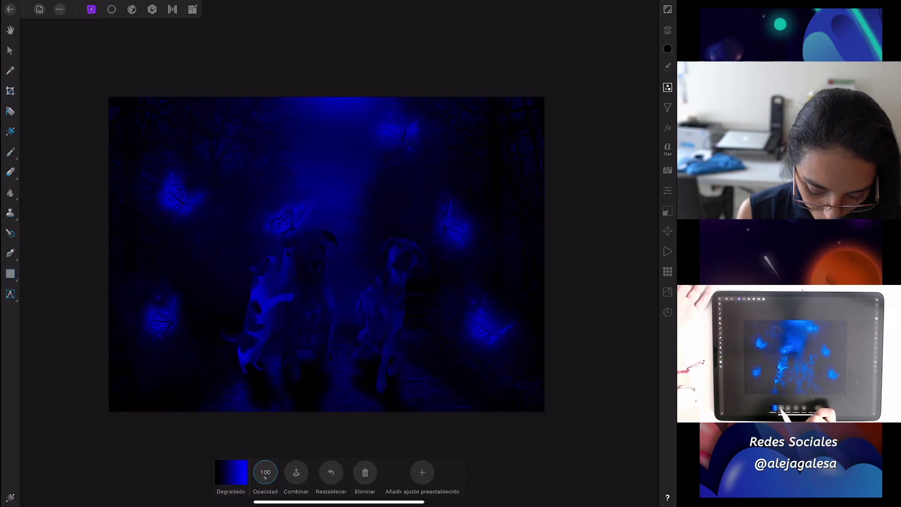
Step: Set the gradient map's opacity to 10%
{"action": "left_click", "coordinate": [266, 472]}
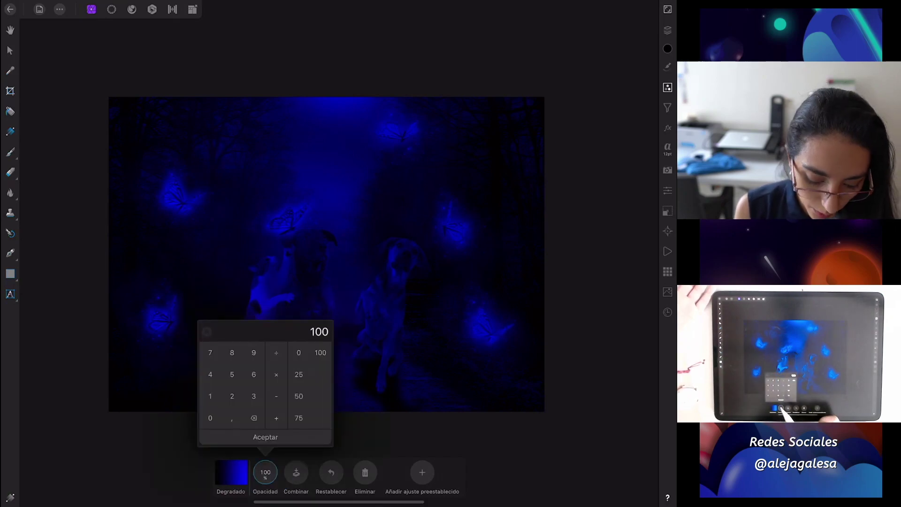
{"action": "left_click", "coordinate": [265, 437]}
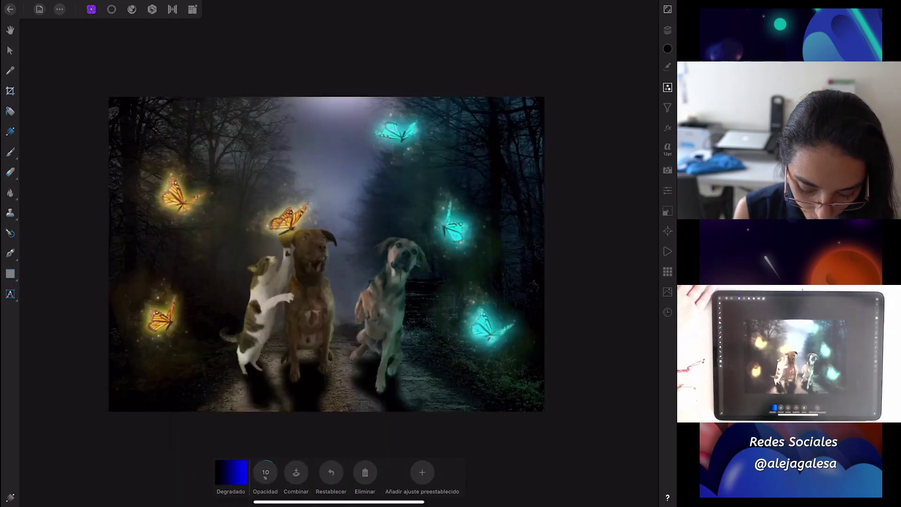
{"action": "left_click", "coordinate": [667, 30]}
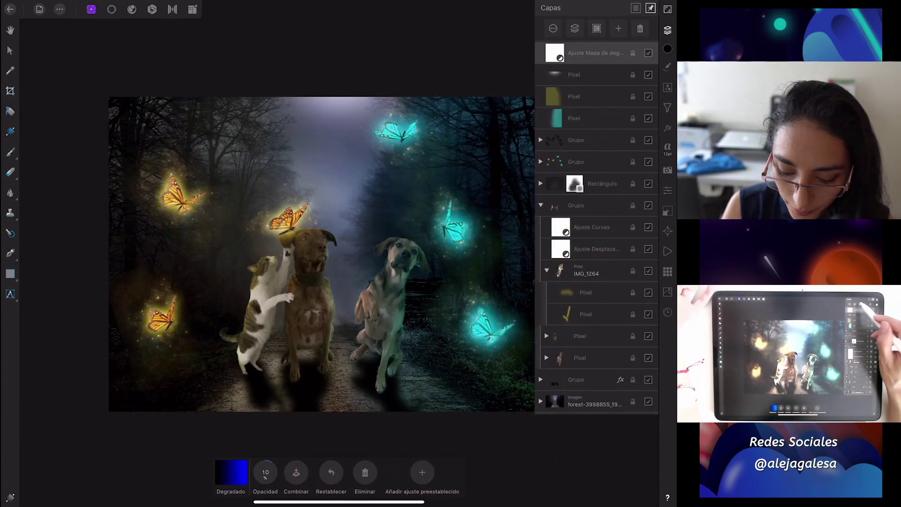
Step: Merge visible layers into a new layer and apply a Vignette at -269% exposure and 73% shape
{"action": "left_click", "coordinate": [574, 28]}
{"action": "left_click", "coordinate": [559, 97]}
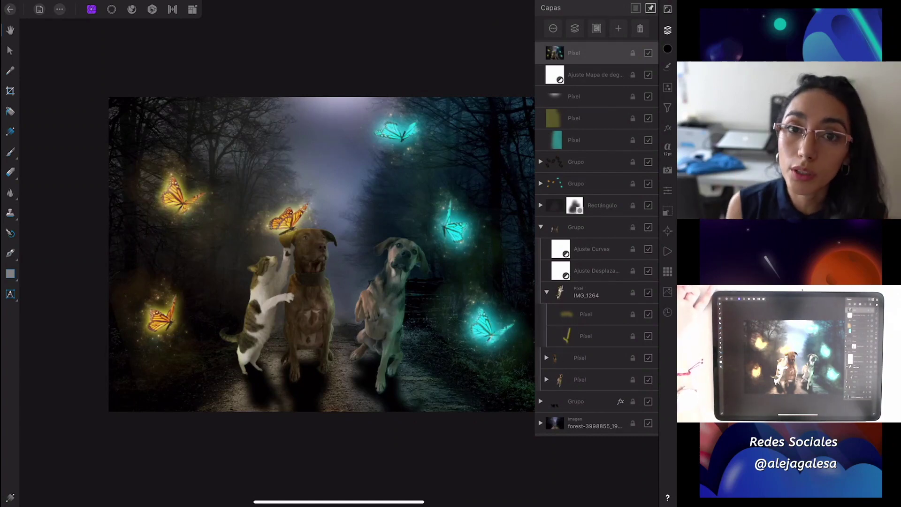
{"action": "left_click", "coordinate": [667, 107]}
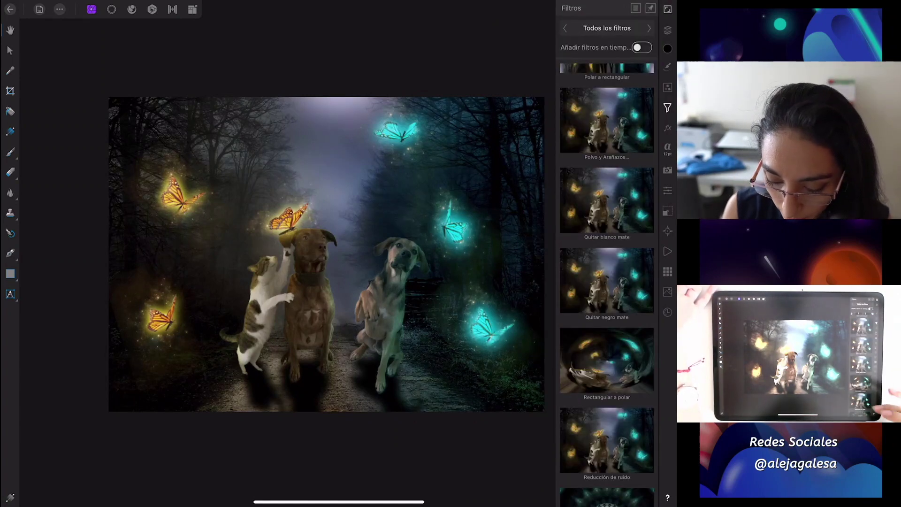
{"action": "scroll", "coordinate": [606, 281], "scroll_direction": "down", "scroll_amount": 10}
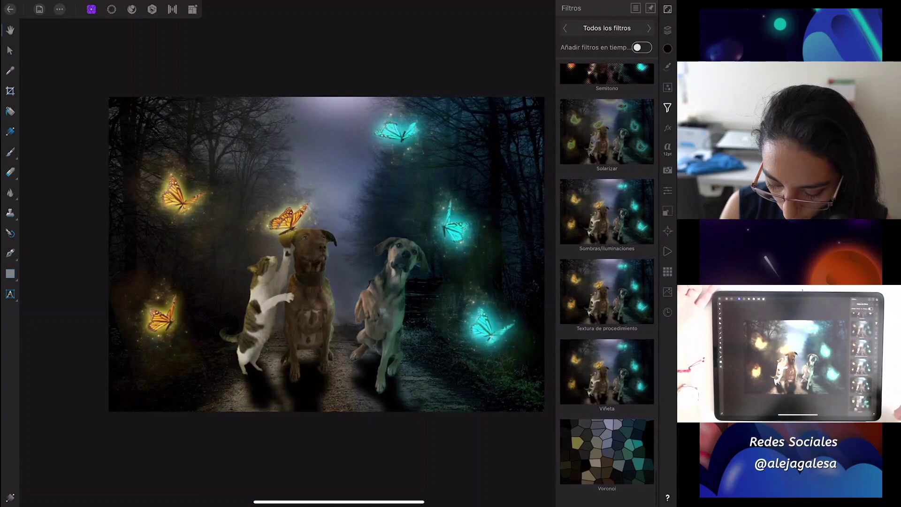
{"action": "left_click", "coordinate": [607, 364]}
{"action": "left_click_drag", "start_coordinate": [244, 473], "coordinate": [225, 472]}
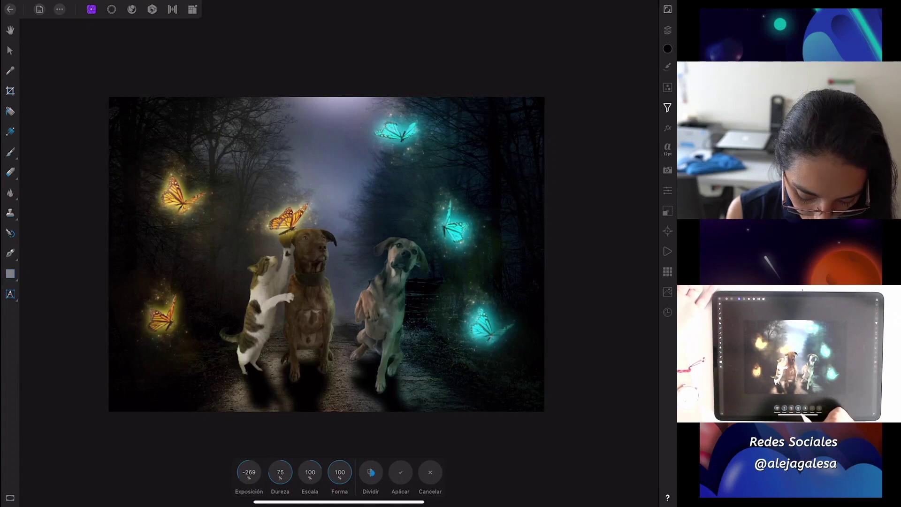
{"action": "left_click_drag", "start_coordinate": [338, 473], "coordinate": [341, 484]}
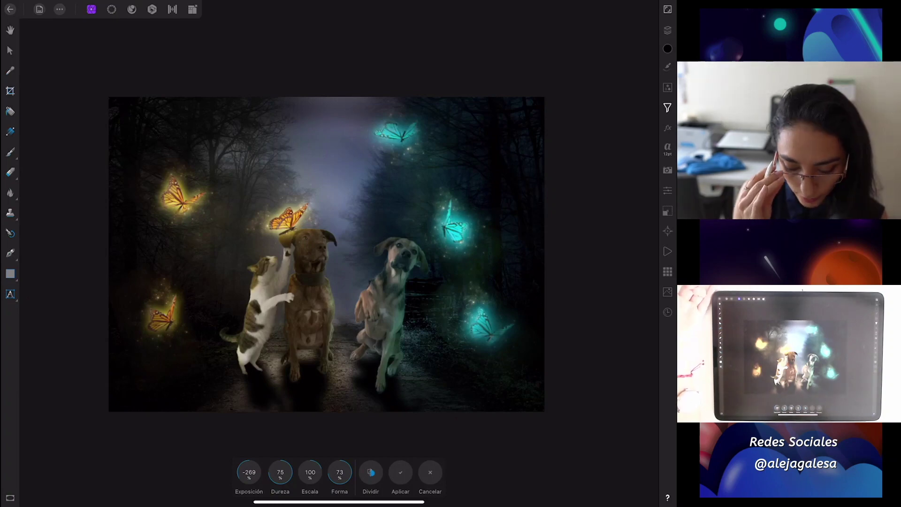
{"action": "left_click", "coordinate": [401, 473]}
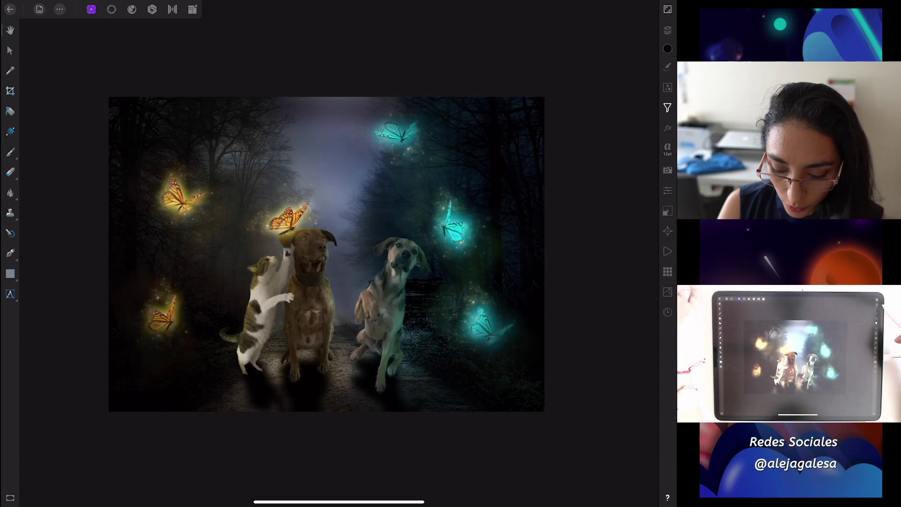
{"action": "left_click", "coordinate": [667, 87]}
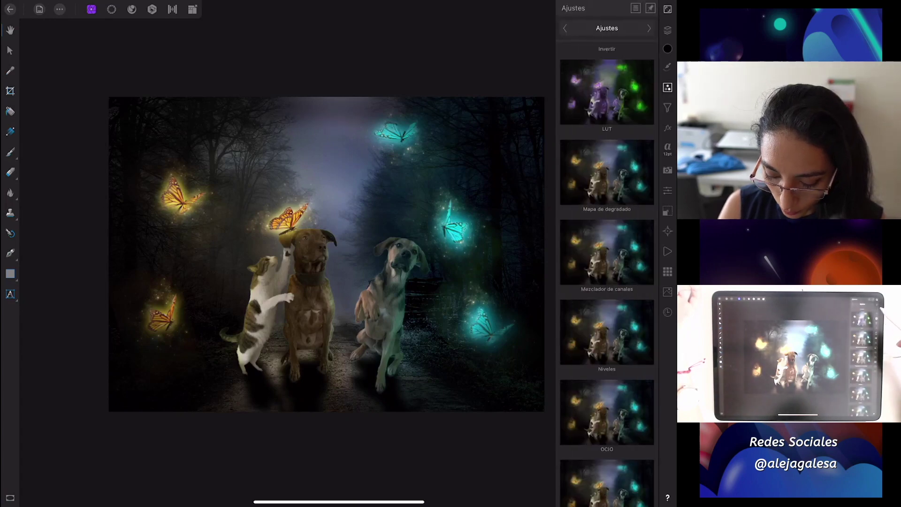
Step: Add a Brightness/Contrast adjustment with brightness nudged slightly up and contrast set to 10%
{"action": "scroll", "coordinate": [607, 272], "scroll_direction": "up", "scroll_amount": 10}
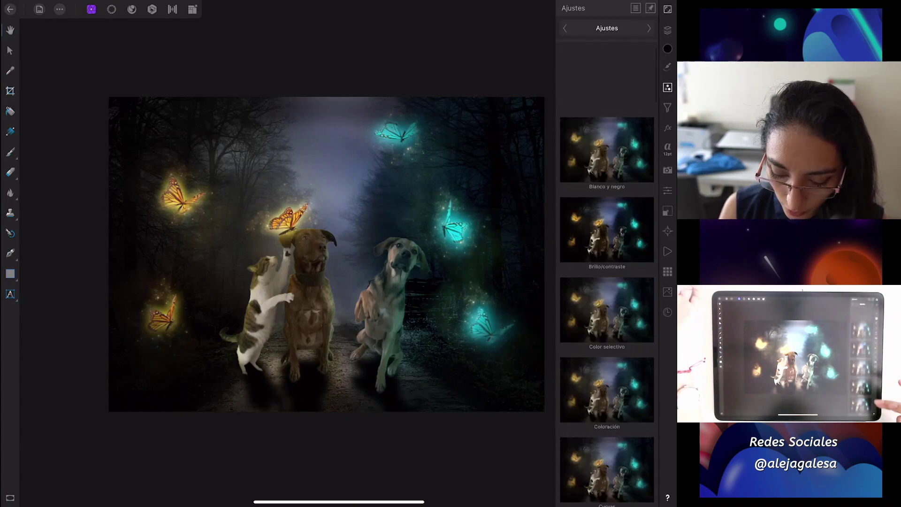
{"action": "left_click", "coordinate": [607, 177]}
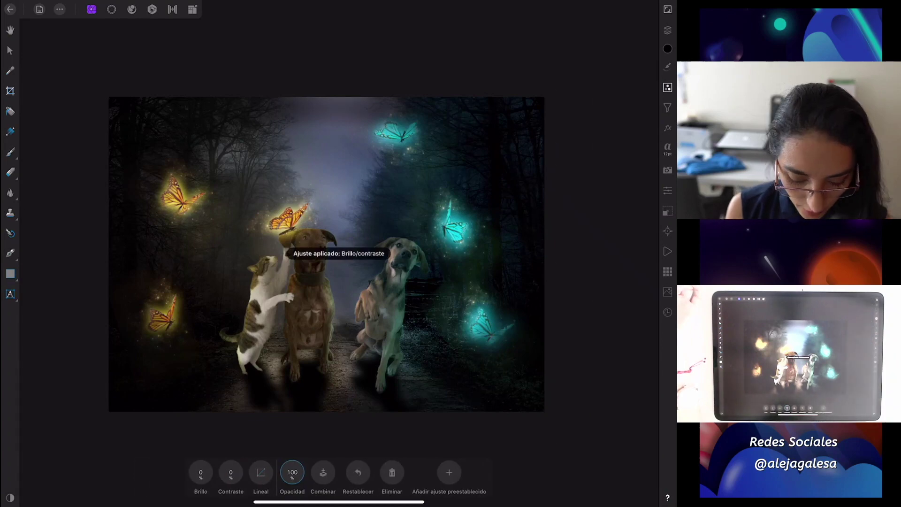
{"action": "left_click", "coordinate": [204, 473]}
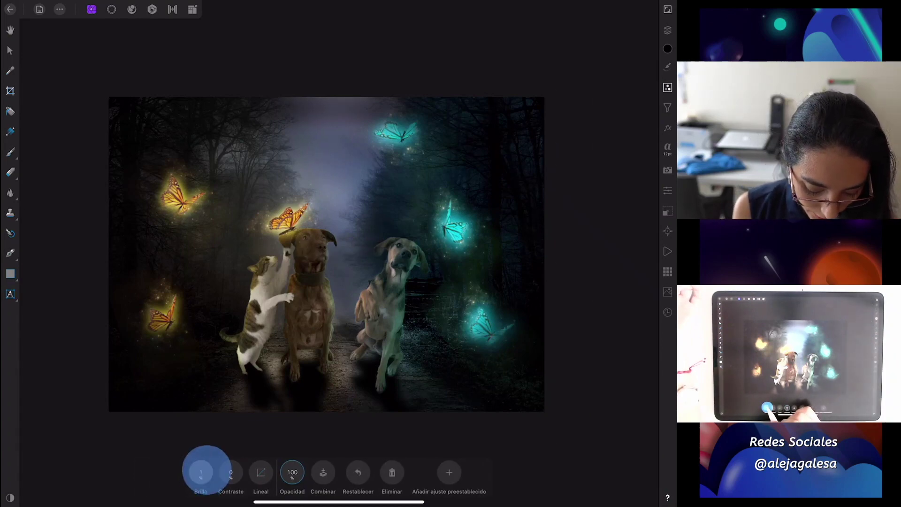
{"action": "left_click", "coordinate": [230, 472]}
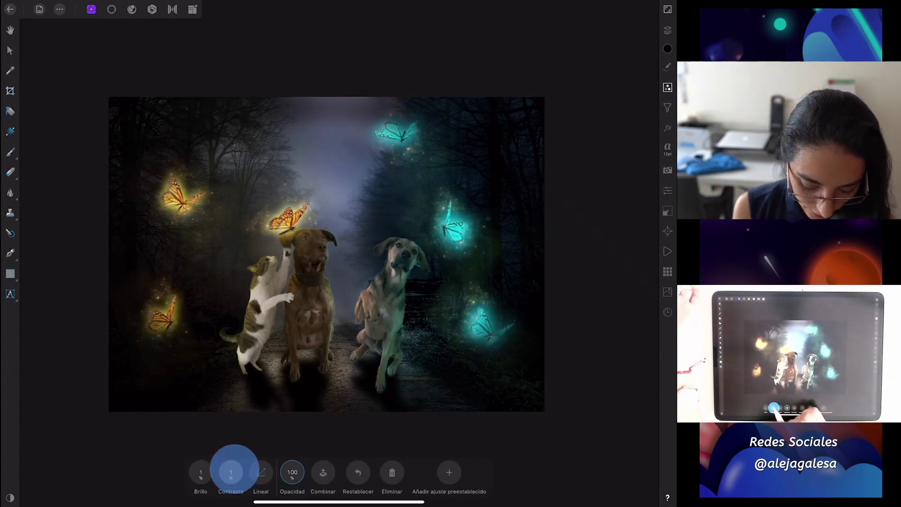
{"action": "left_click", "coordinate": [164, 418]}
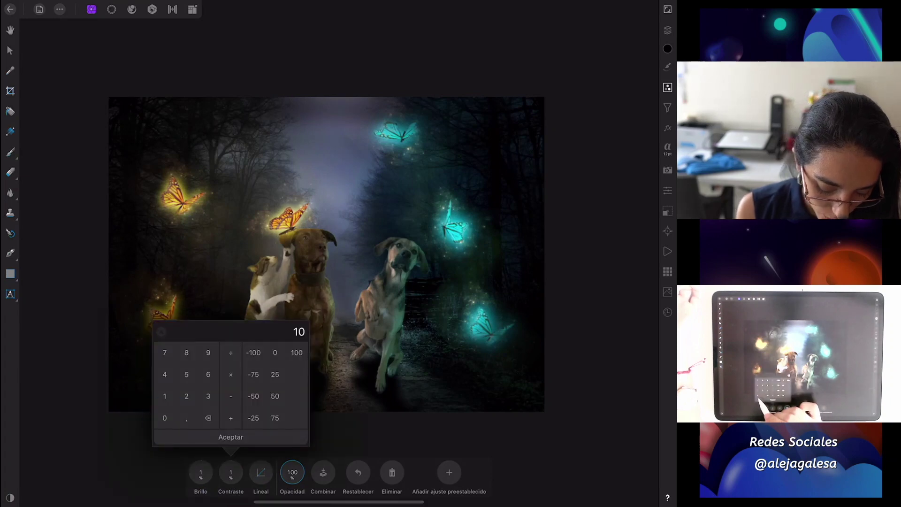
{"action": "left_click", "coordinate": [231, 436]}
{"action": "left_click", "coordinate": [10, 50]}
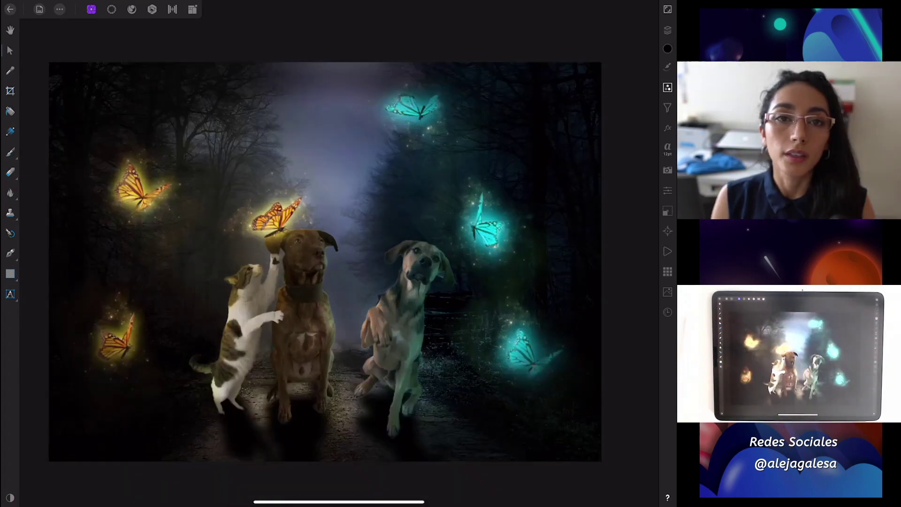